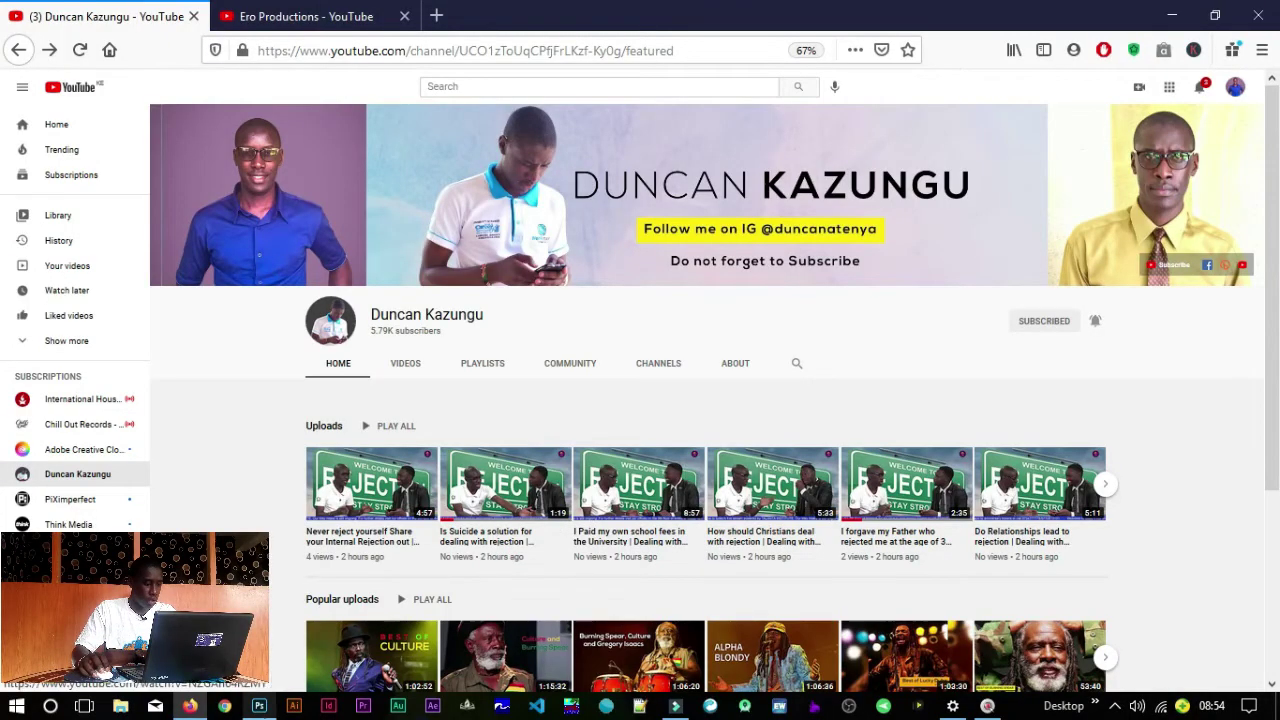
Step: Switch from Firefox to Photoshop through the Windows taskbar
left_click(260, 706)
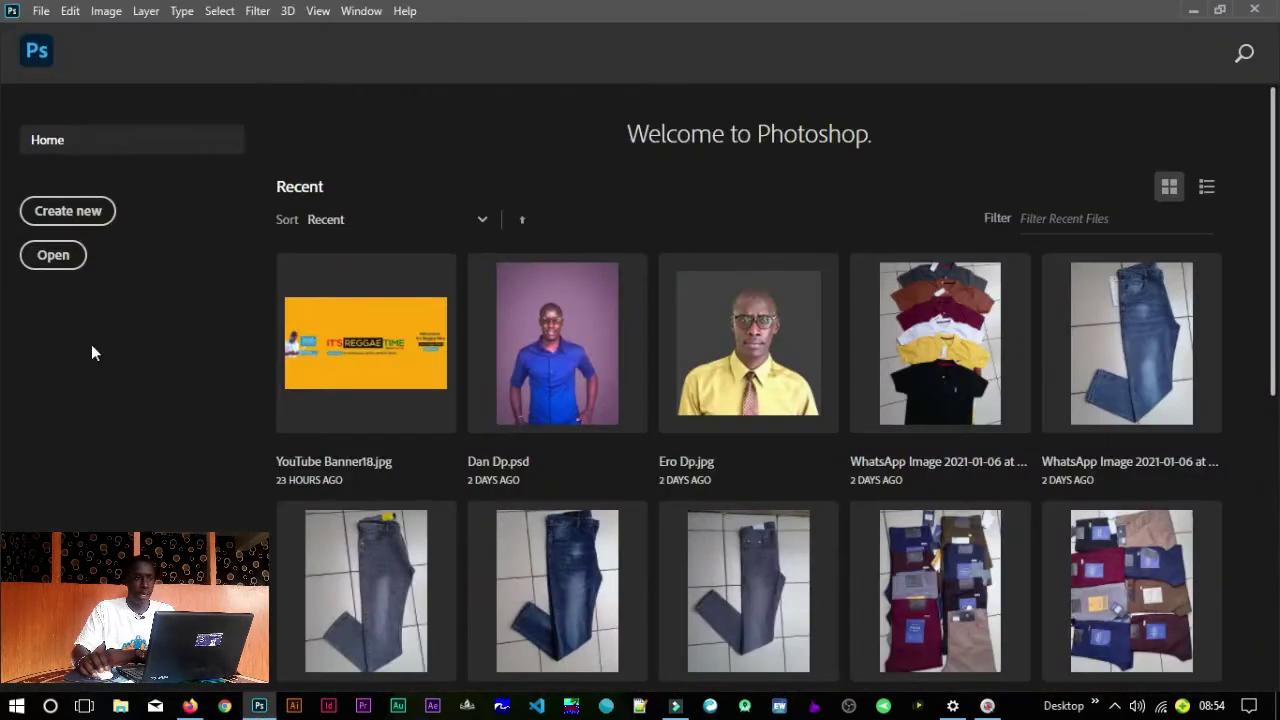
Step: Create a new 2048 × 1152 px, 300 ppi document named 'YouTube Banner Tutorial'
left_click(71, 210)
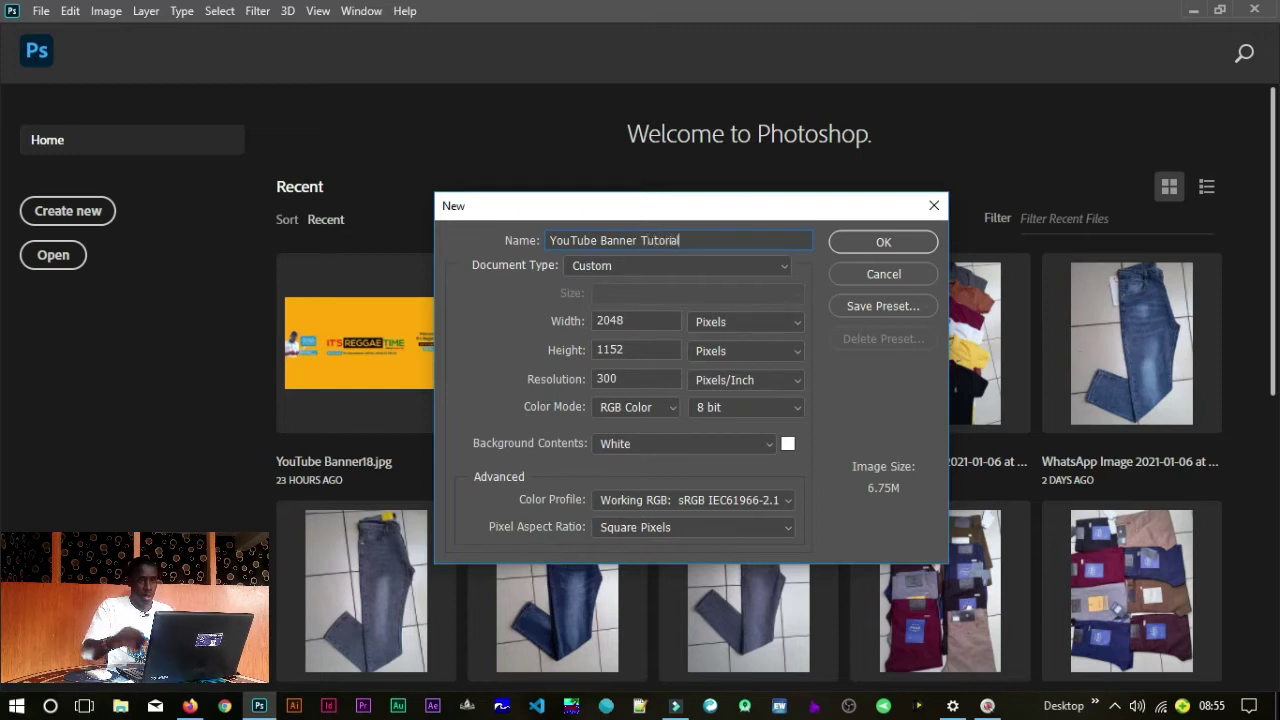
double_click(635, 324)
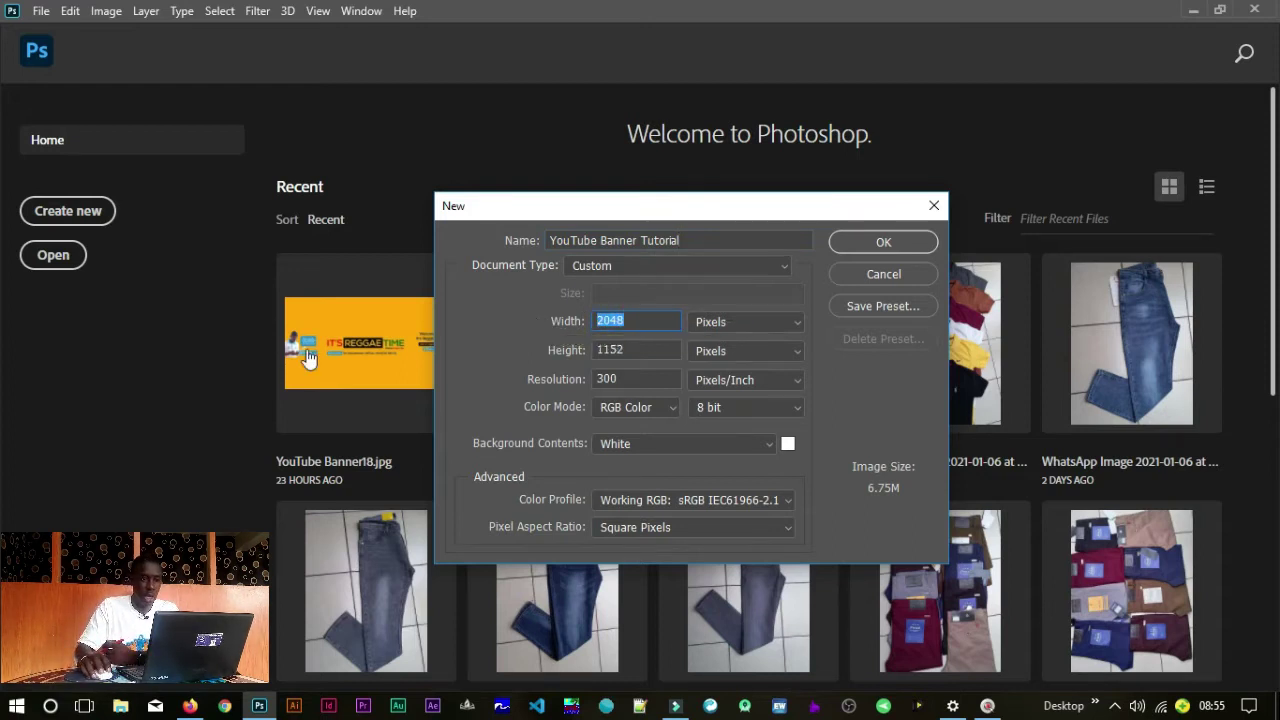
left_click(757, 321)
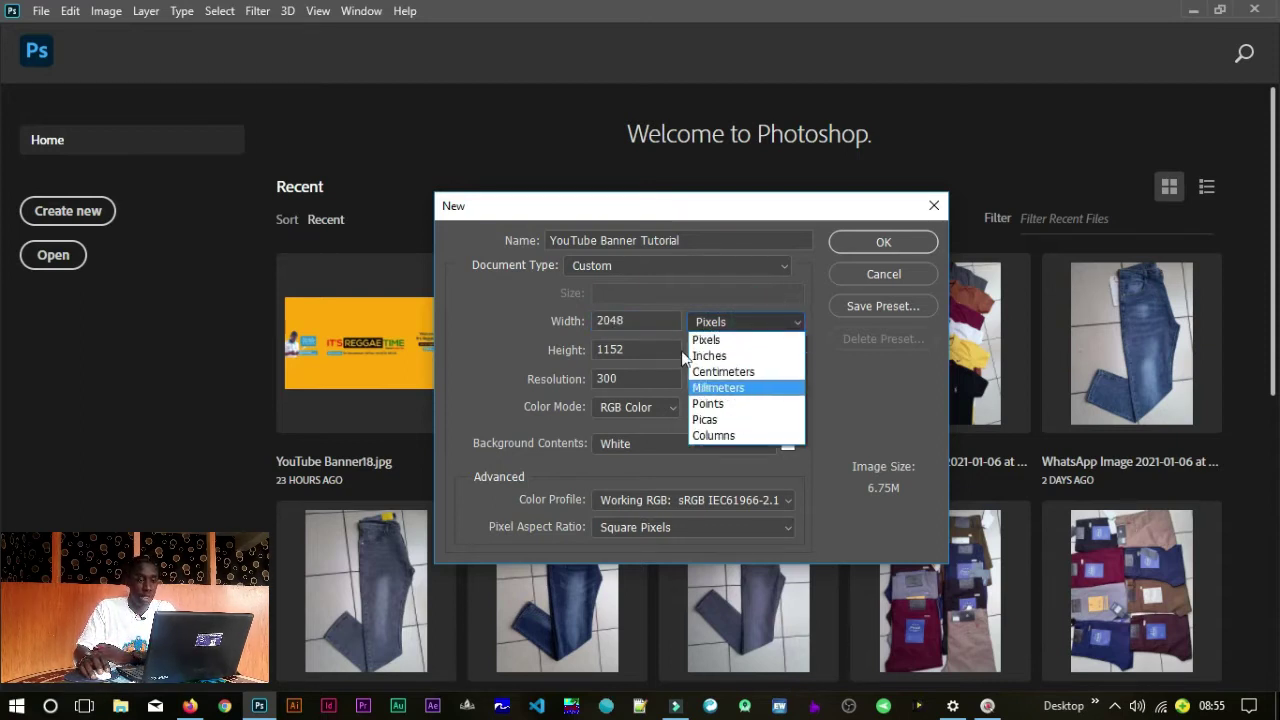
left_click(710, 340)
double_click(630, 320)
type("20")
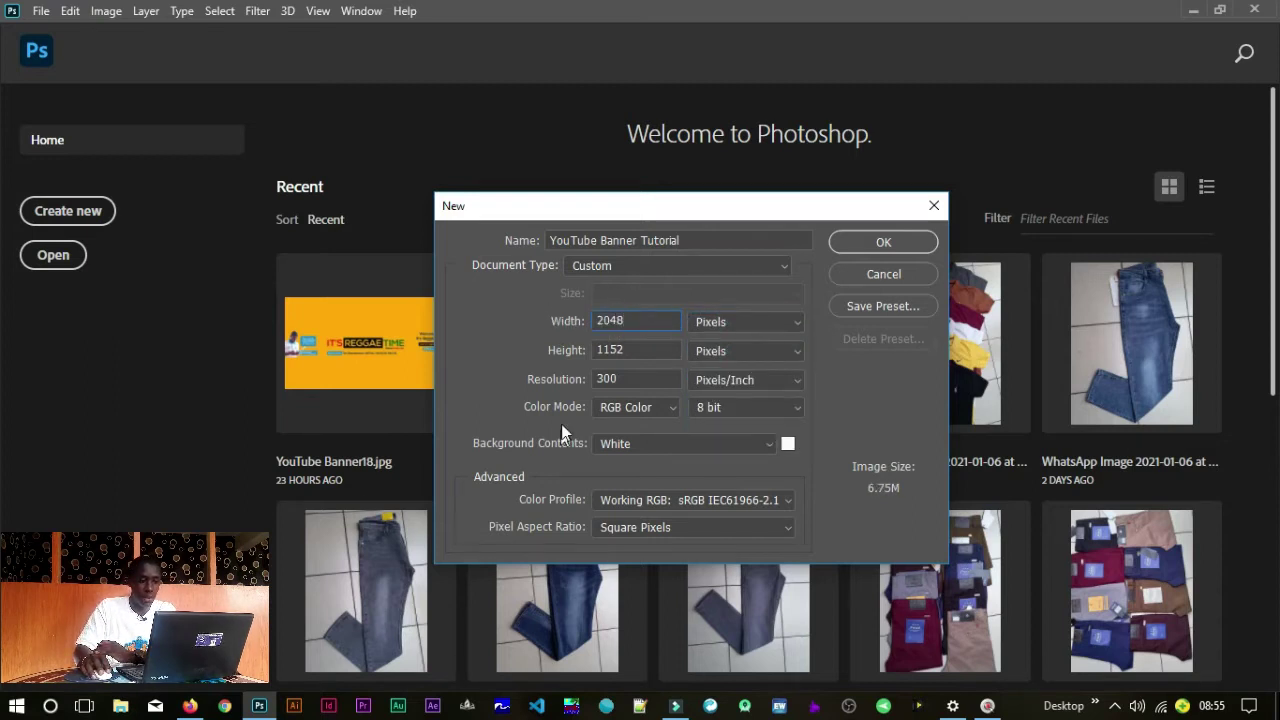
key("Tab")
type("1152")
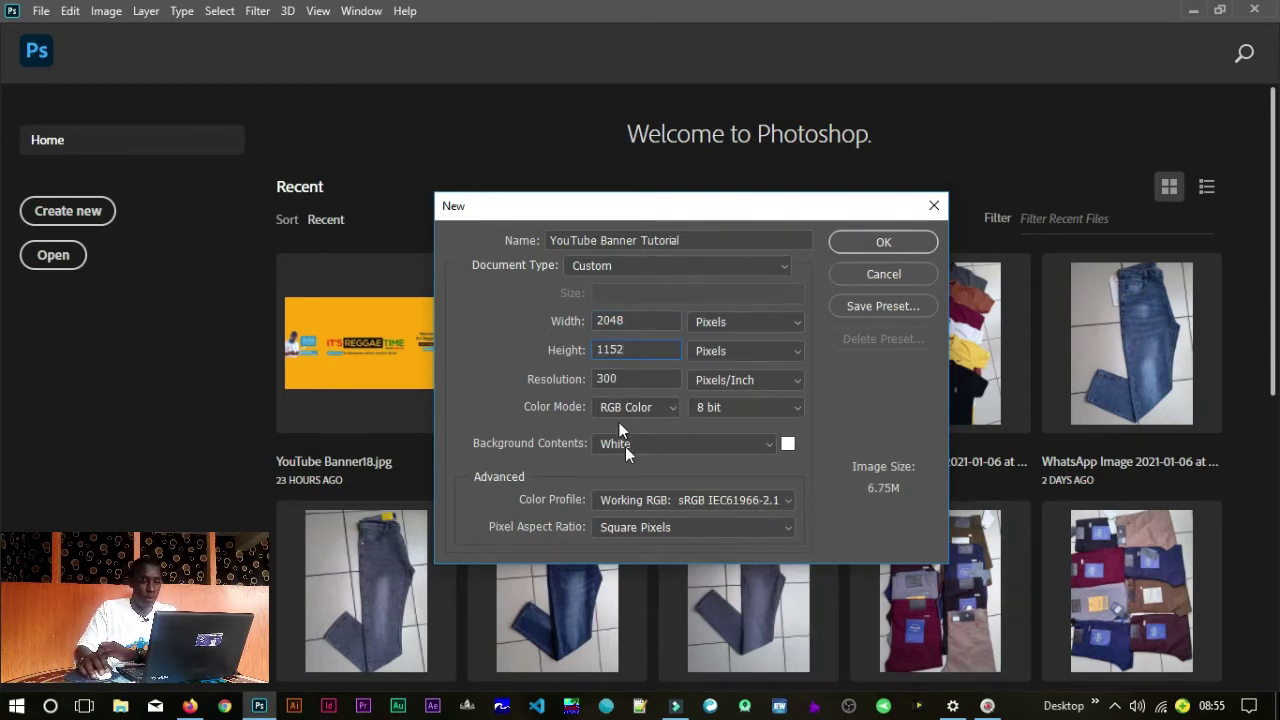
left_click(624, 384)
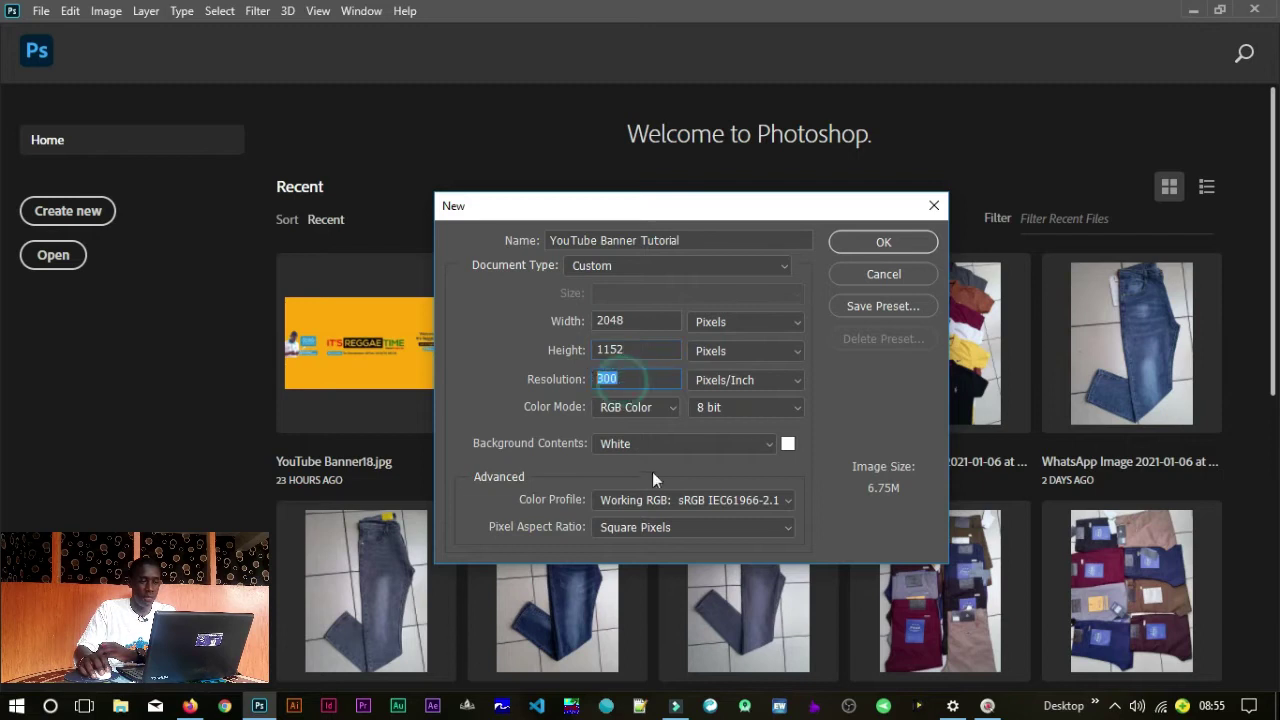
left_click(869, 243)
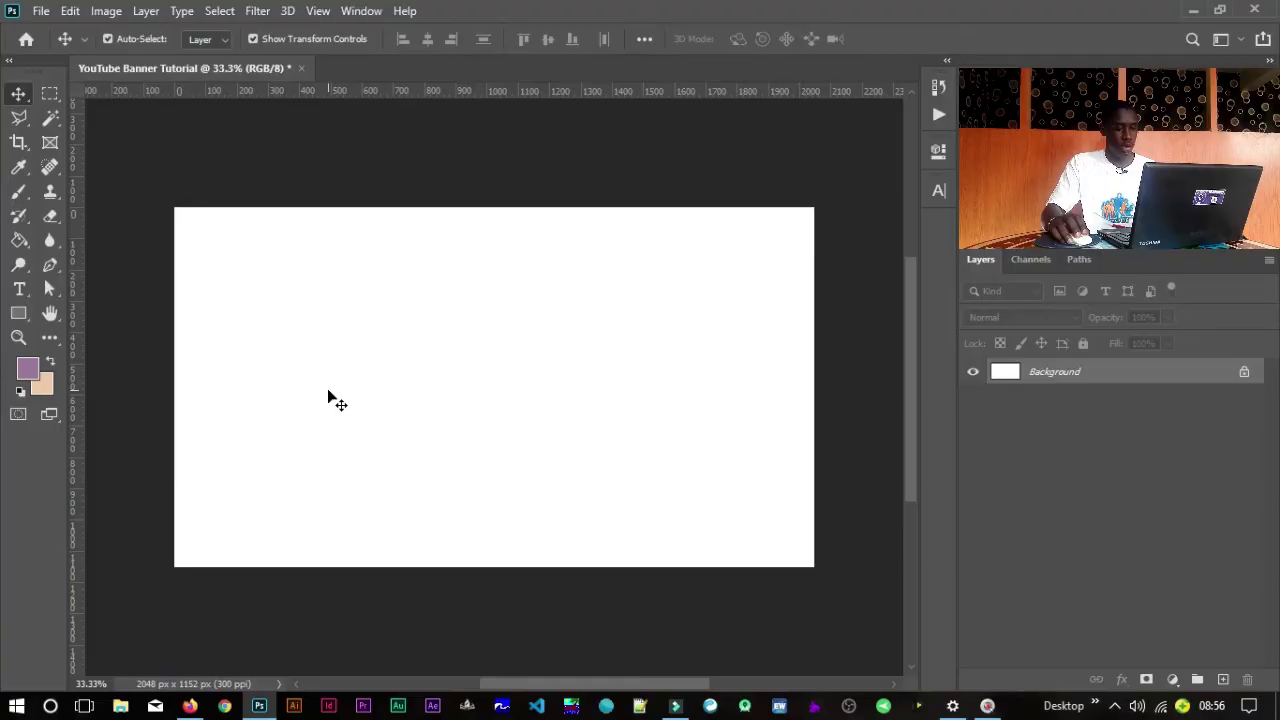
Step: Draw an exact 1140 × 342 px purple rectangle and move it up to the canvas centre
key("u")
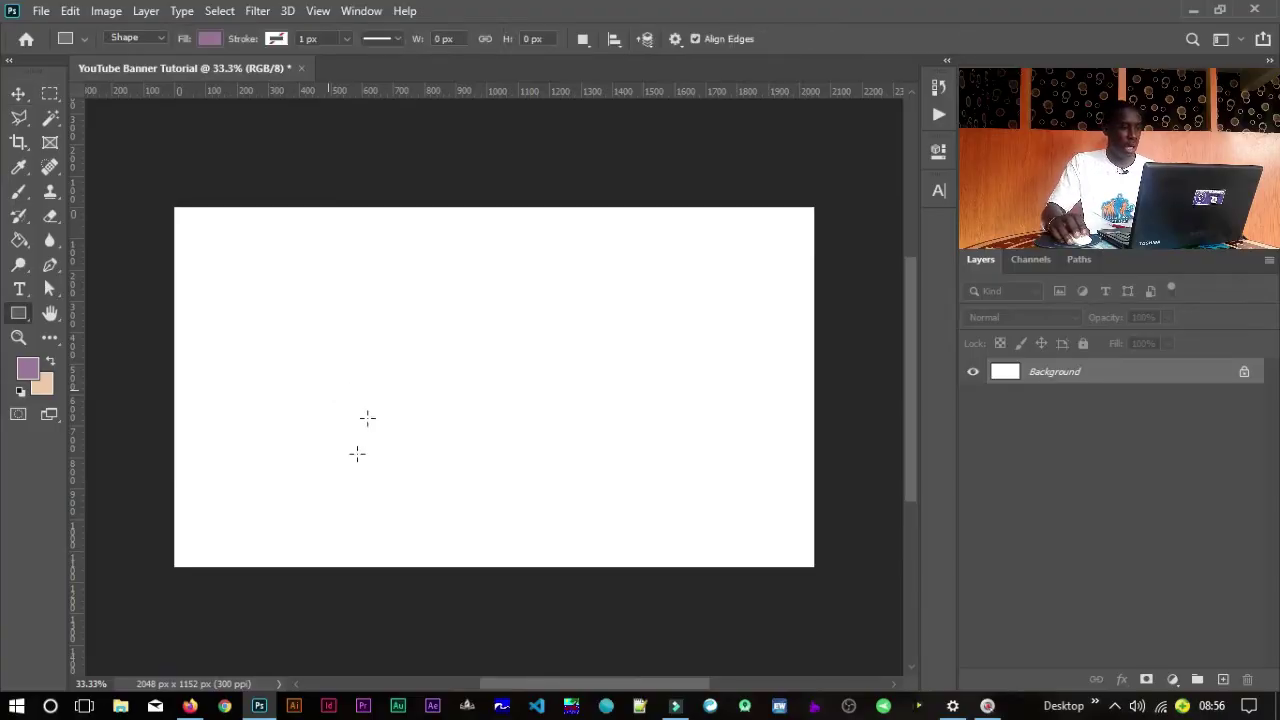
left_click(309, 386)
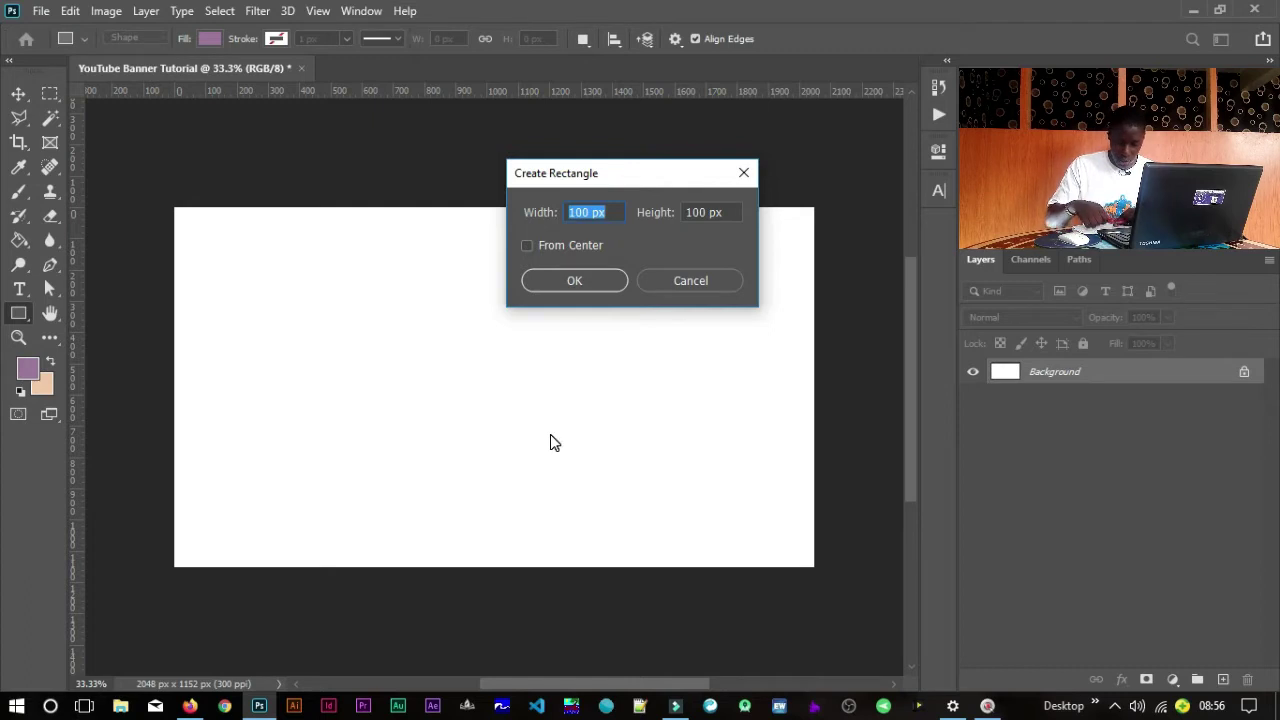
type("114")
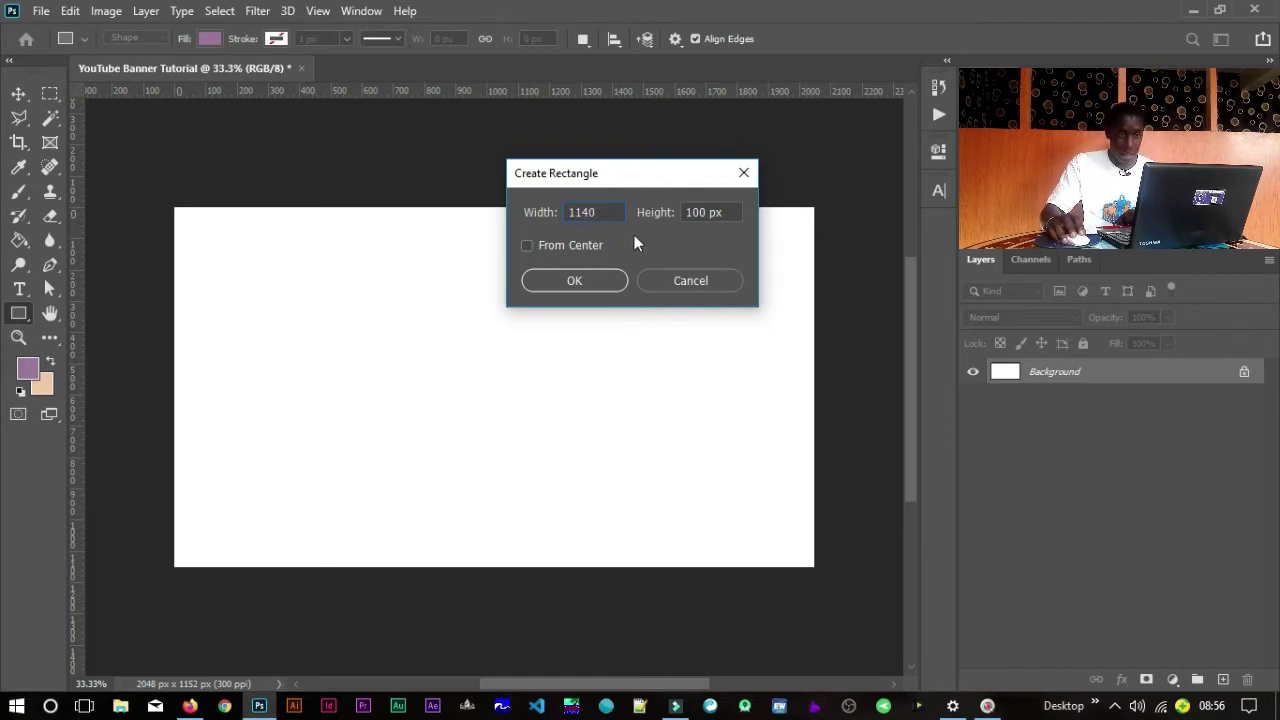
left_click_drag(728, 213, 688, 202)
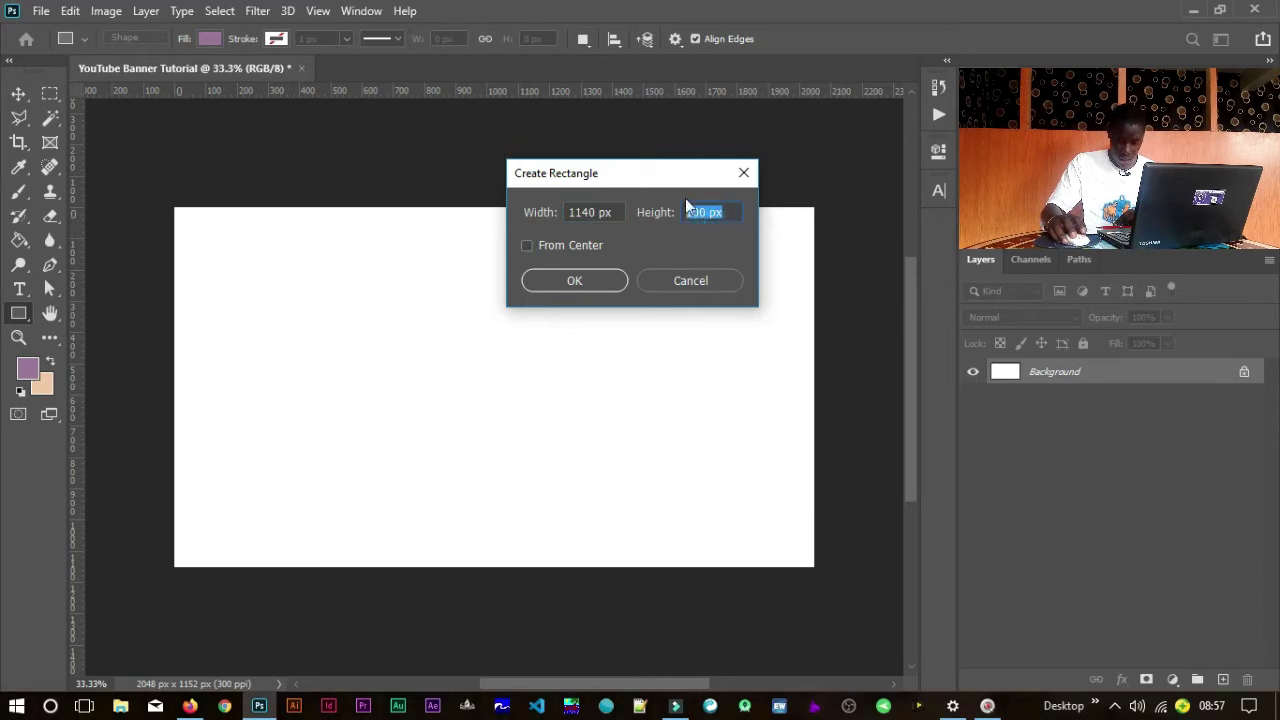
type("342")
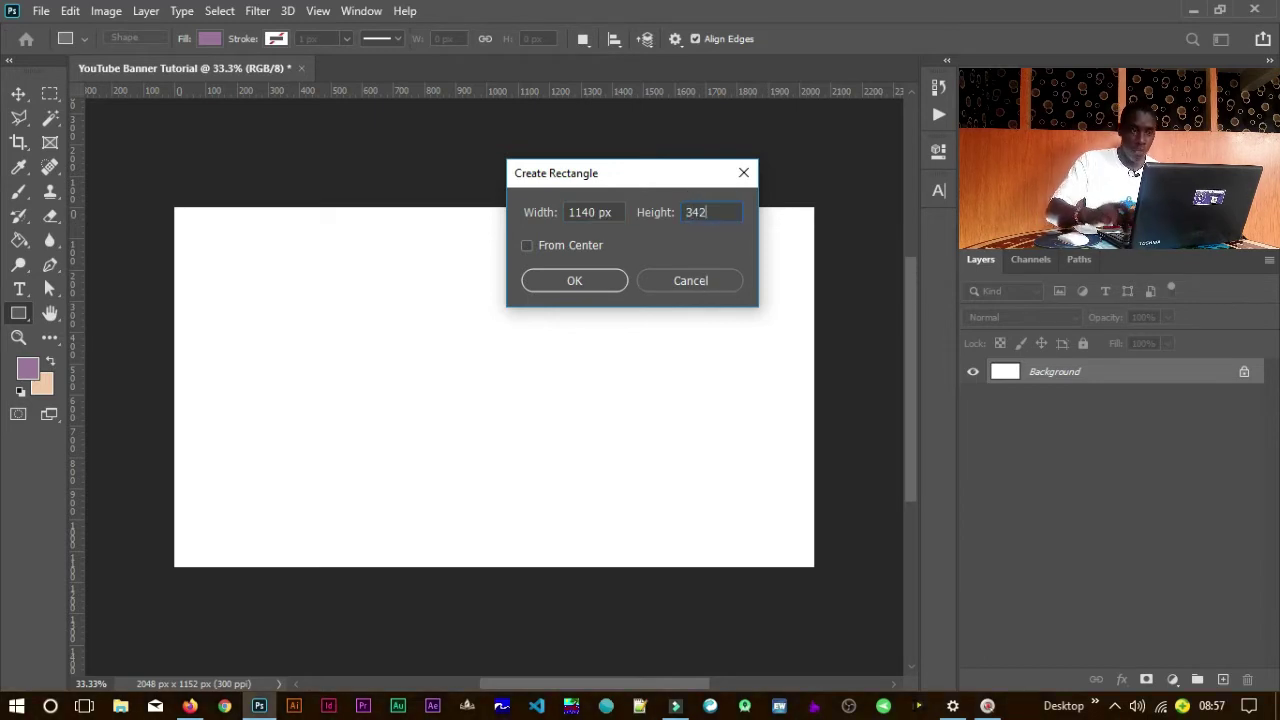
left_click(543, 287)
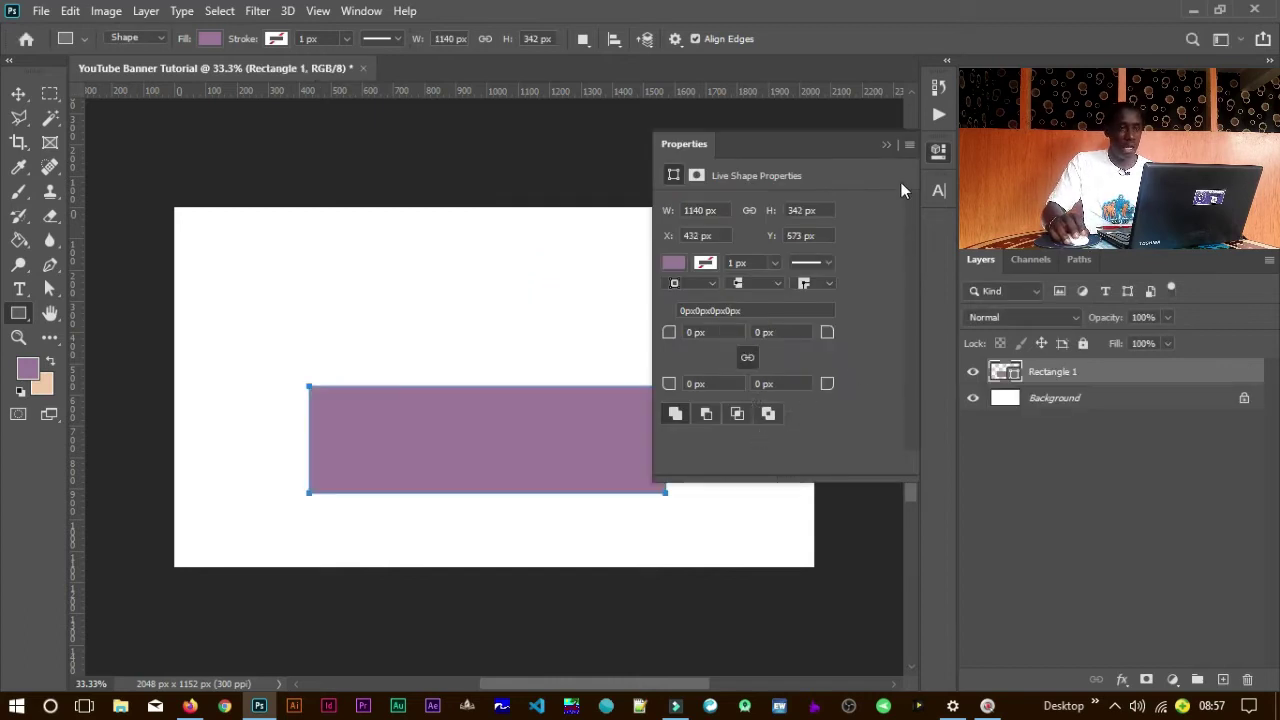
left_click(887, 145)
key("v")
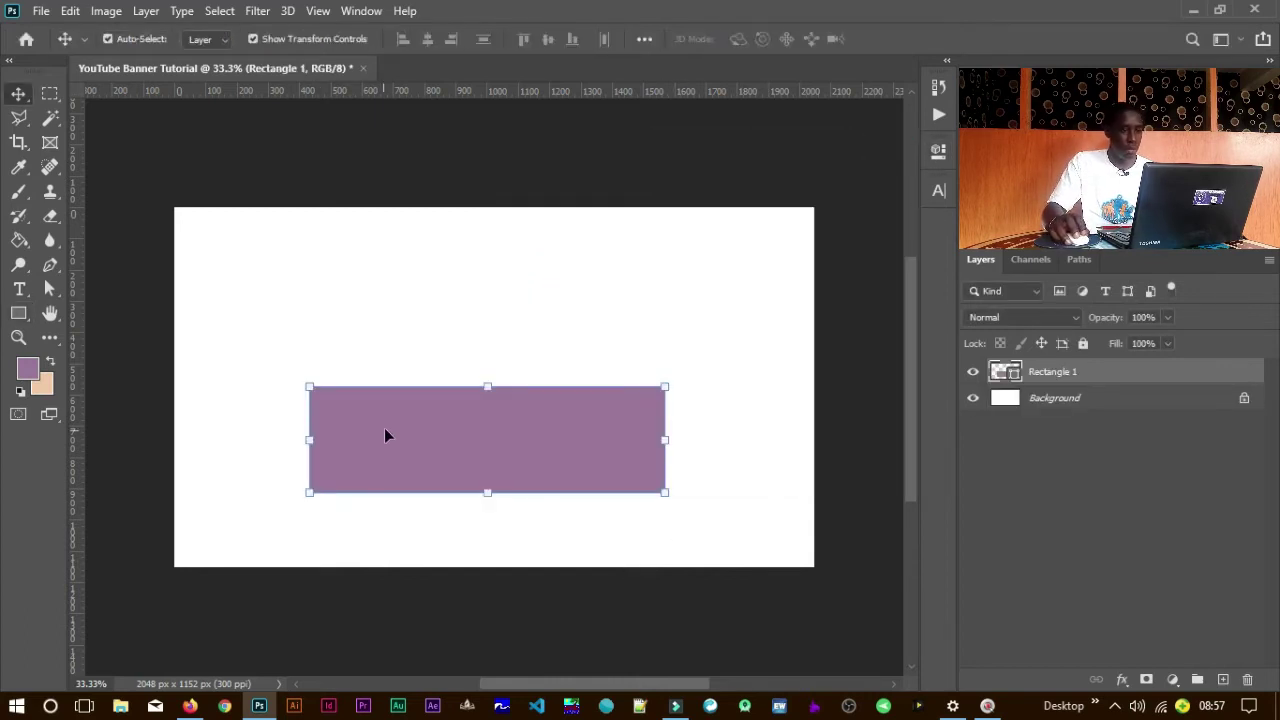
left_click_drag(529, 460, 544, 401)
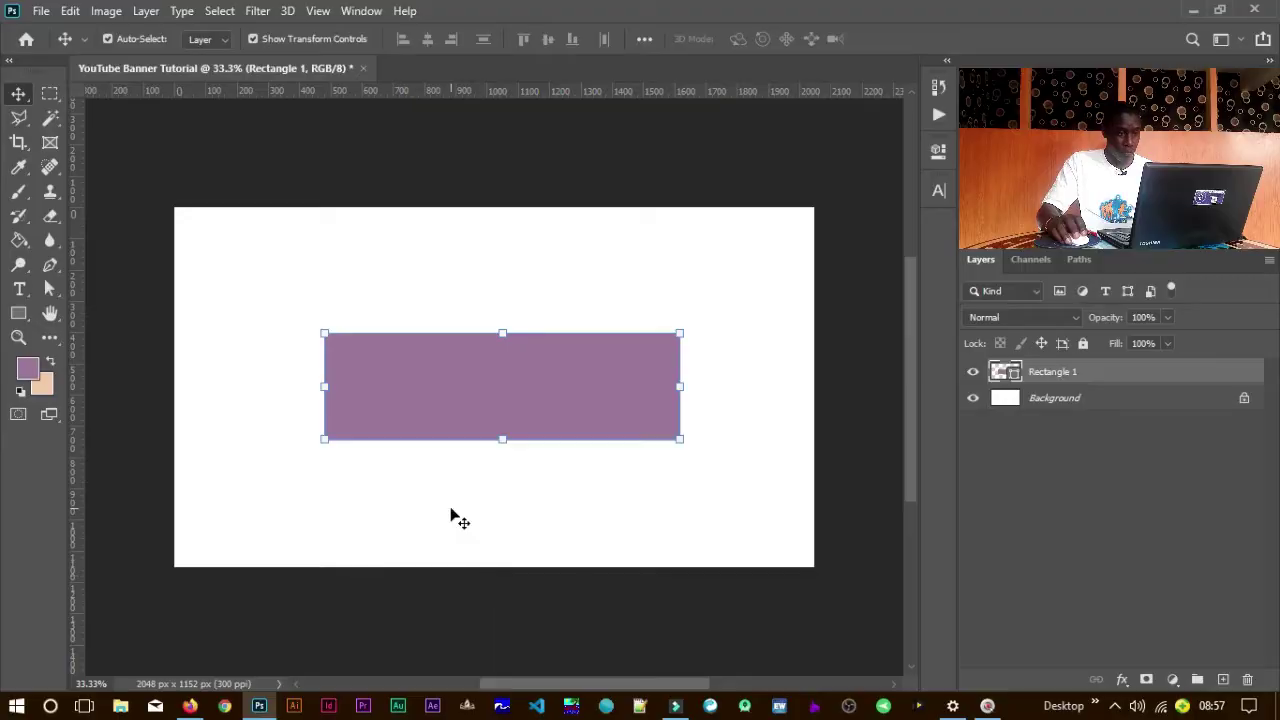
Step: Draw a 454 × 342 px yellow rectangle against the purple bar's right end
key("u")
left_click(381, 491)
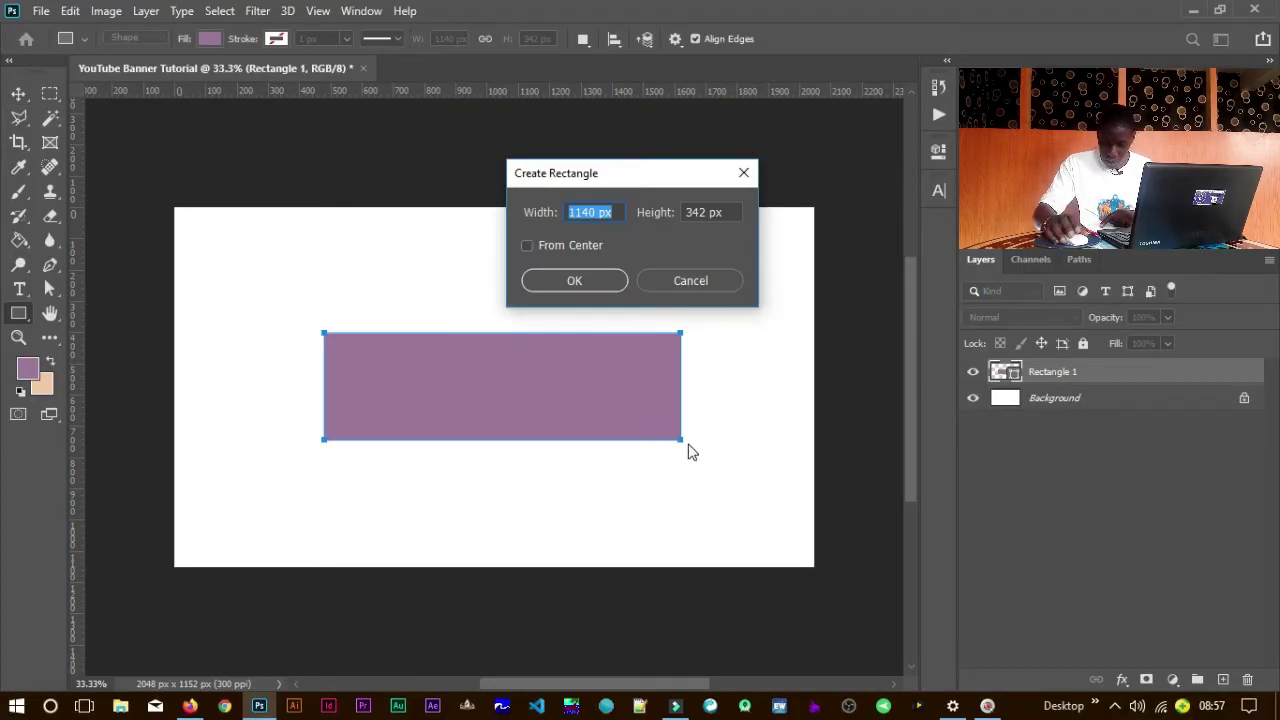
type("454")
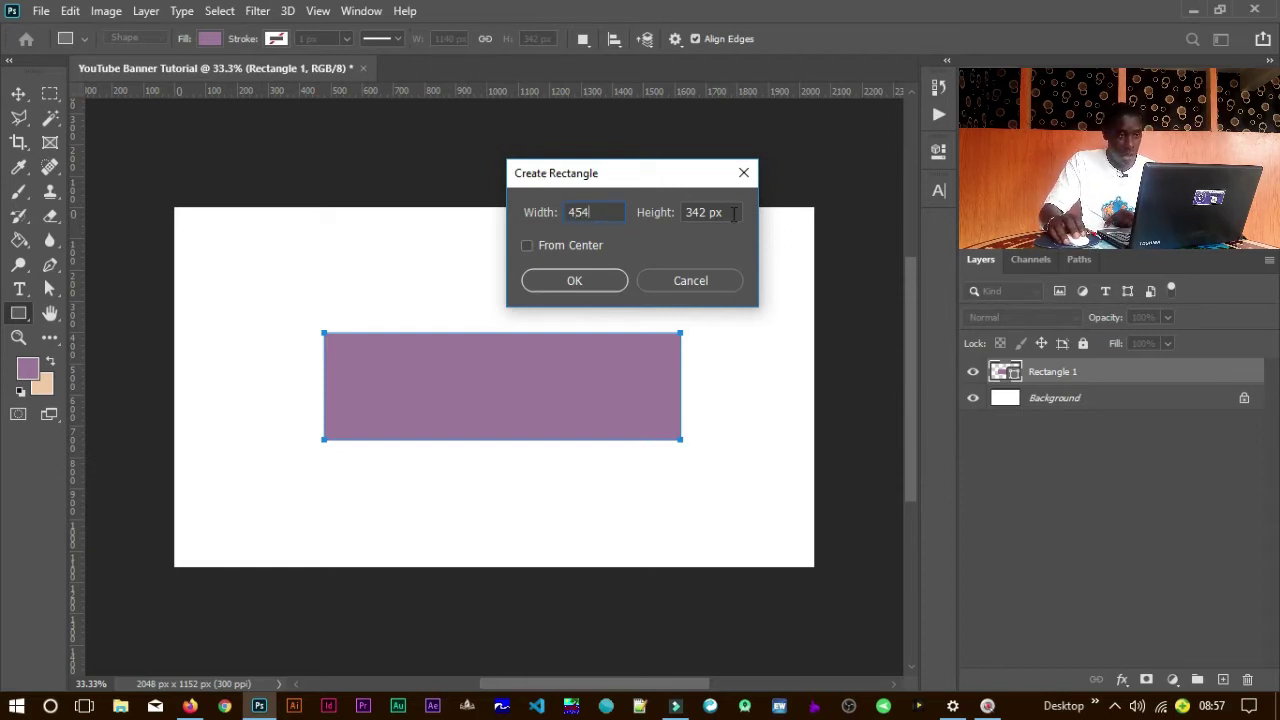
left_click(538, 281)
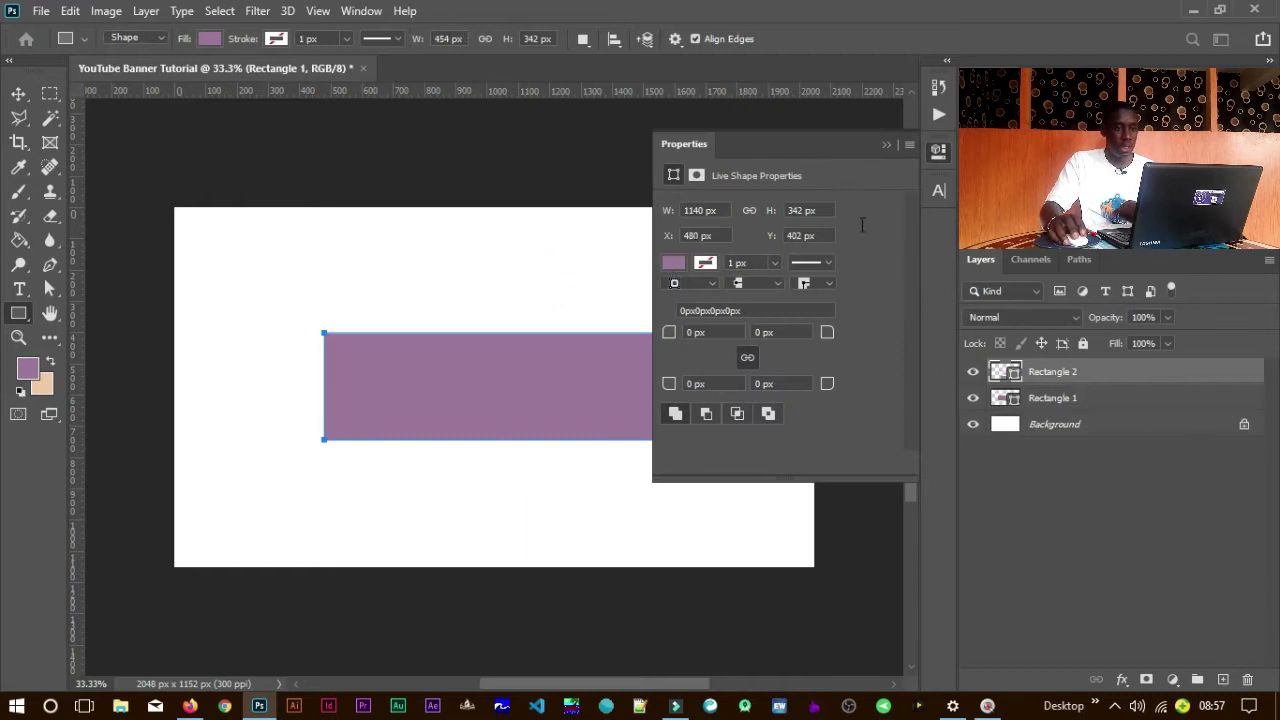
left_click(670, 263)
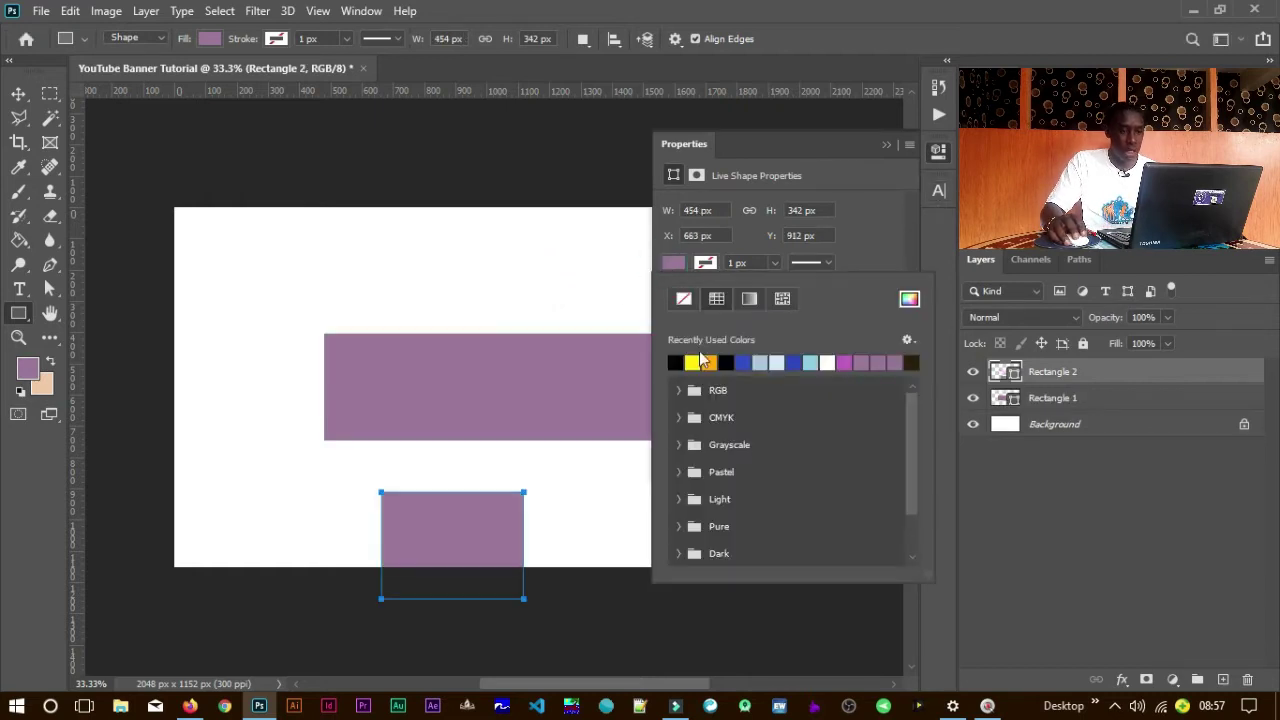
left_click(690, 366)
left_click(885, 144)
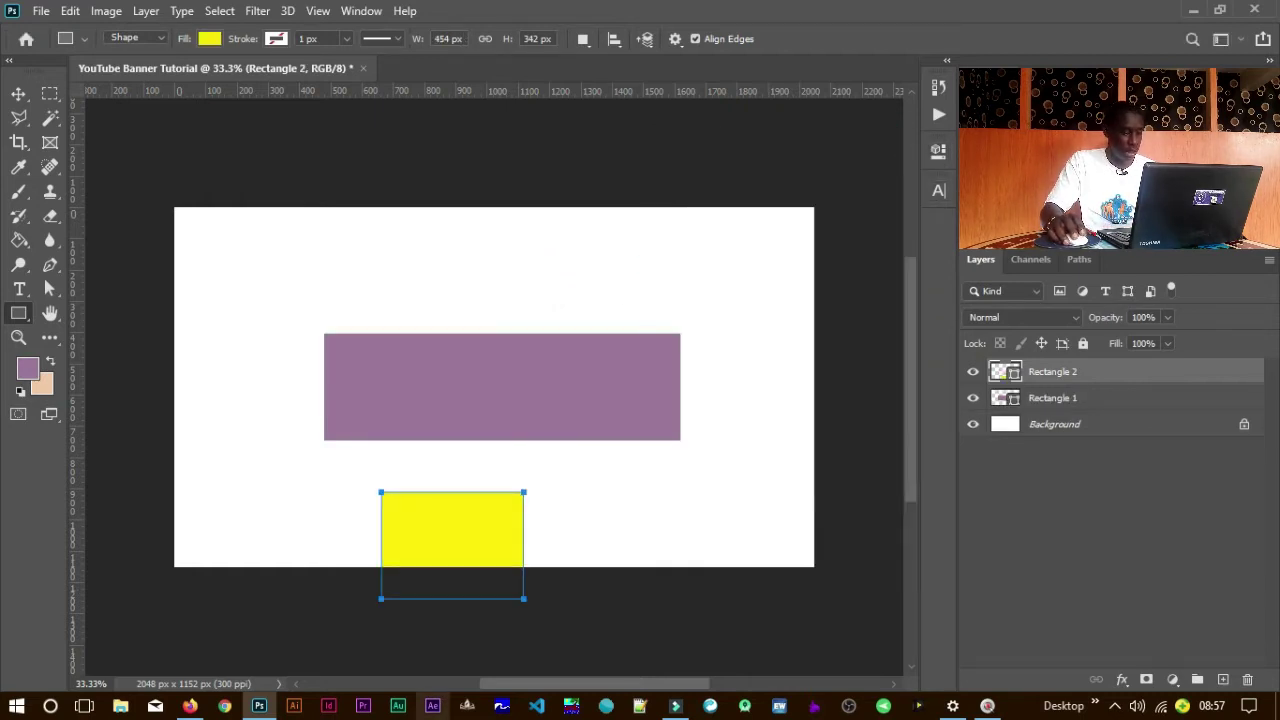
key("v")
left_click_drag(494, 540, 793, 374)
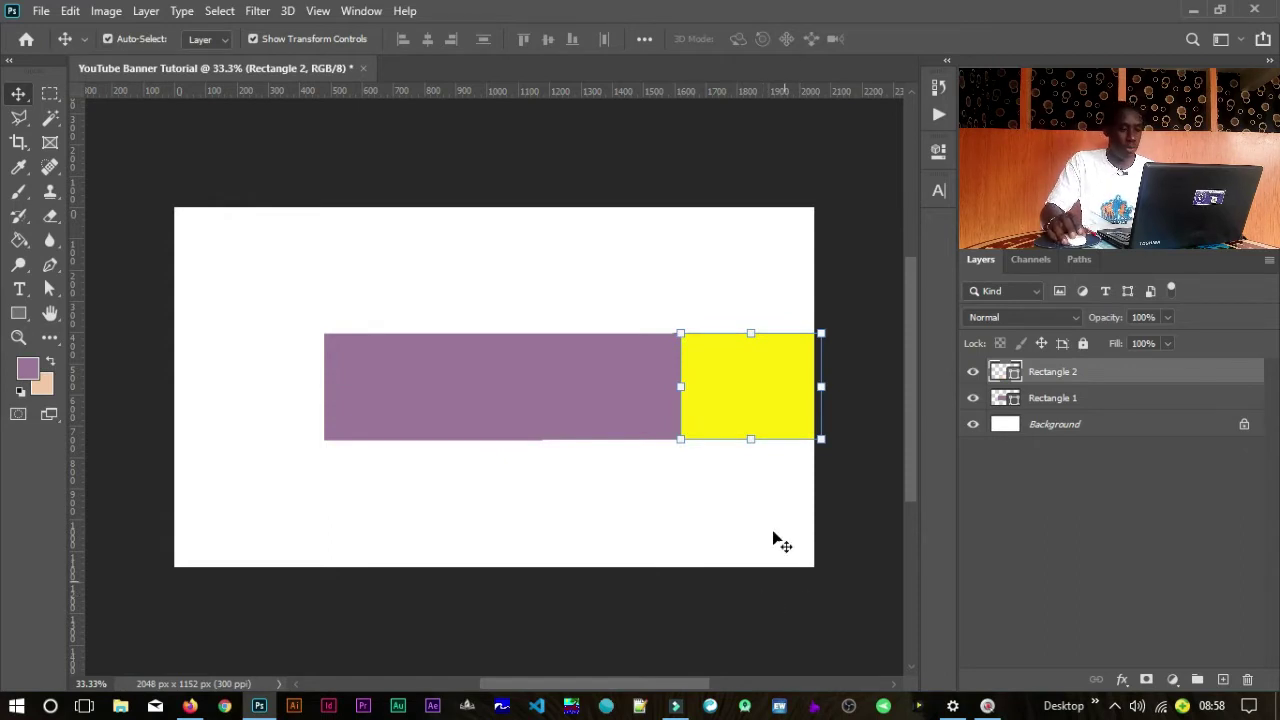
Step: Duplicate the yellow rectangle to the lower left and recolour the copy deep magenta
left_click_drag(730, 395, 236, 486)
double_click(1013, 372)
left_click_drag(315, 323, 212, 133)
left_click_drag(305, 221, 302, 245)
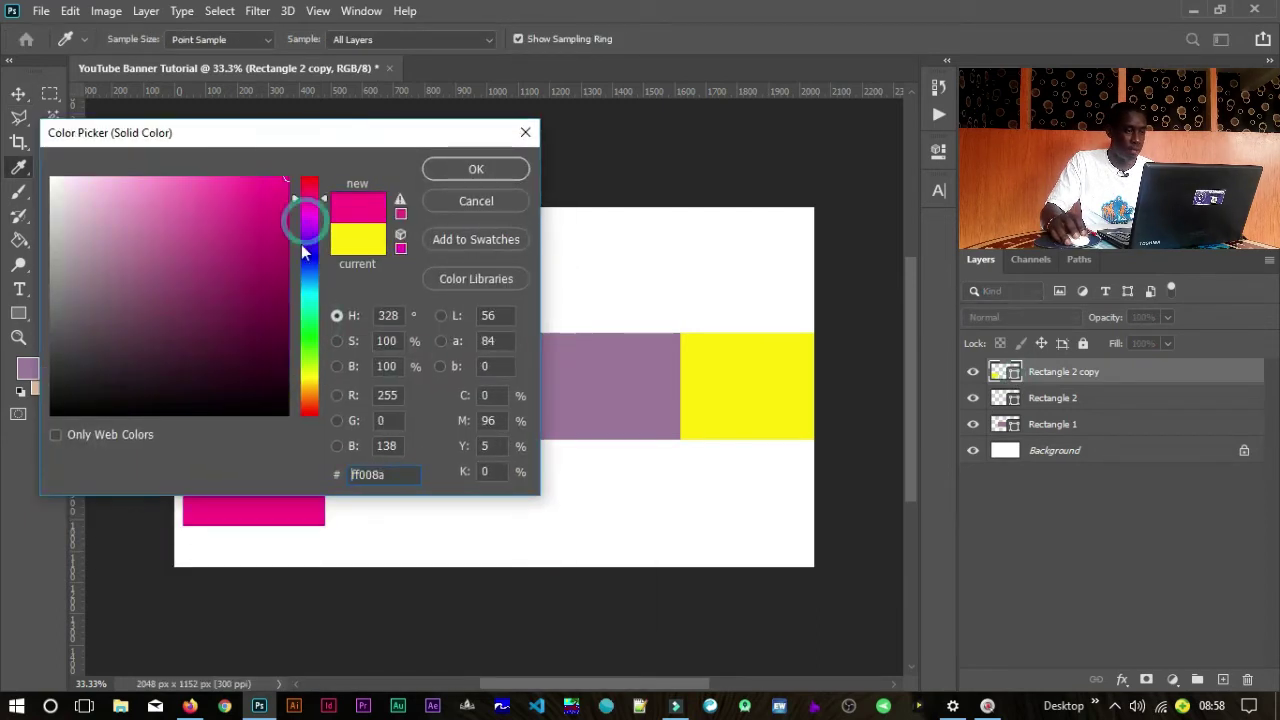
left_click(284, 294)
left_click(476, 169)
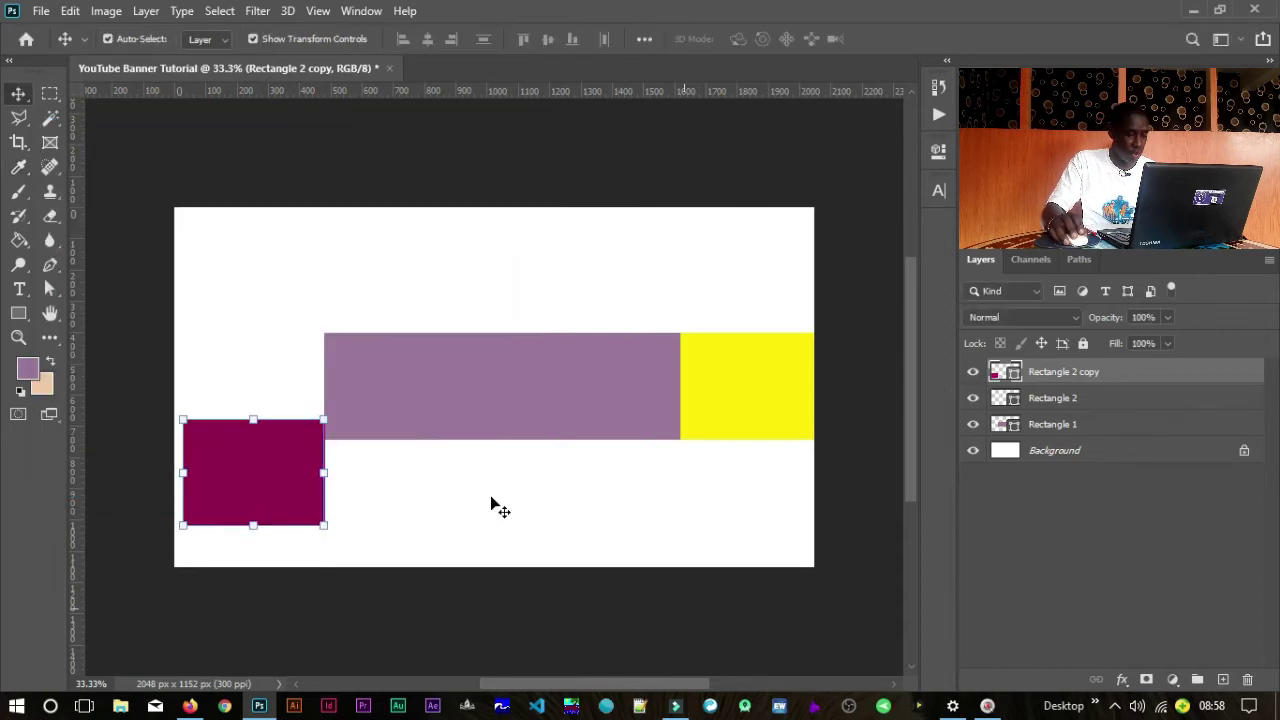
Step: Raise the magenta rectangle and set the yellow one flush with the banner's right edge
left_click_drag(279, 369, 418, 371)
left_click_drag(282, 638, 281, 426)
mouse_move(655, 350)
left_mouse_down()
mouse_move(191, 403)
mouse_move(183, 370)
left_mouse_up()
left_click_drag(662, 484, 149, 394)
mouse_move(380, 358)
left_mouse_down()
mouse_move(403, 362)
mouse_move(381, 357)
left_mouse_up()
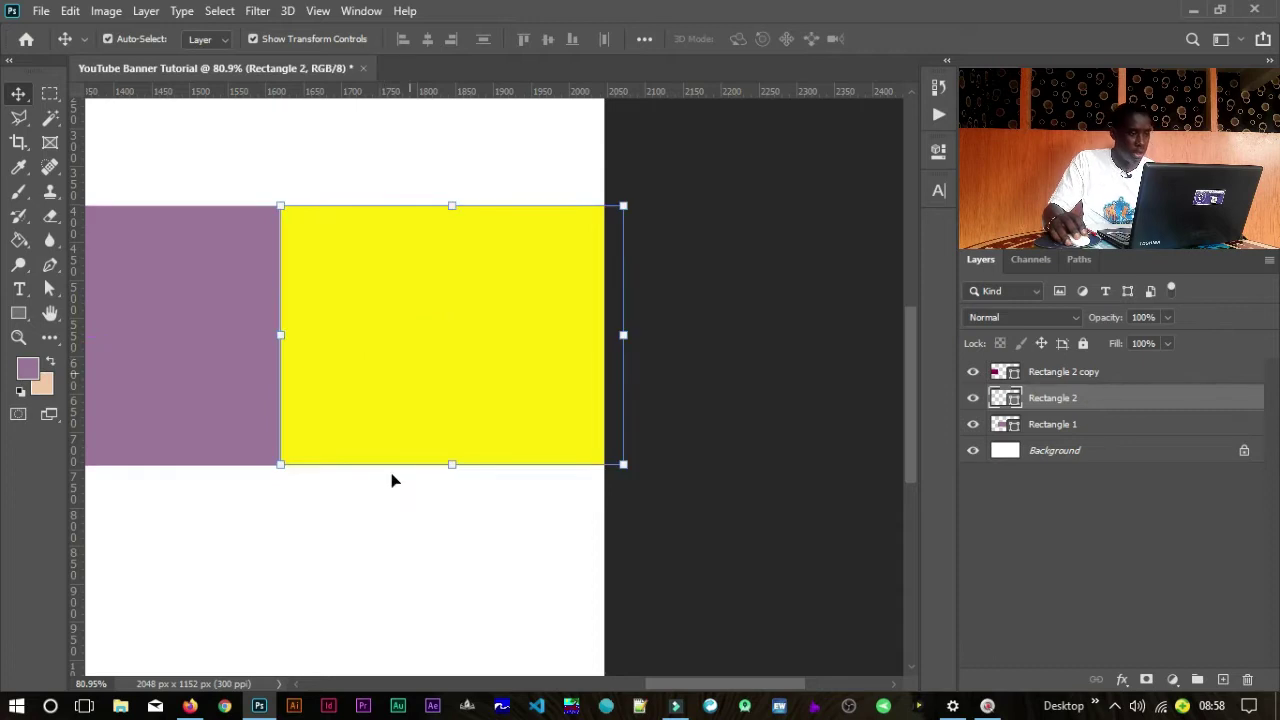
Step: Butt the magenta rectangle against the purple bar's left end
left_click_drag(201, 546, 683, 413)
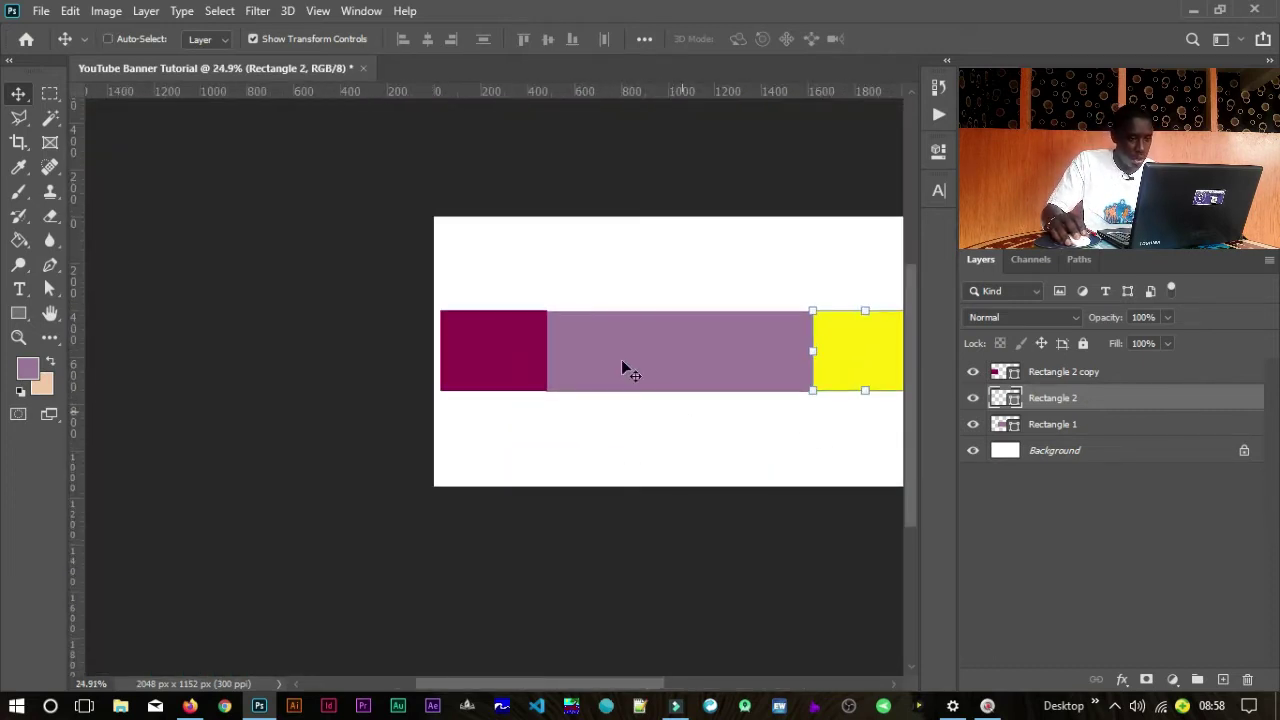
left_click_drag(538, 312, 721, 299)
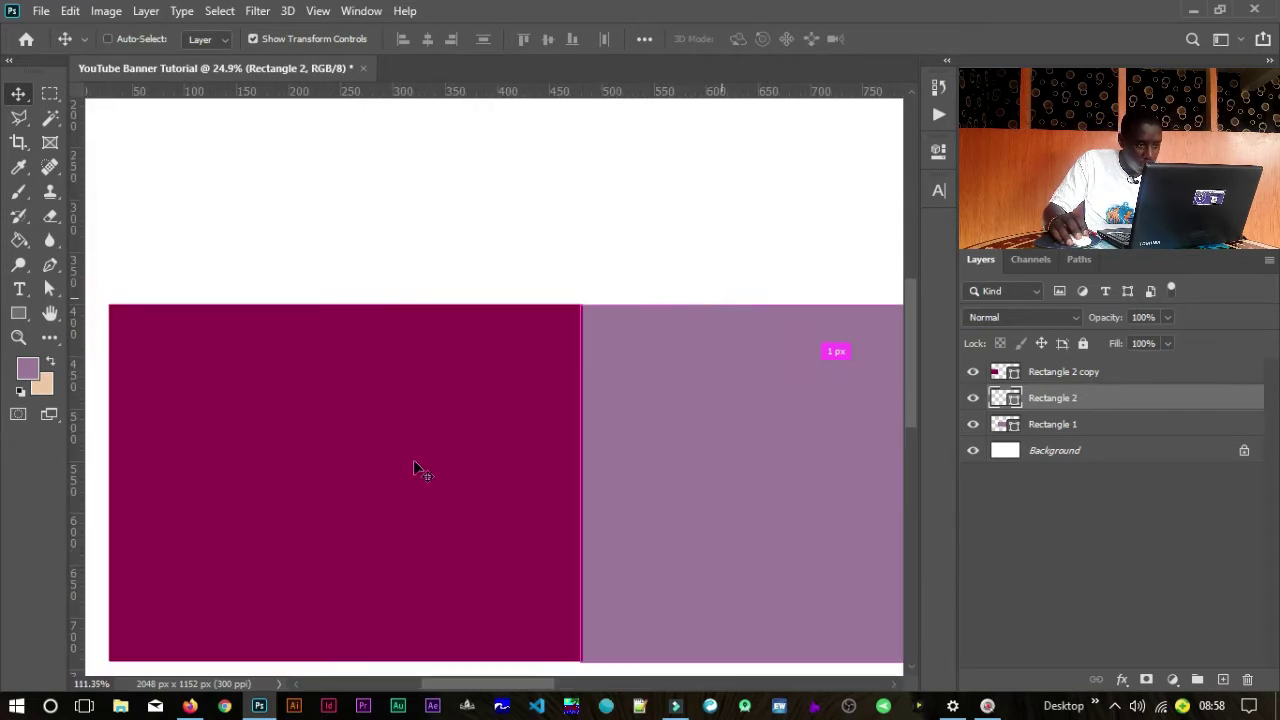
mouse_move(432, 490)
left_mouse_down()
mouse_move(426, 506)
mouse_move(431, 490)
left_mouse_up()
left_click_drag(742, 512, 543, 358)
left_click_drag(672, 378, 628, 377)
left_click_drag(743, 384, 663, 372)
Step: Shift the selected rectangles left so the band spans the canvas, moving purple and yellow 38 px
left_click_drag(778, 437, 427, 321)
left_click_drag(534, 338, 530, 342)
left_click_drag(330, 324, 533, 311)
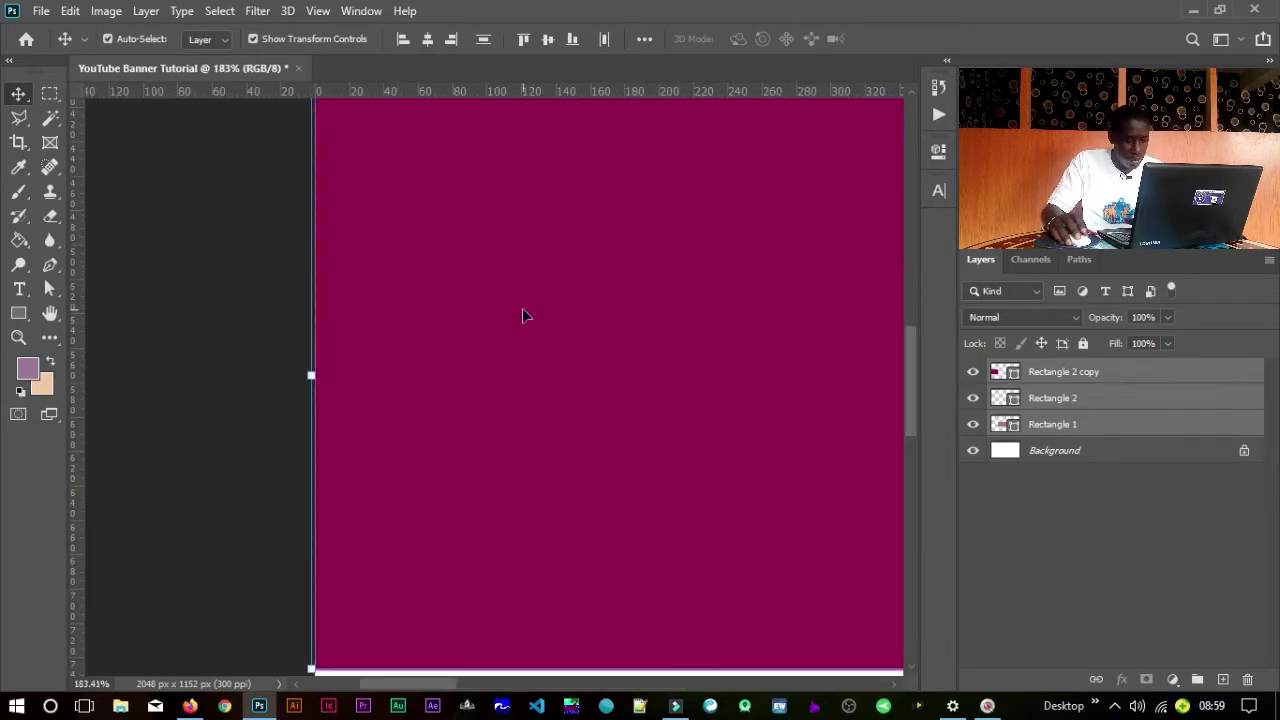
key("Right")
key("Right")
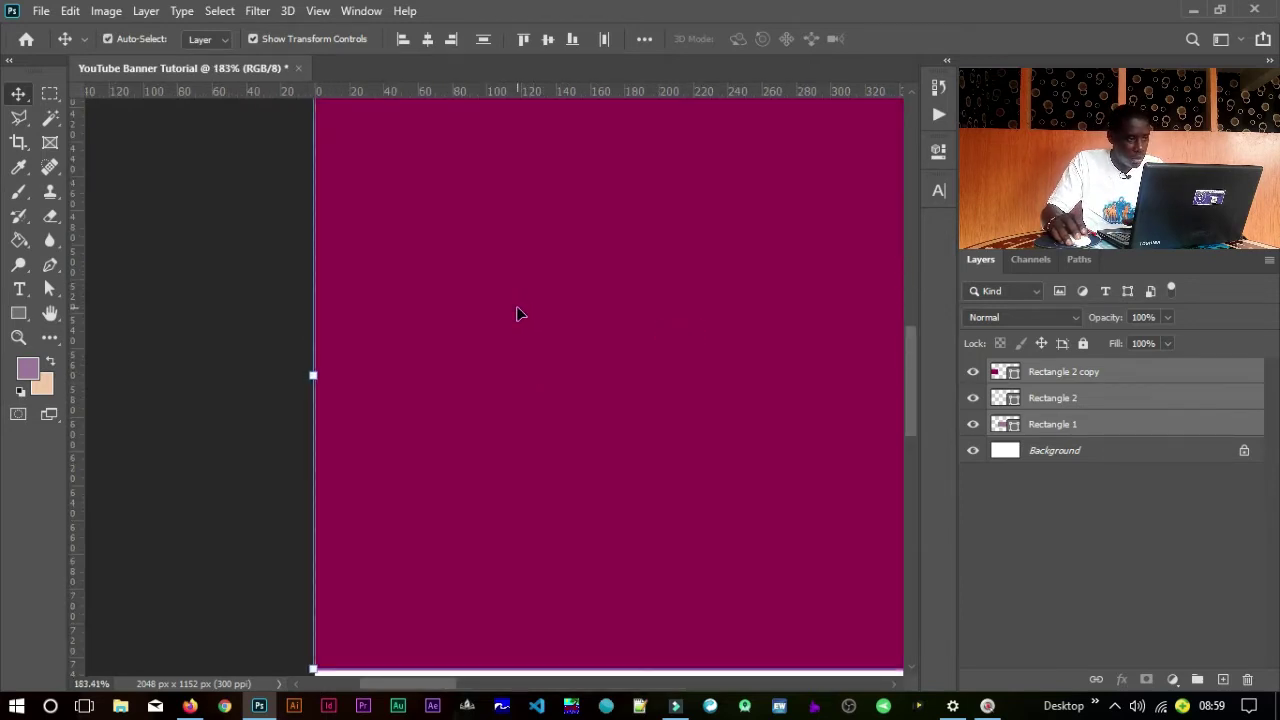
left_click_drag(492, 333, 261, 345)
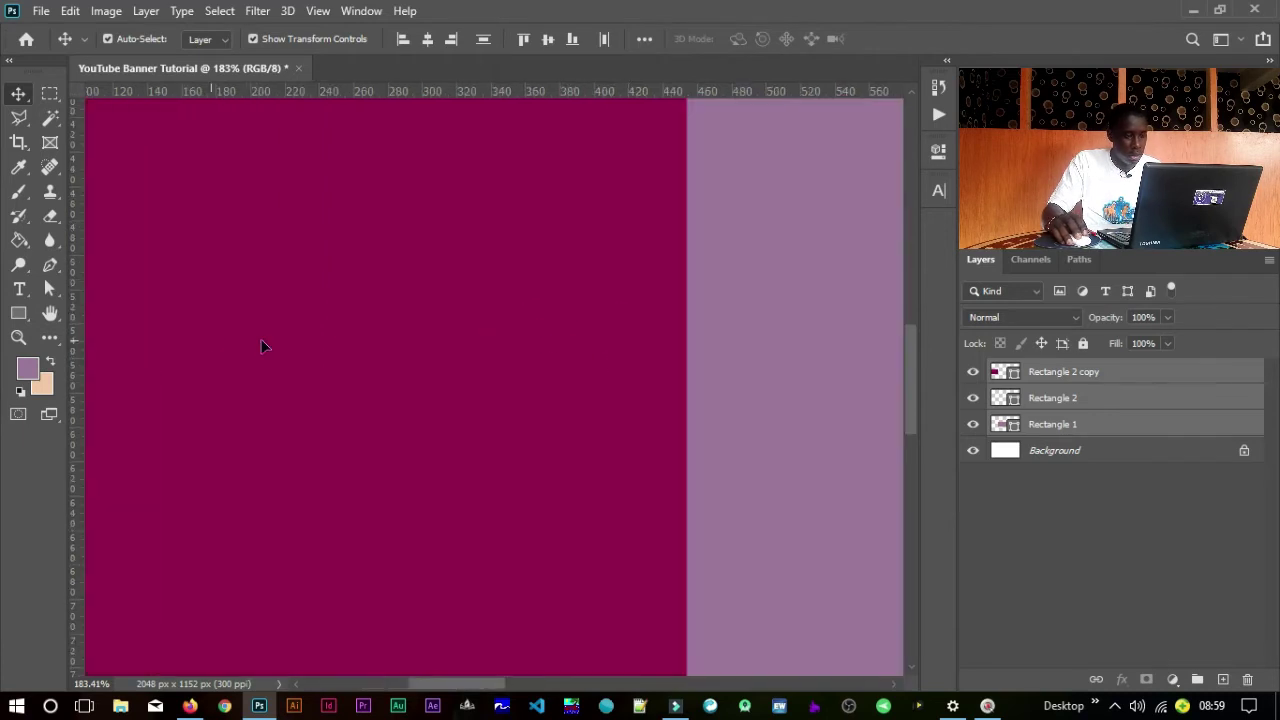
left_click_drag(706, 366, 530, 354)
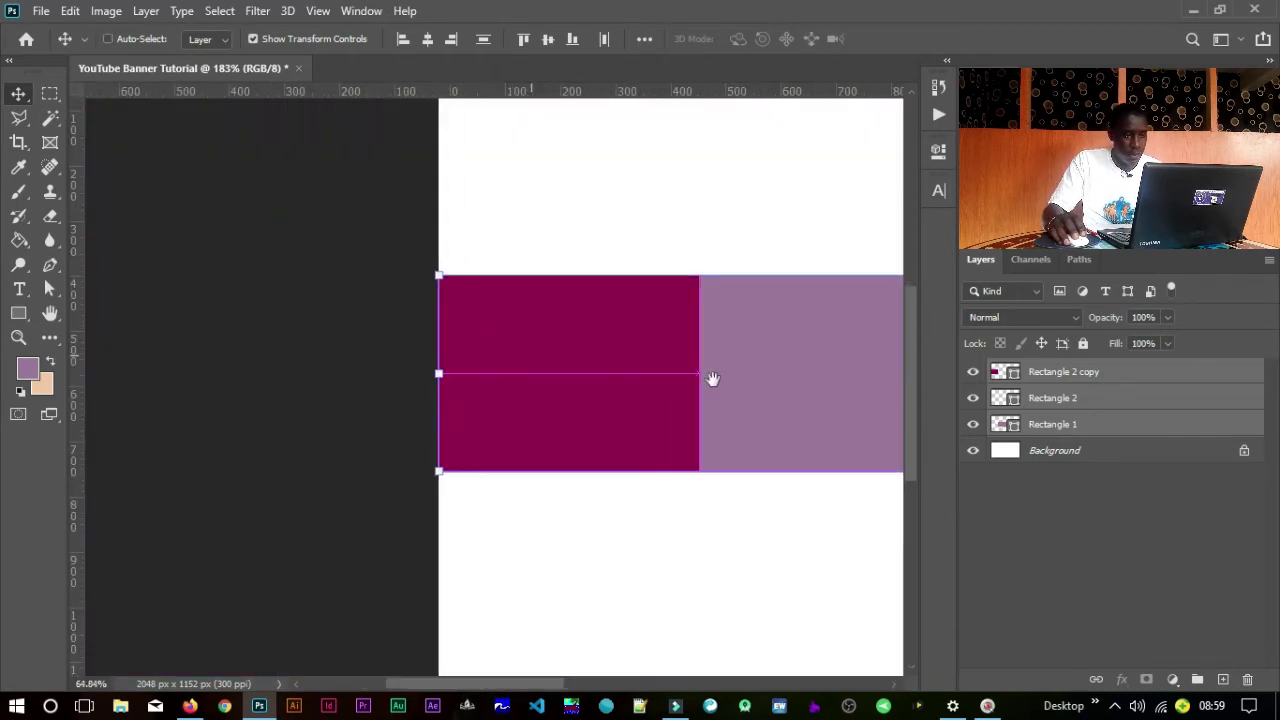
left_click_drag(746, 366, 374, 346)
left_click_drag(726, 351, 574, 351)
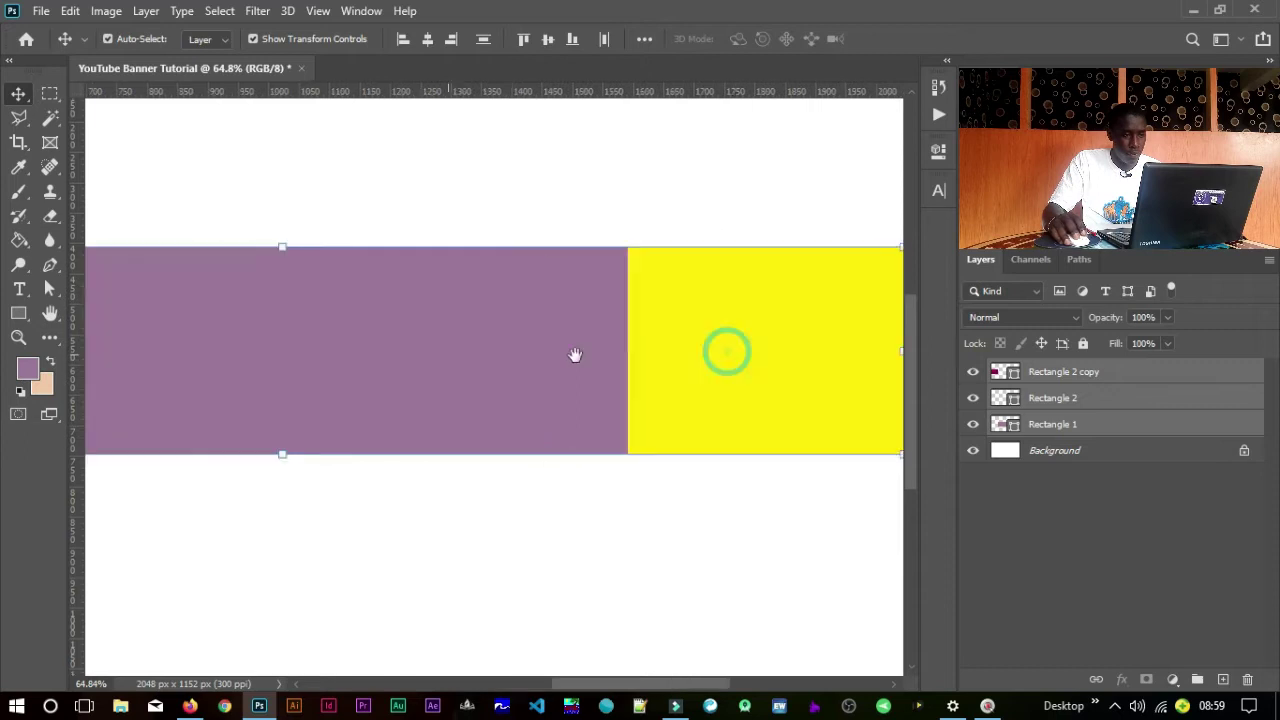
left_click_drag(737, 360, 631, 357)
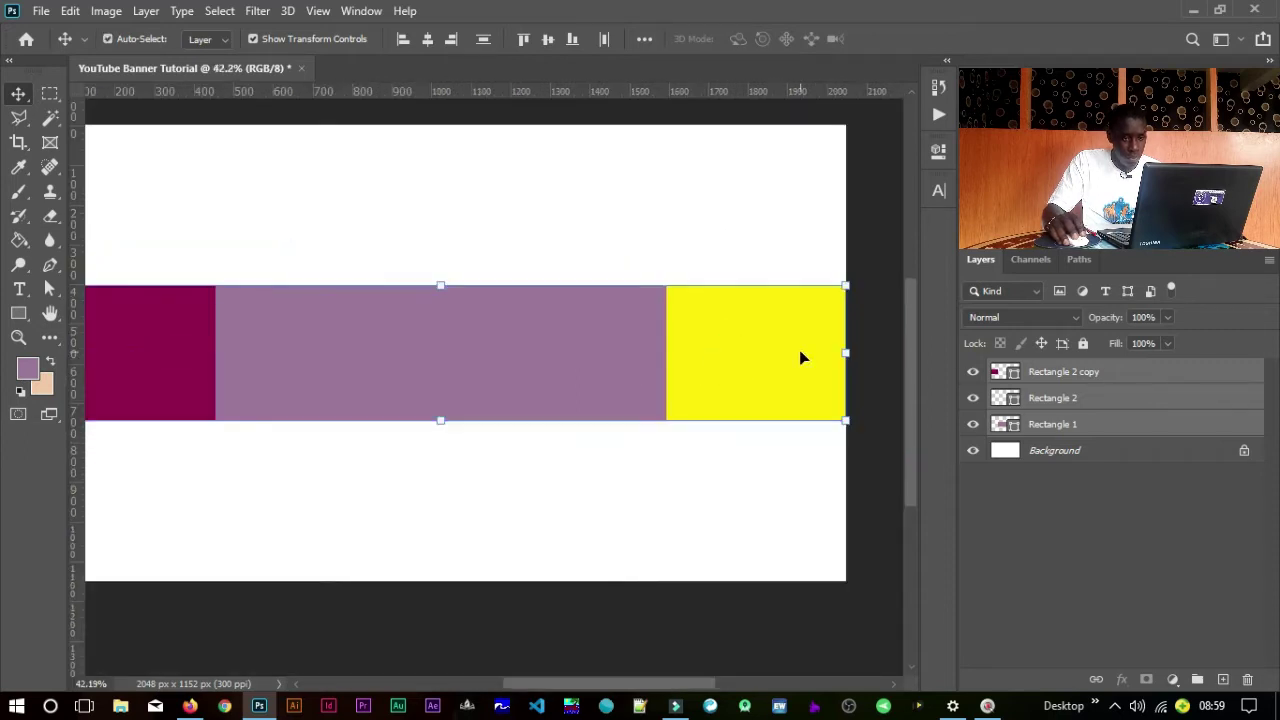
left_click_drag(913, 331, 849, 334)
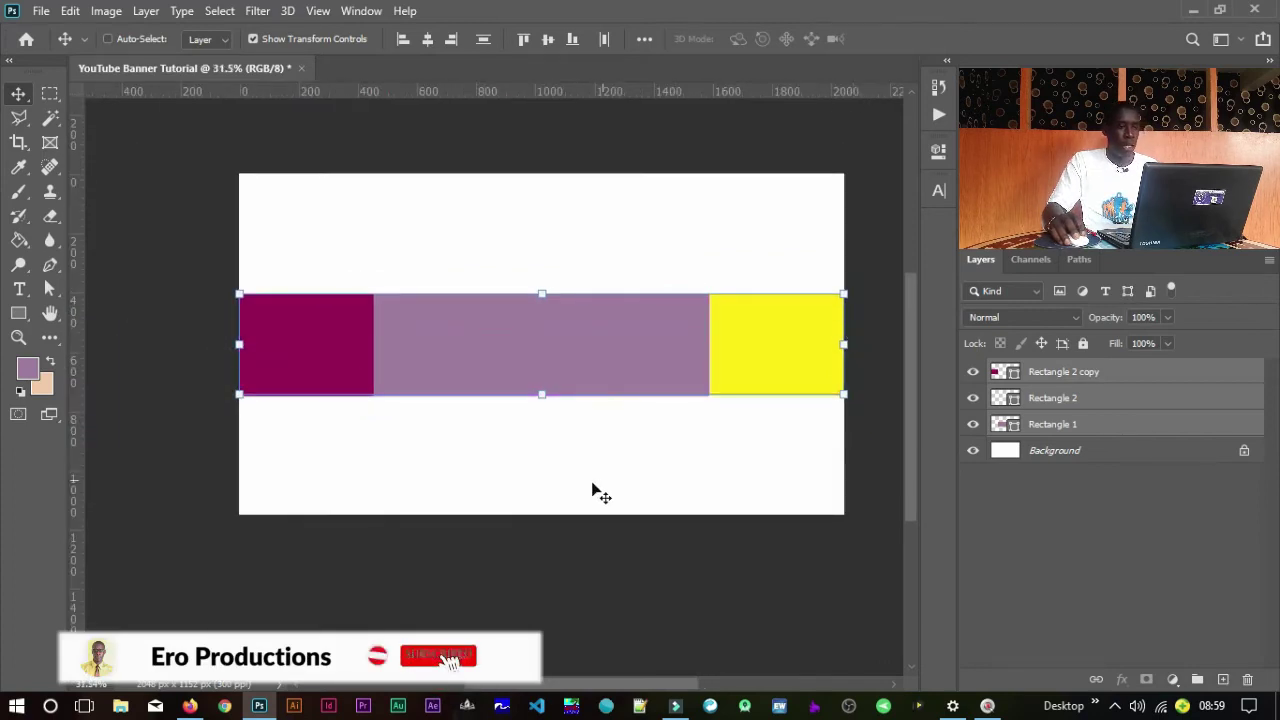
mouse_move(597, 350)
left_mouse_down()
mouse_move(600, 372)
mouse_move(585, 353)
mouse_move(603, 394)
mouse_move(584, 369)
left_mouse_up()
Step: Nudge the three rectangles right, then move the yellow rectangle 1 px right at the boundary
key("Right")
key("Right")
key("Right")
key("Right")
key("Right")
key("Right")
key("Right")
key("Right")
key("Right")
key("Right")
key("Right")
key("Right")
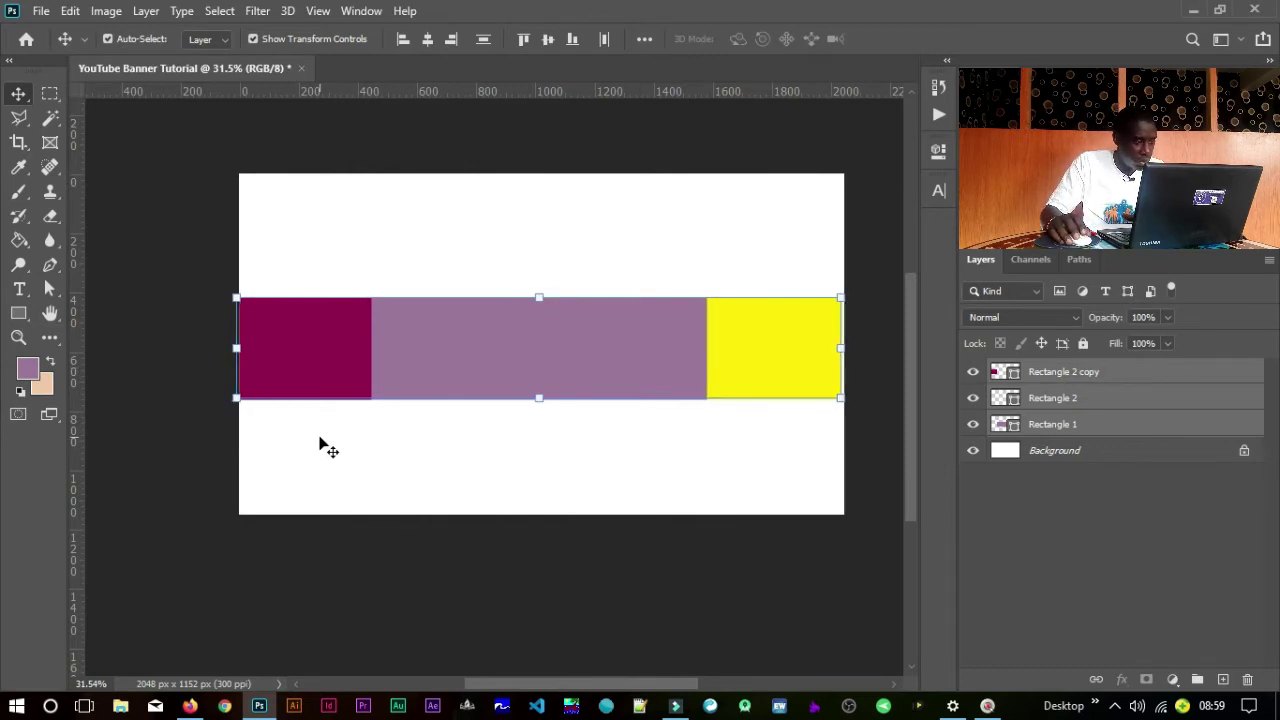
left_click(488, 488)
key("ctrl+space")
left_click_drag(660, 334, 651, 383)
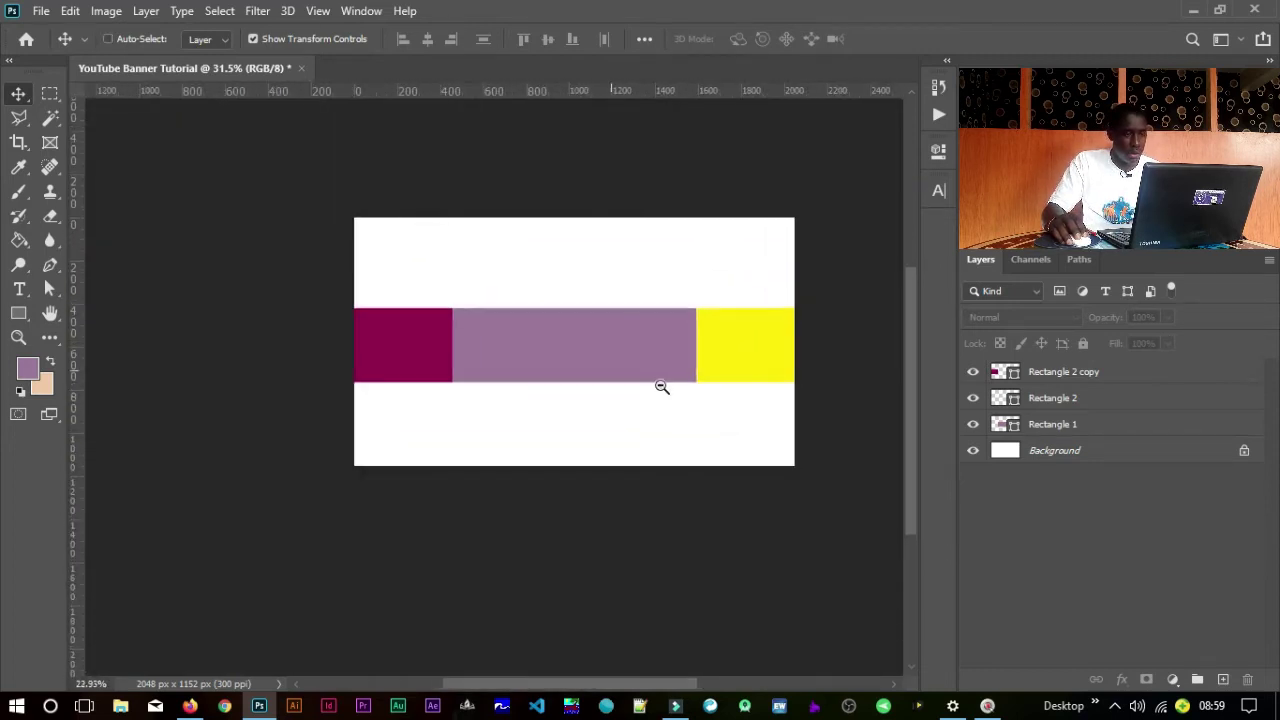
left_click_drag(806, 334, 877, 351)
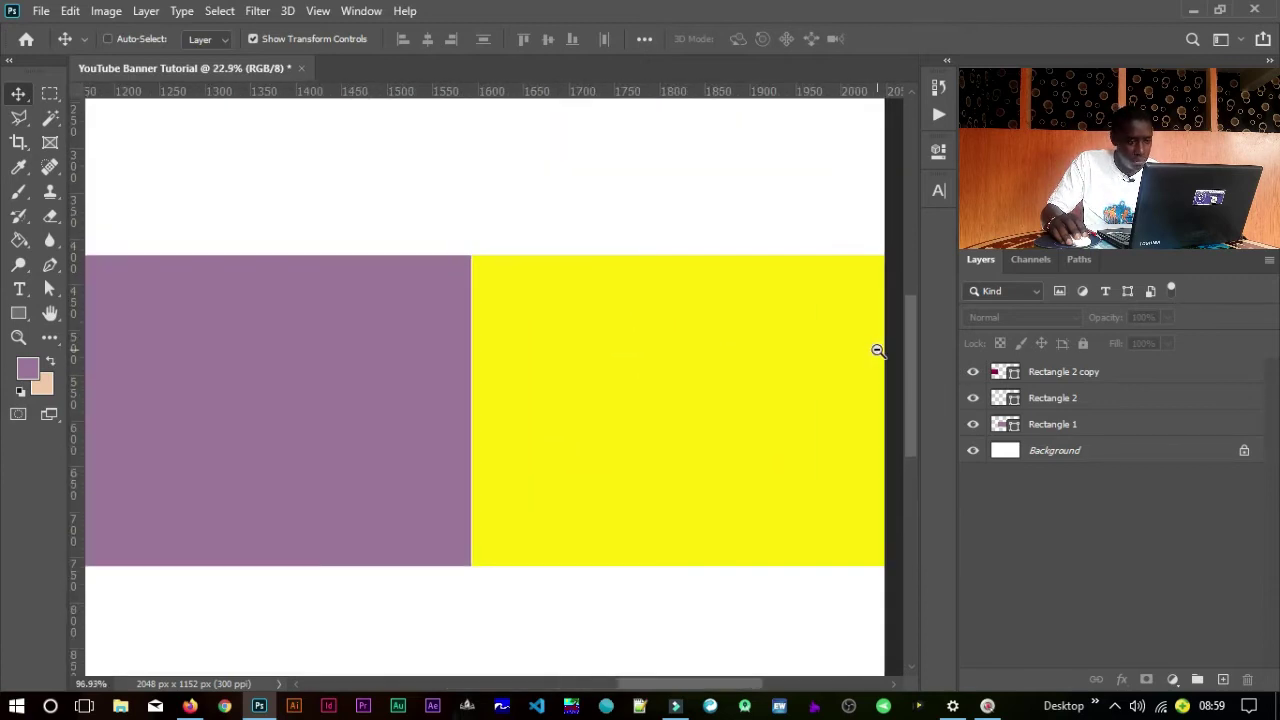
left_click(815, 401)
key("Left")
key("Left")
key("Right")
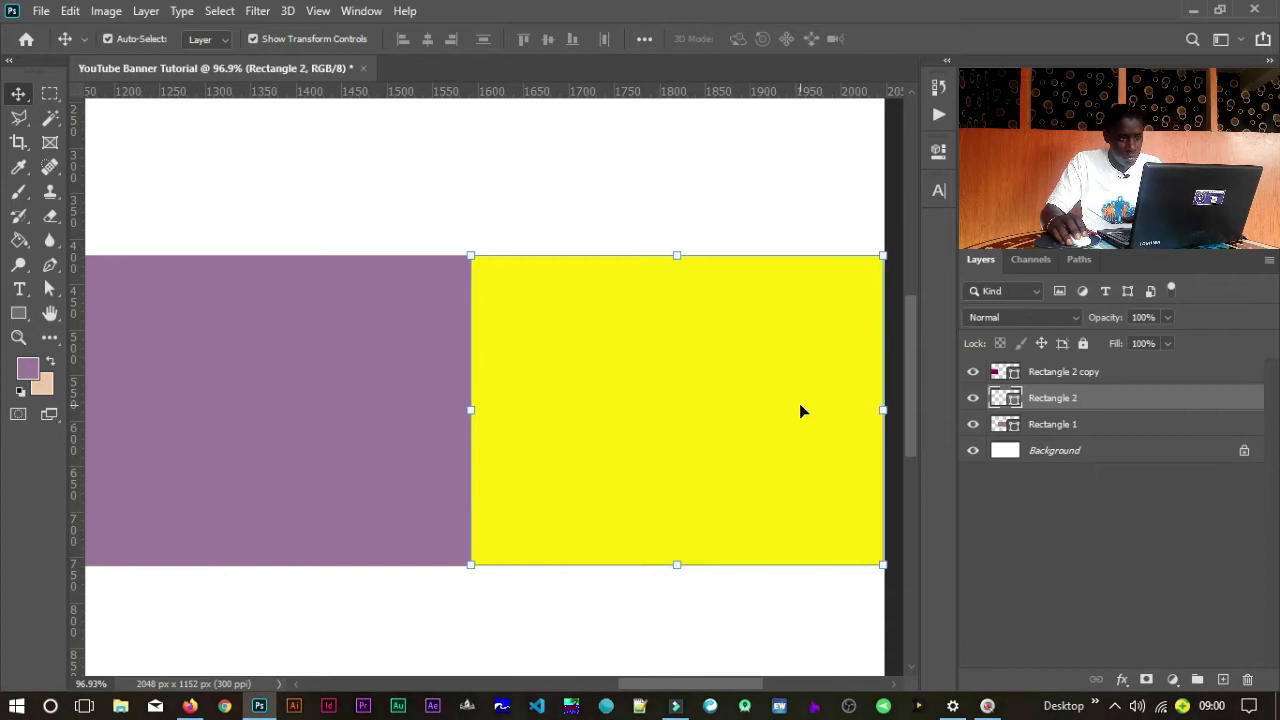
key("Right")
Step: Nudge the purple rectangle 1 px right to close the gap, then review the band
left_click(239, 499)
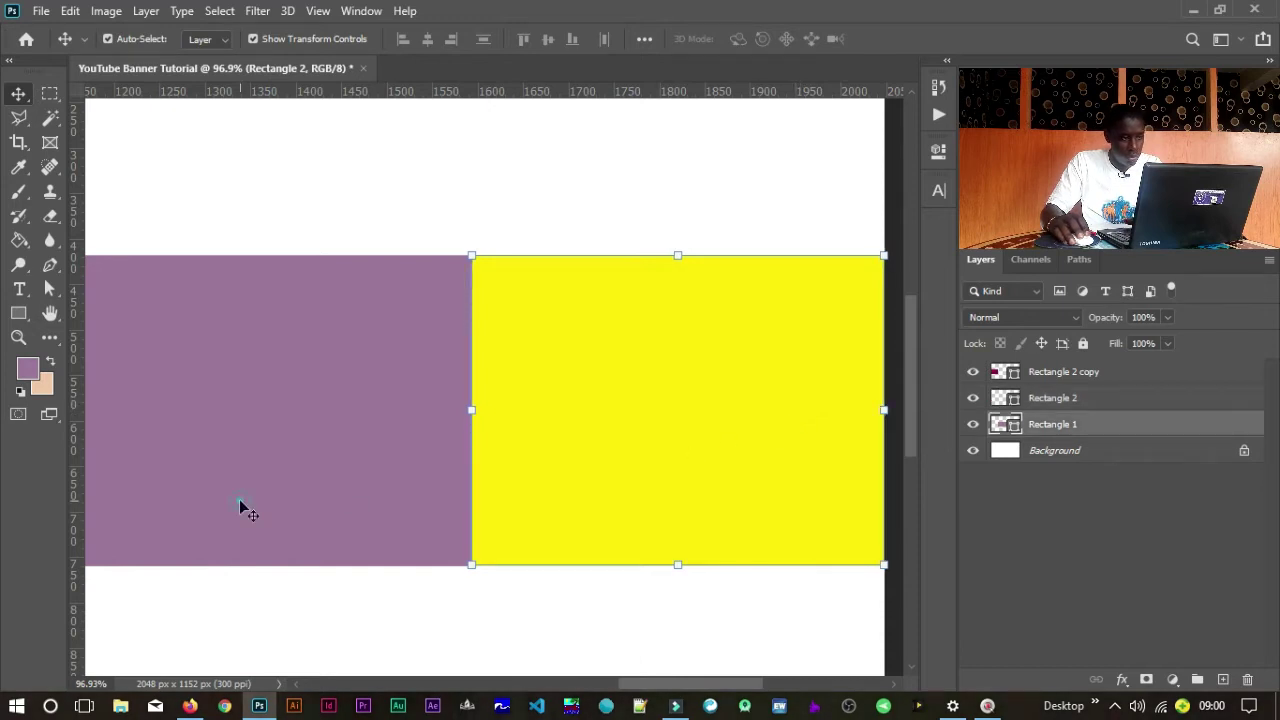
key("Right")
left_click(481, 607)
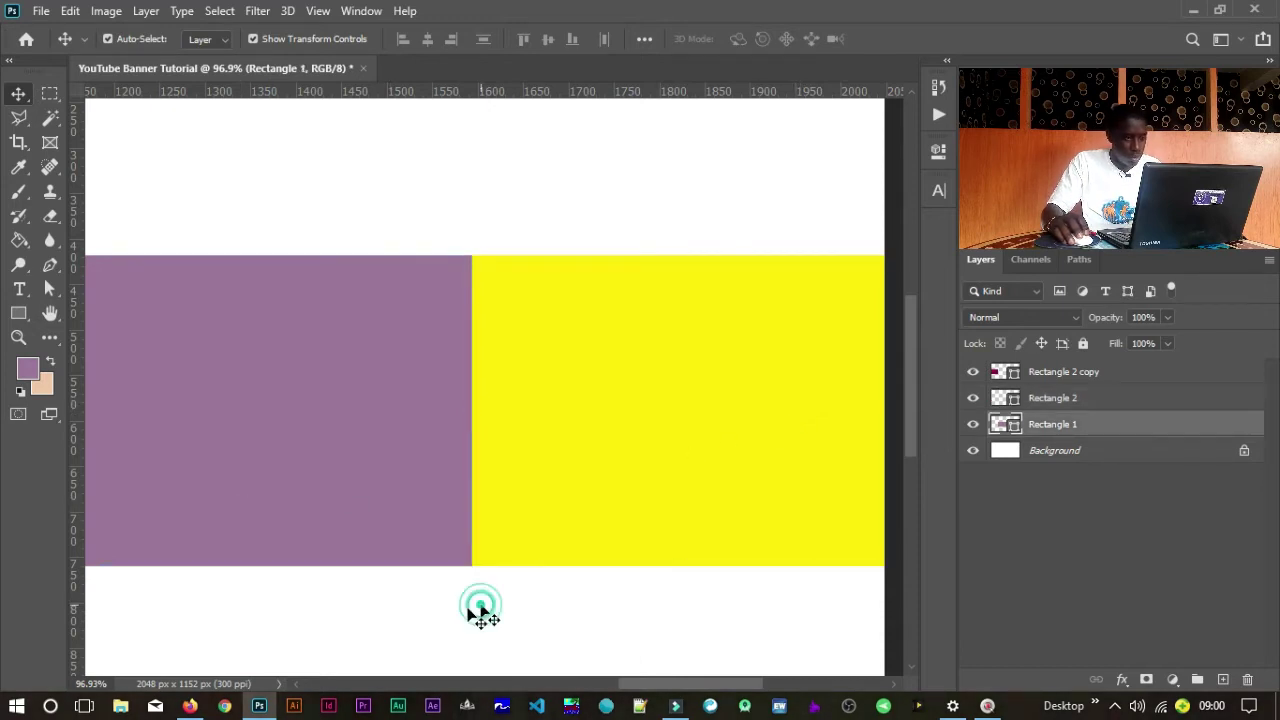
scroll(690, 500, "left", 5)
scroll(704, 361, "left", 4)
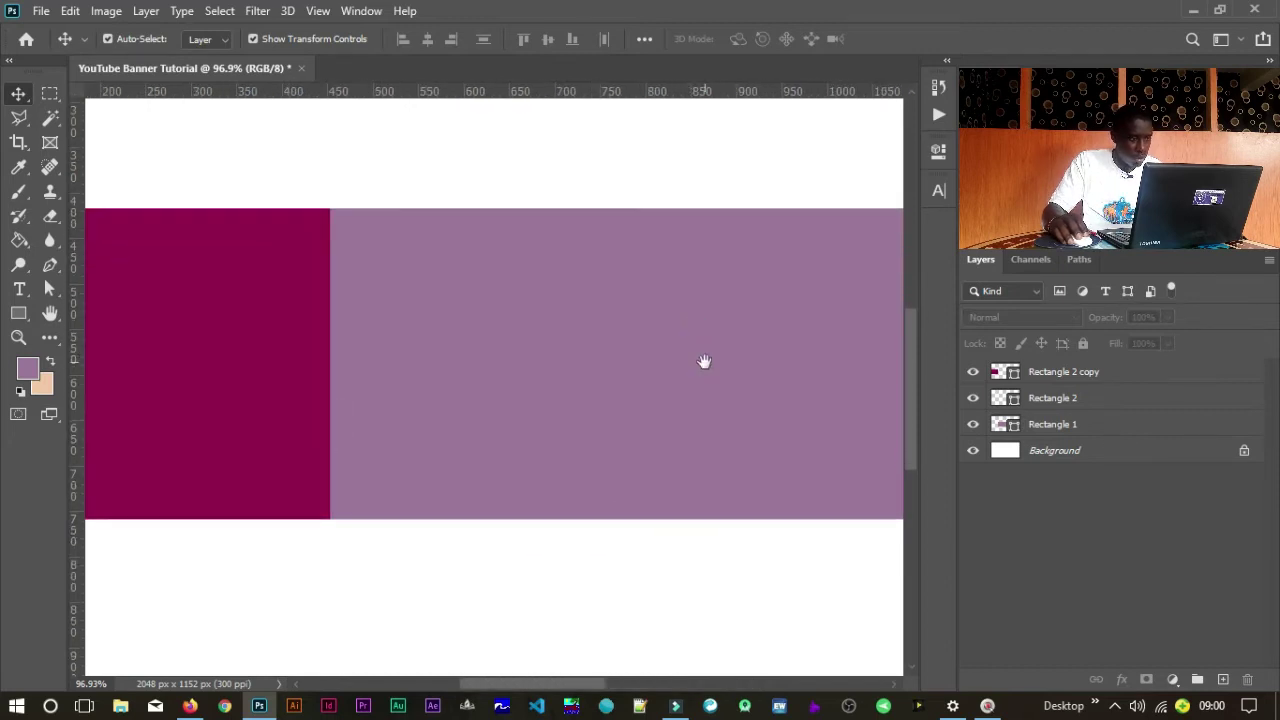
left_click_drag(708, 412, 589, 414)
left_click_drag(809, 460, 672, 414)
left_click_drag(635, 364, 709, 377)
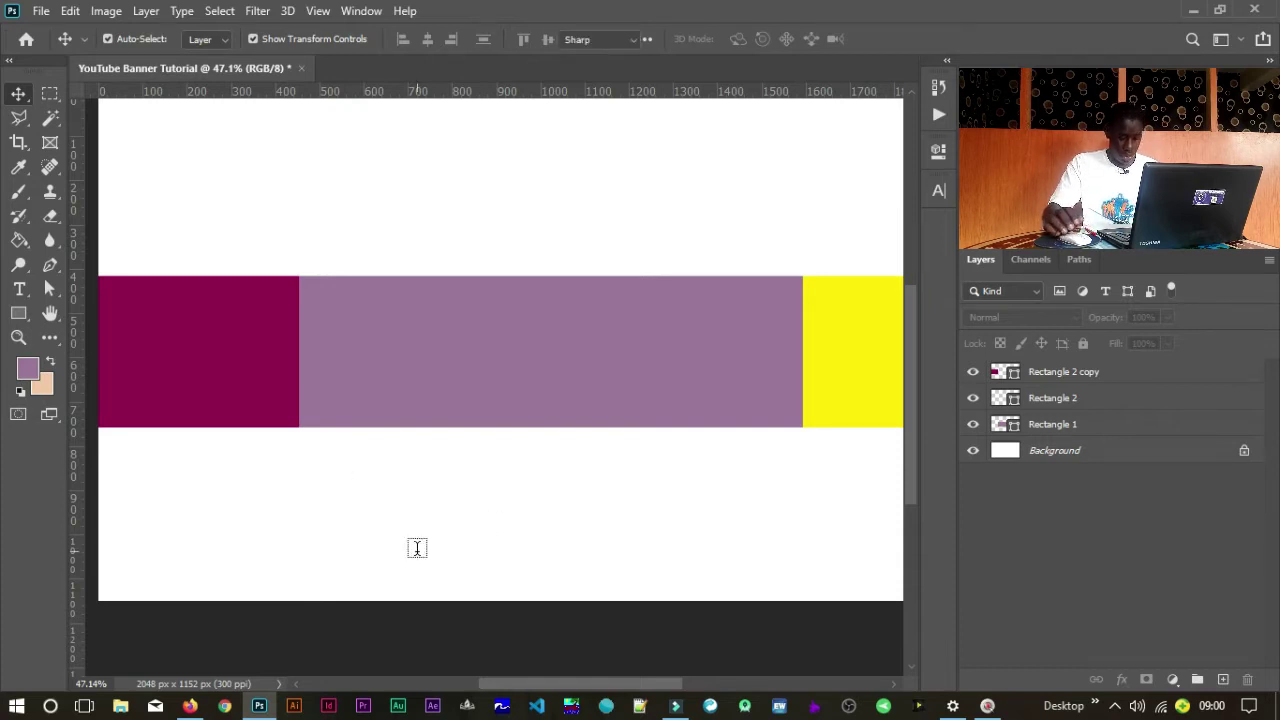
Step: Type a 'SAFE AREA' text layer and move it into the purple band
left_click(273, 467)
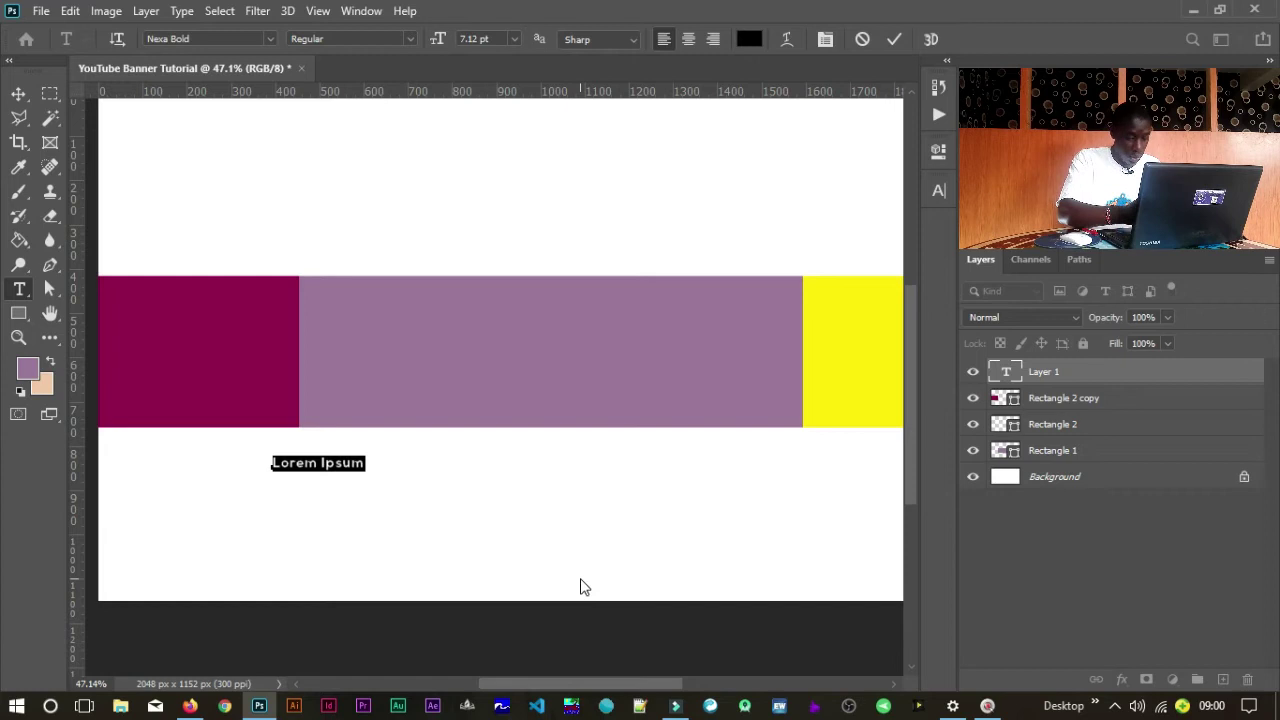
type("Y")
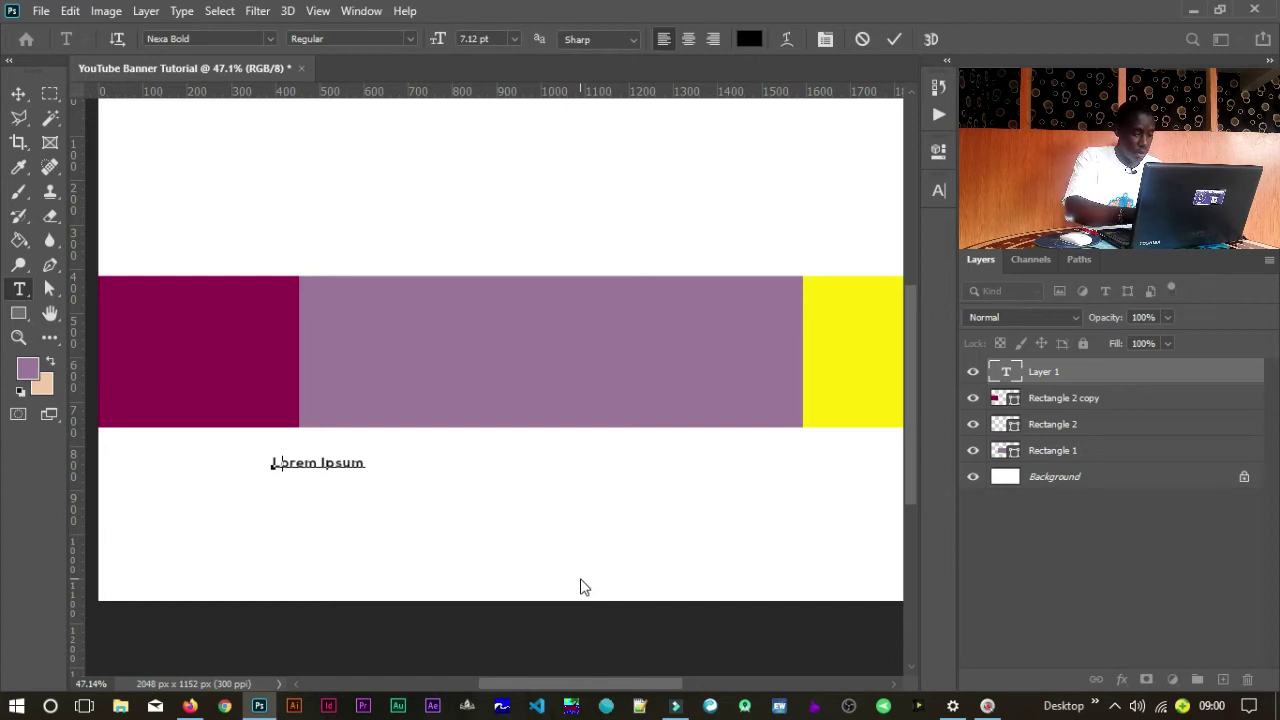
type("SAFE AR")
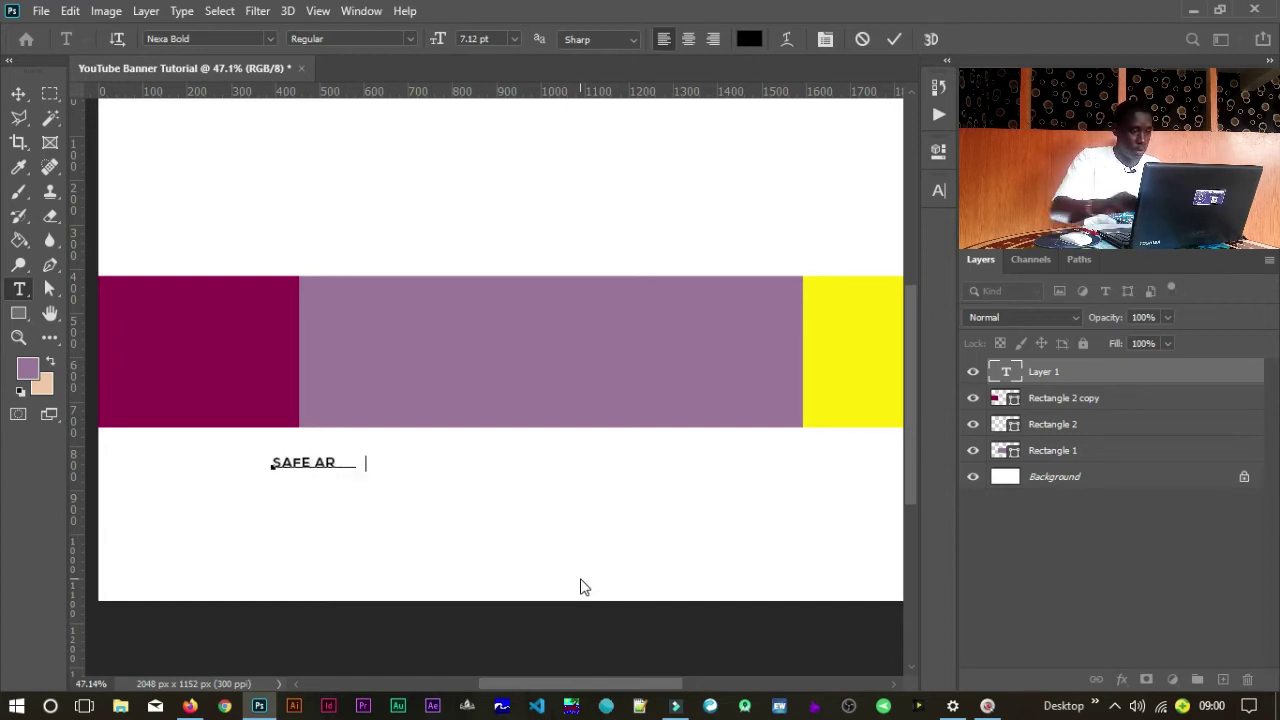
type("EAR")
key("BackSpace")
key("Delete")
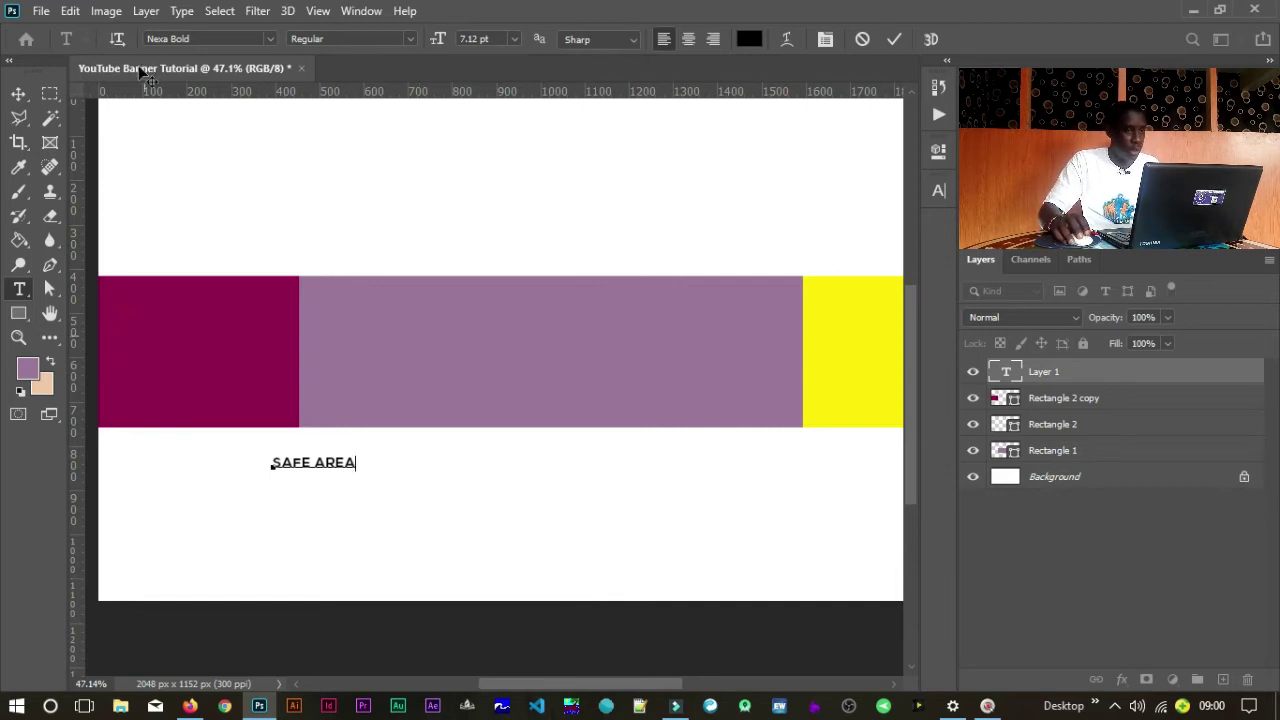
left_click(893, 42)
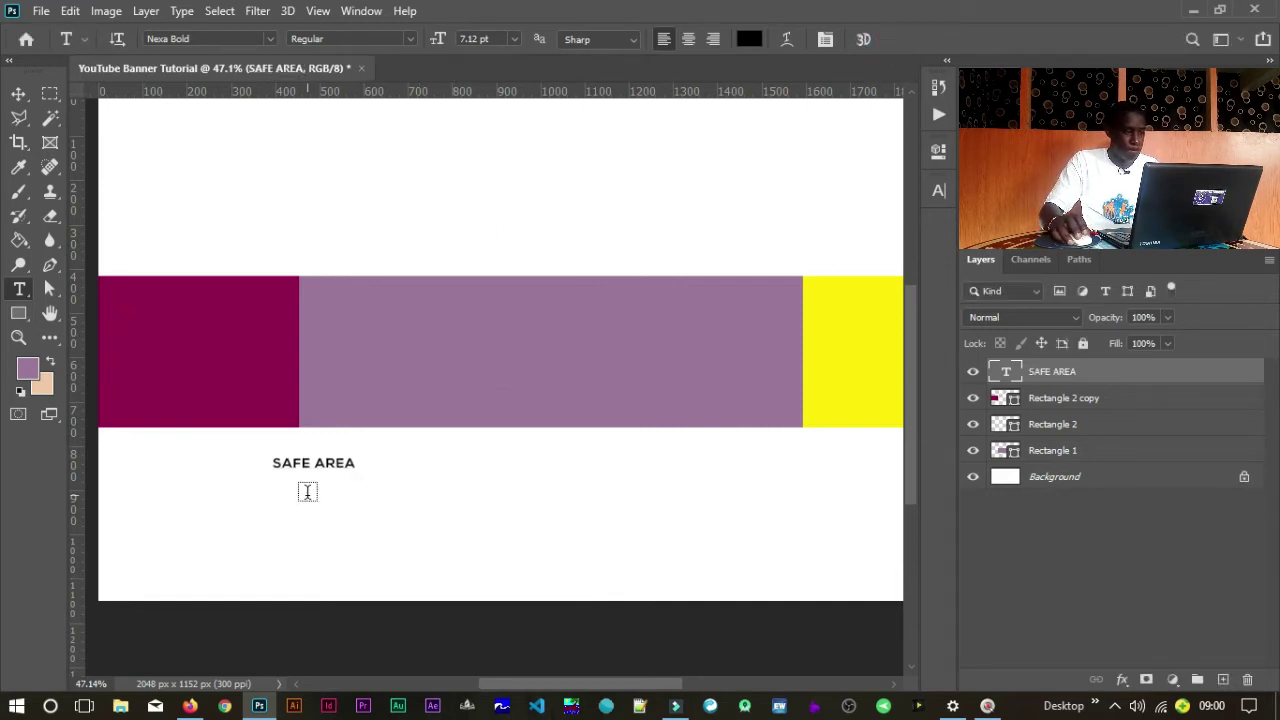
key("v")
left_click_drag(338, 463, 556, 352)
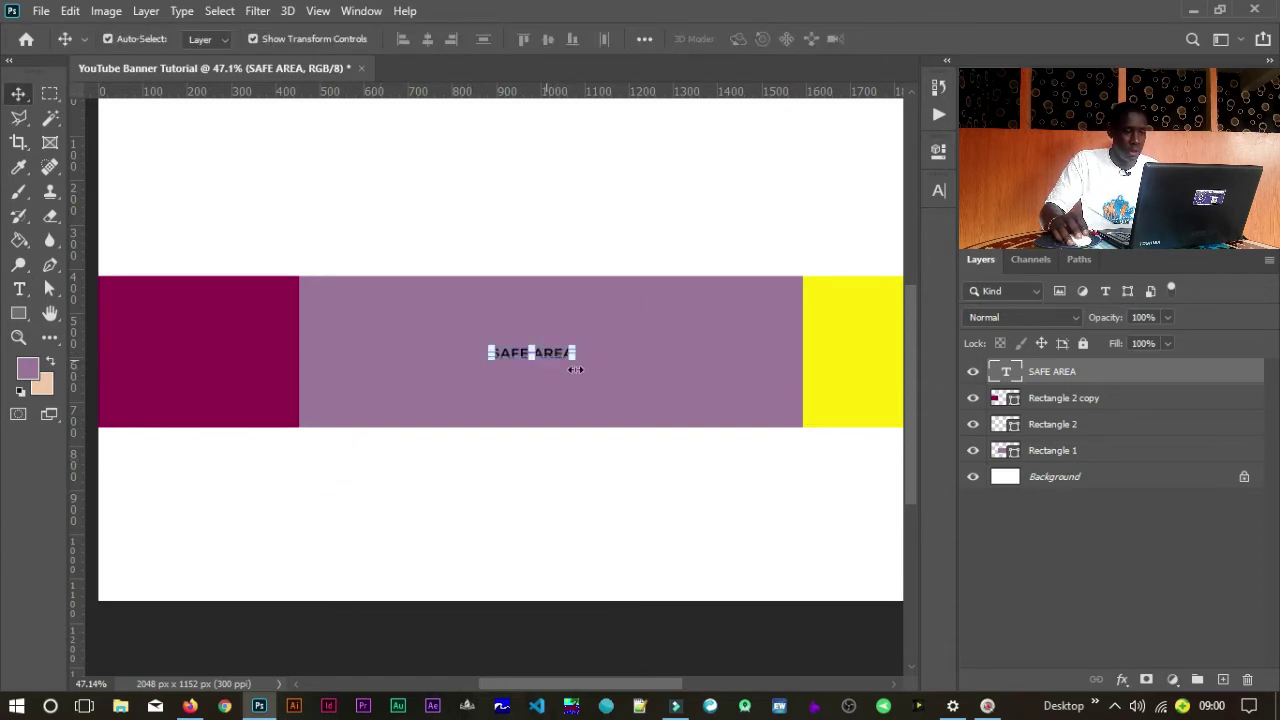
Step: Set the SAFE AREA text size to 19.12 pt
left_click(938, 196)
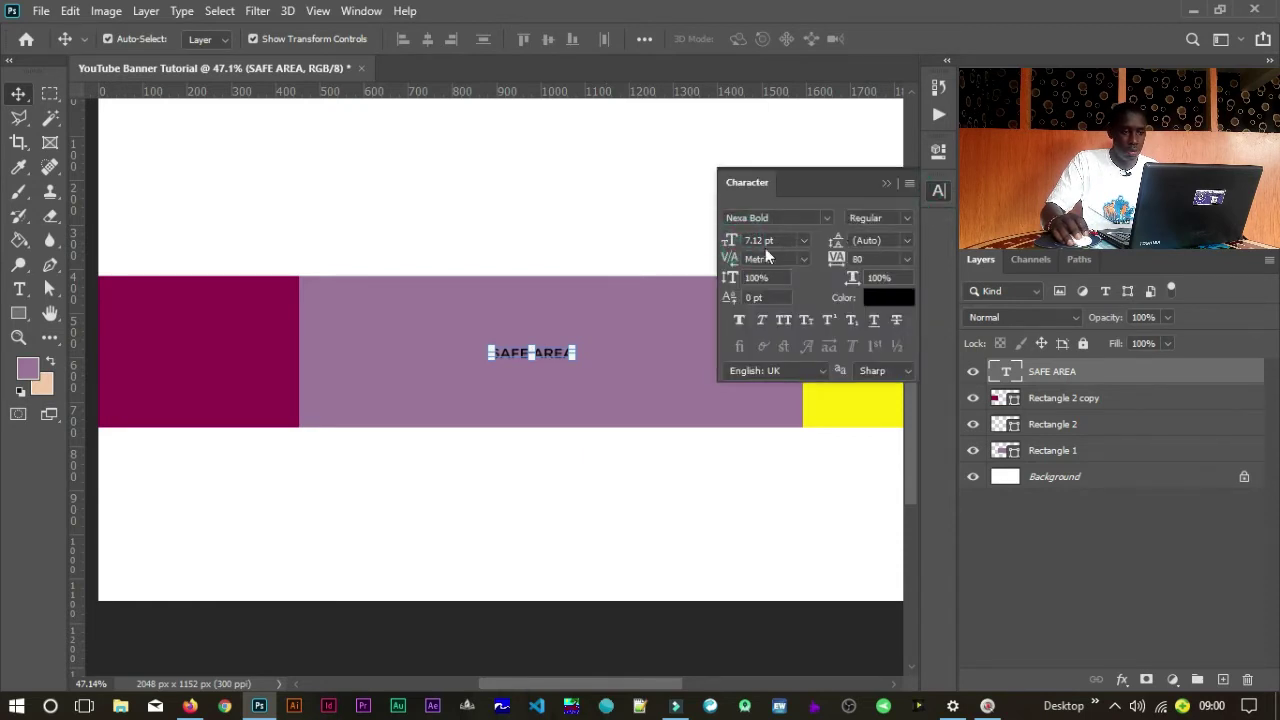
mouse_move(731, 246)
left_mouse_down()
mouse_move(774, 247)
mouse_move(735, 249)
left_mouse_up()
key("Return")
left_click(888, 183)
Step: Centre SAFE AREA in the purple band and place a copy over the magenta block
left_click_drag(675, 348, 625, 354)
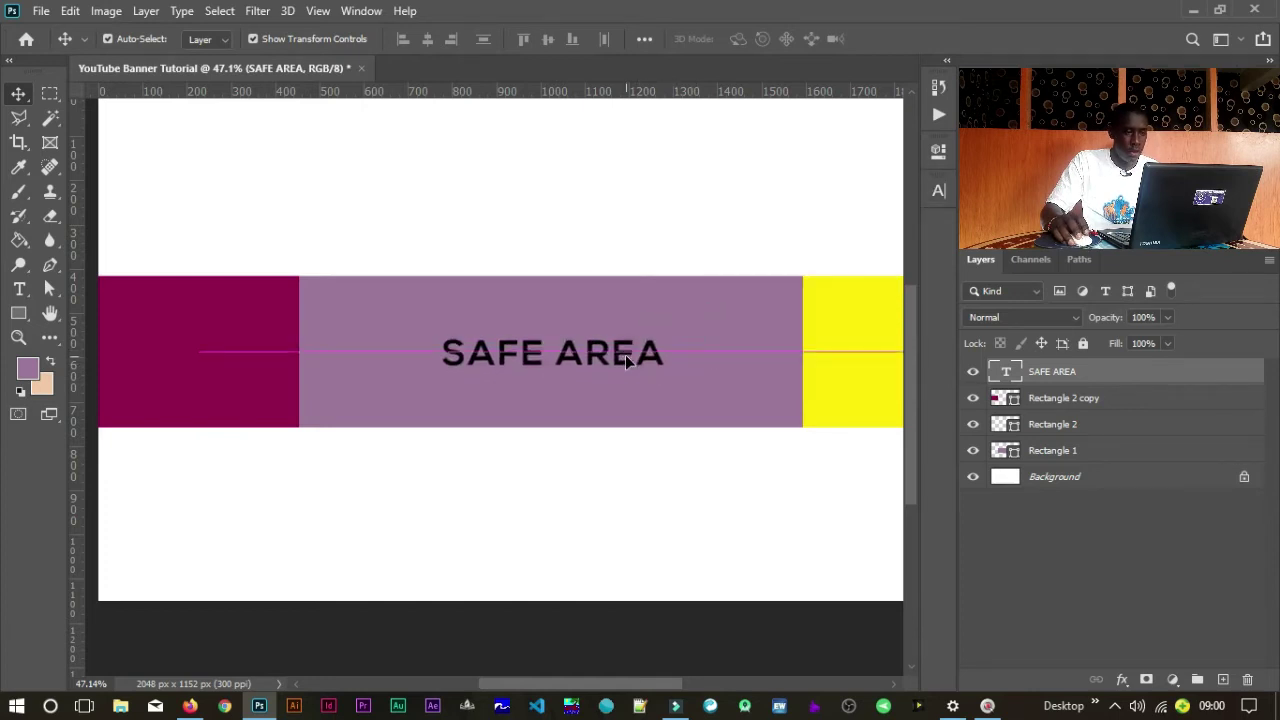
left_click_drag(660, 404, 363, 368)
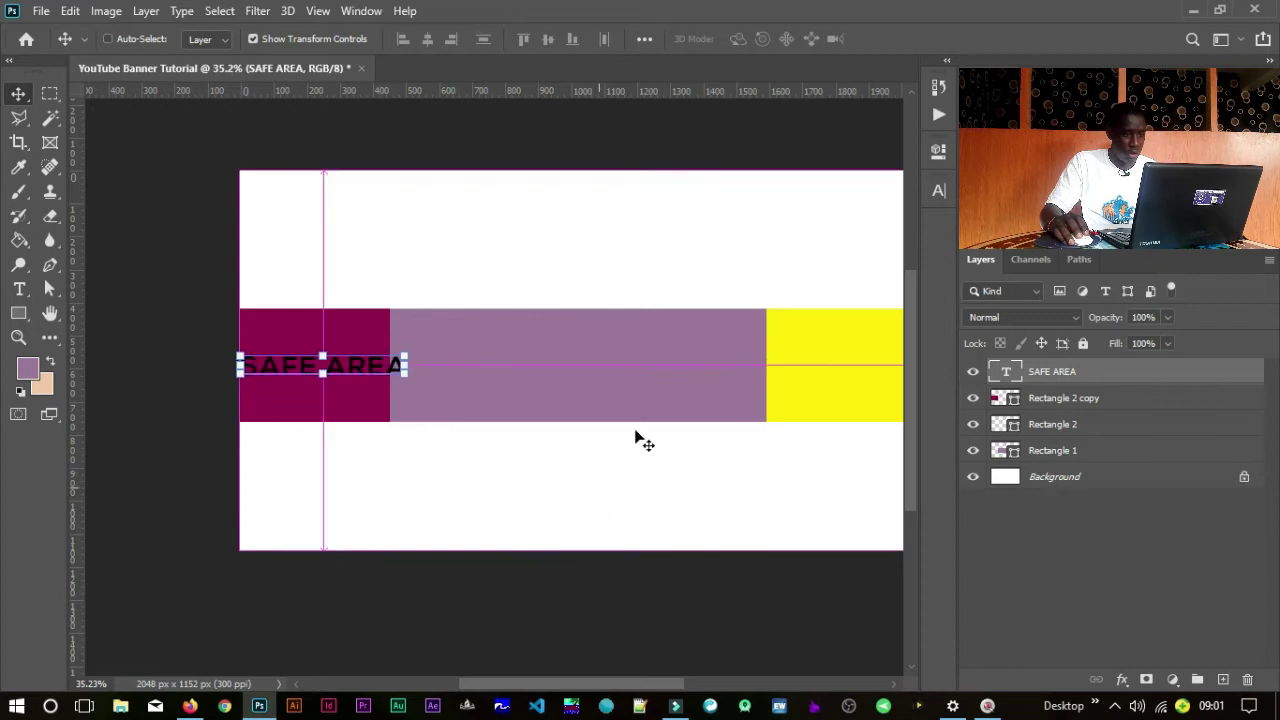
key("ctrl+z")
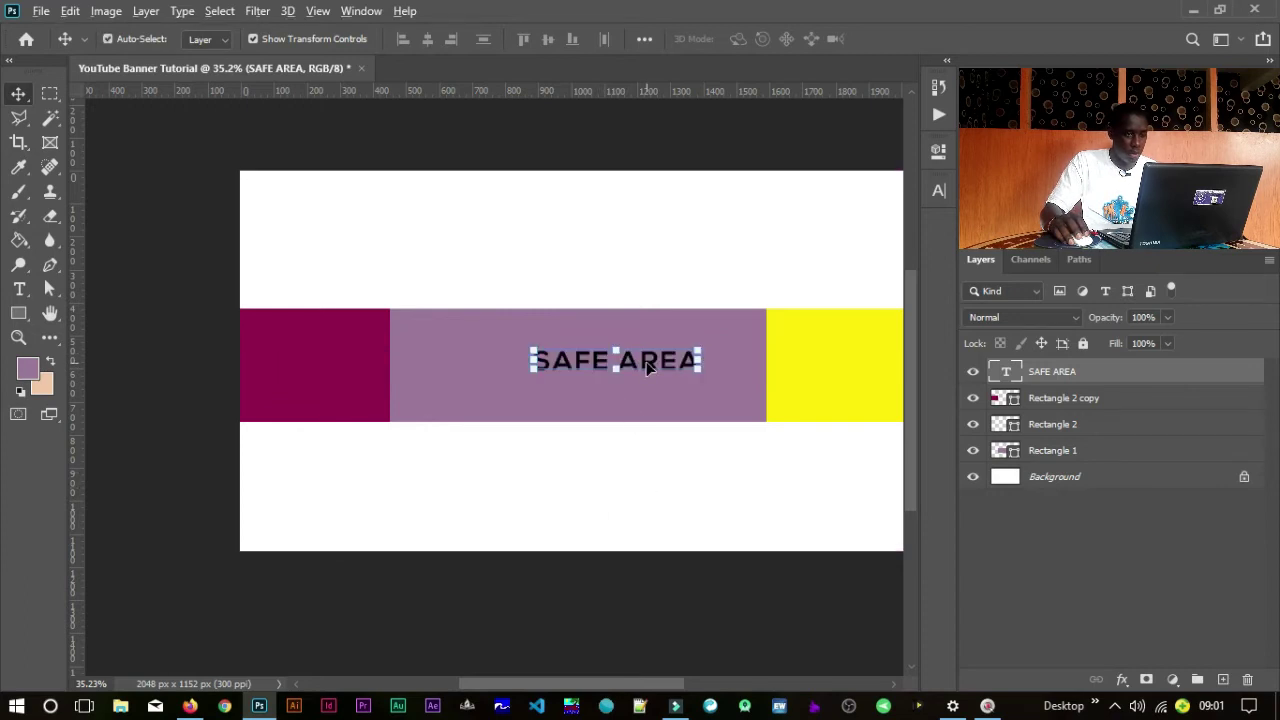
left_click_drag(664, 370, 339, 358)
Step: Retype the magenta-block copy as 'DESKTOP MAX', resize it, and shift it 28 px right
double_click(339, 358)
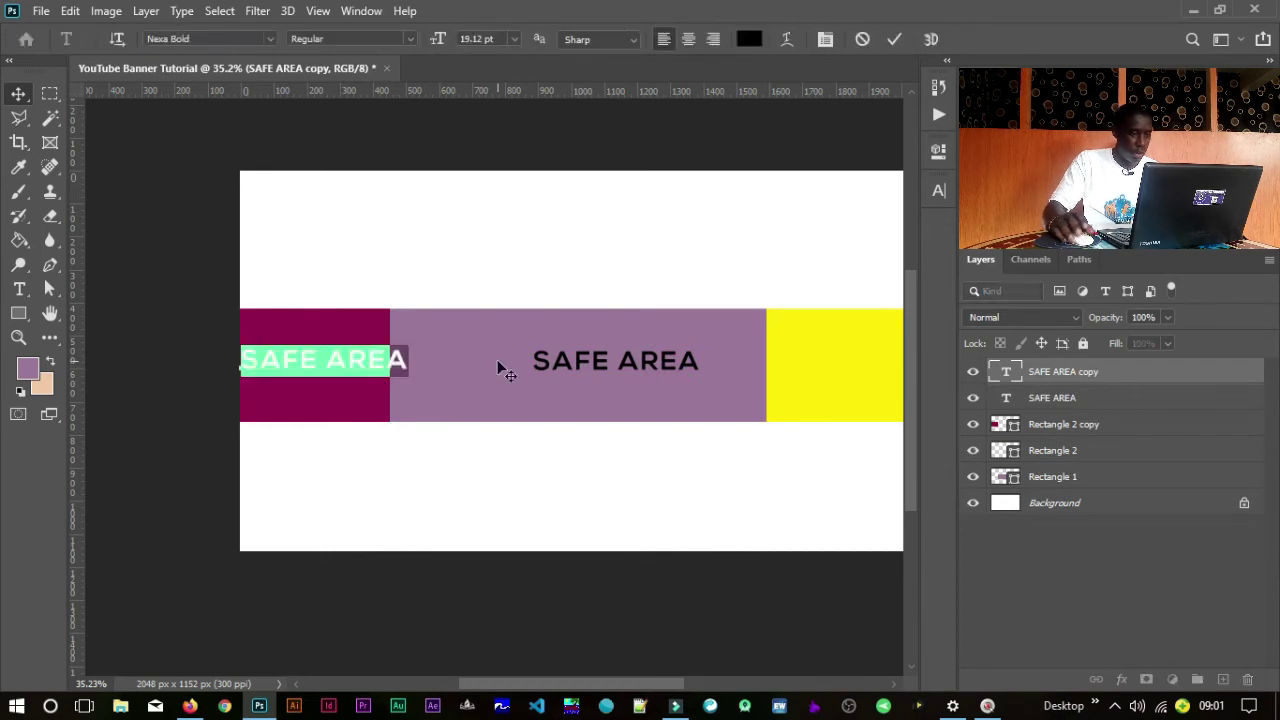
type("DES")
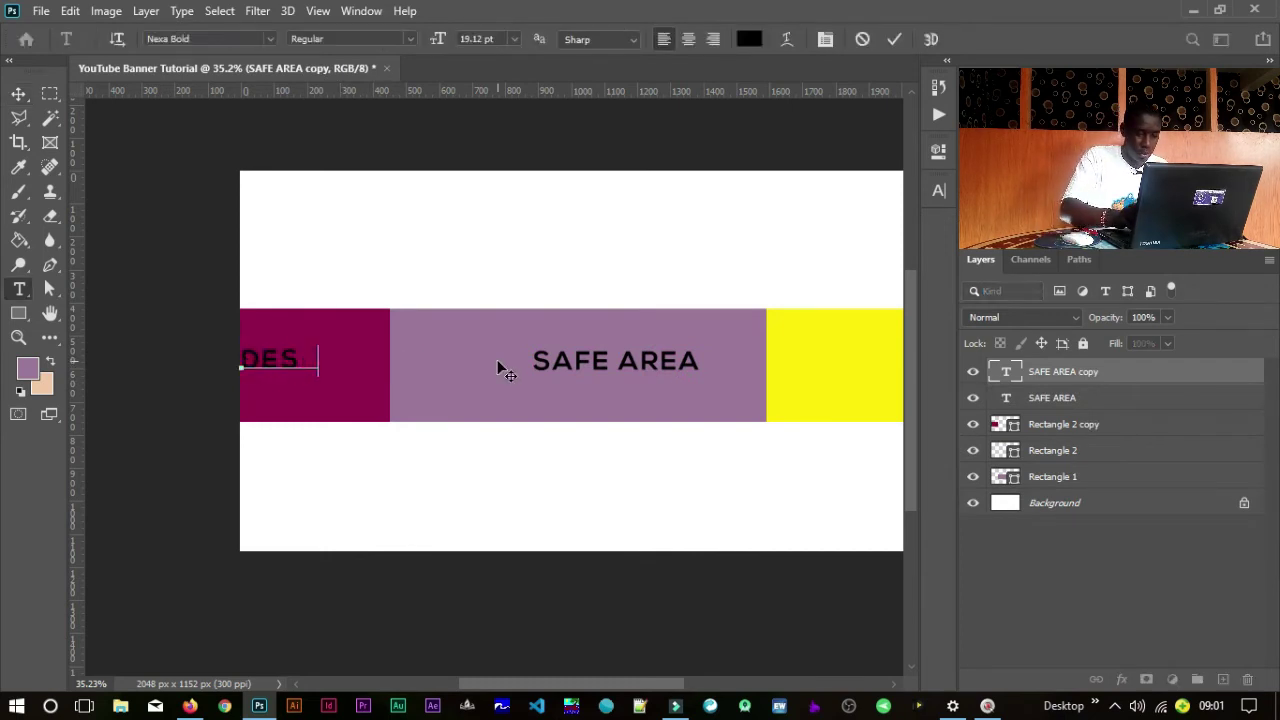
type("KTOP")
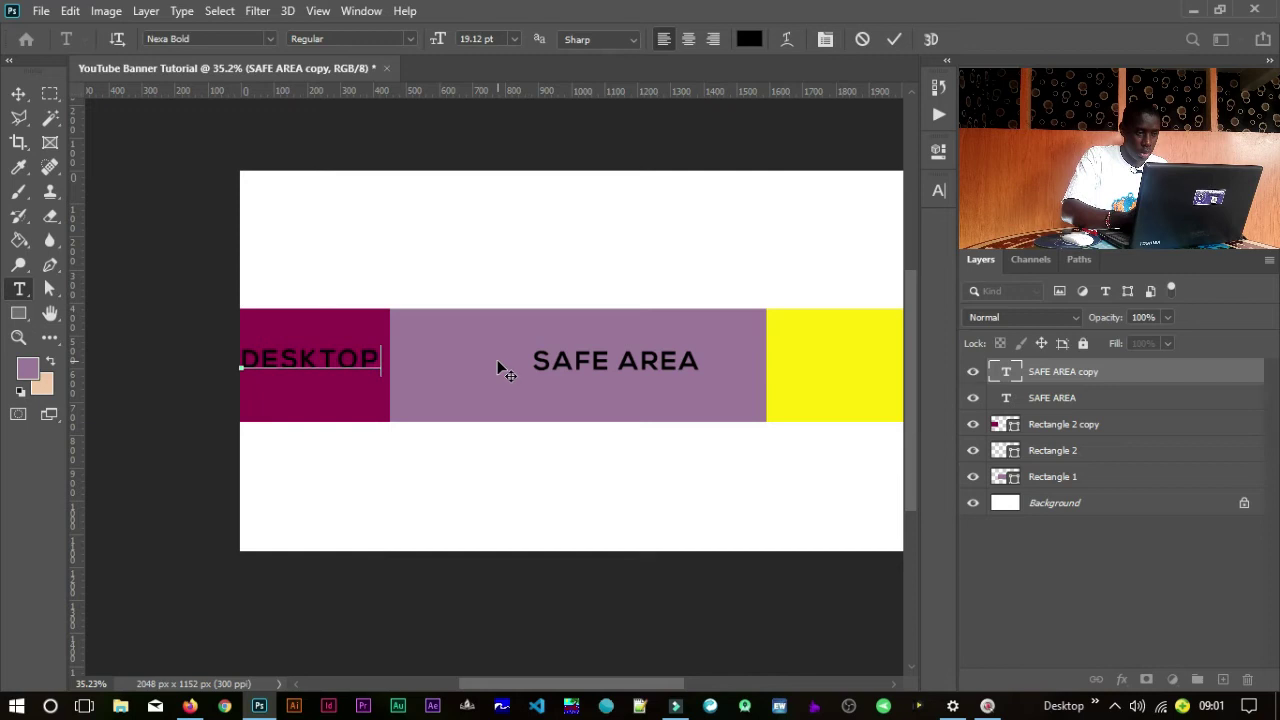
type(" MAX")
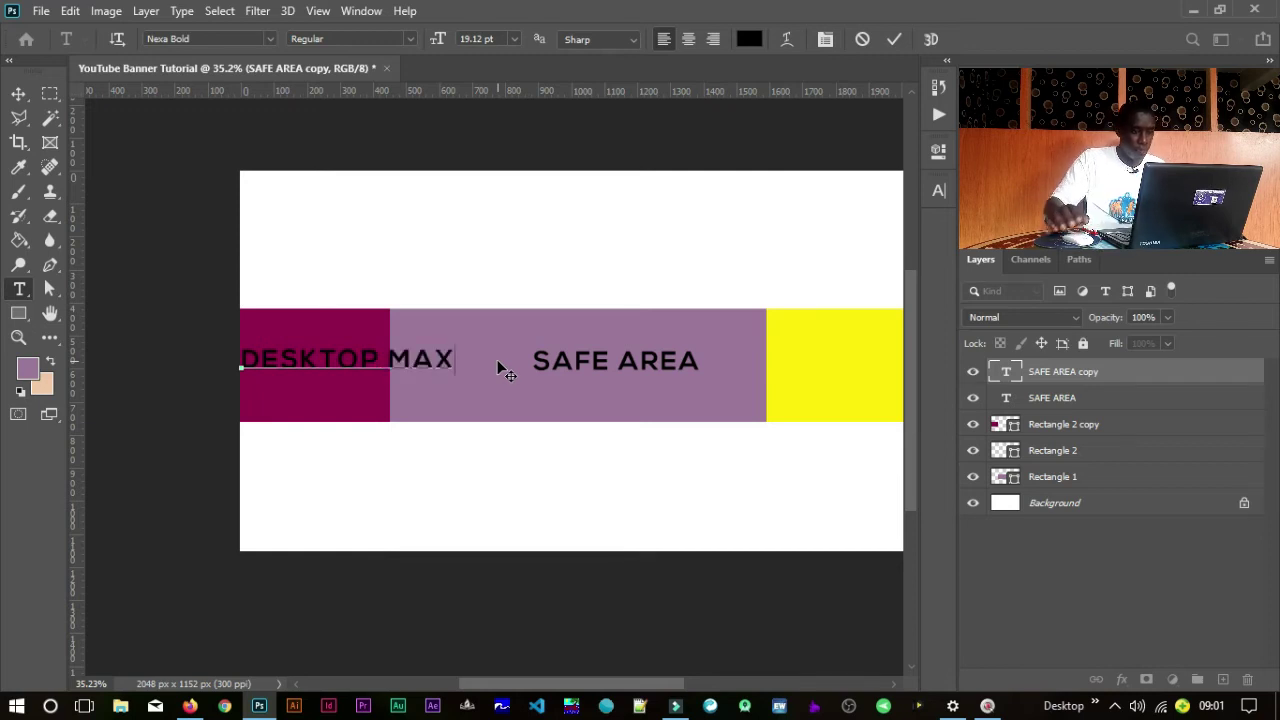
left_click(894, 44)
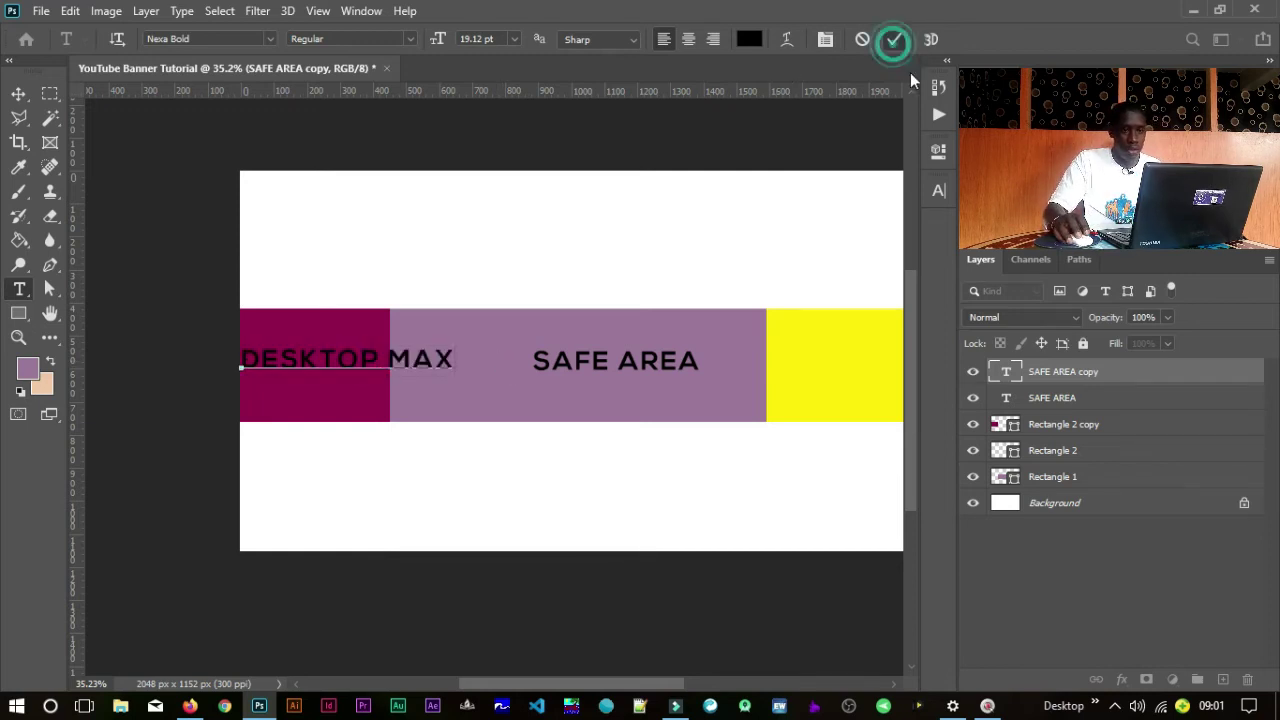
left_click(938, 190)
left_click_drag(781, 241, 705, 238)
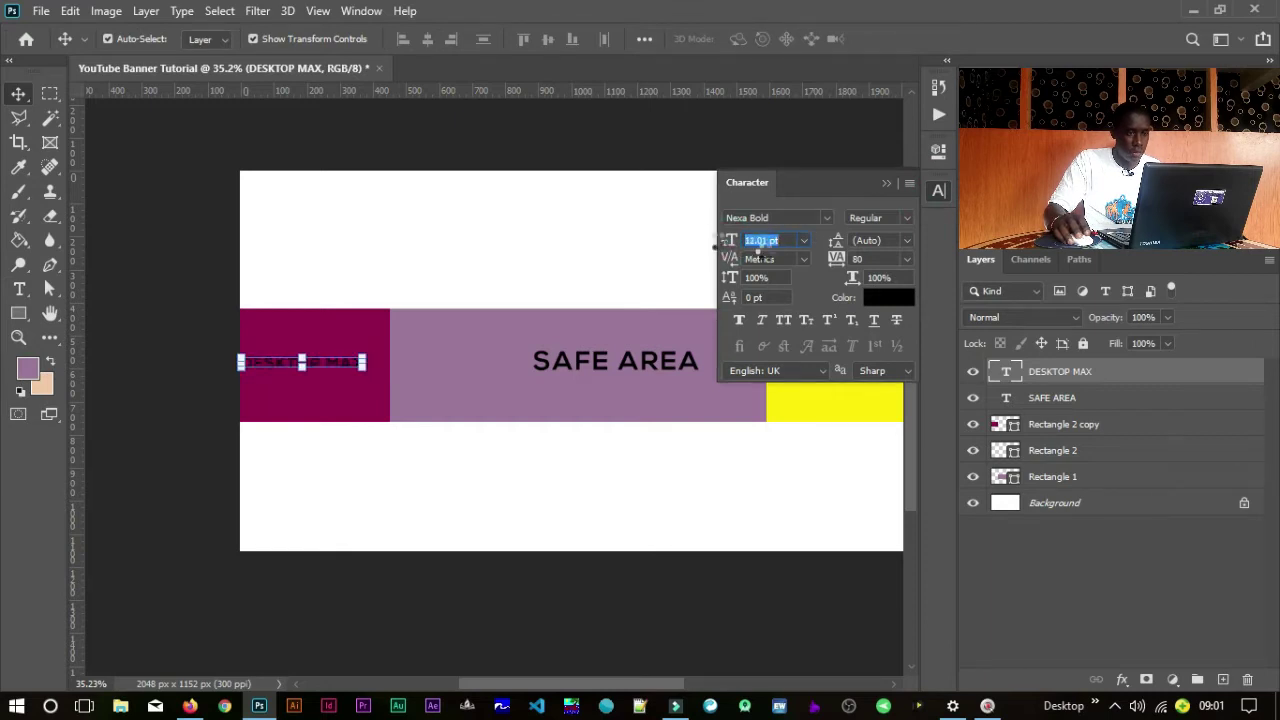
left_click(884, 186)
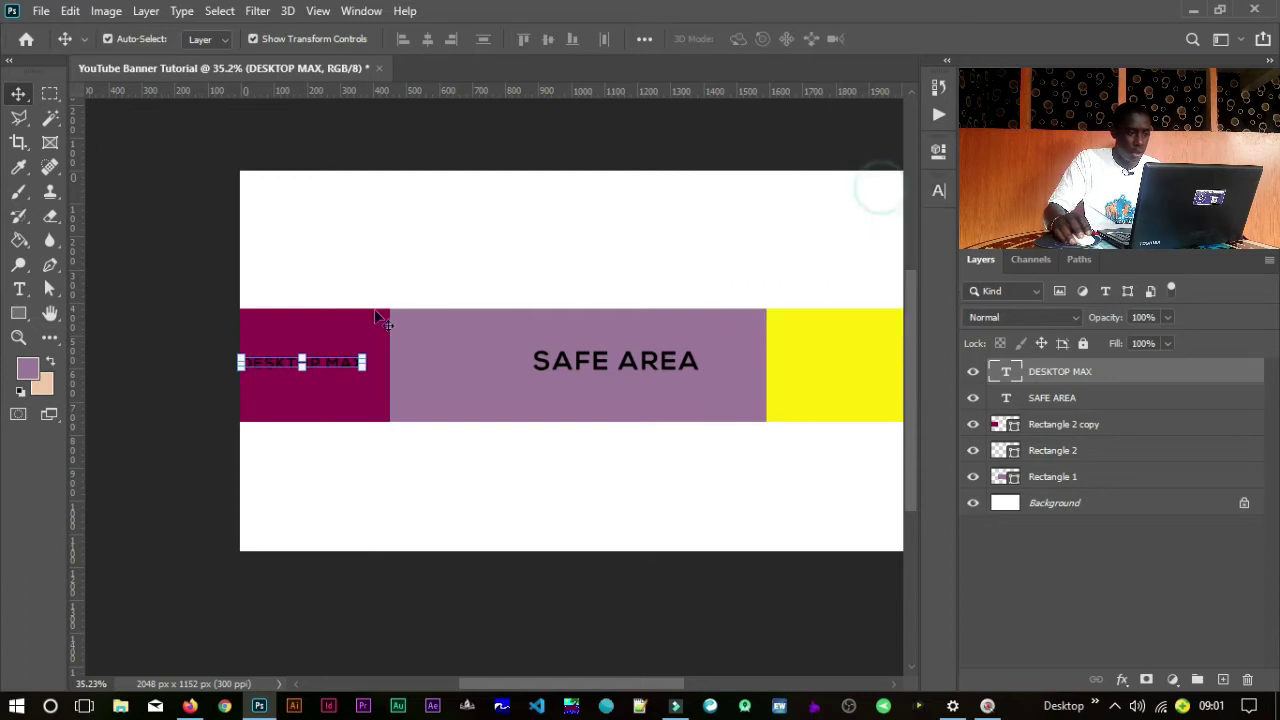
left_click_drag(328, 361, 340, 360)
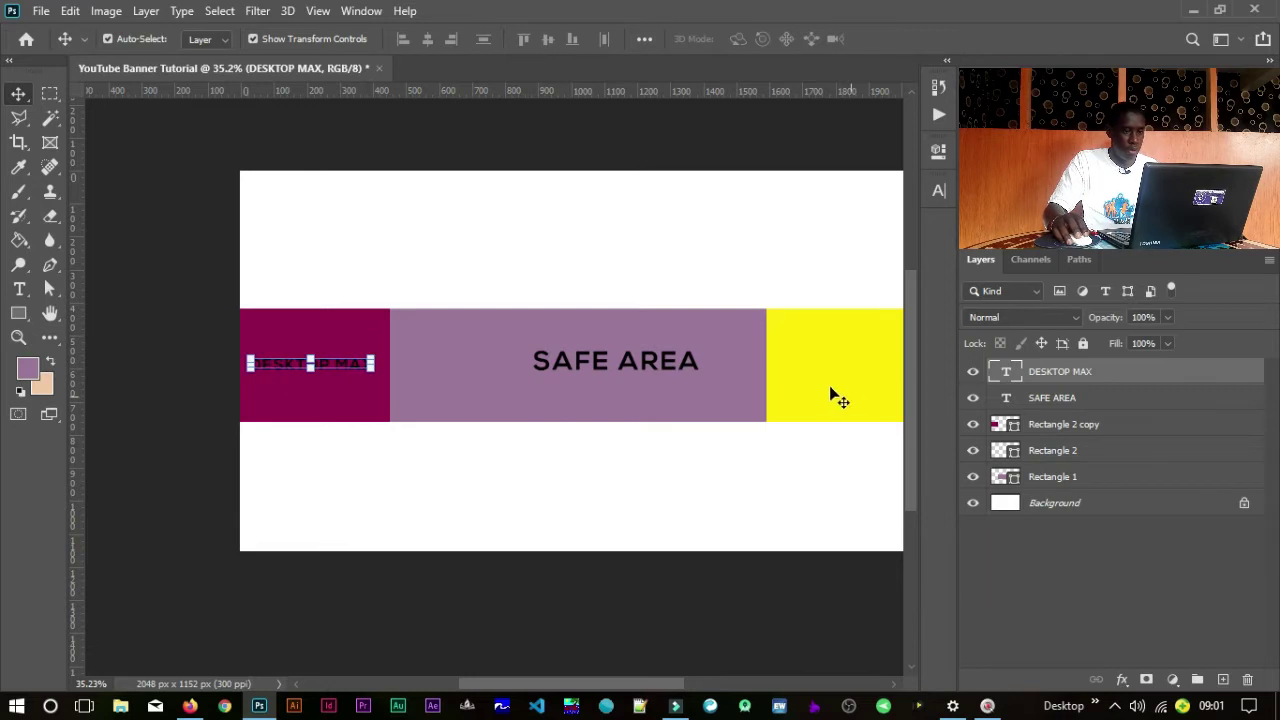
Step: Copy the DESKTOP MAX label into the yellow block and again below SAFE AREA
left_click_drag(815, 384, 733, 374)
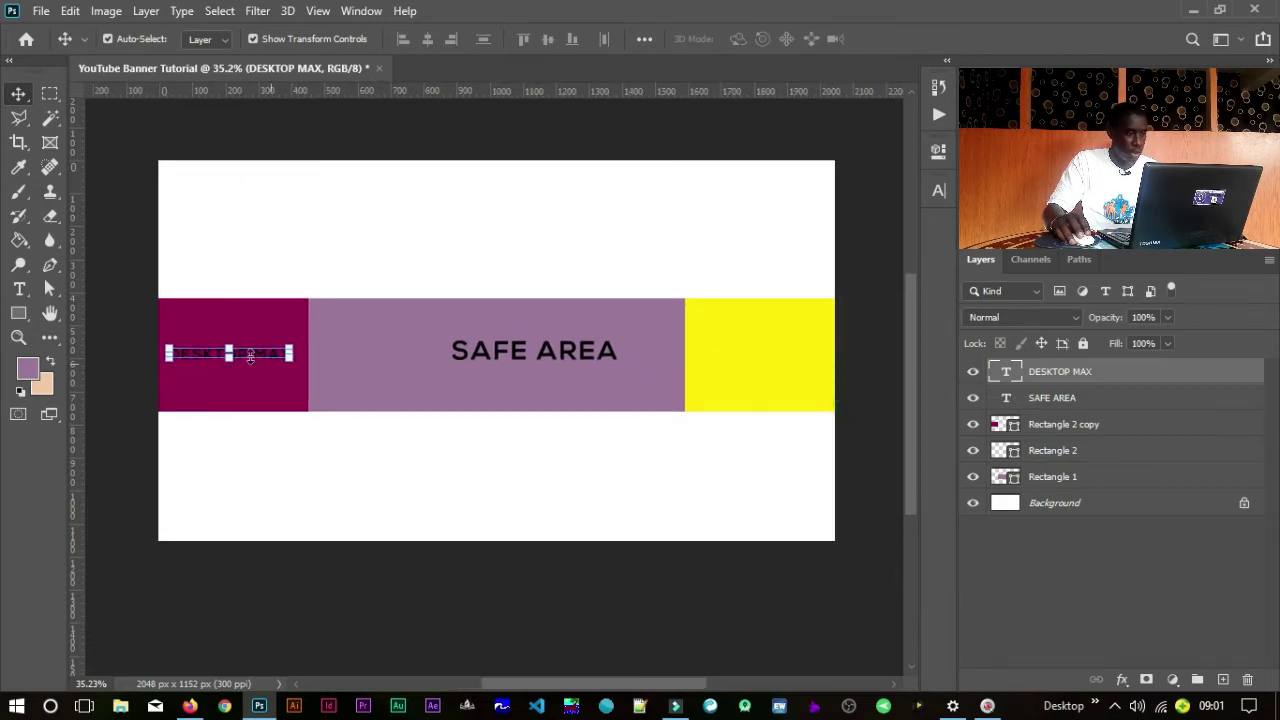
left_click_drag(258, 357, 796, 363)
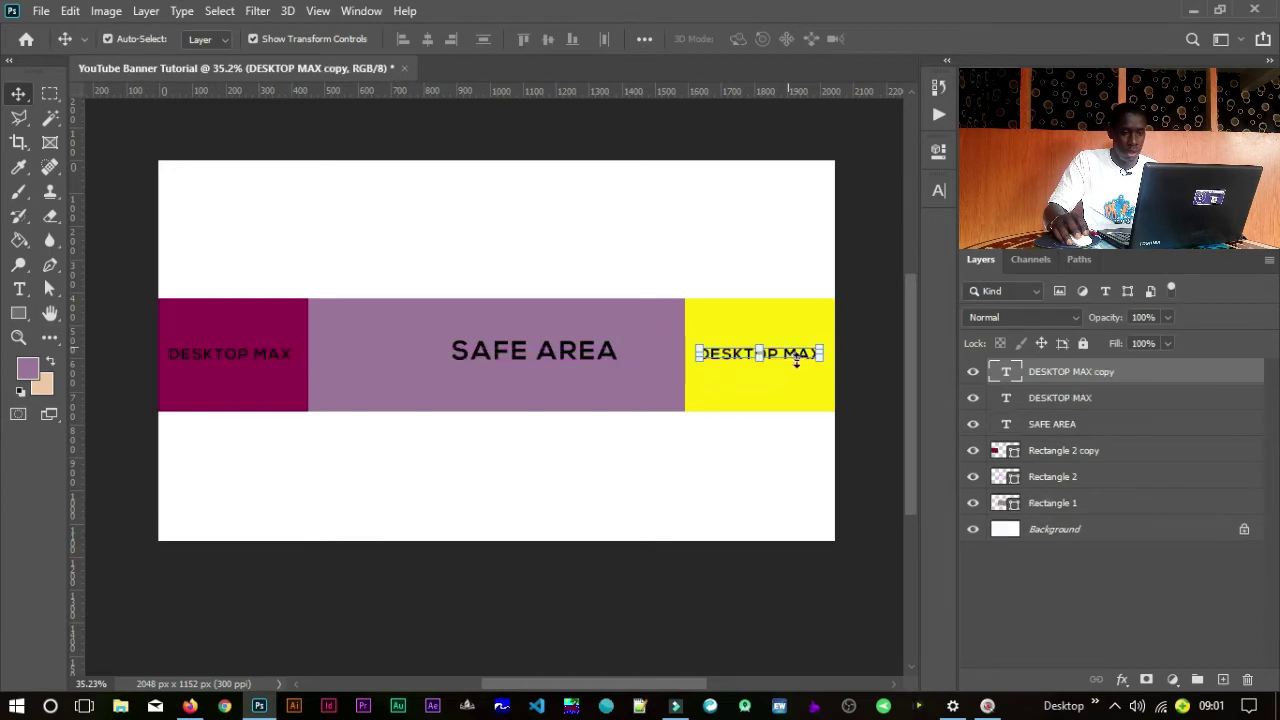
left_click(656, 530)
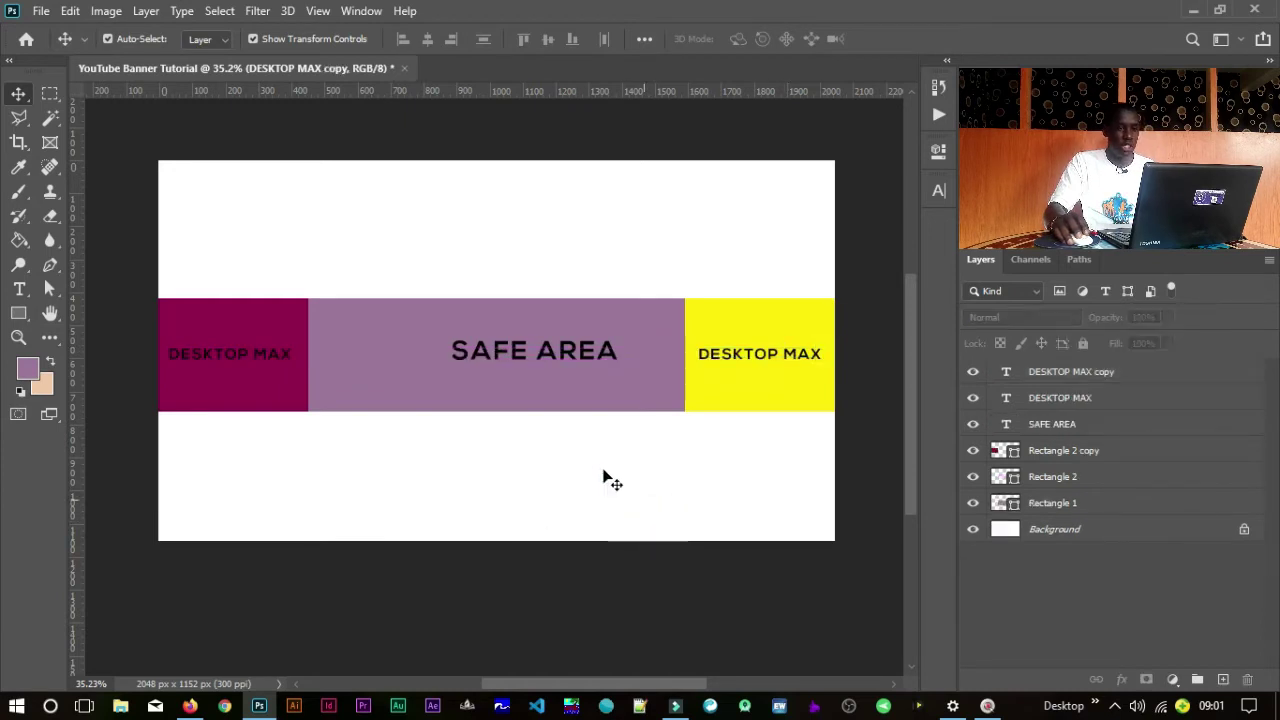
left_click(769, 355)
left_click_drag(783, 357, 598, 382)
Step: Change the label below SAFE AREA to 'DESKTOP MIN' and position it
double_click(555, 378)
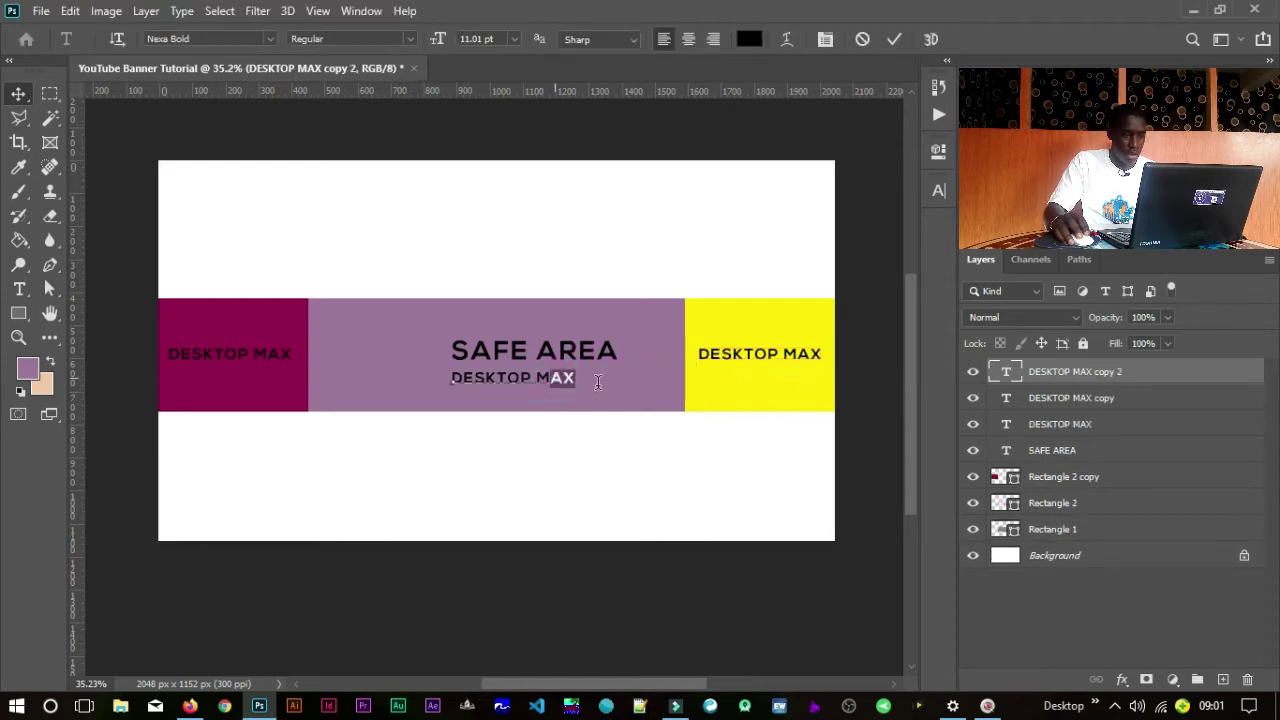
type("IN")
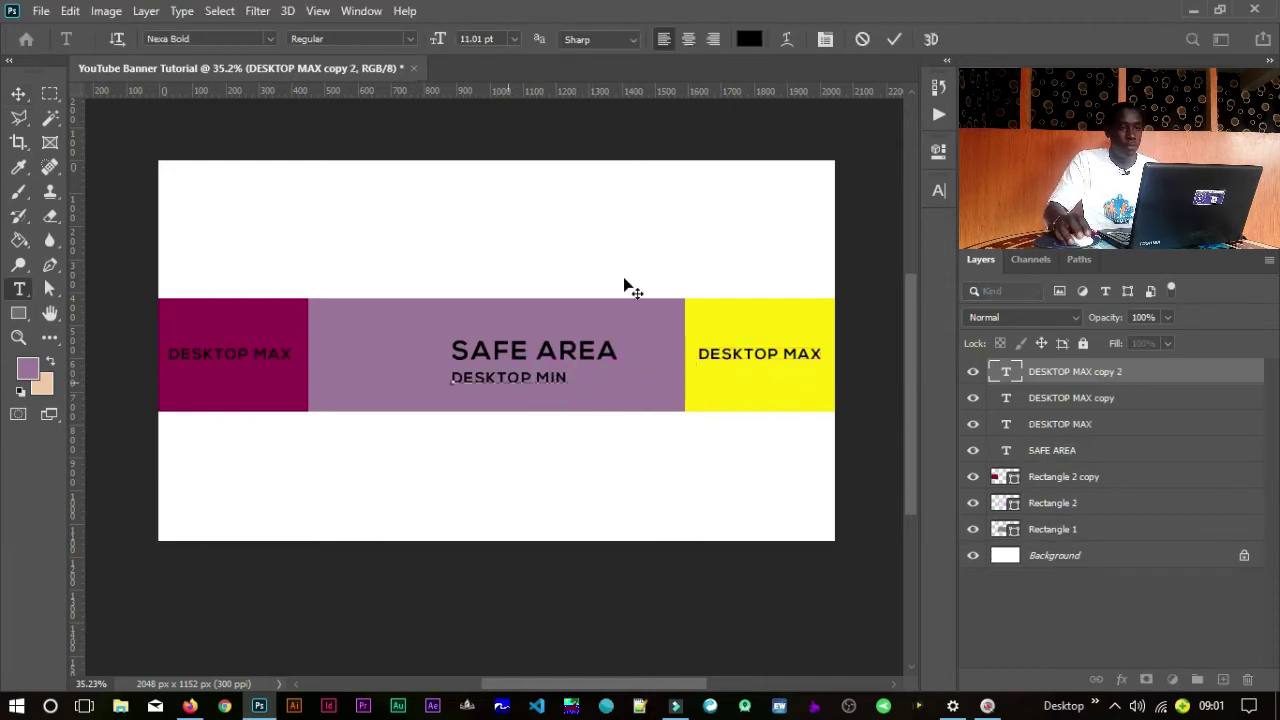
left_click(895, 39)
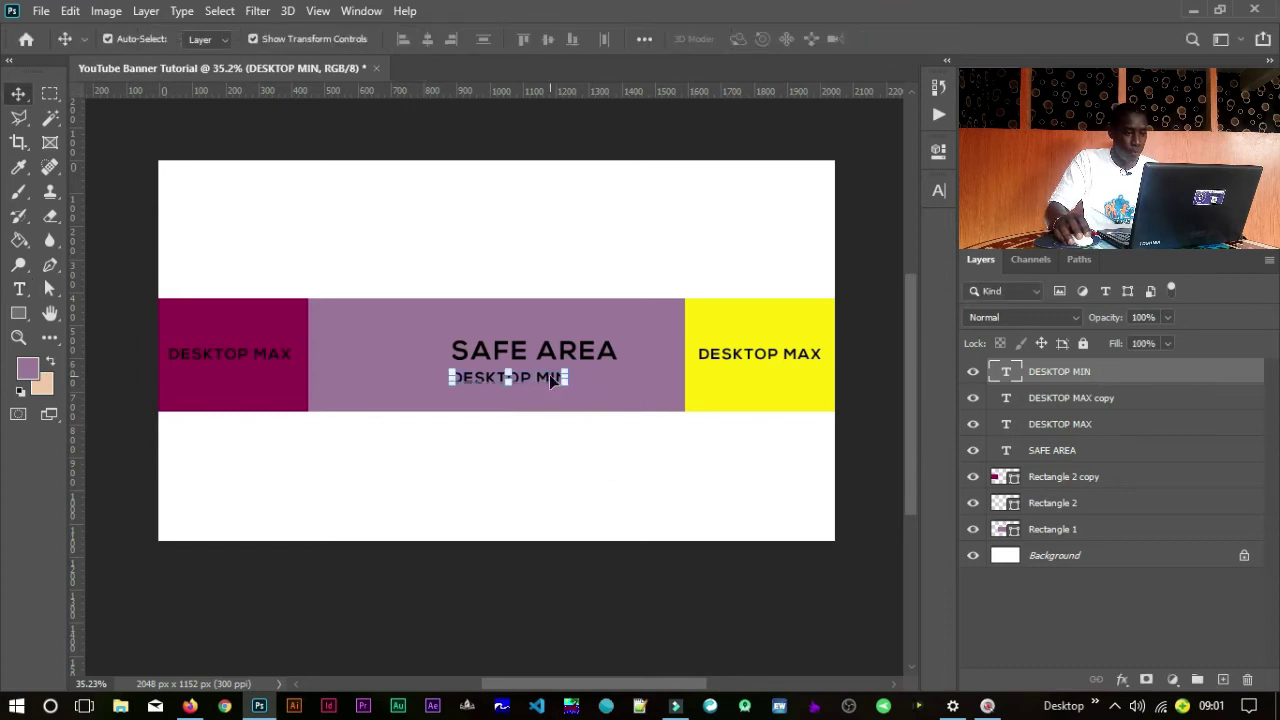
left_click_drag(562, 378, 568, 382)
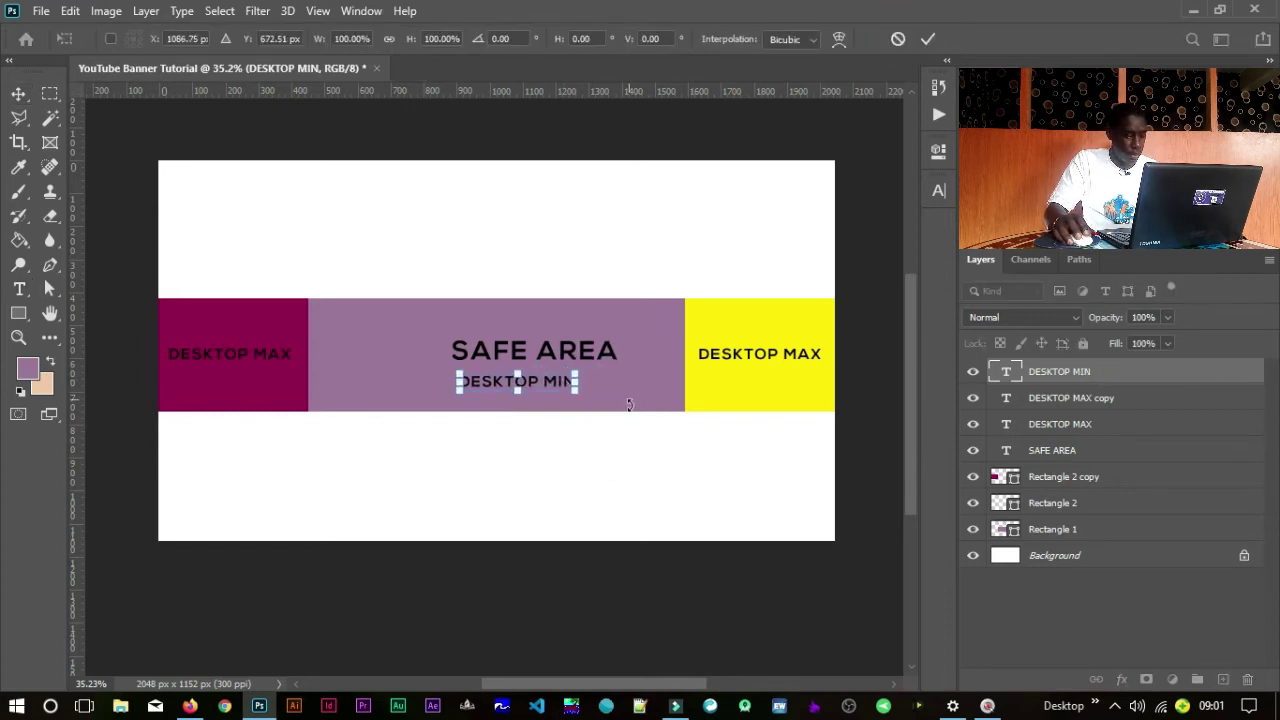
key("ctrl+z")
left_click(897, 39)
left_click_drag(540, 371, 563, 379)
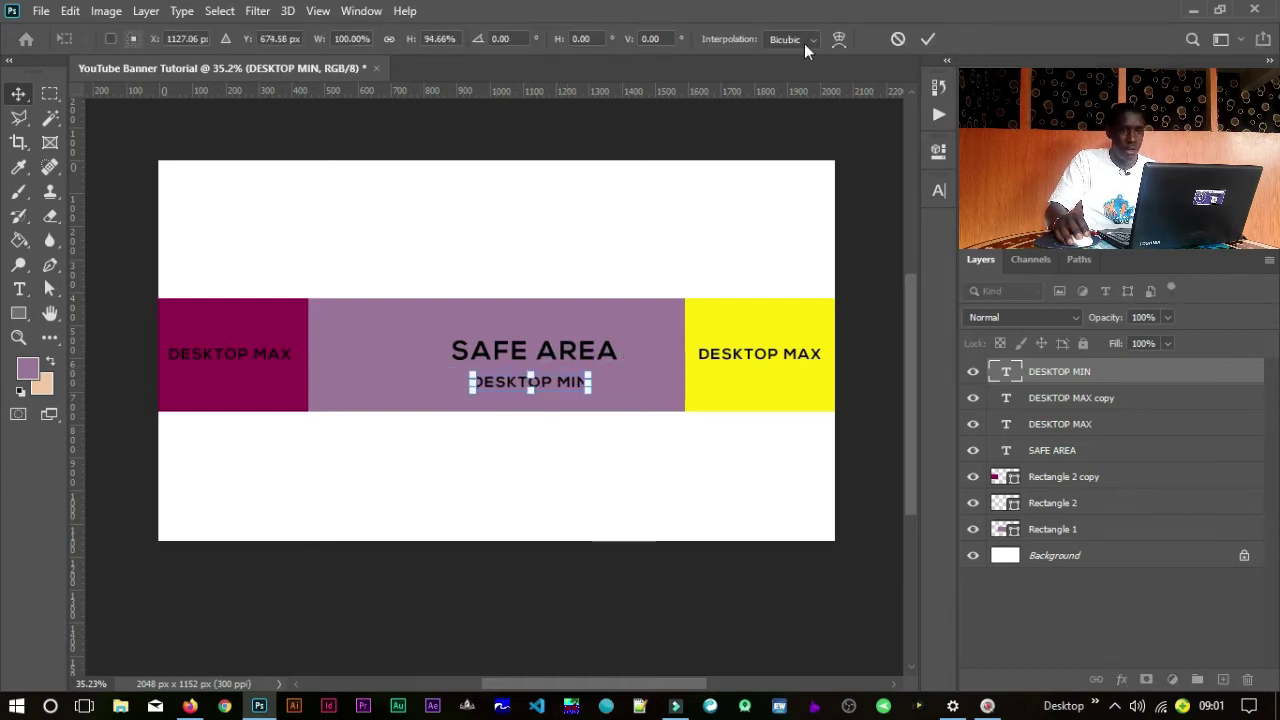
left_click(899, 41)
Step: Centre SAFE AREA and DESKTOP MIN together within the purple block
left_click(580, 352, "shift")
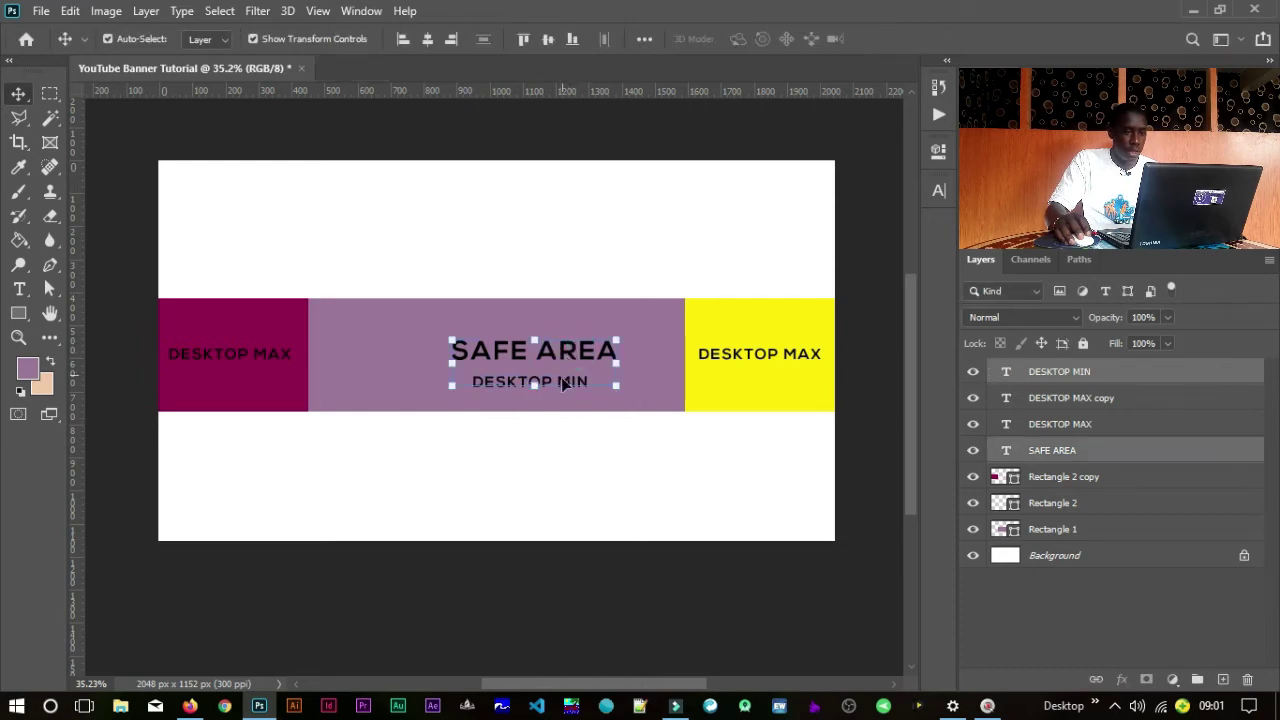
left_click_drag(551, 374, 519, 372)
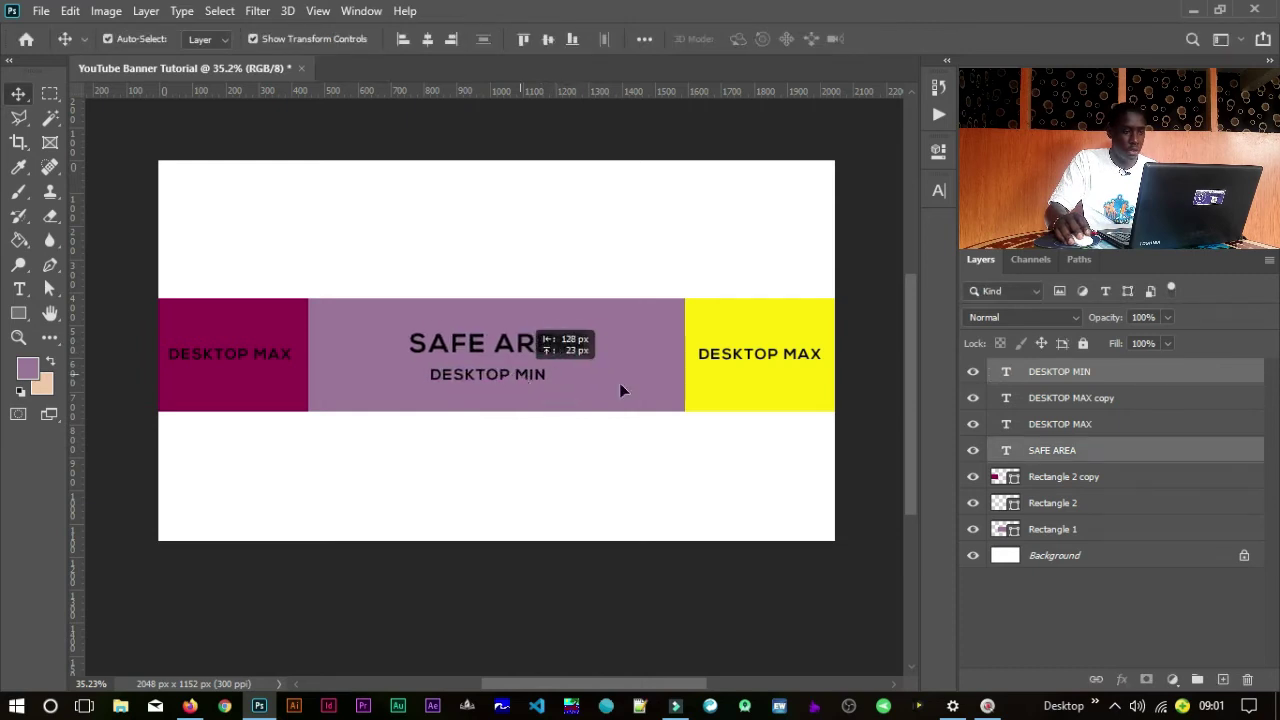
left_click(650, 610)
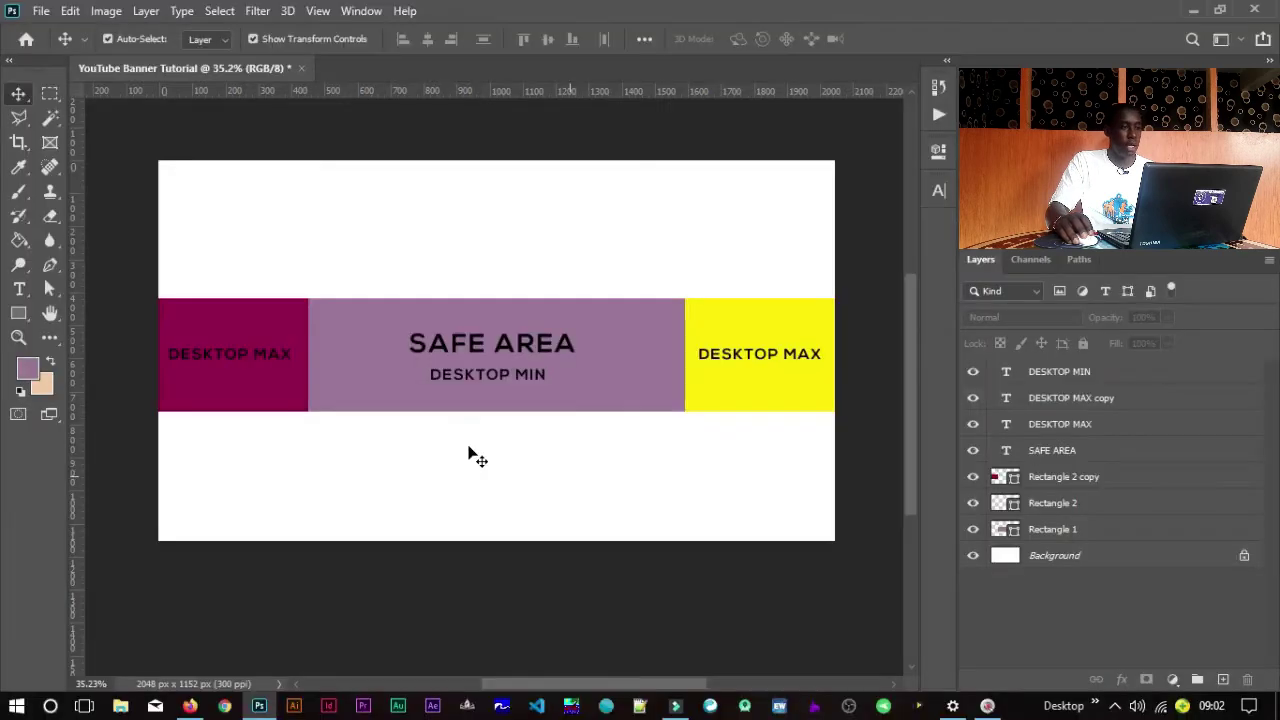
Step: Copy the SAFE AREA label to the banner's top-left corner and retype it as 'TV'
left_click(500, 346)
left_click_drag(545, 339, 340, 197)
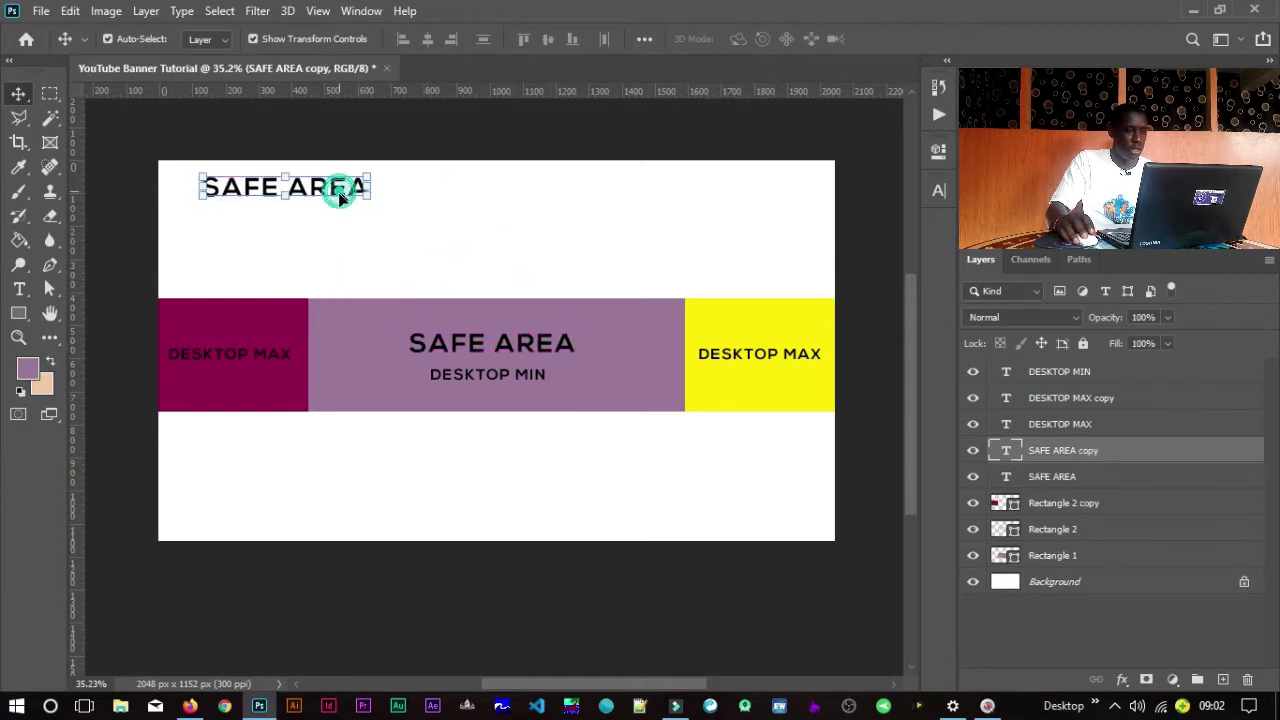
double_click(340, 197)
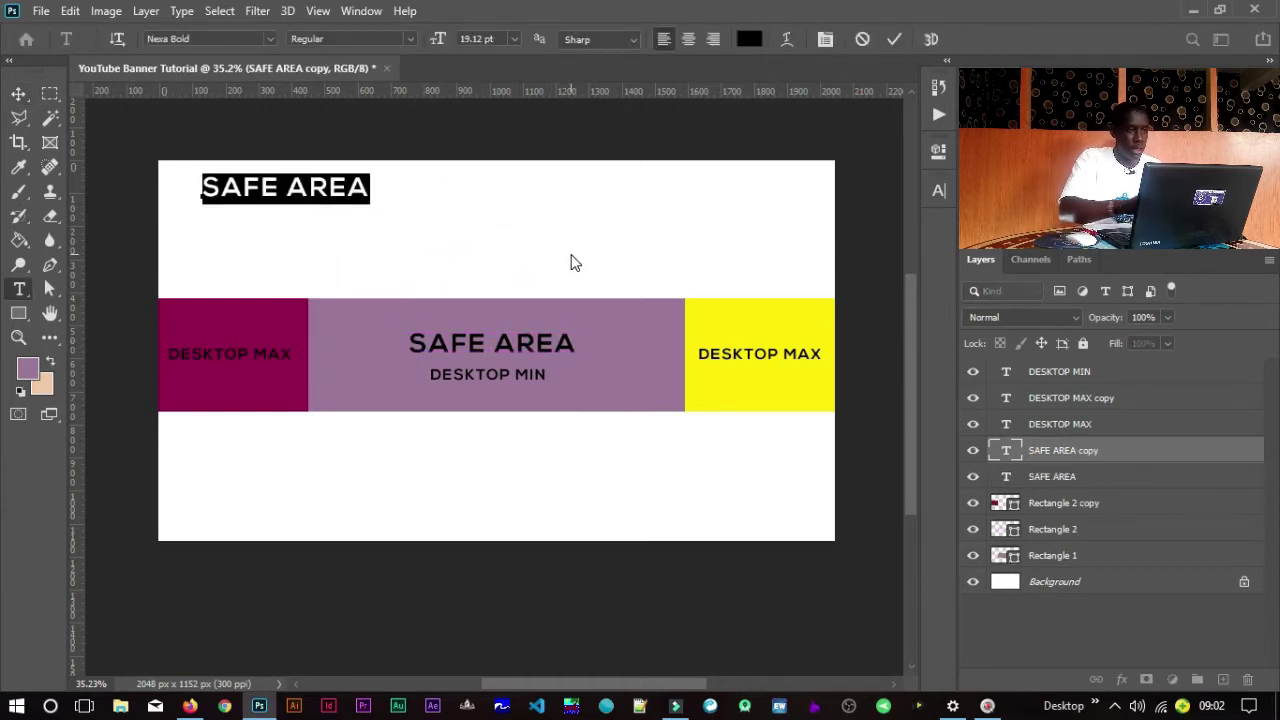
type("TV")
left_click(894, 39)
left_click(270, 137)
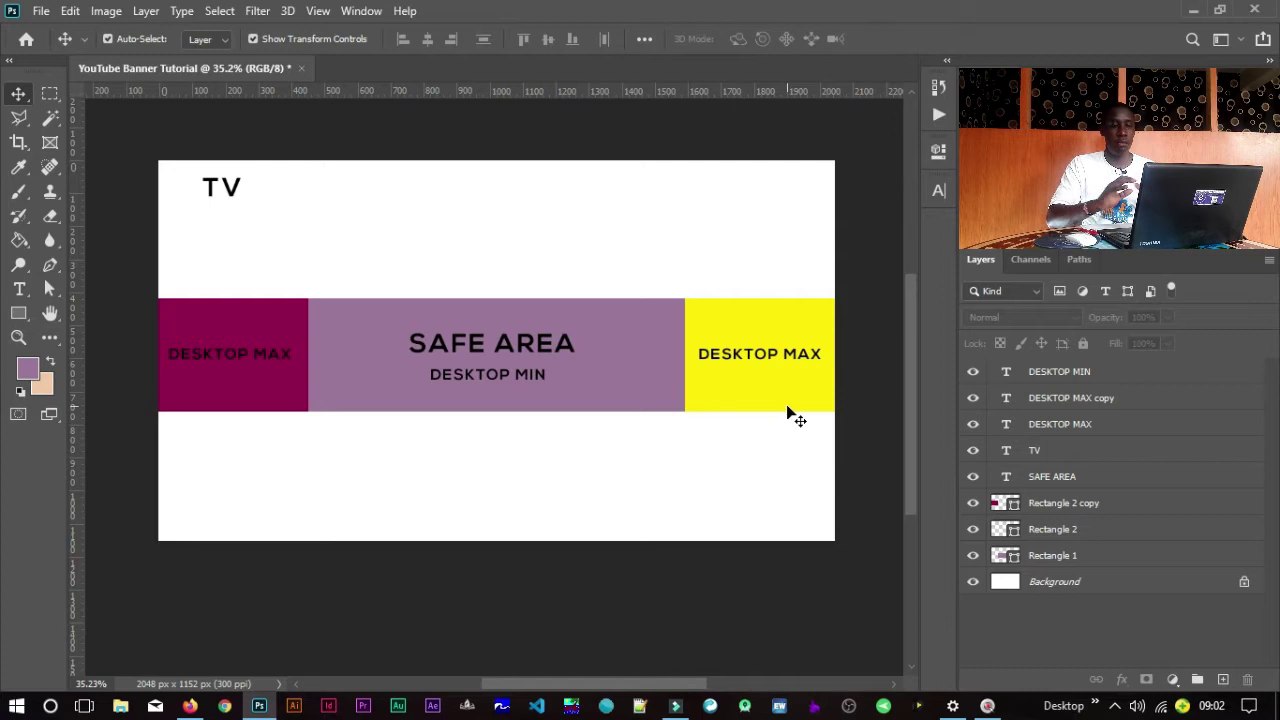
Step: Group all layers from Rectangle 1 through DESKTOP MIN into one new group
left_click(1037, 370)
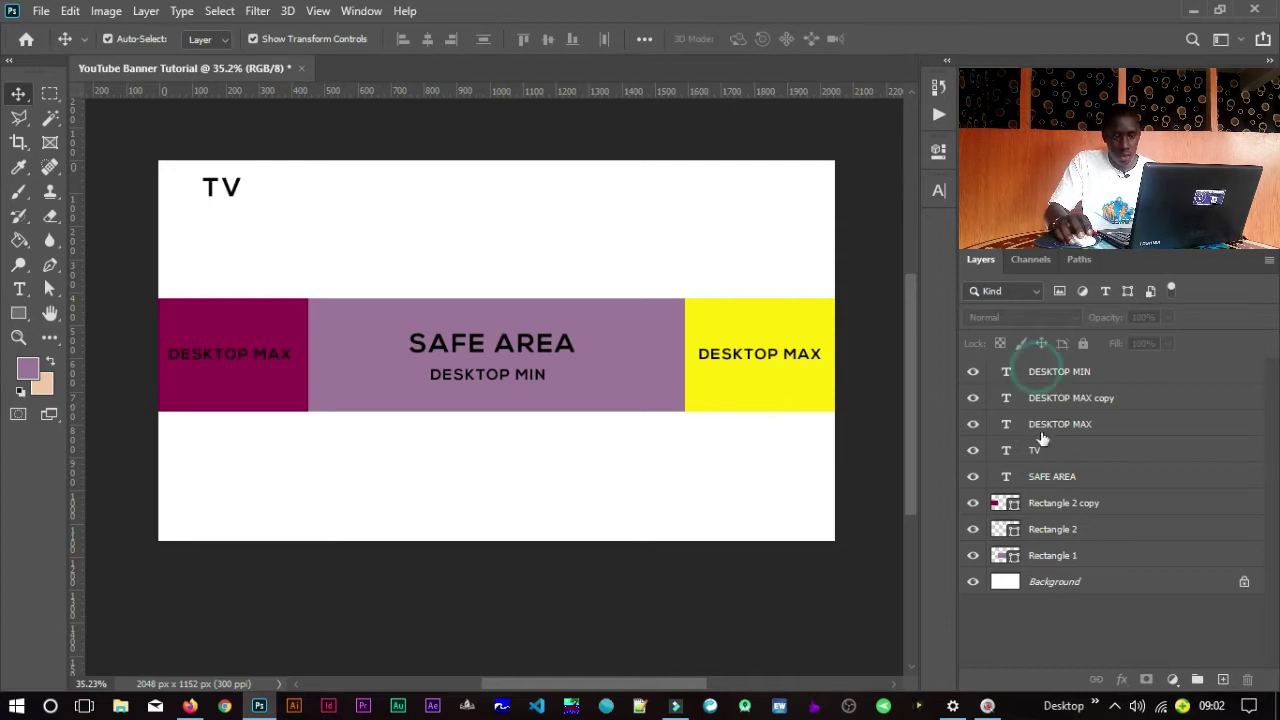
left_click(1049, 558)
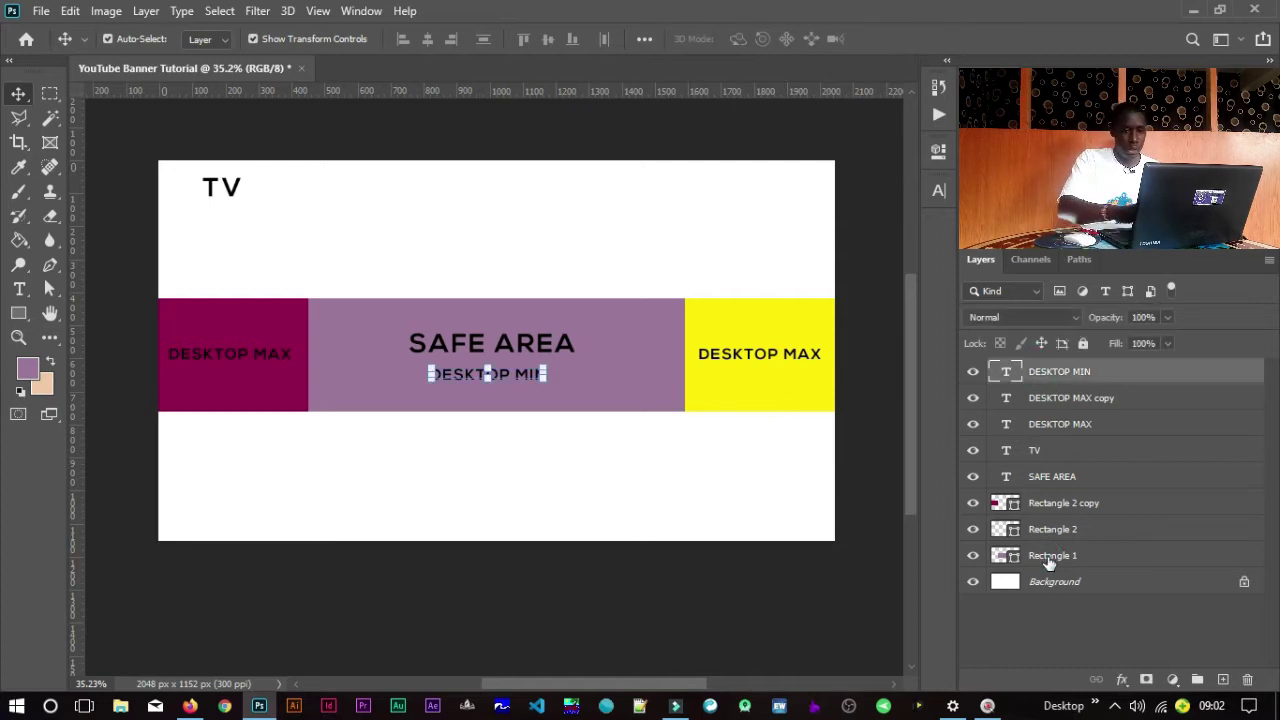
left_click(1040, 372, "shift")
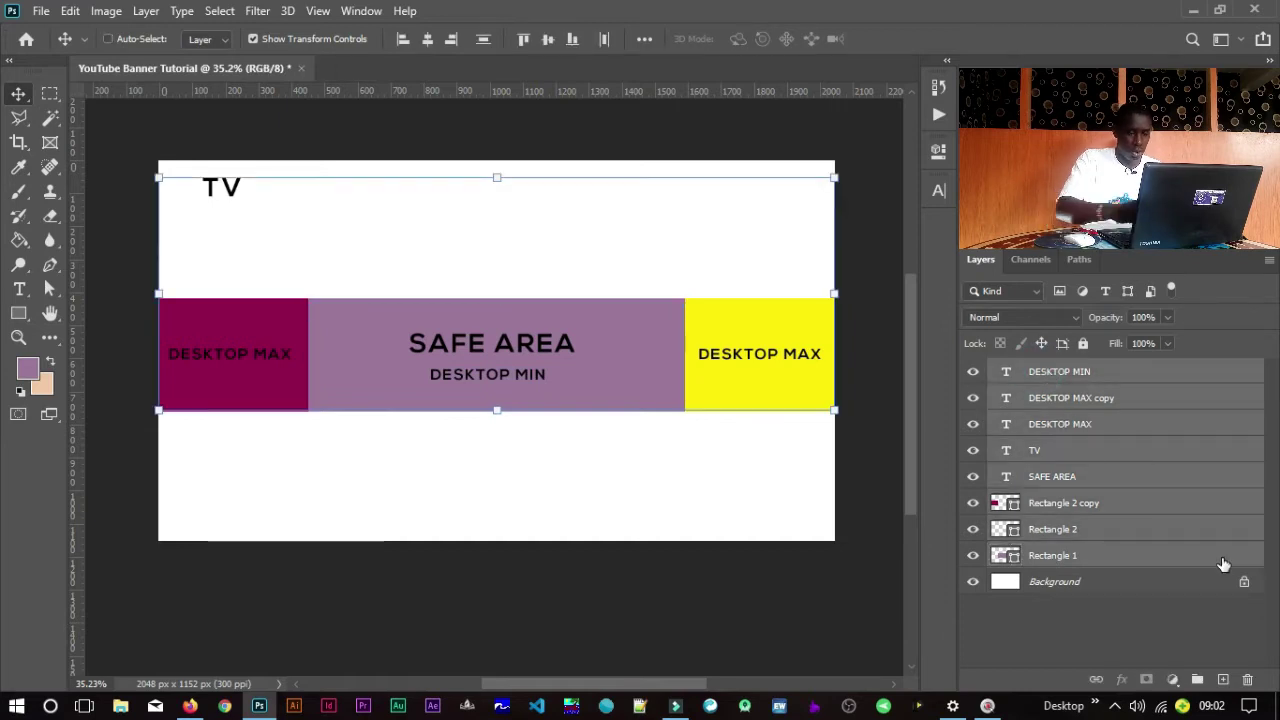
key("ctrl+g")
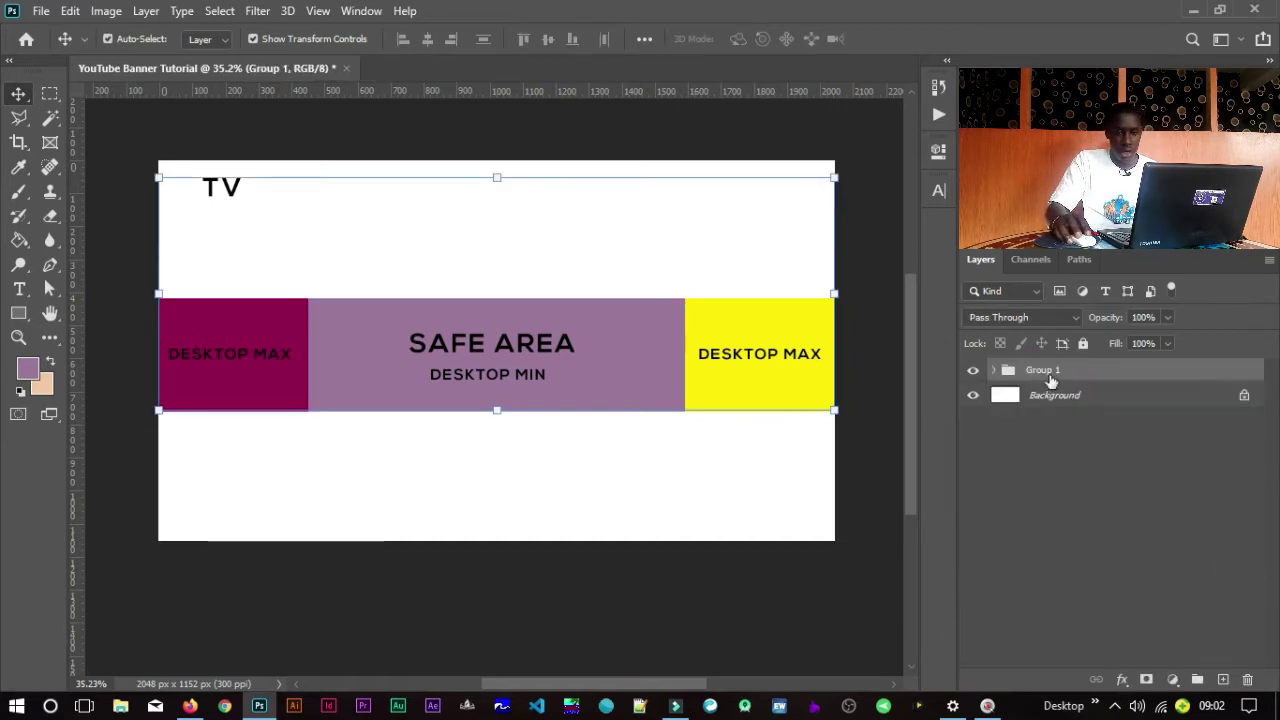
Step: Rename the new group SAMPLE and hide it, then deselect it
double_click(1043, 370)
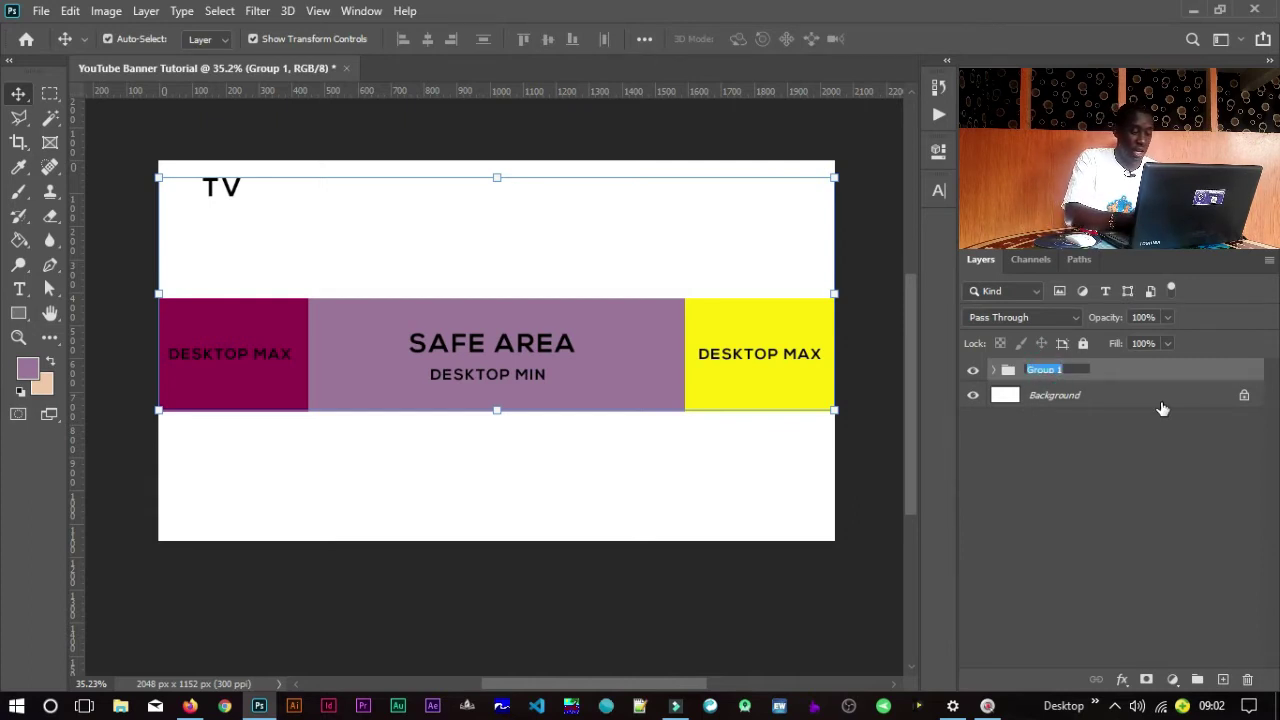
key("BackSpace")
type("IABLING")
key("Return")
double_click(1042, 370)
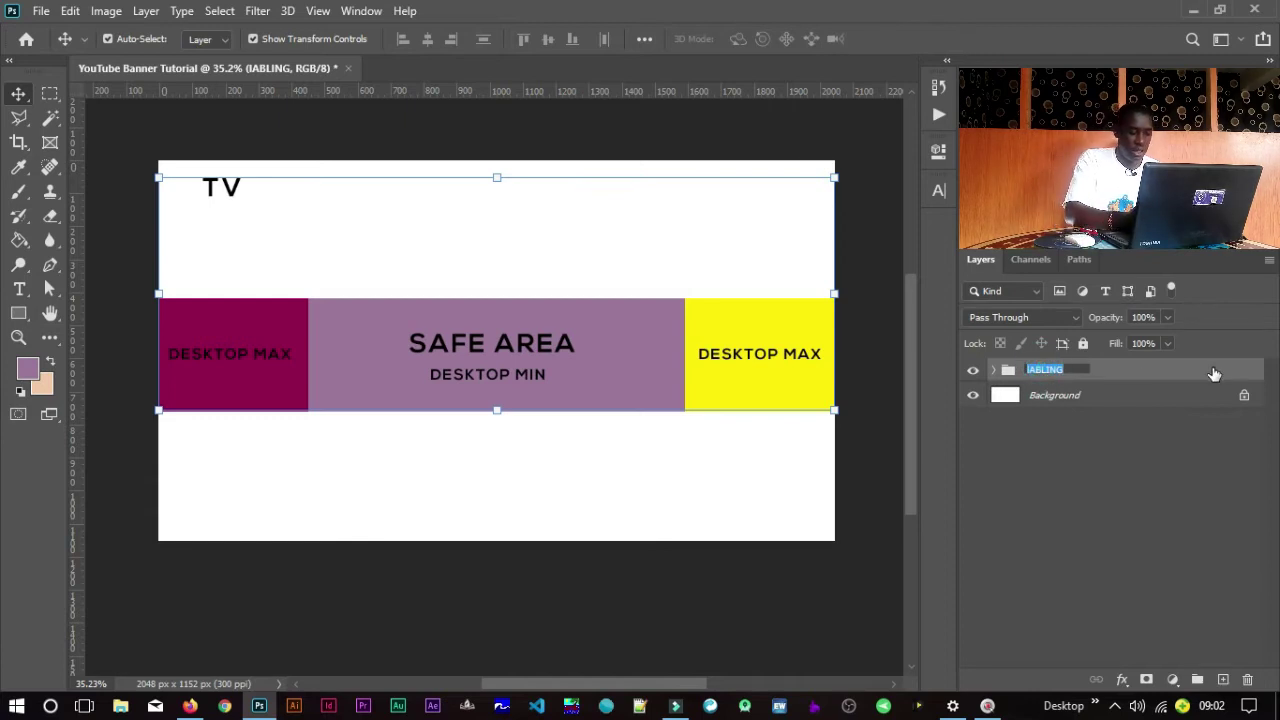
type("SAMPLE")
key("Return")
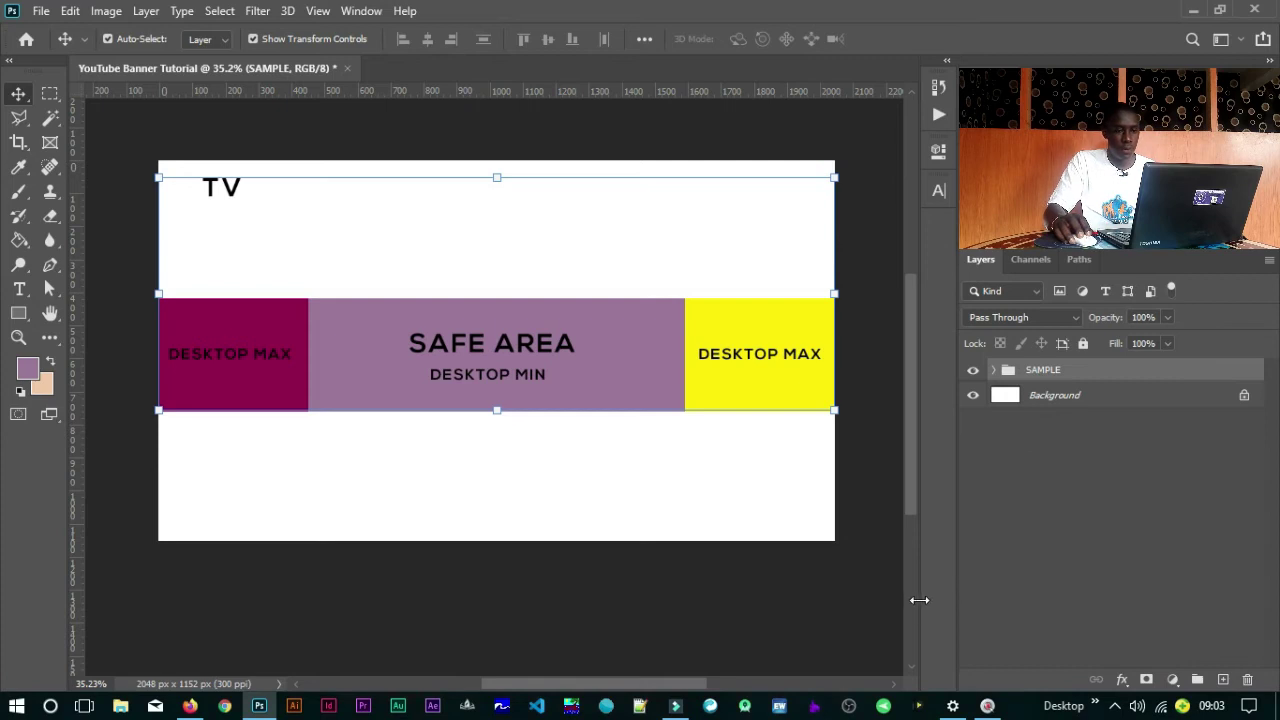
left_click(973, 370)
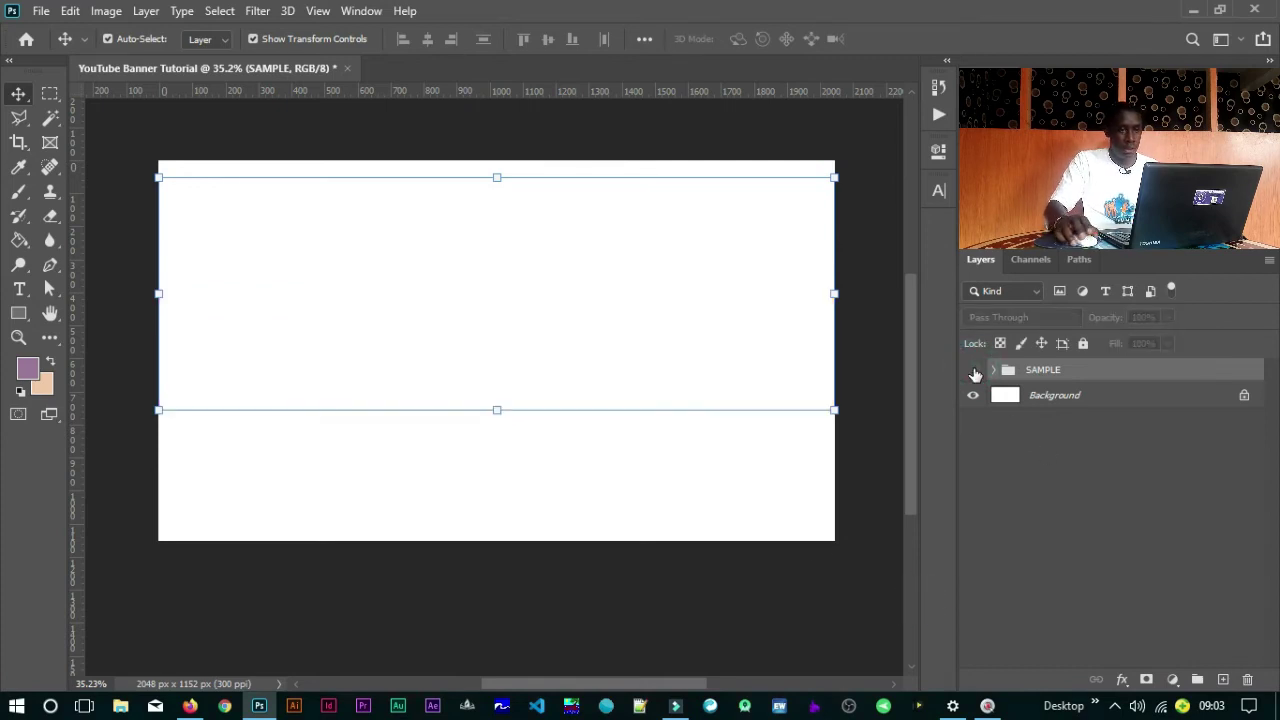
left_click(801, 592)
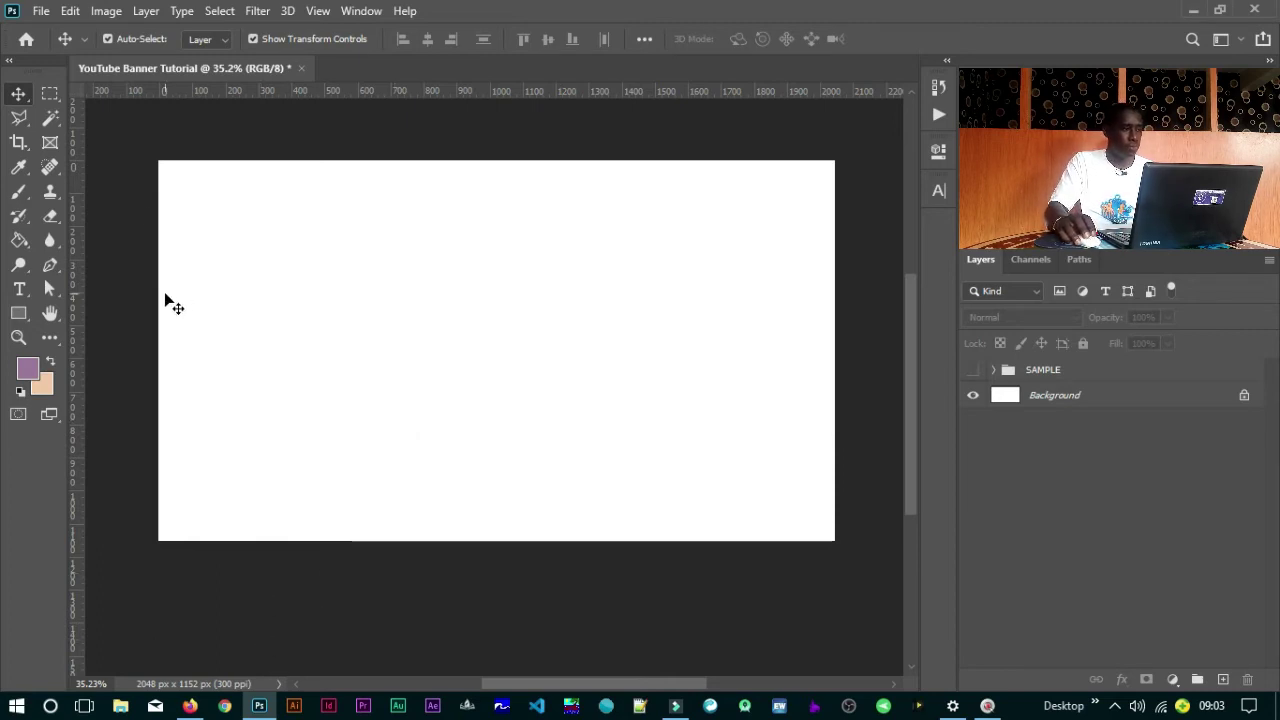
Step: Place bg33 from D:\BGs as an embedded image filling the banner and commit it
left_click(41, 12)
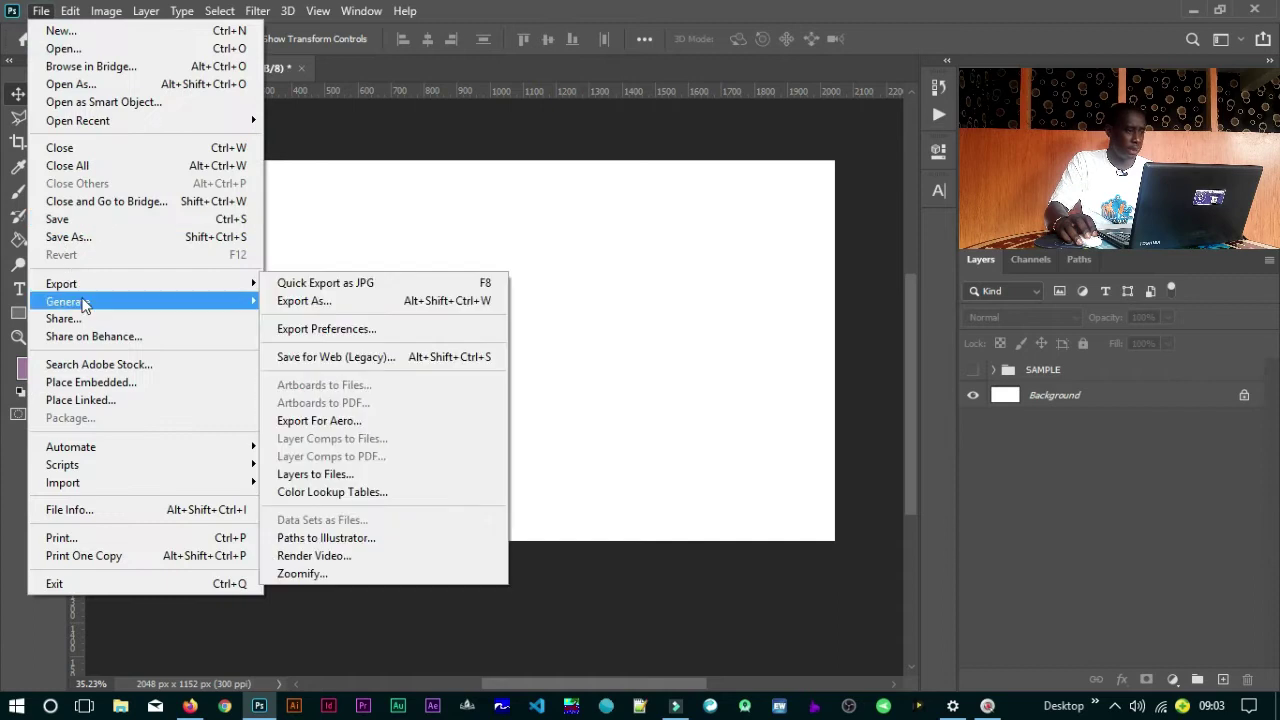
left_click(97, 384)
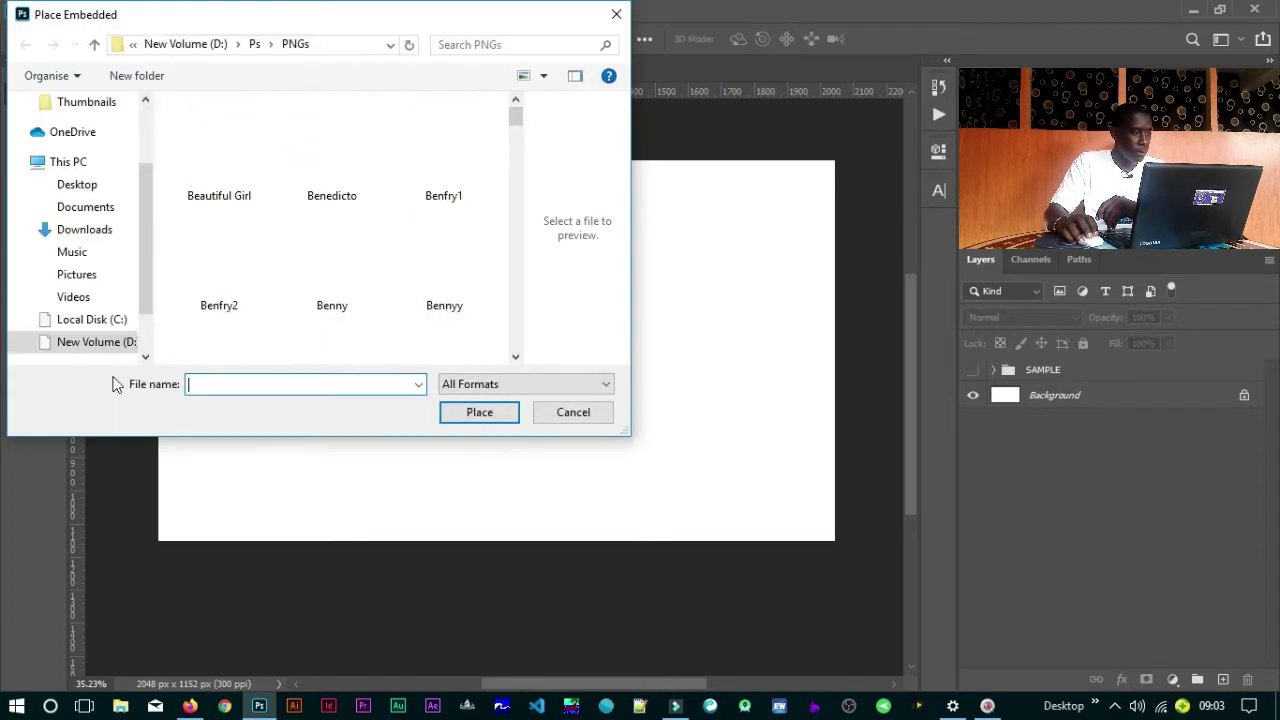
left_click(238, 44)
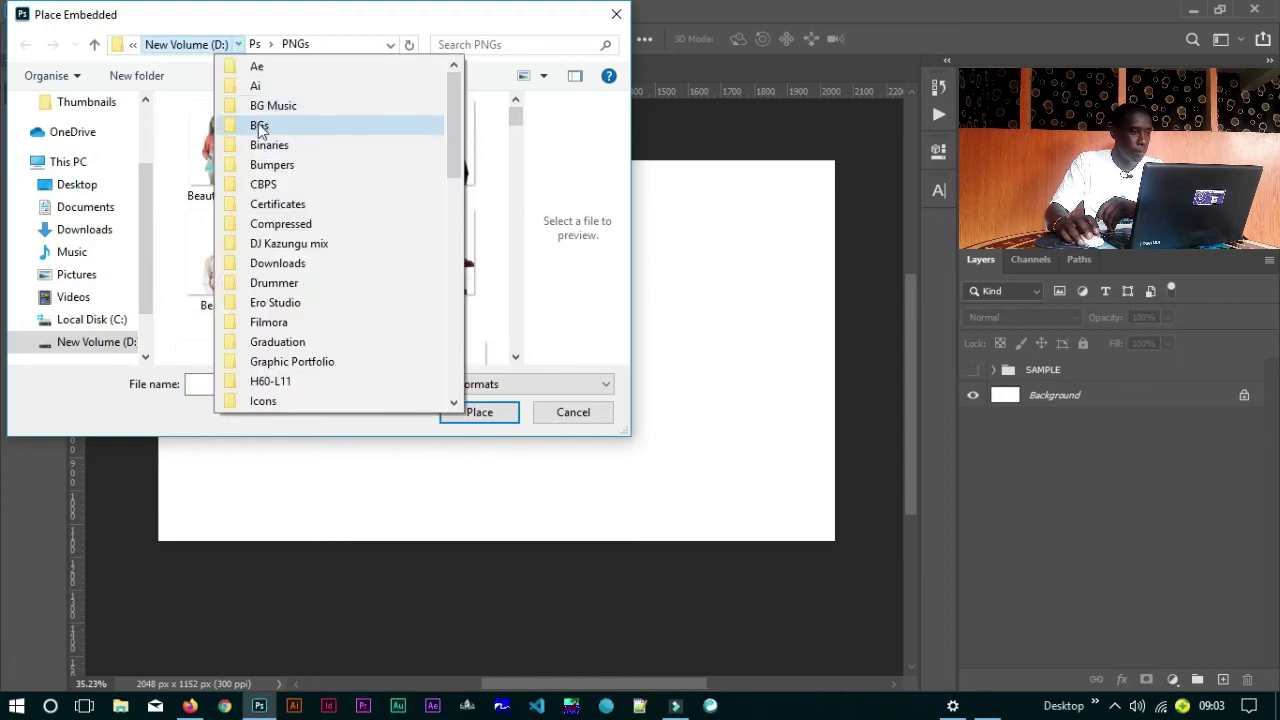
left_click(259, 125)
left_click_drag(514, 146, 517, 320)
left_click(451, 189)
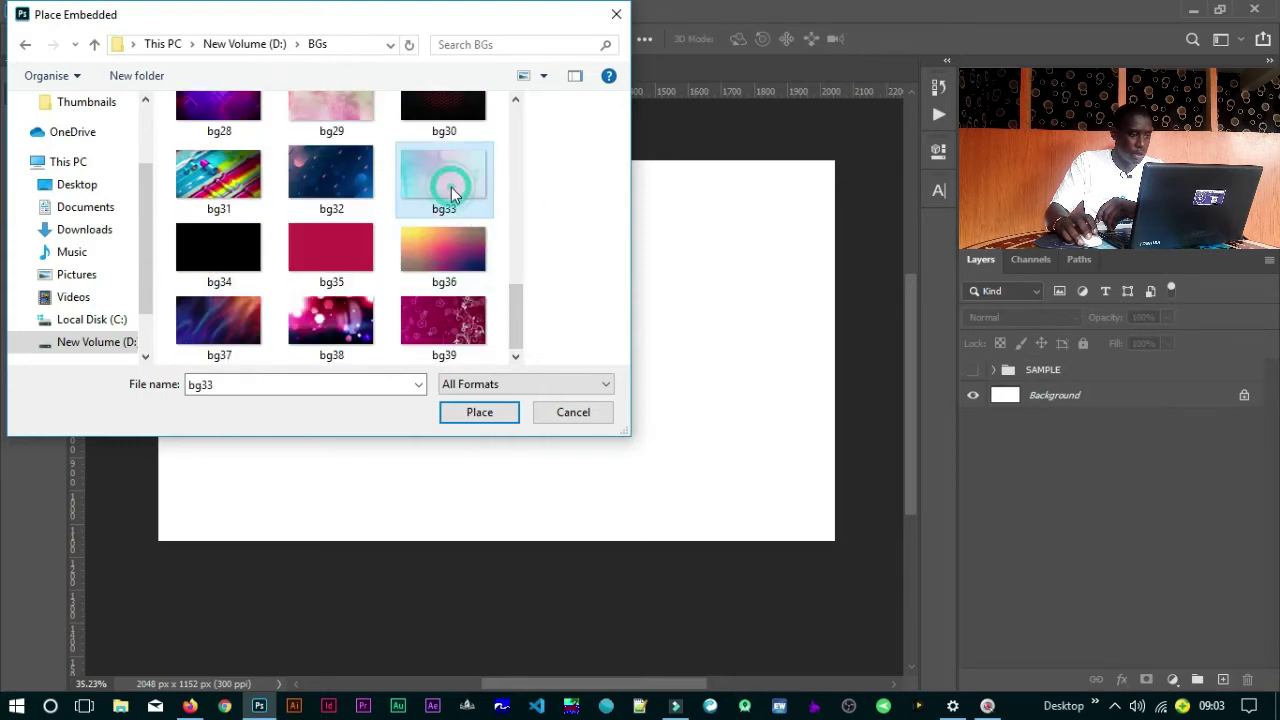
left_click(479, 412)
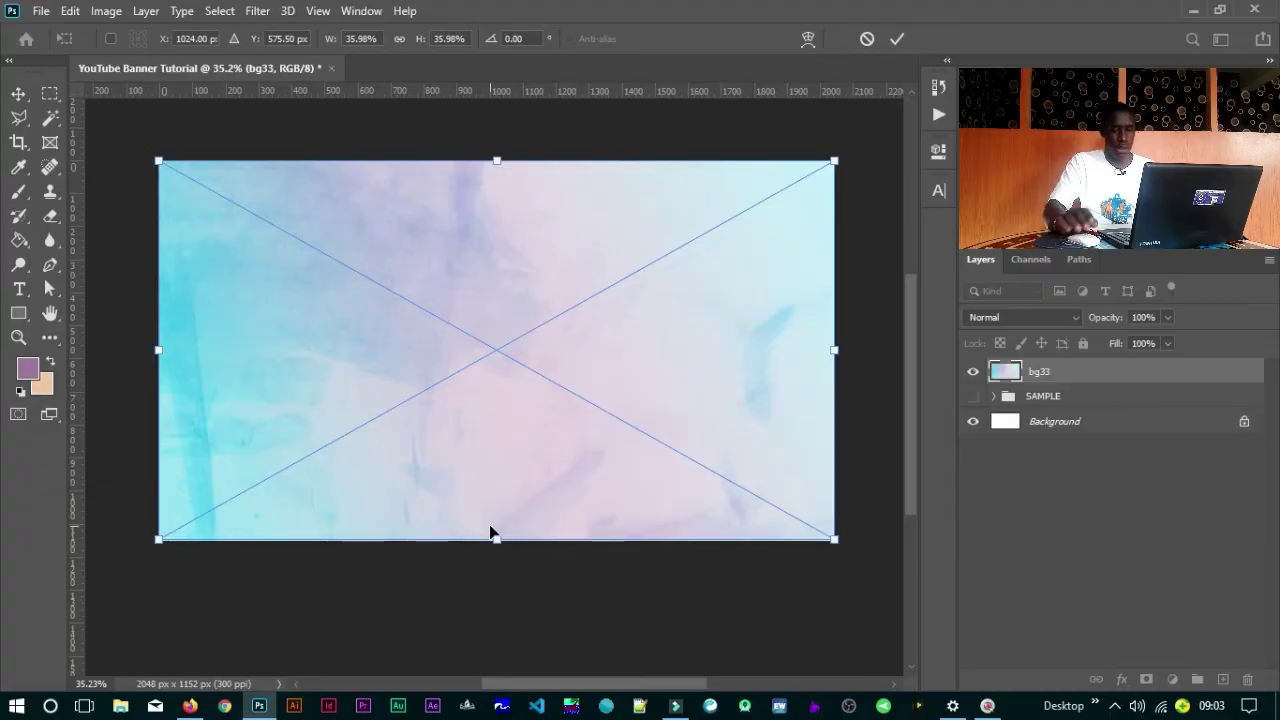
key("Return")
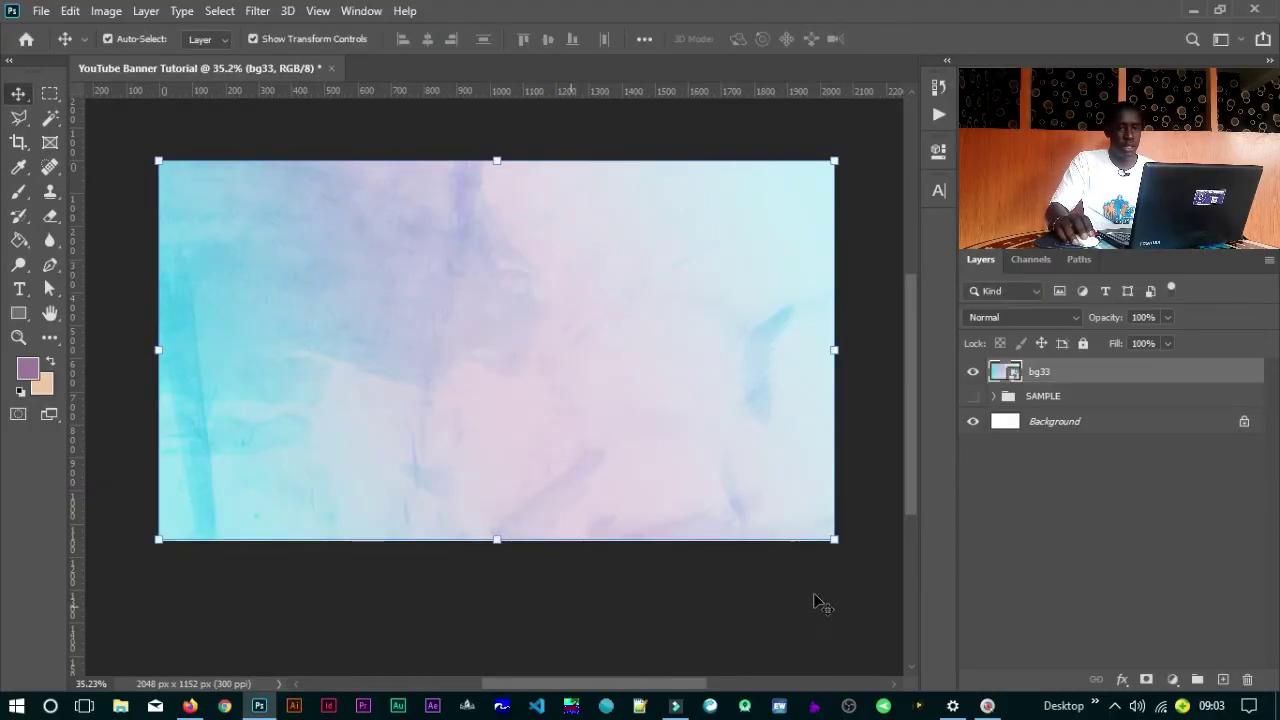
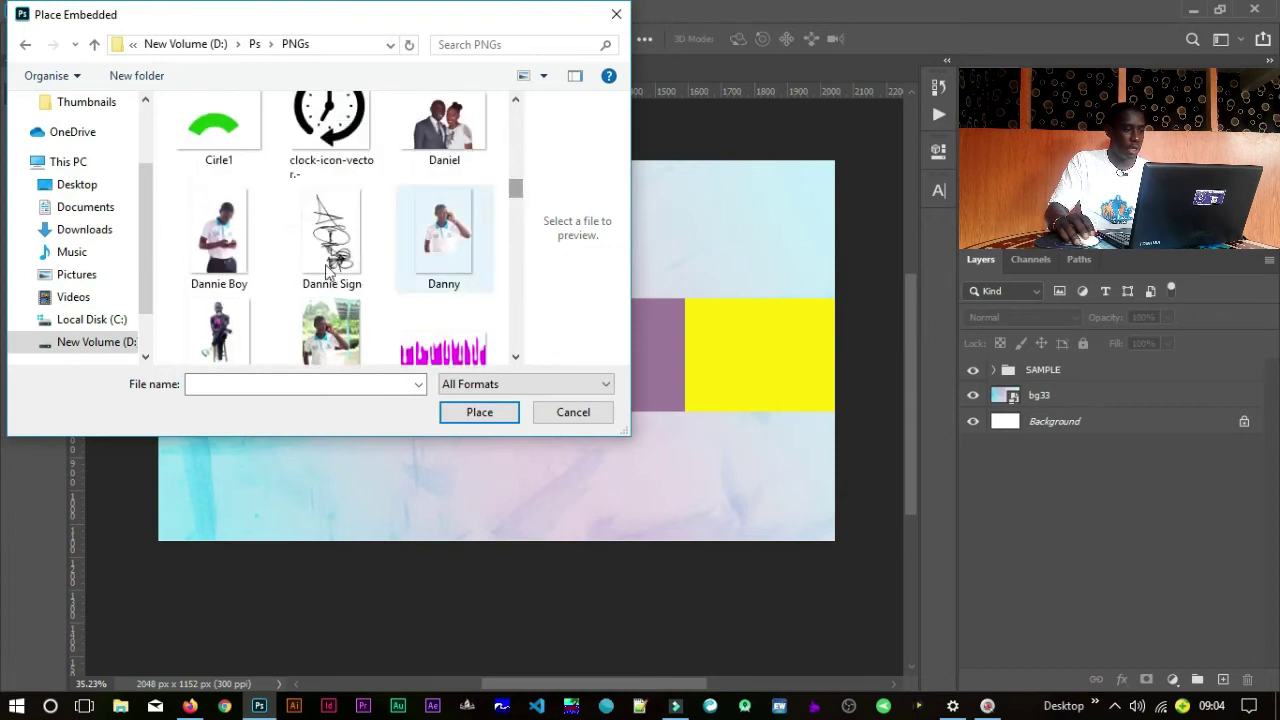
Step: Place the Dannie Boy PNG as an embedded image and shrink it around its centre
left_click(240, 242)
left_click(479, 412)
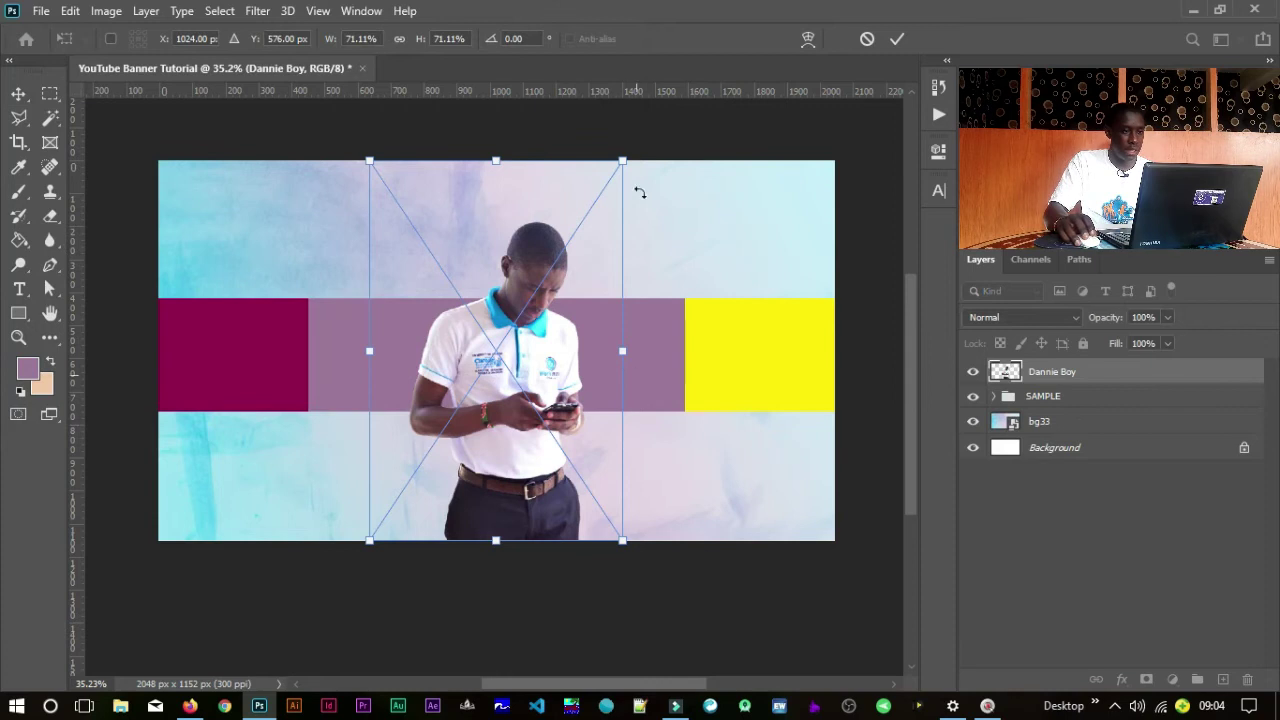
left_click_drag(623, 162, 549, 281)
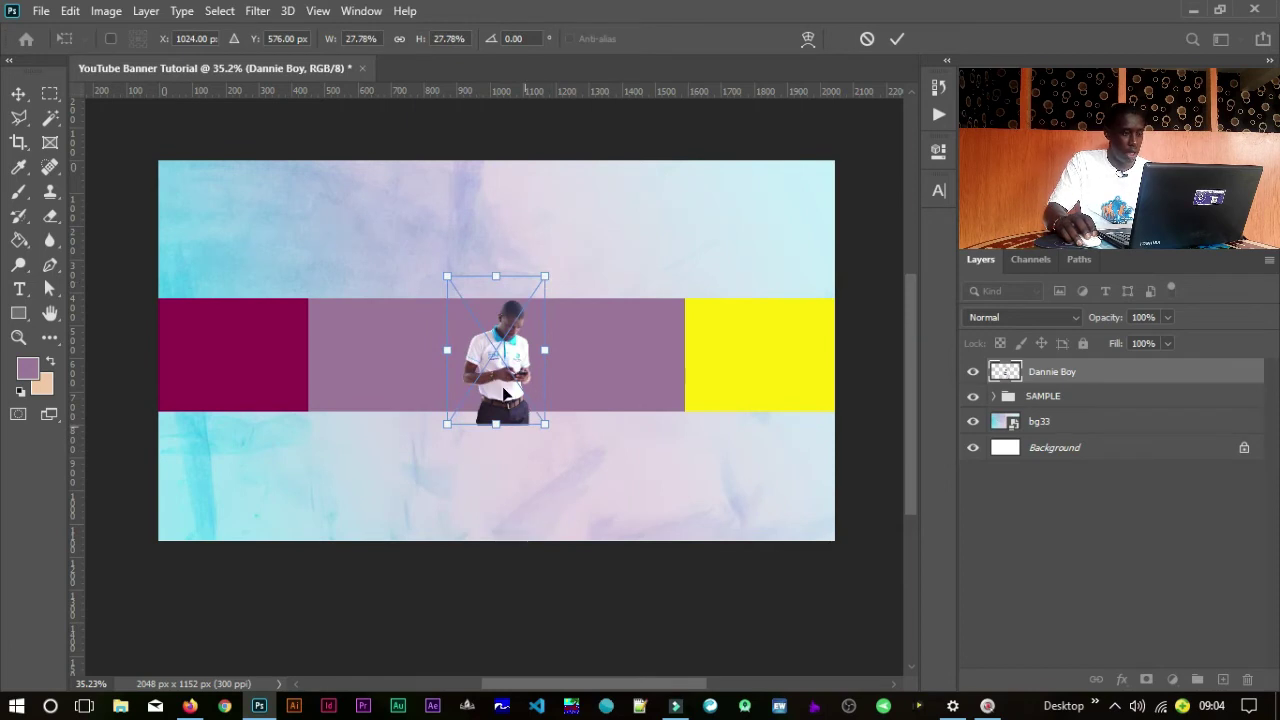
scroll(569, 366, "up", 3)
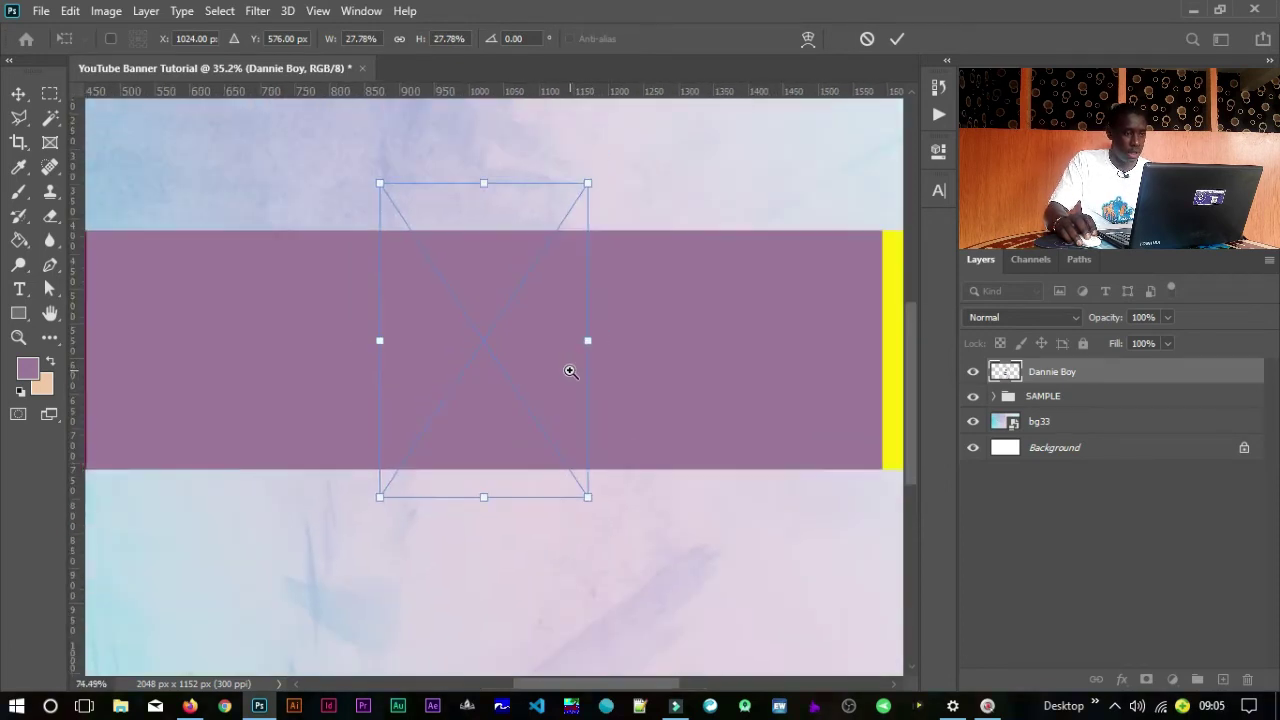
left_click_drag(530, 438, 780, 411)
Step: Scale the portrait to about 33% and set it at the left end of the purple band
left_click_drag(722, 355, 476, 362)
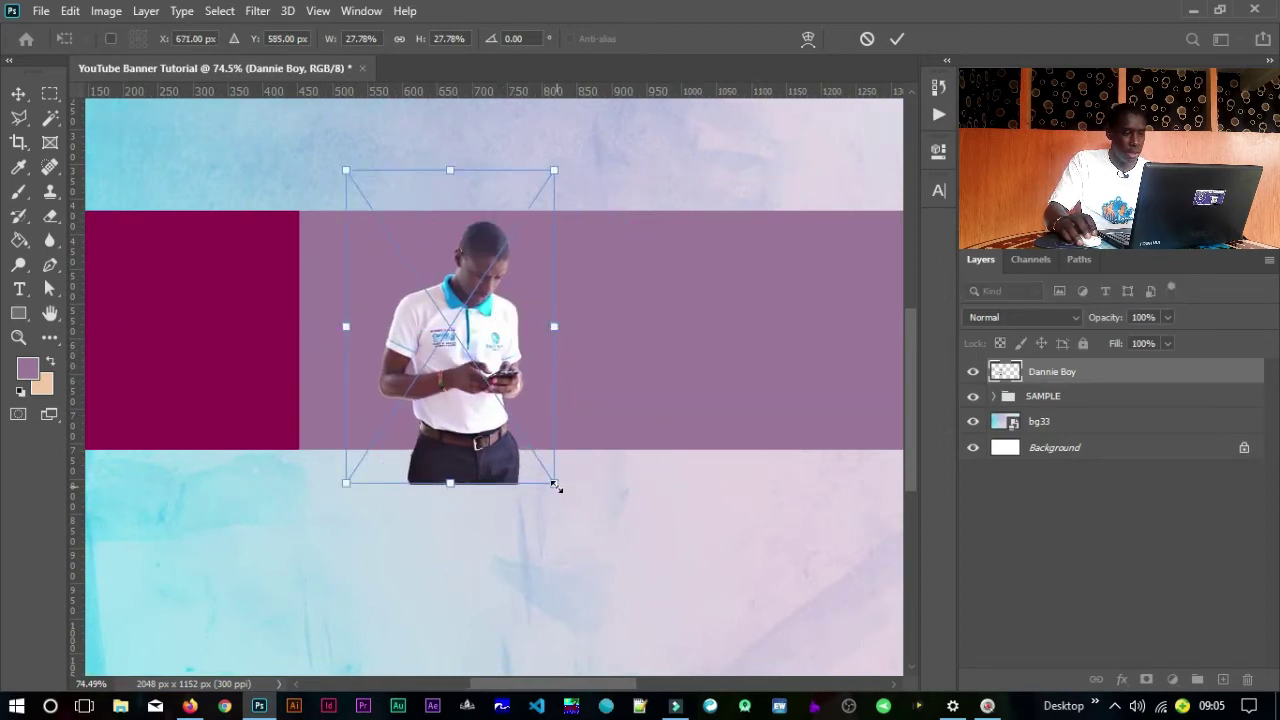
left_click_drag(555, 484, 592, 522)
left_click_drag(499, 406, 473, 405)
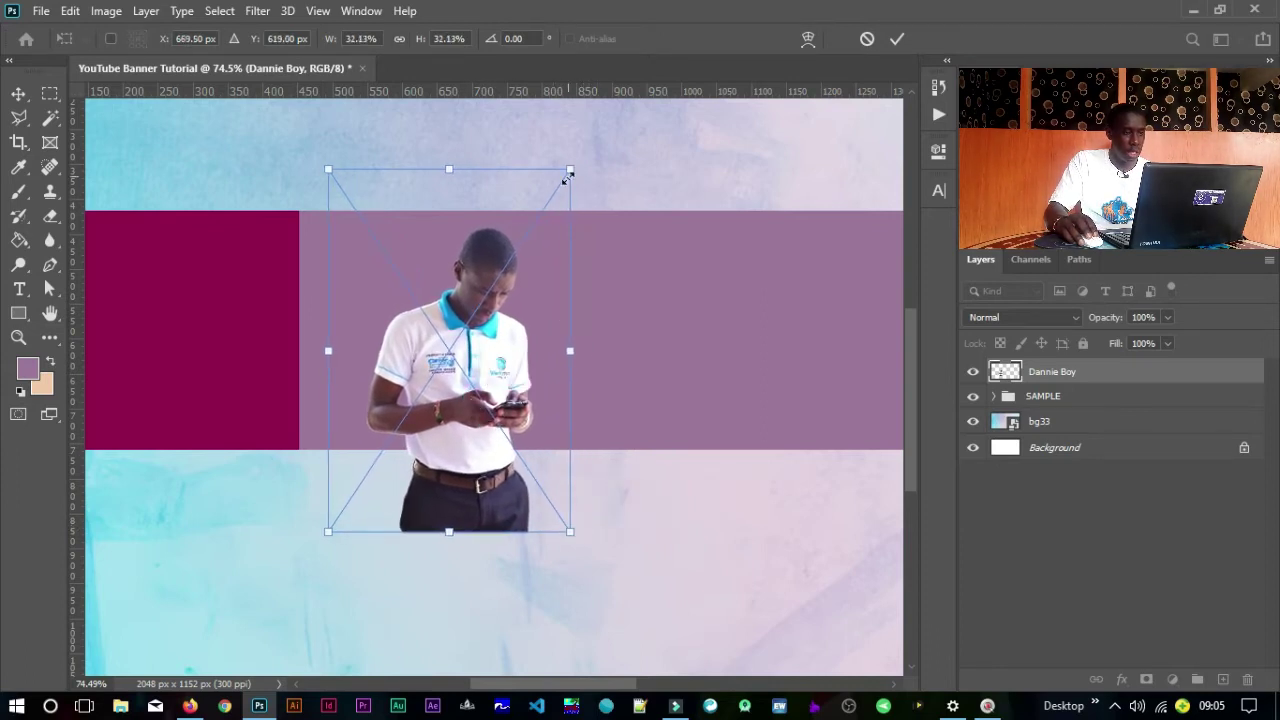
left_click_drag(570, 170, 575, 160)
key("Return")
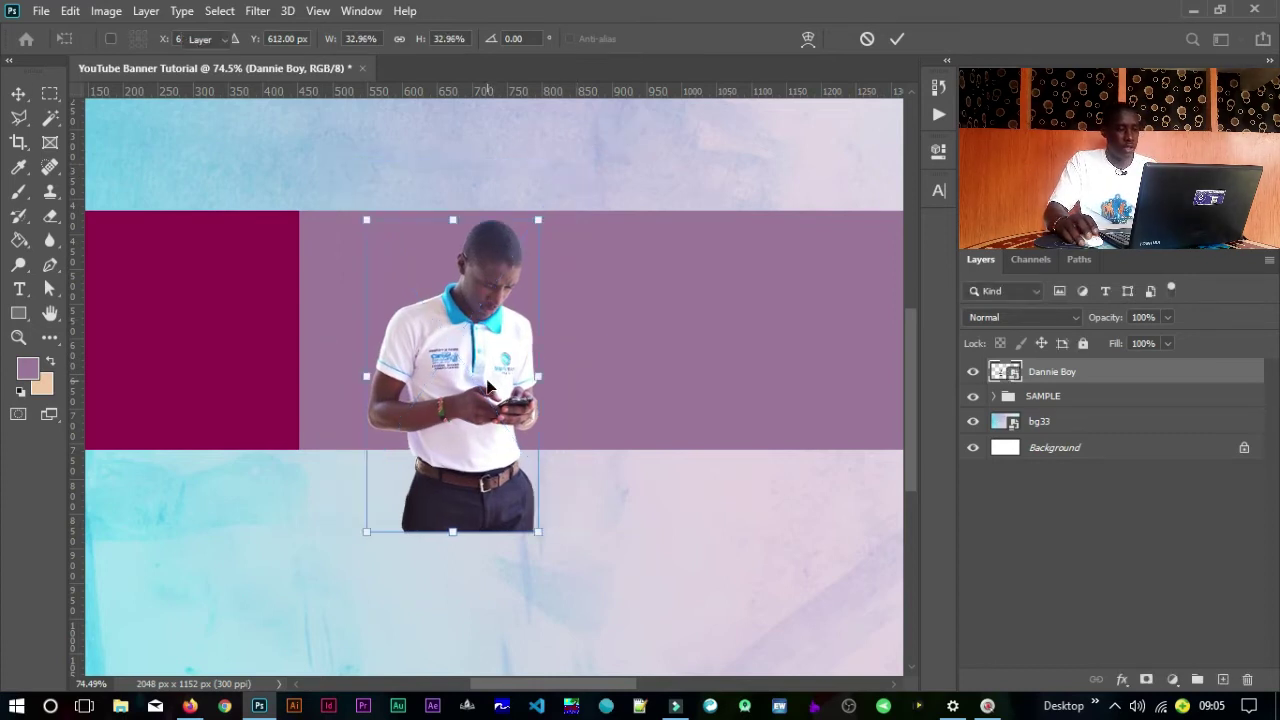
left_click_drag(493, 370, 488, 370)
key("ctrl+space")
left_click_drag(717, 374, 510, 292)
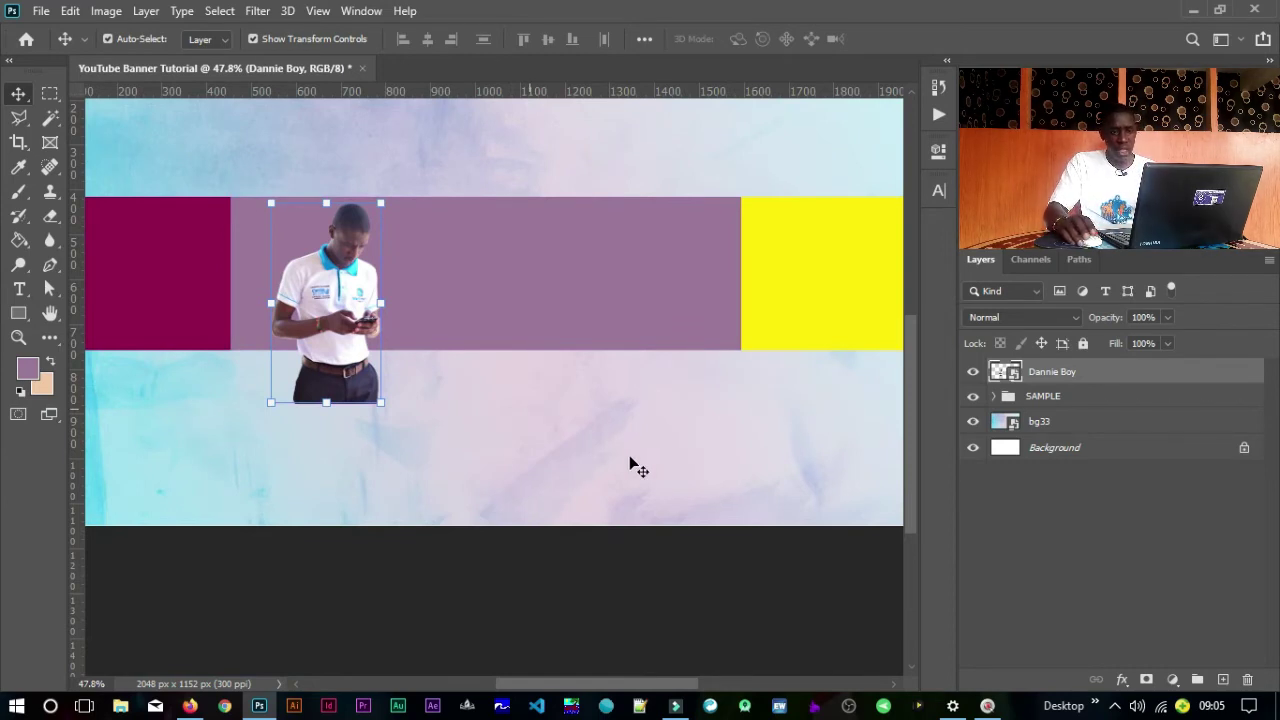
Step: Show the SAFE AREA text inside SAMPLE and Alt-drag a duplicate of it lower down
left_click(993, 397)
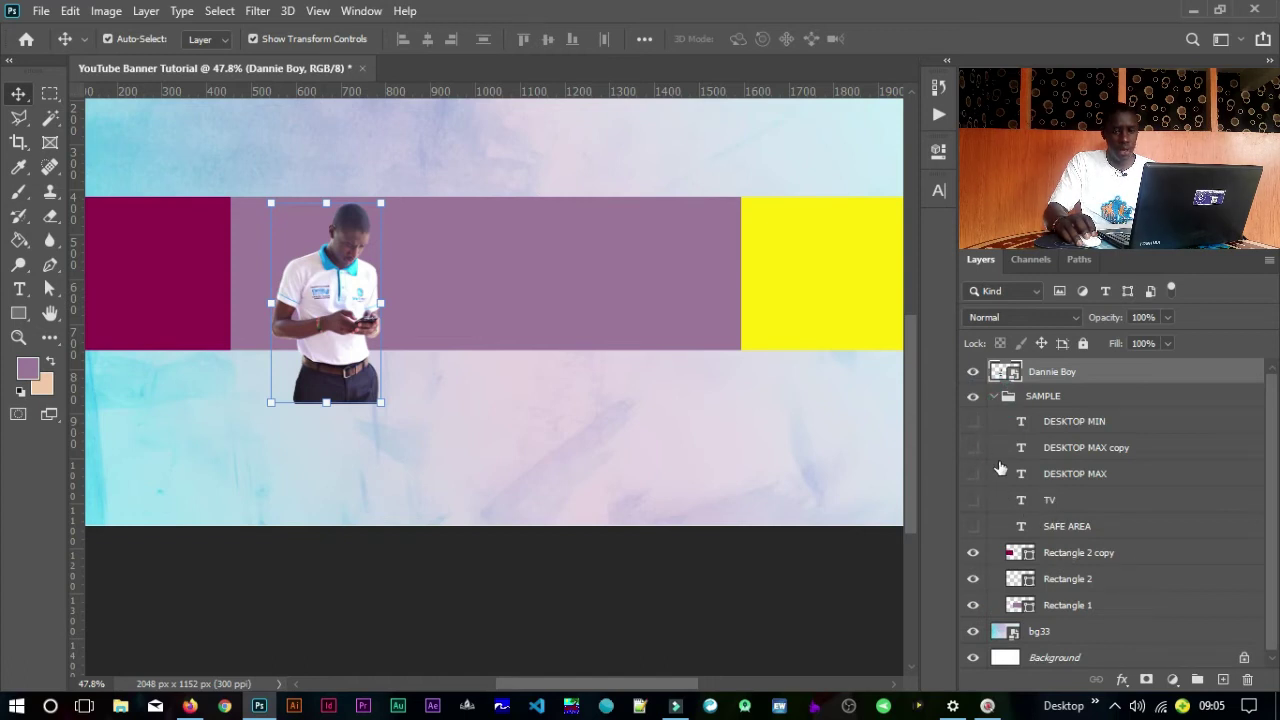
left_click(973, 527)
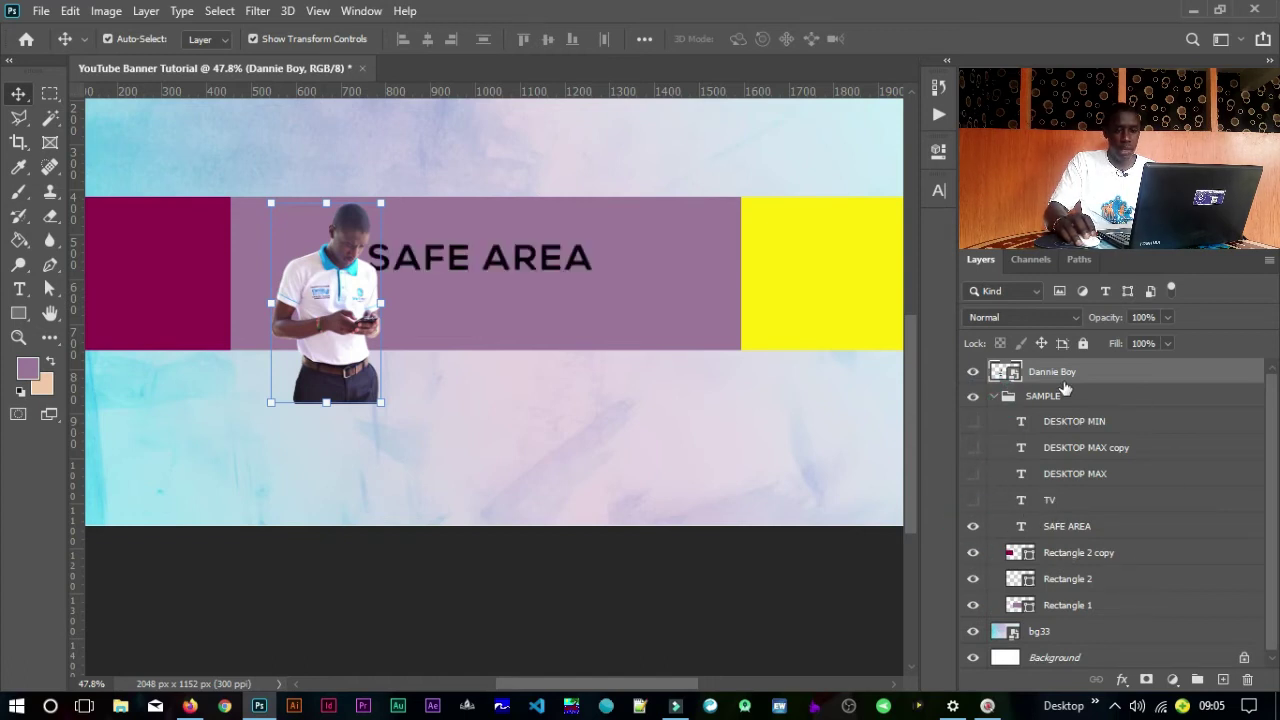
left_click(994, 397)
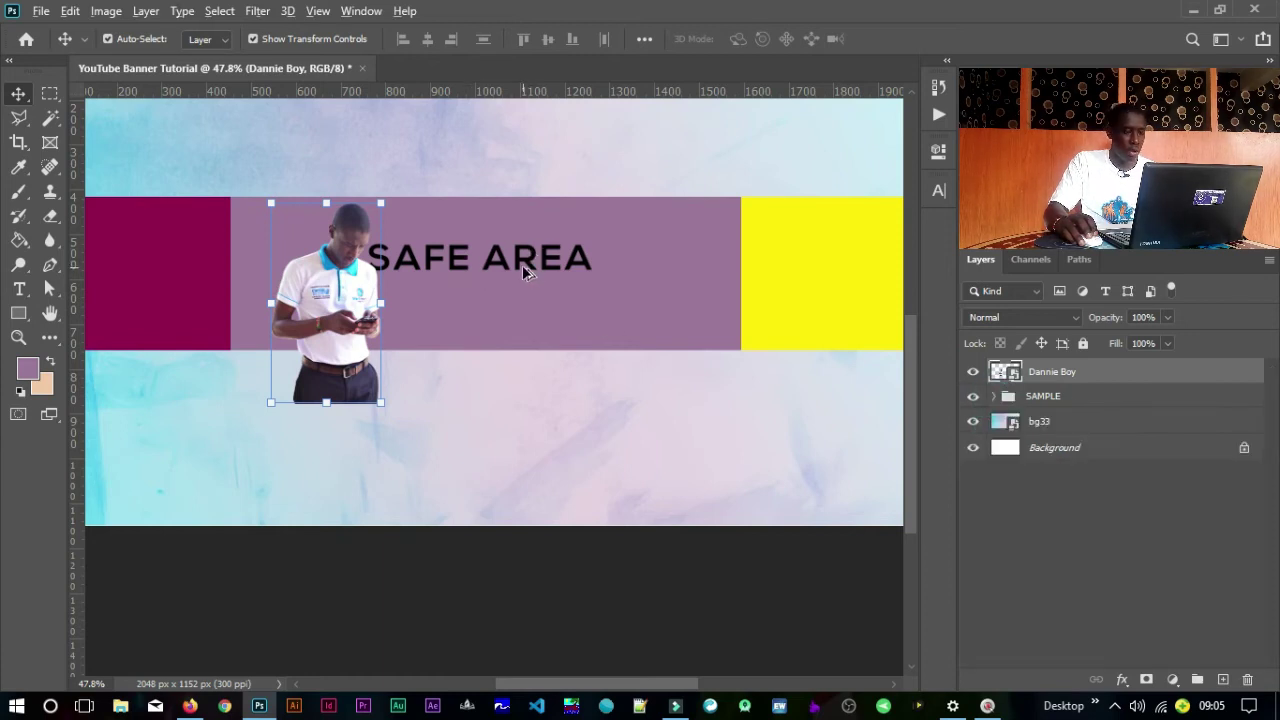
left_click_drag(521, 264, 570, 309)
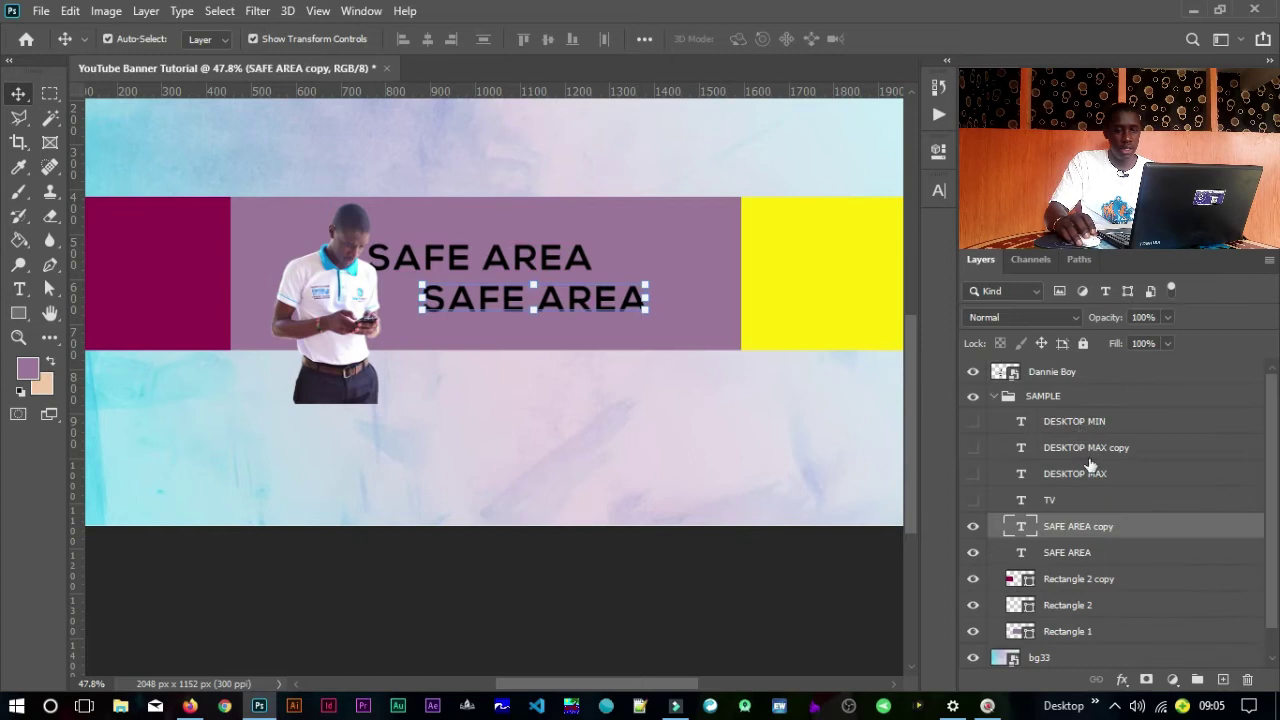
Step: Move the SAFE AREA copy to the top layer, hide the original, and shift the copy up-left
left_click_drag(1022, 528, 1043, 379)
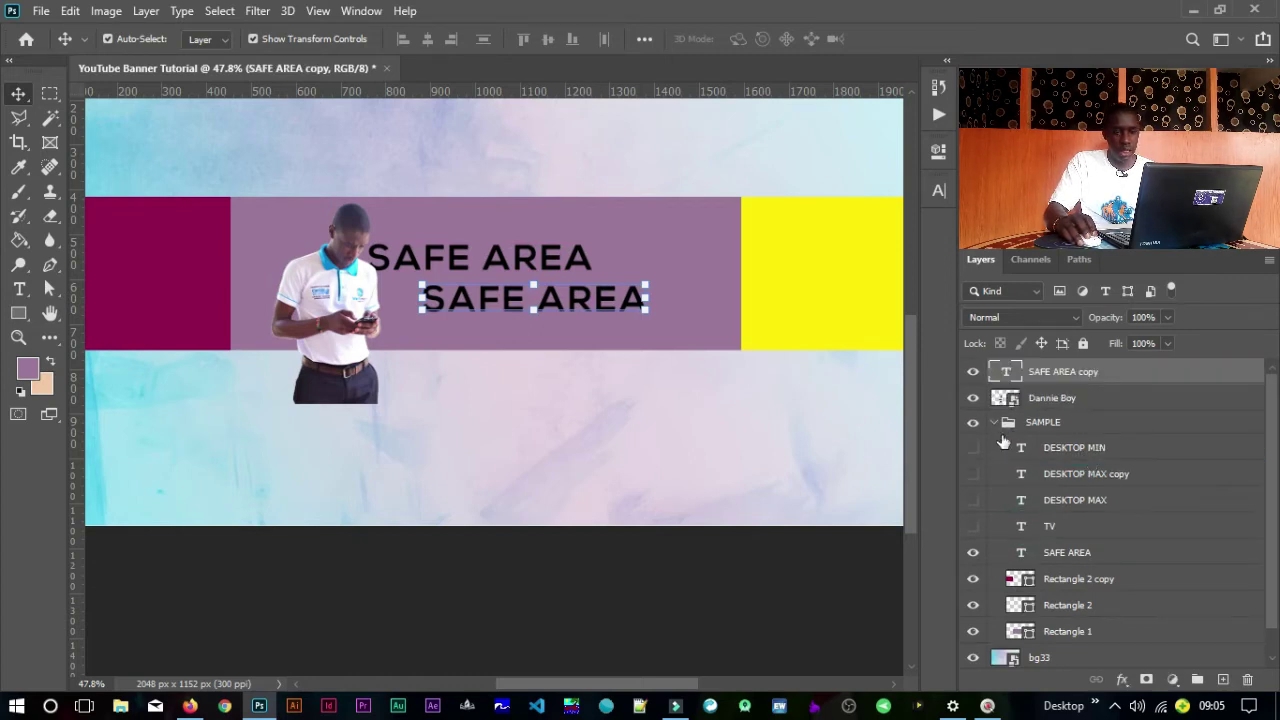
left_click(972, 552)
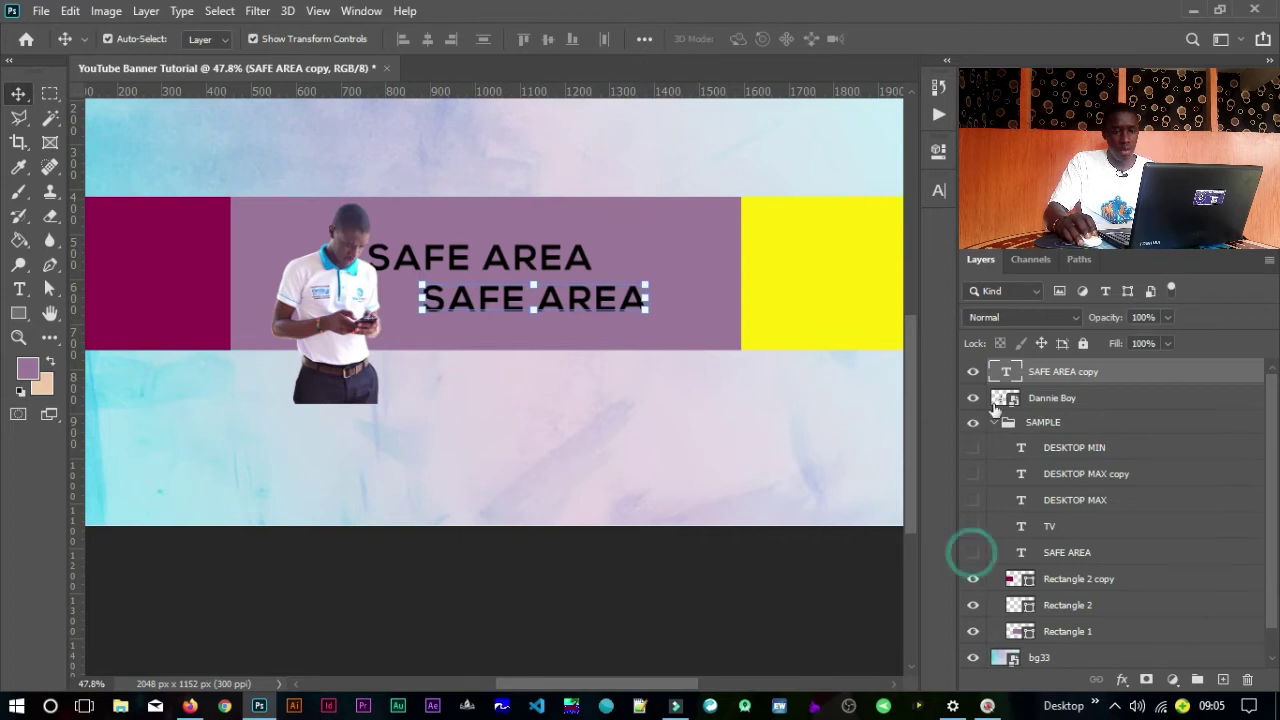
left_click(992, 422)
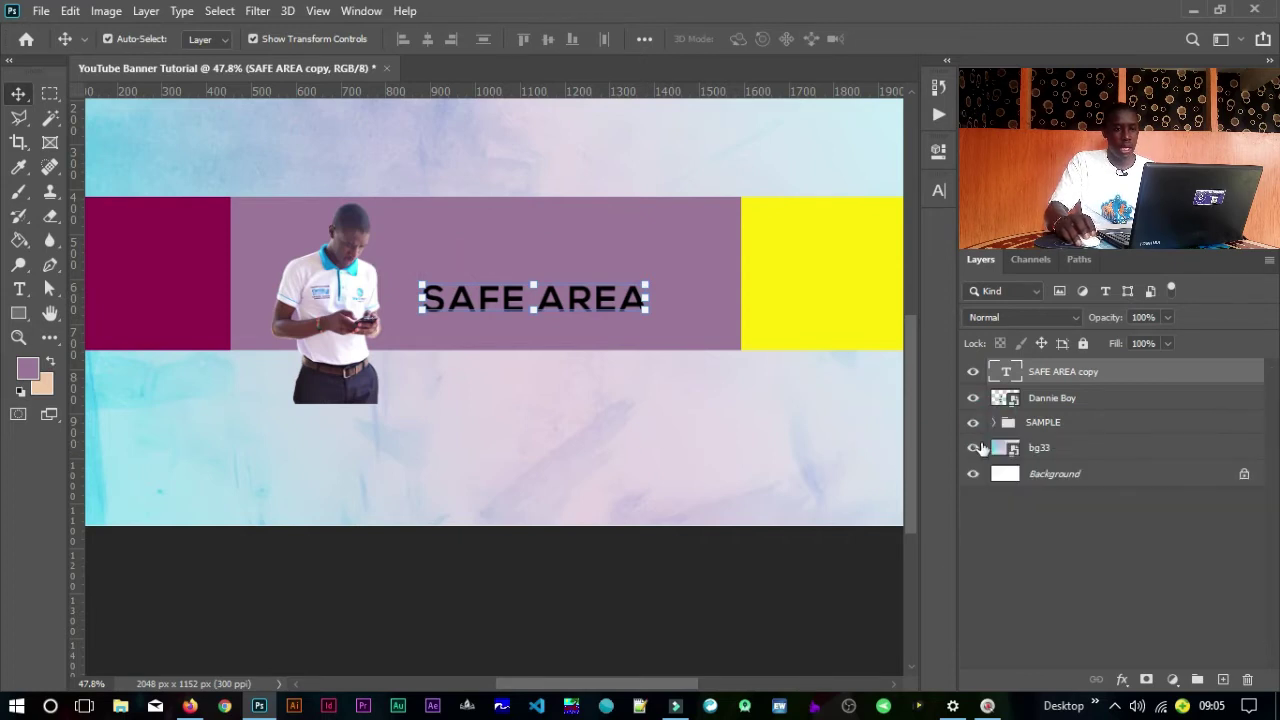
left_click_drag(550, 305, 534, 275)
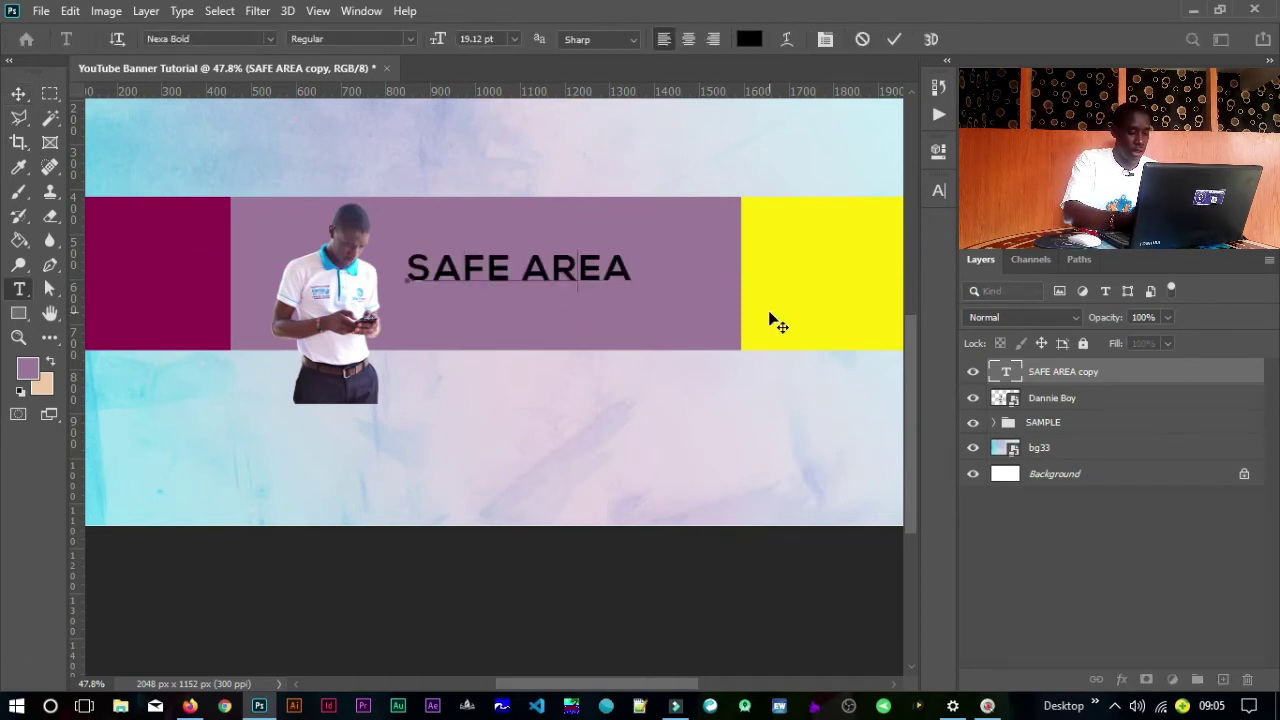
Step: Retype the SAFE AREA copy as the creator's full name and try Nexa Light on the first name
type("DUNCAN KAZUNGU")
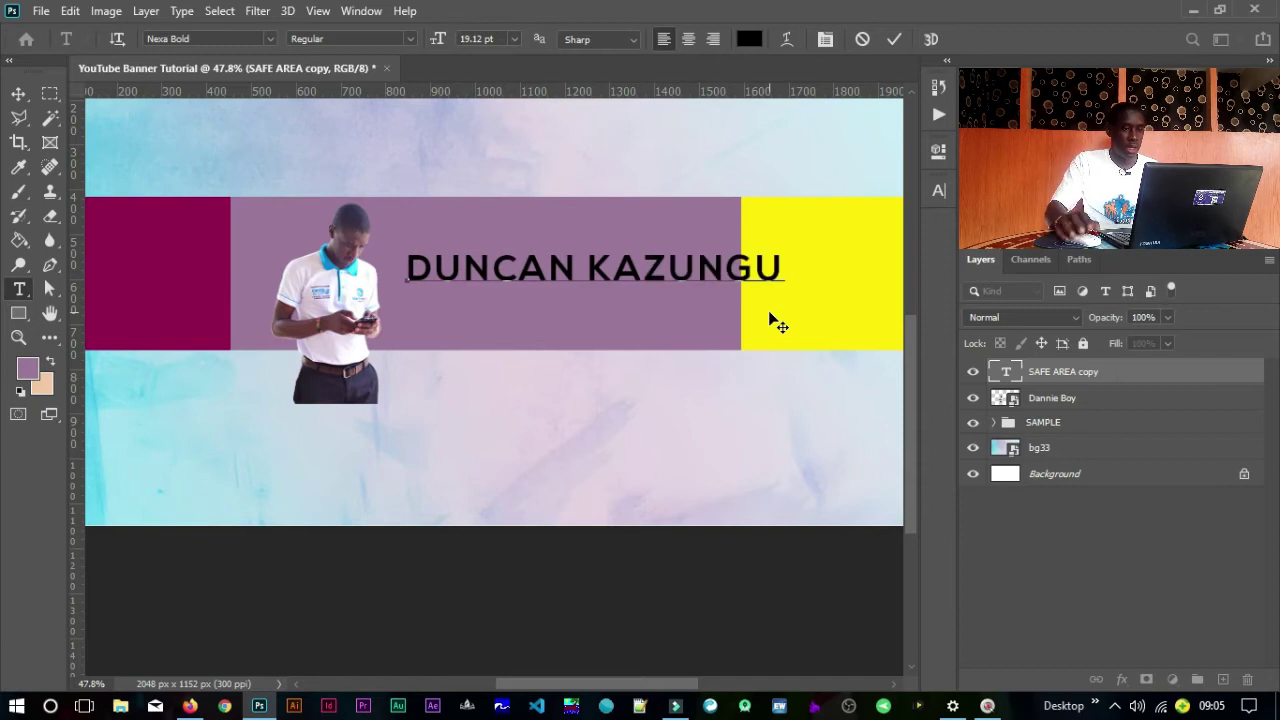
left_click_drag(579, 270, 376, 211)
left_click(245, 39)
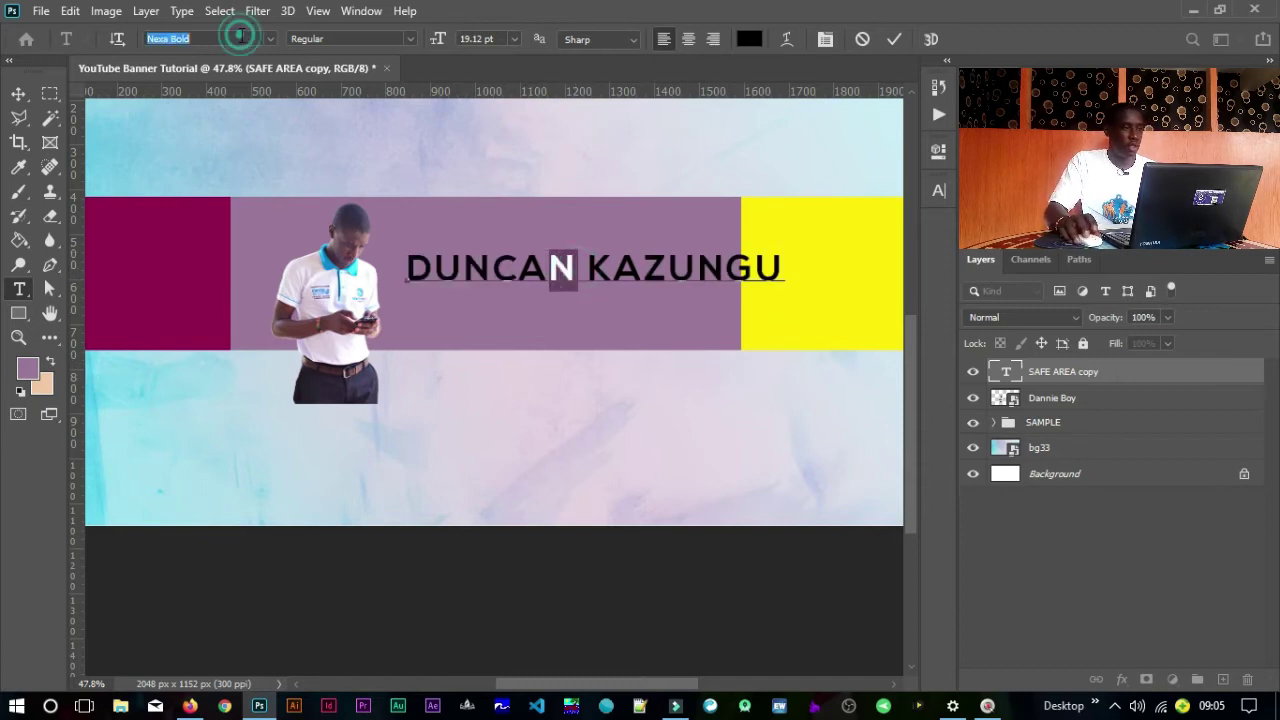
type("NEXA")
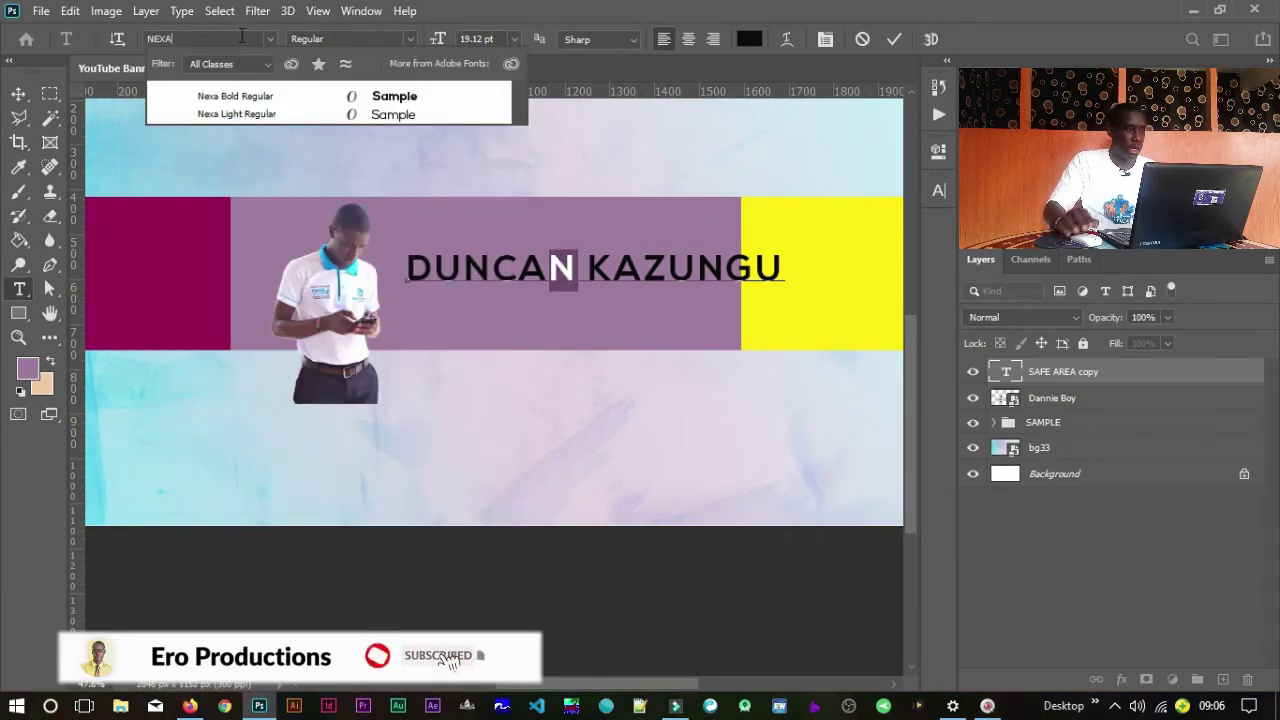
left_click(239, 118)
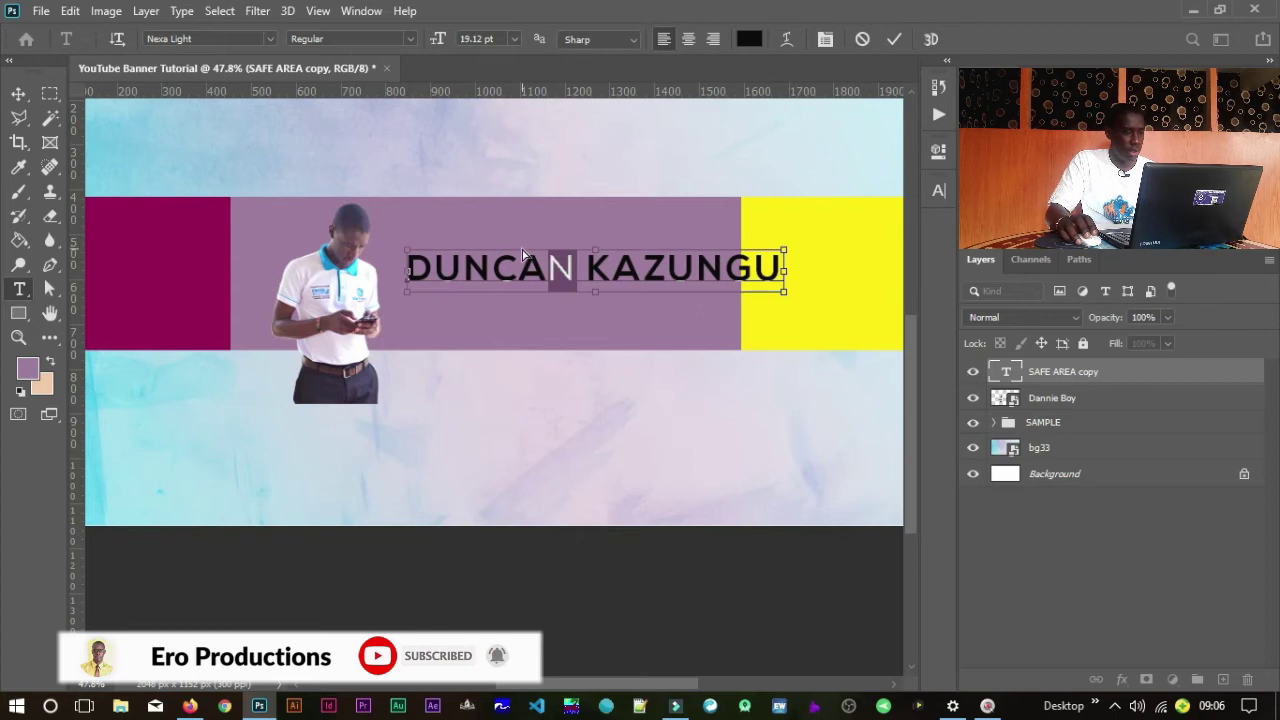
Step: Apply Nexa Light to the whole first name, leaving the surname bold, and commit the text
left_click(580, 267)
left_click_drag(575, 267, 377, 242)
left_click(178, 36)
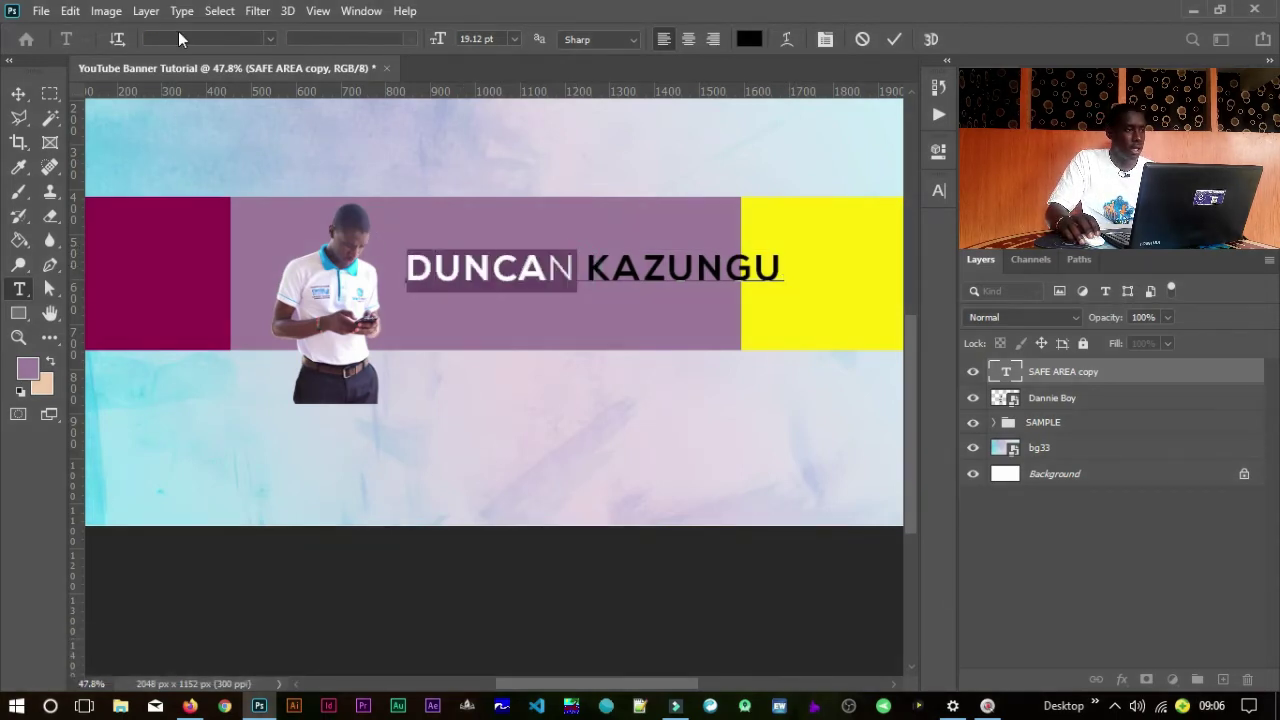
type("NEXA")
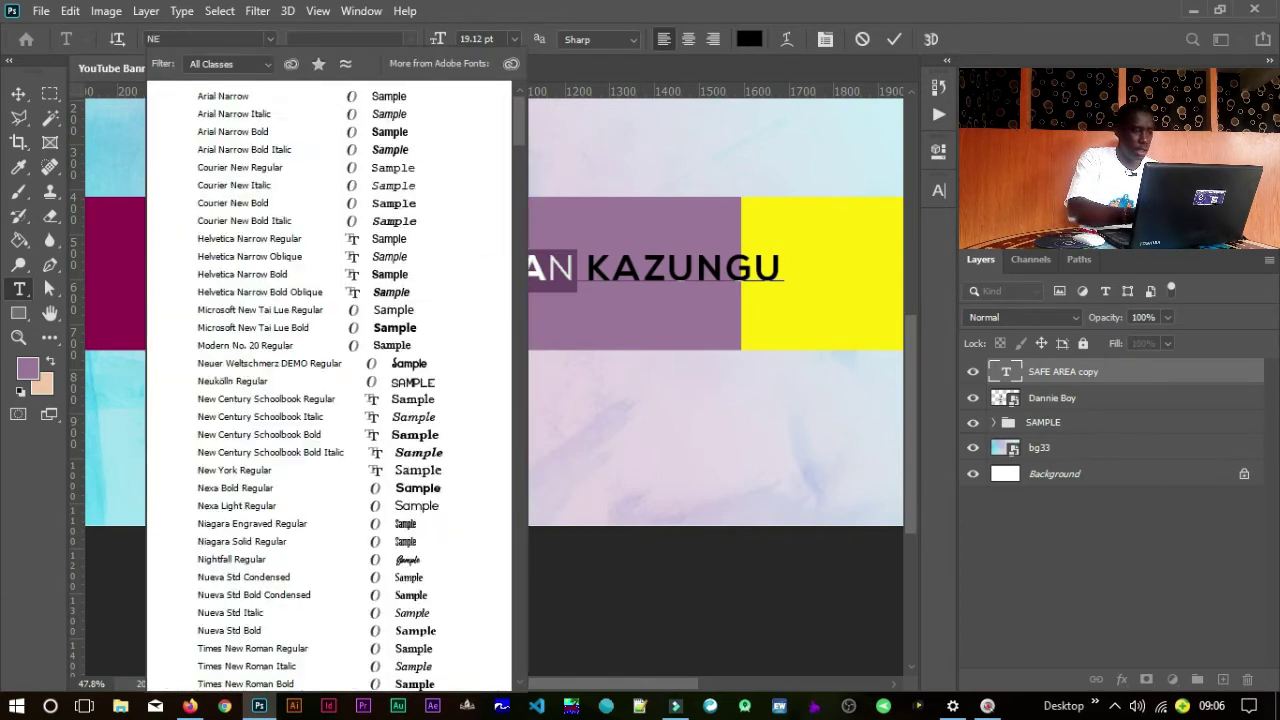
left_click(274, 115)
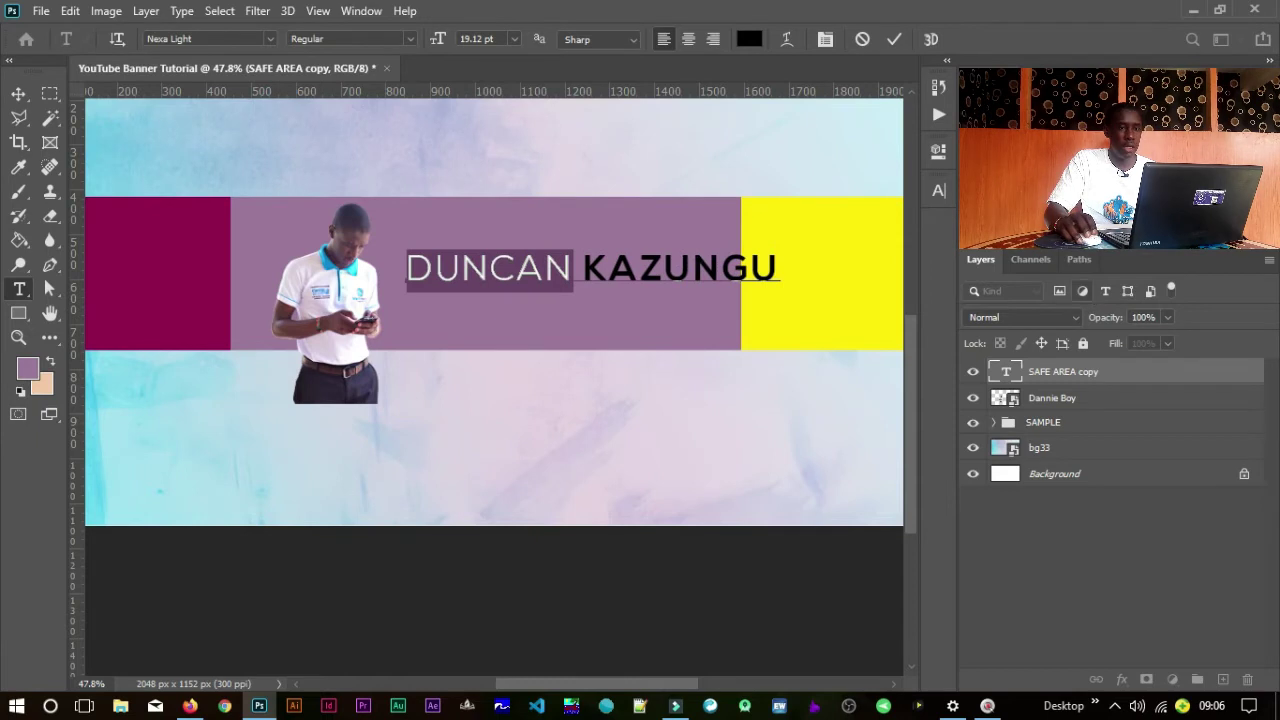
left_click(893, 36)
key("v")
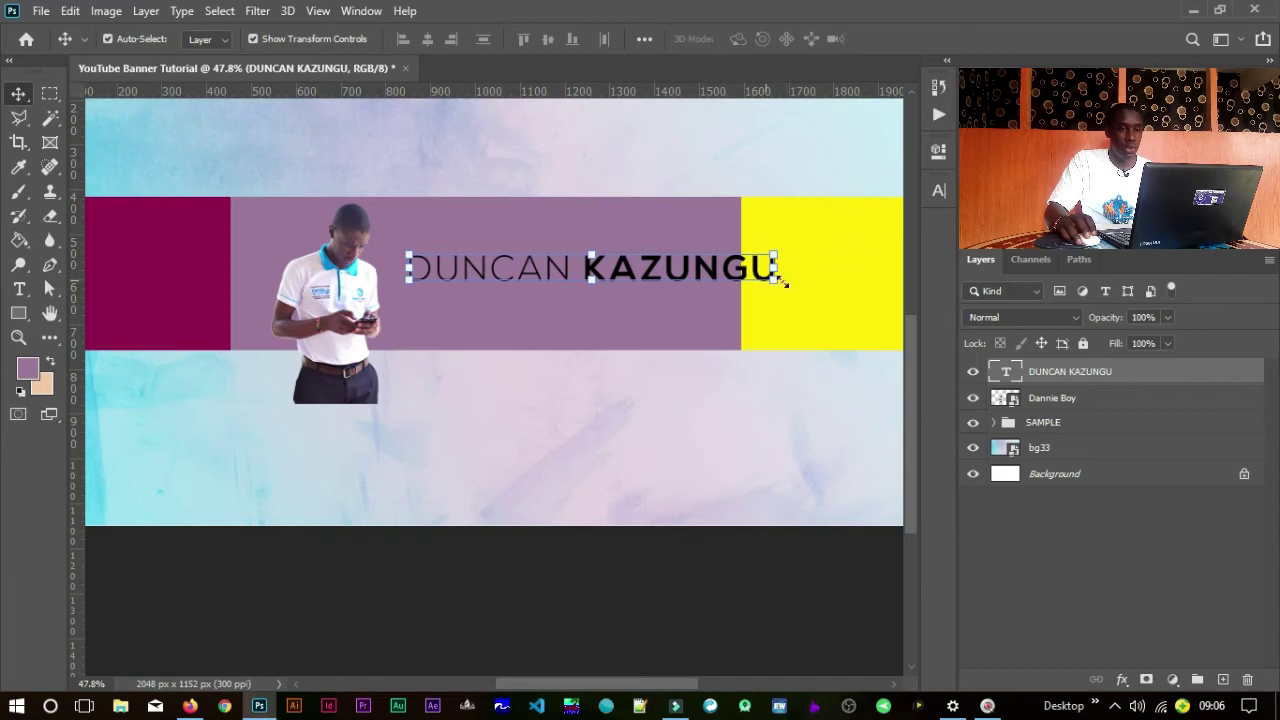
Step: Reduce the name's font size to about 16.12 pt and move it slightly up on the band
left_click(938, 190)
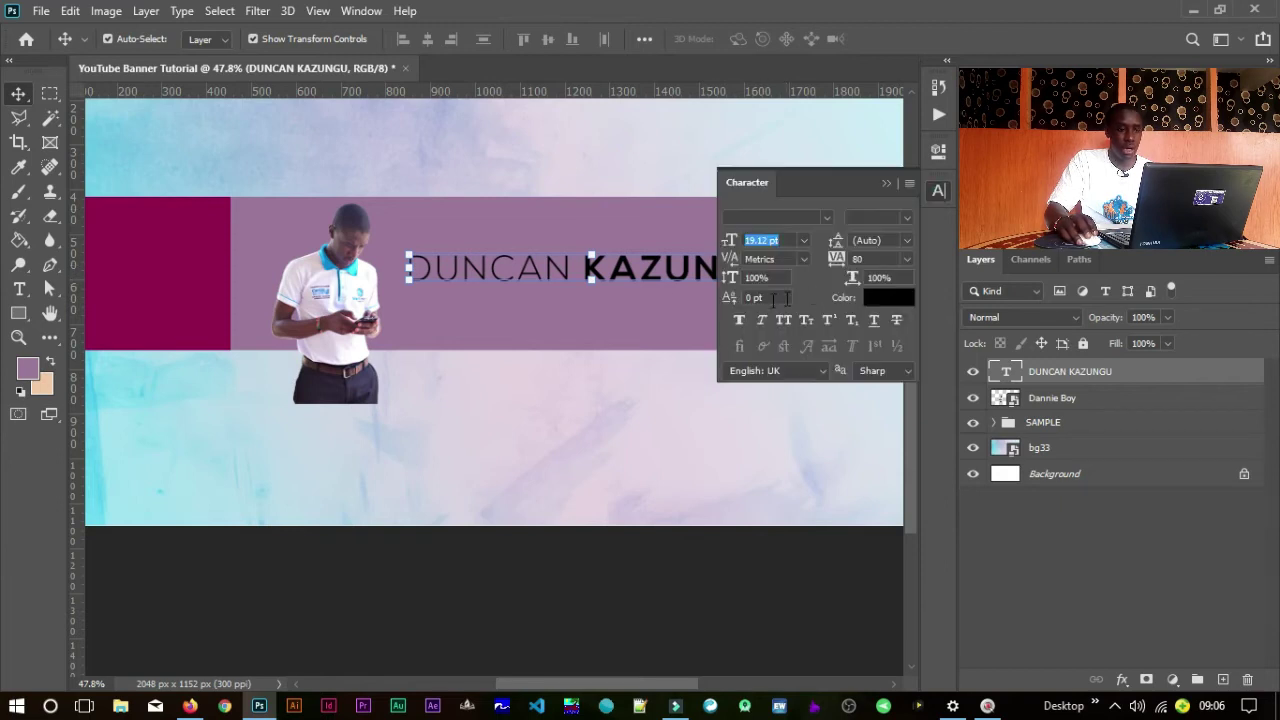
left_click(361, 11)
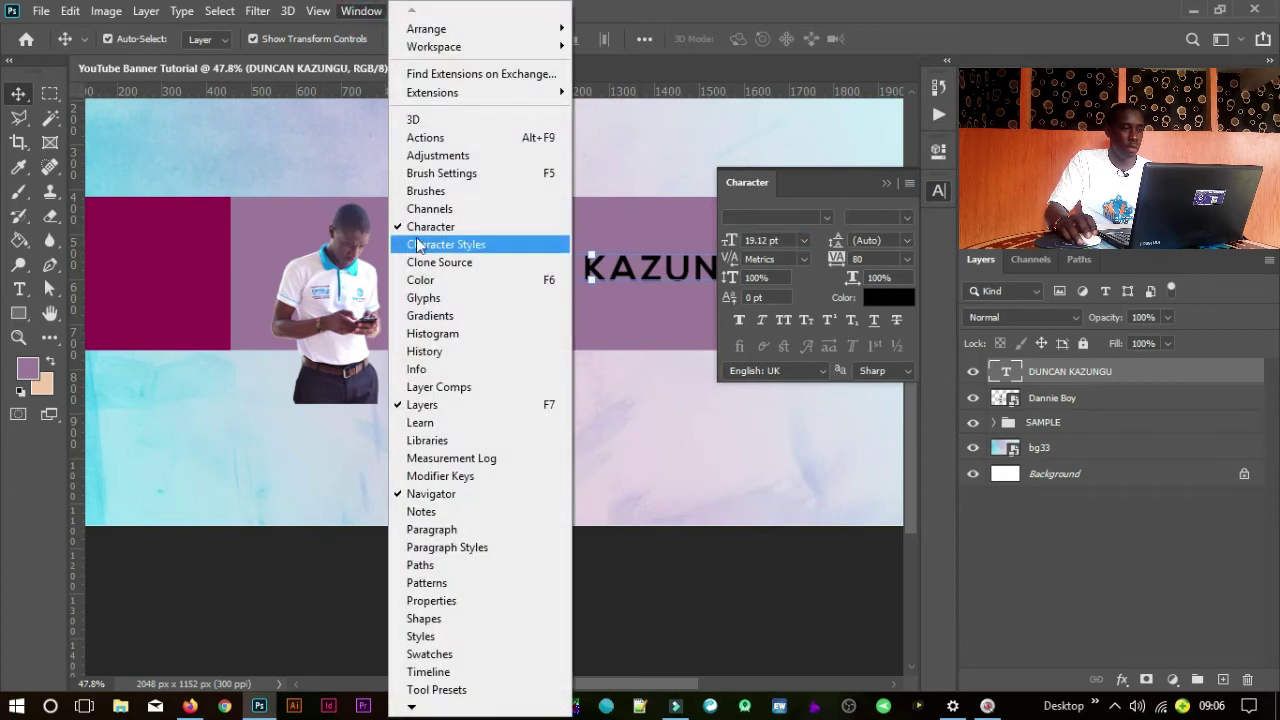
left_click(811, 180)
mouse_move(729, 241)
left_mouse_down()
mouse_move(712, 239)
mouse_move(726, 237)
left_mouse_up()
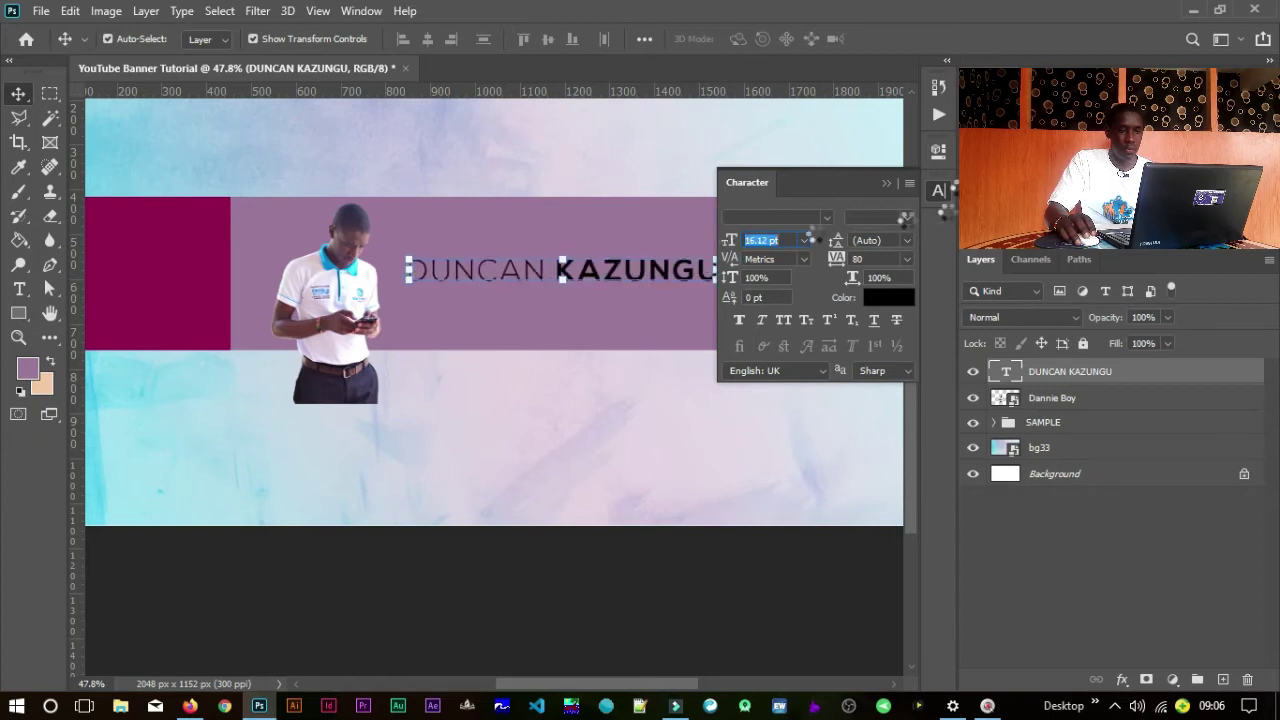
left_click(886, 184)
left_click_drag(625, 272, 621, 252)
left_click(560, 626)
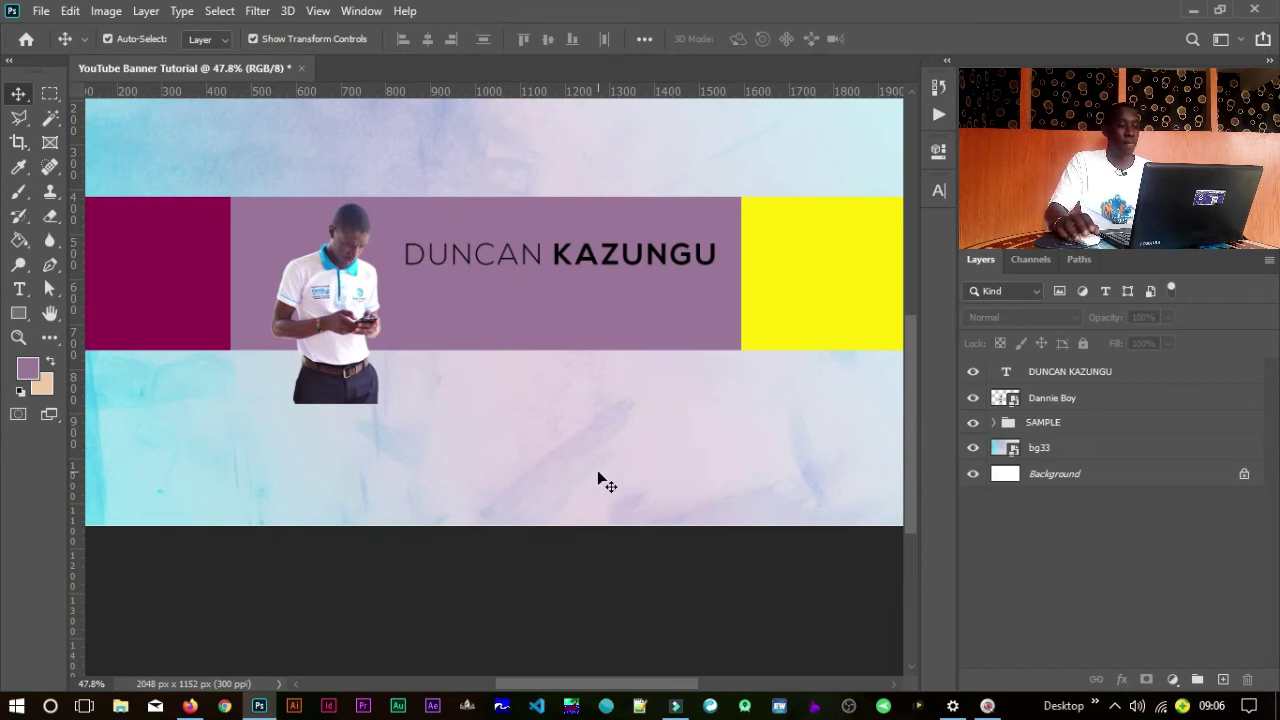
Step: Duplicate the name text below it and retype it as 'Follow me on Twitter' with a handle
left_click(585, 256)
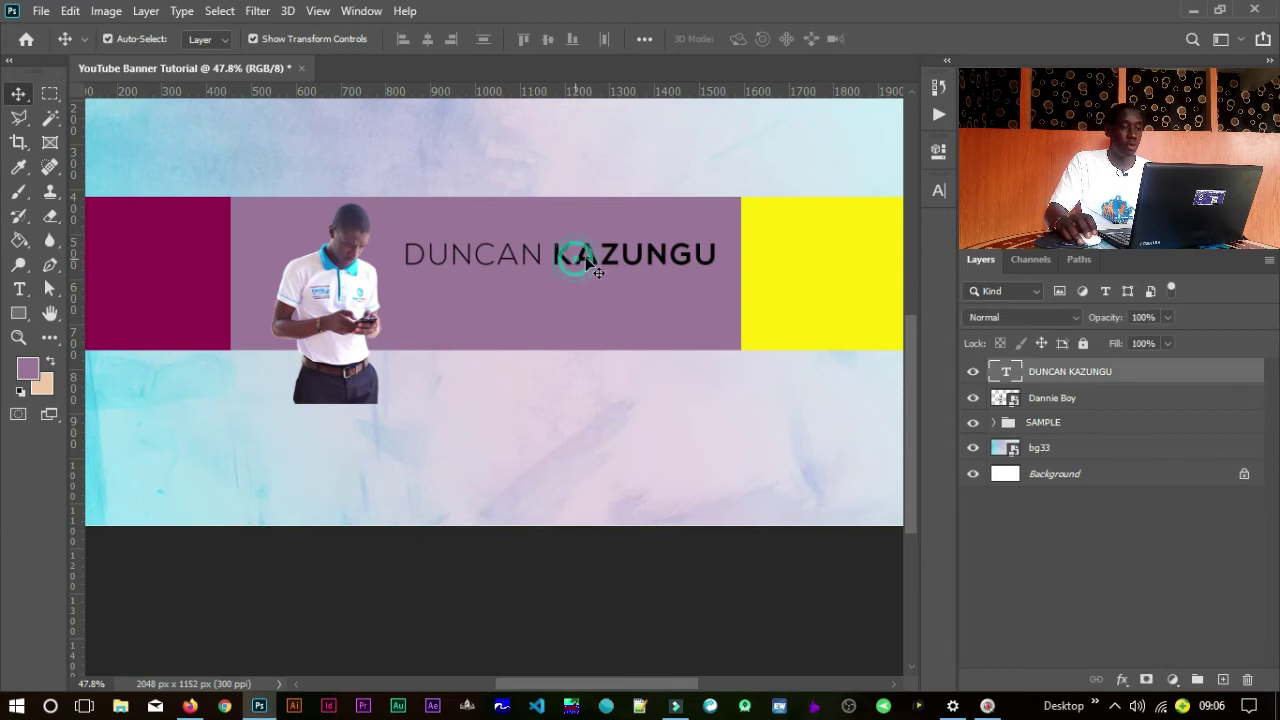
left_click_drag(592, 256, 592, 297)
double_click(592, 297)
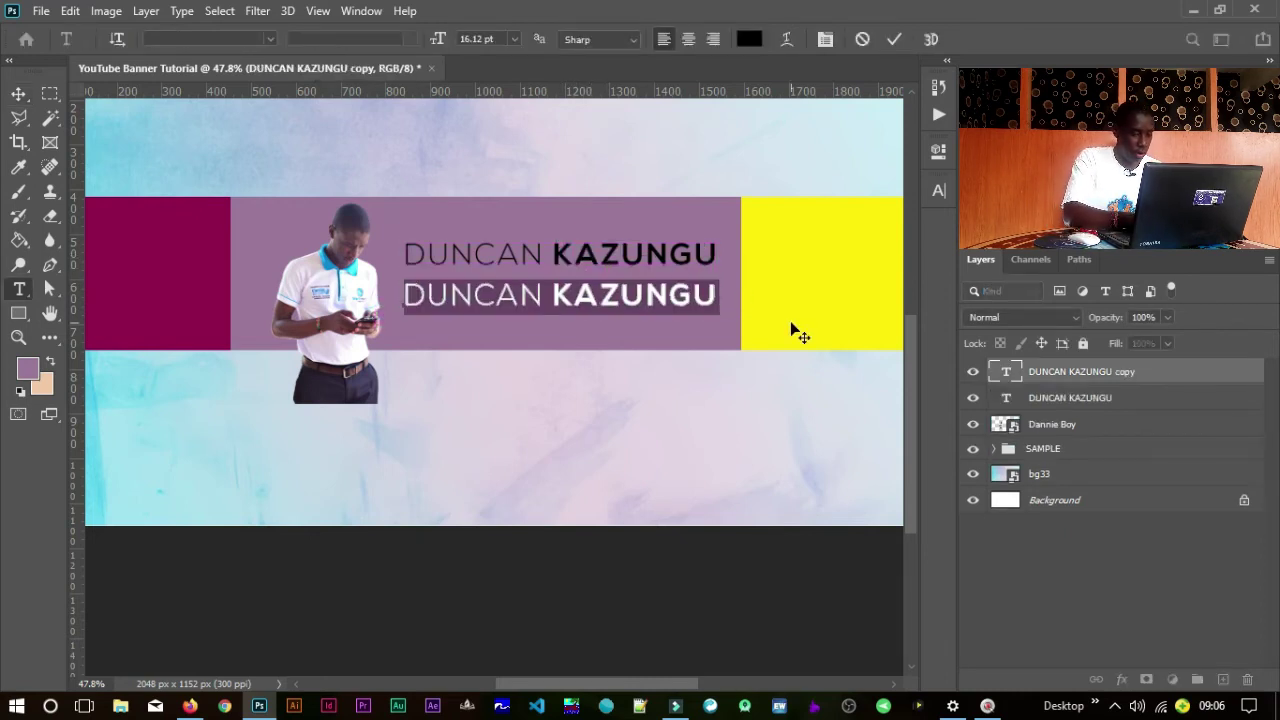
type("Follow me on Twitter @")
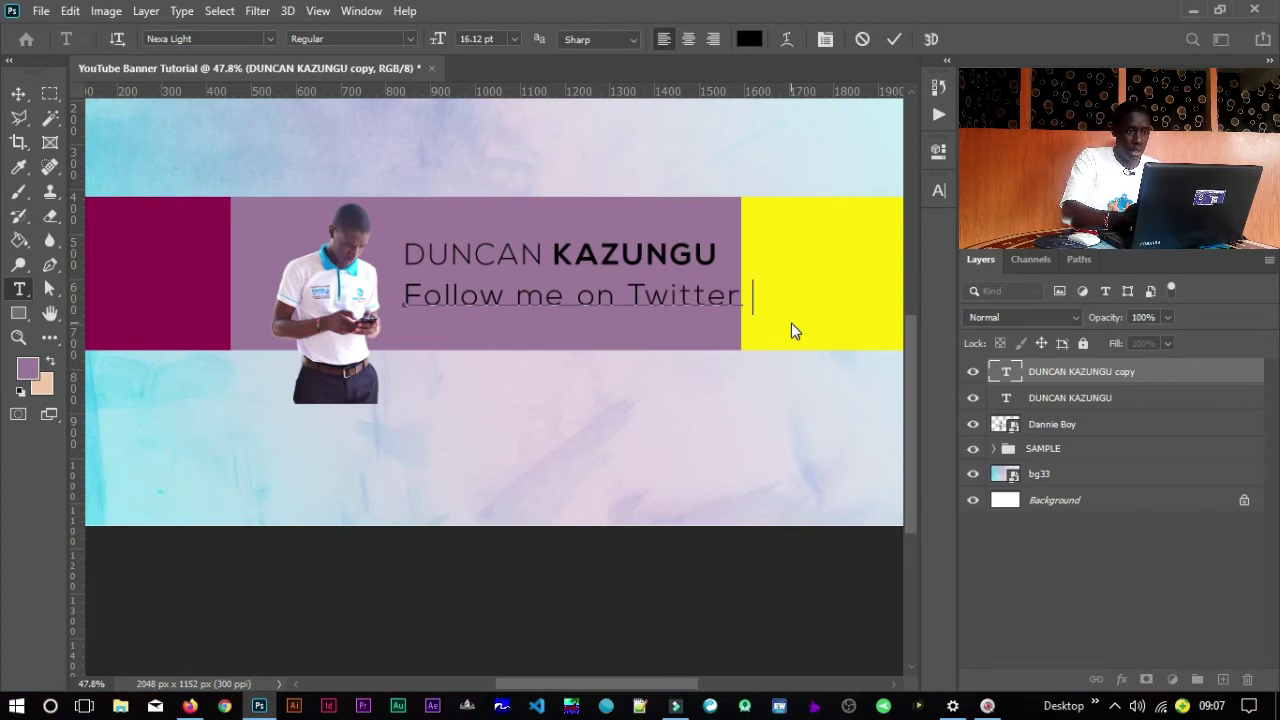
type("e")
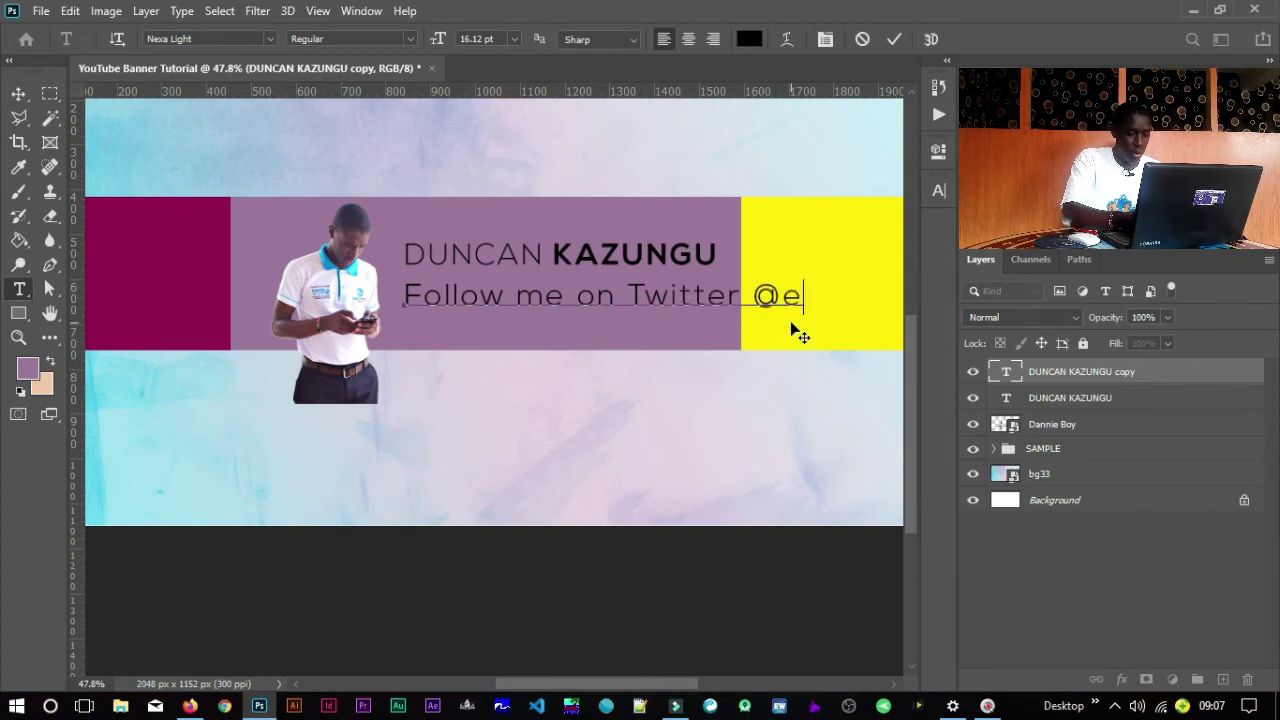
type("ro prod")
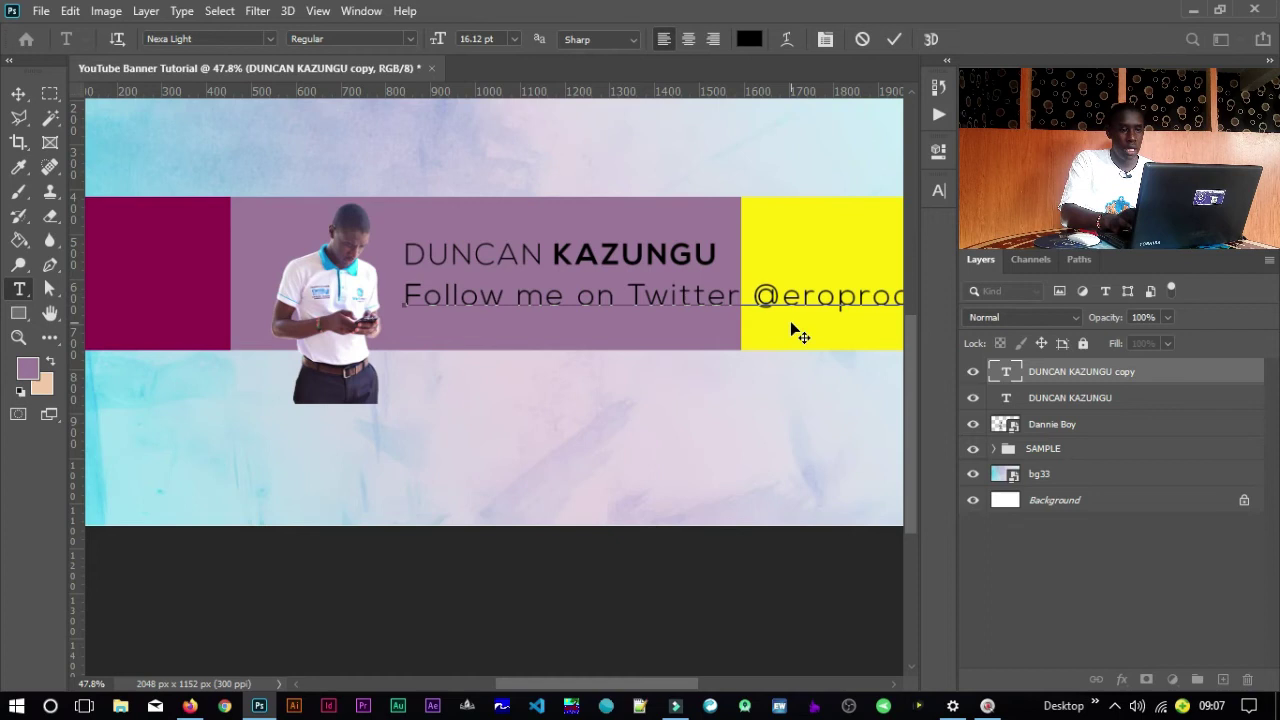
Step: Correct the mistyped Twitter handle, commit the line, and shrink it to 7.12 pt
key("Left")
key("Left")
key("Left")
key("Left")
key("Left")
key("BackSpace")
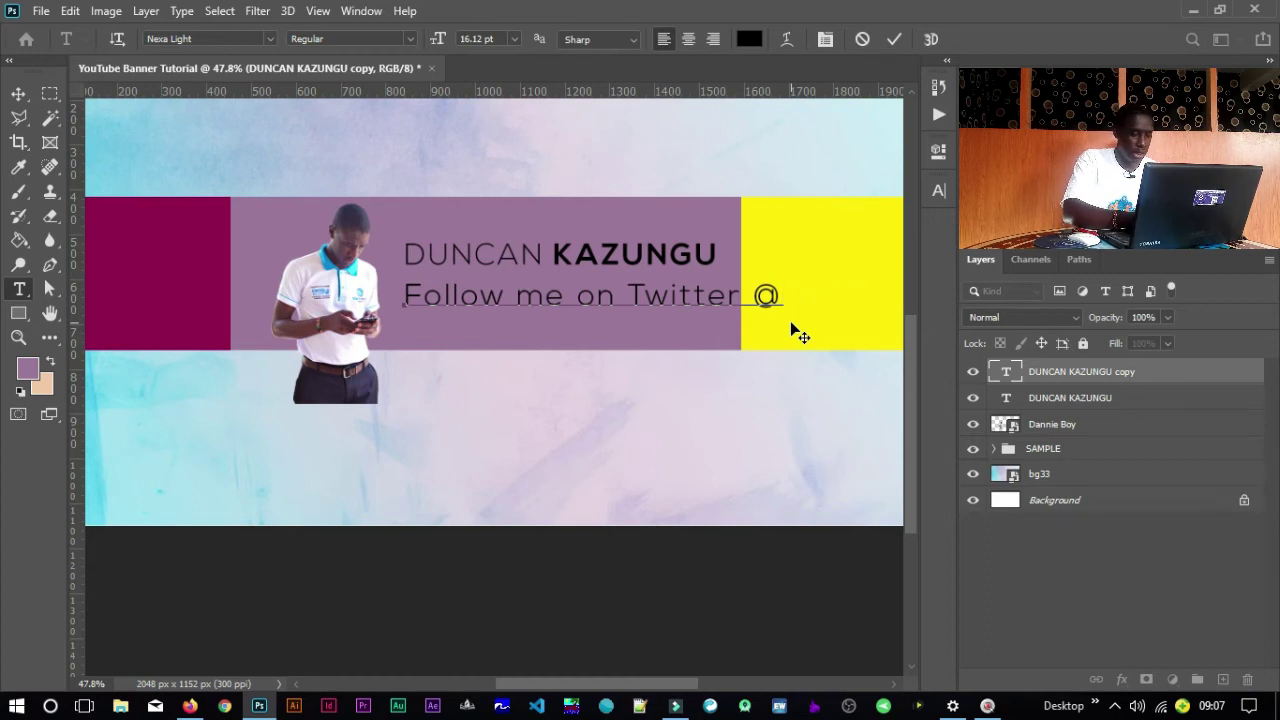
type("duncan")
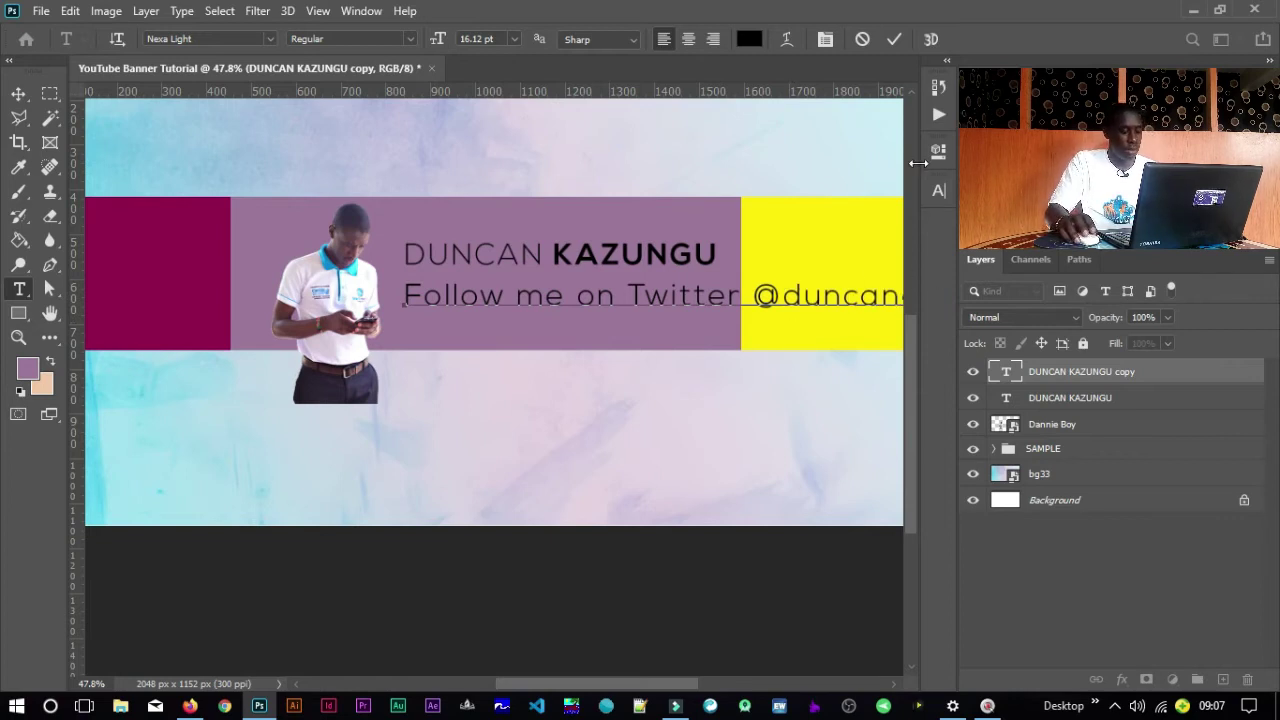
left_click(892, 44)
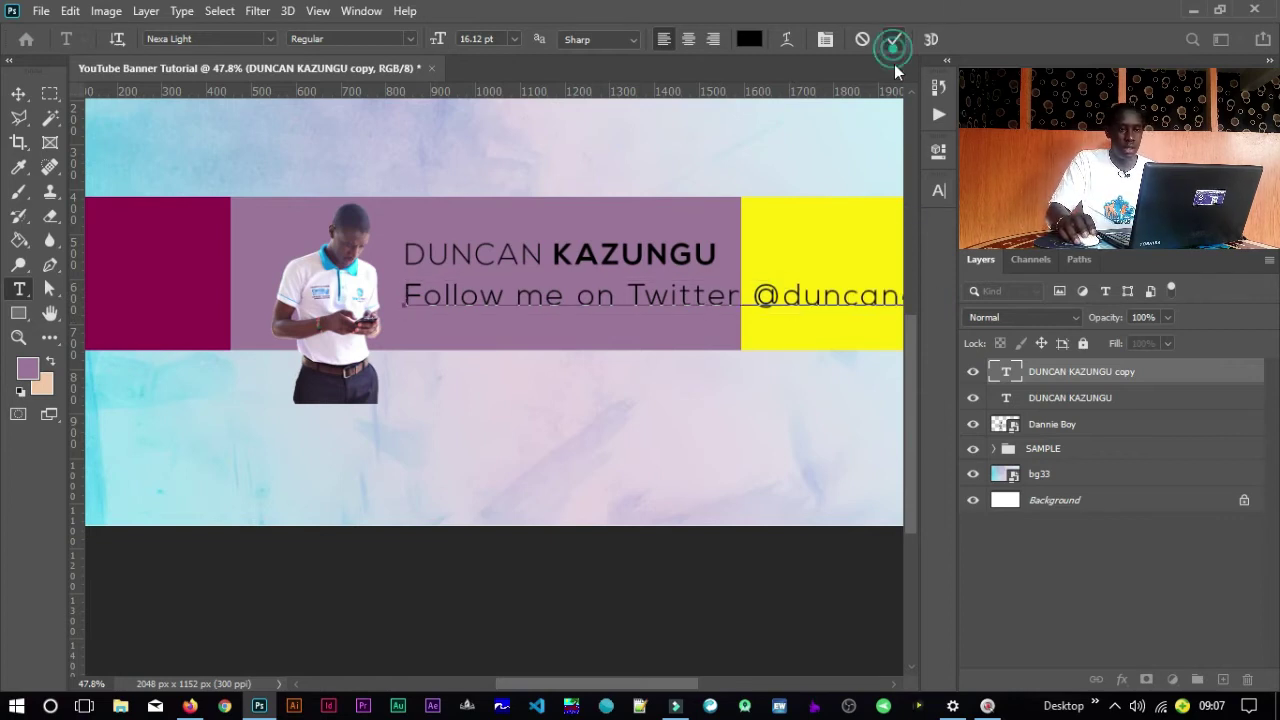
left_click(940, 191)
mouse_move(725, 250)
left_mouse_down()
mouse_move(716, 241)
mouse_move(727, 245)
left_mouse_up()
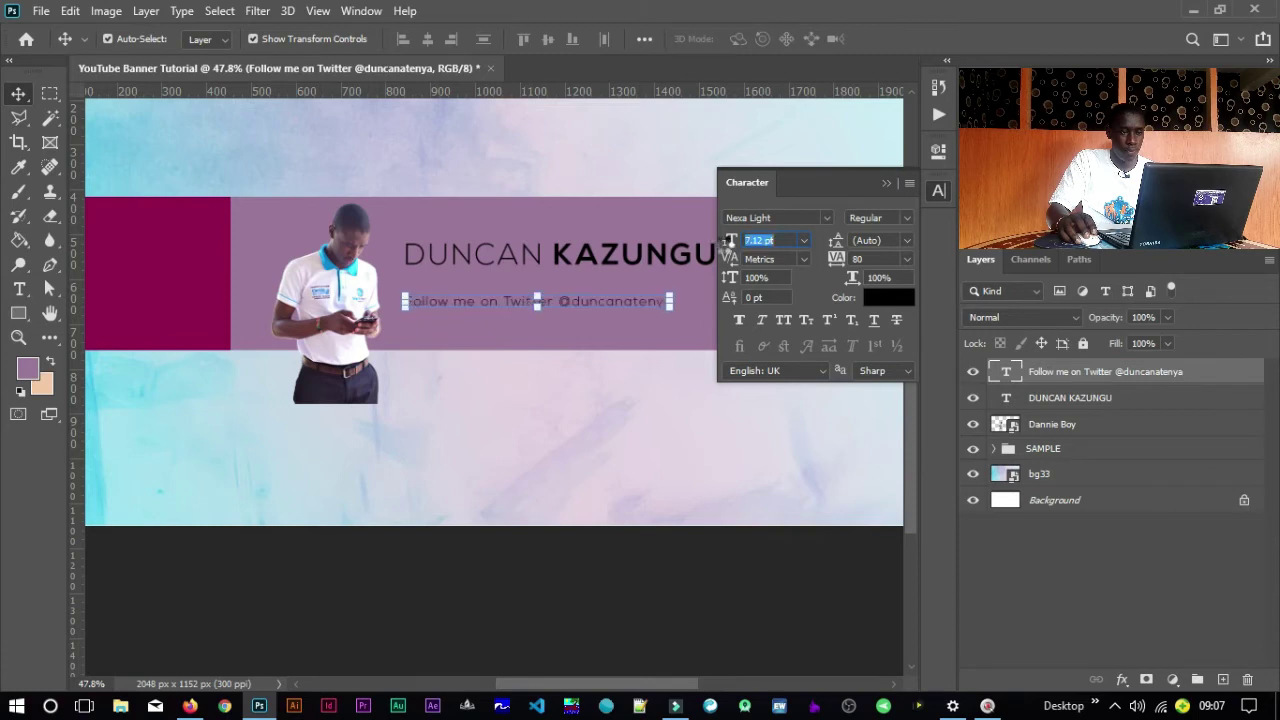
Step: Centre the Twitter line under the name and Alt-drag a copy of it just below
left_click(889, 183)
left_click_drag(625, 304, 647, 293)
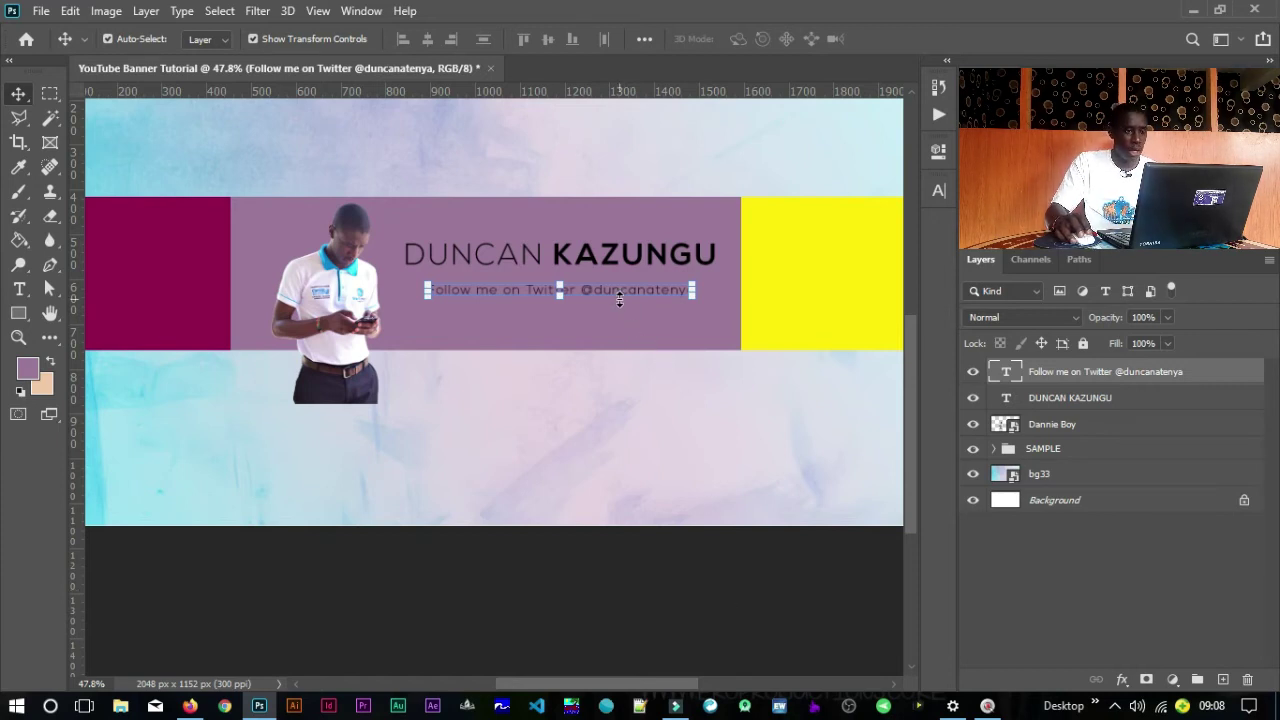
left_click_drag(617, 292, 614, 321)
Step: Drop the duplicate below the Twitter line and retype it as 'Please Consider Subscribing'
left_click_drag(616, 329, 616, 329)
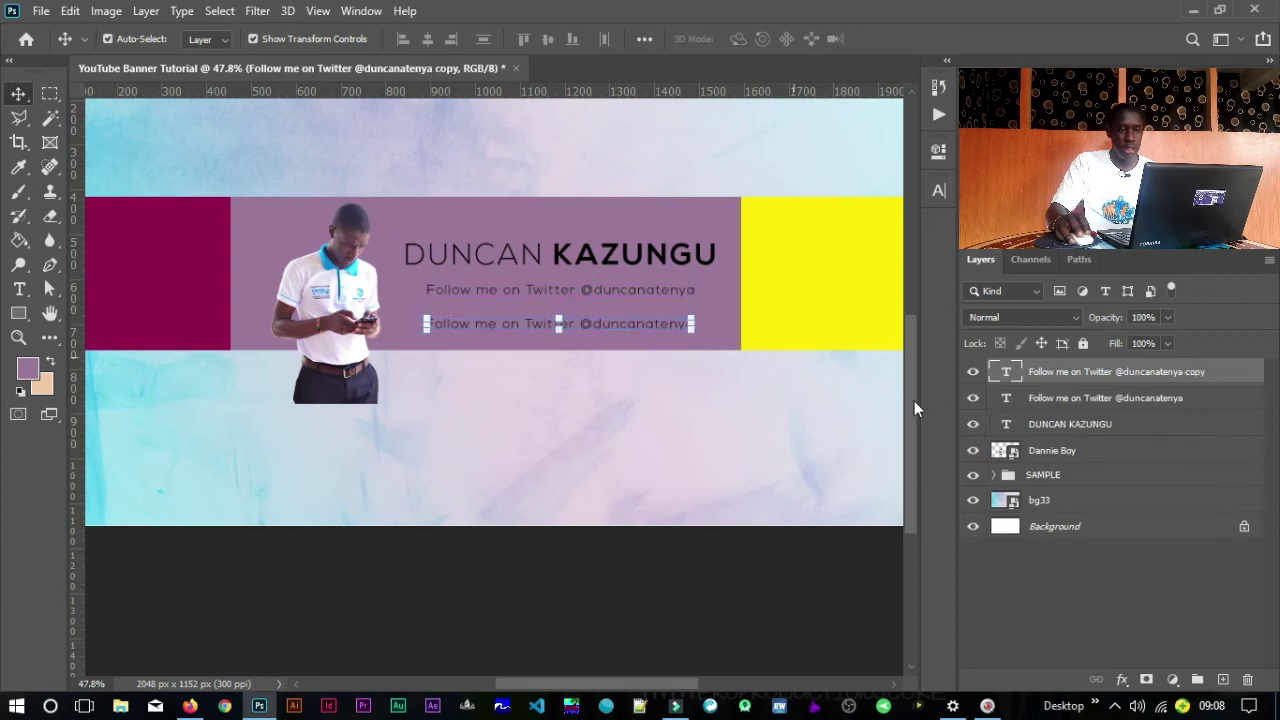
left_click(649, 331)
key("Escape")
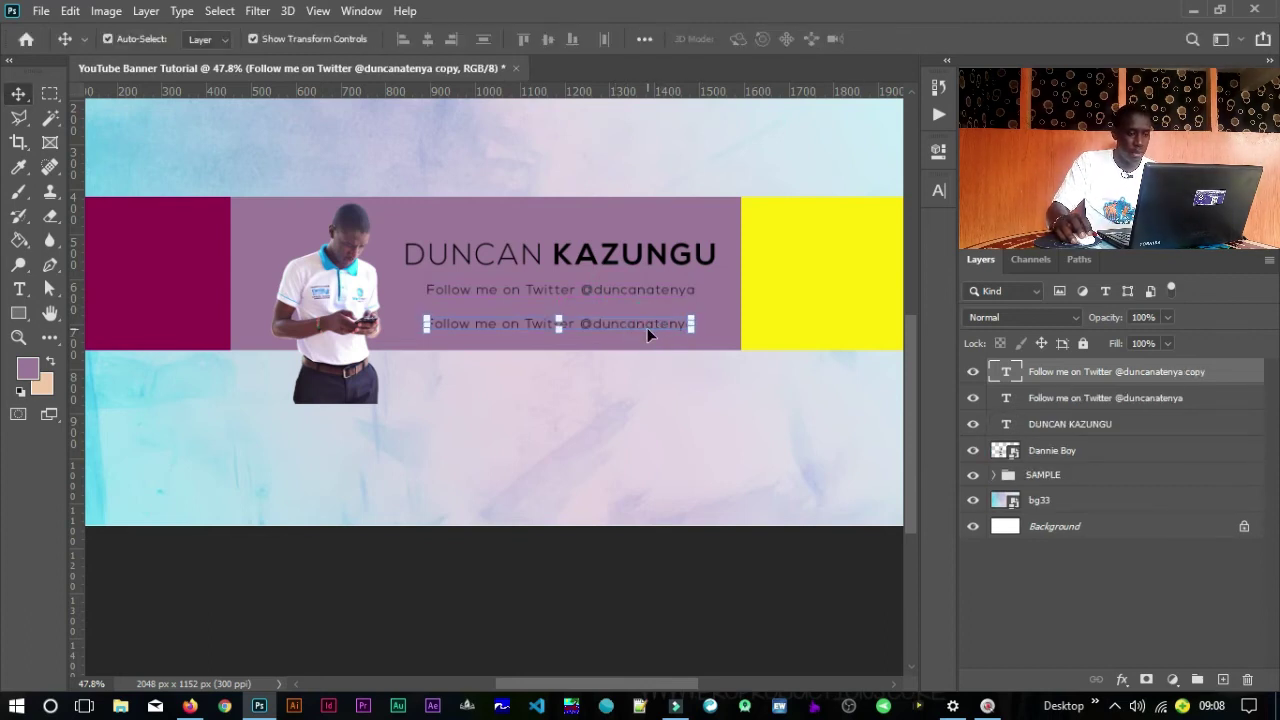
double_click(646, 326)
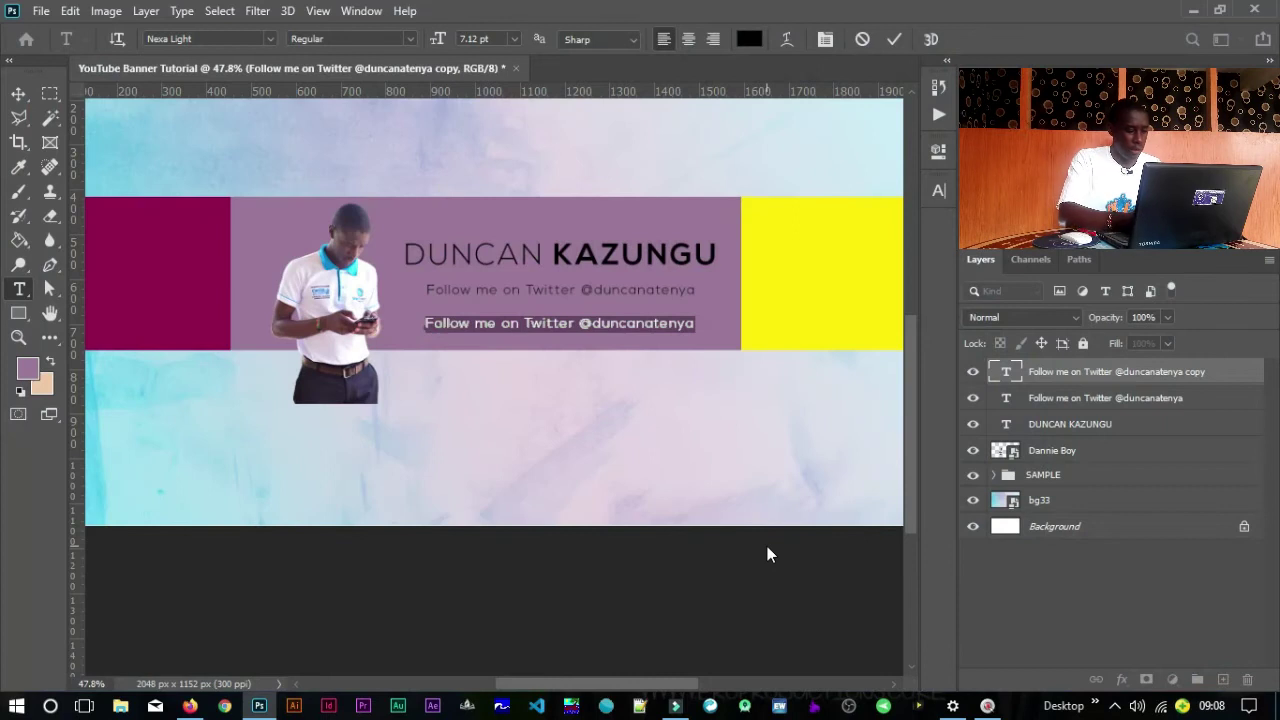
type("Please Consider Subscribing")
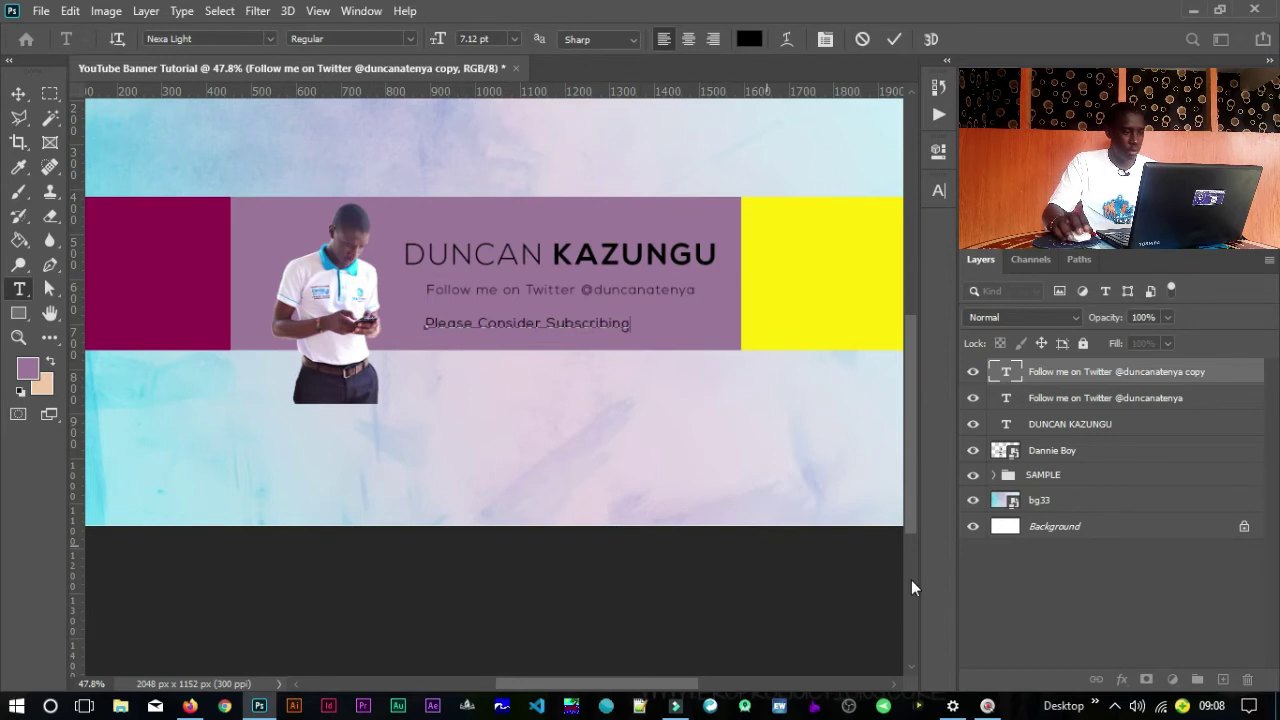
Step: Set the whole subscribe line to Nexa Bold and commit the edit
key("ctrl+a")
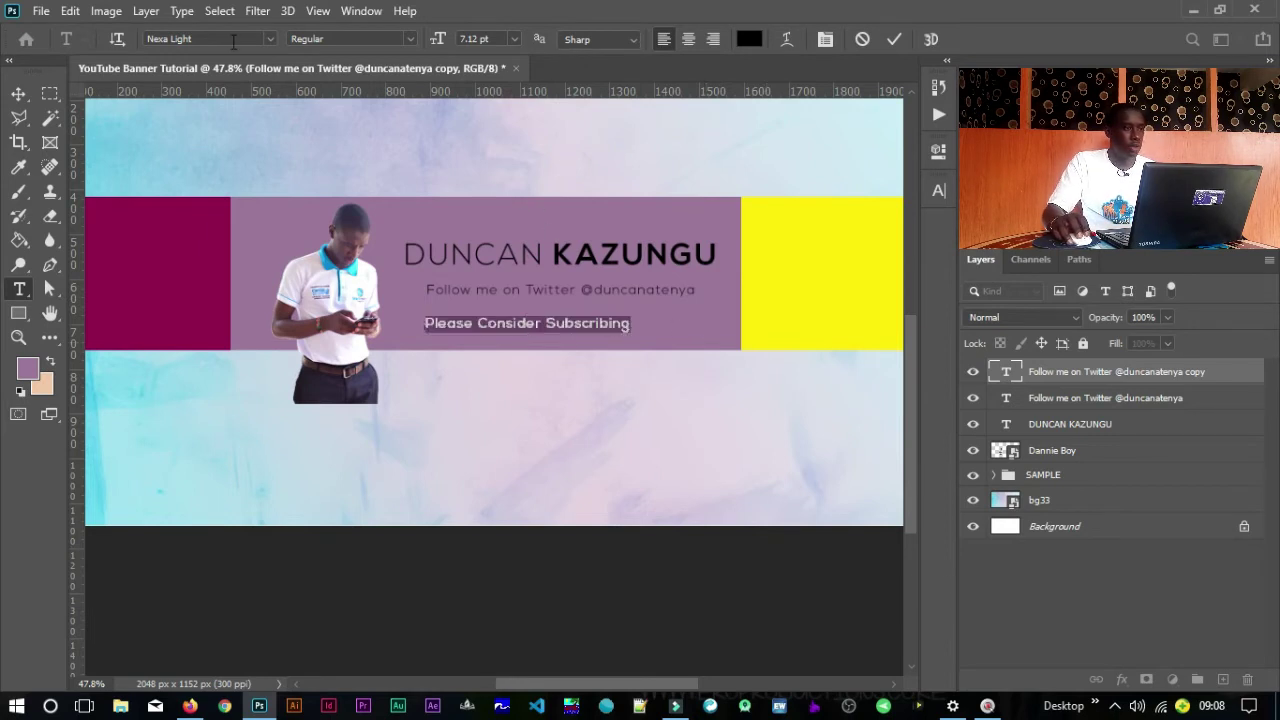
left_click(233, 39)
type("ne")
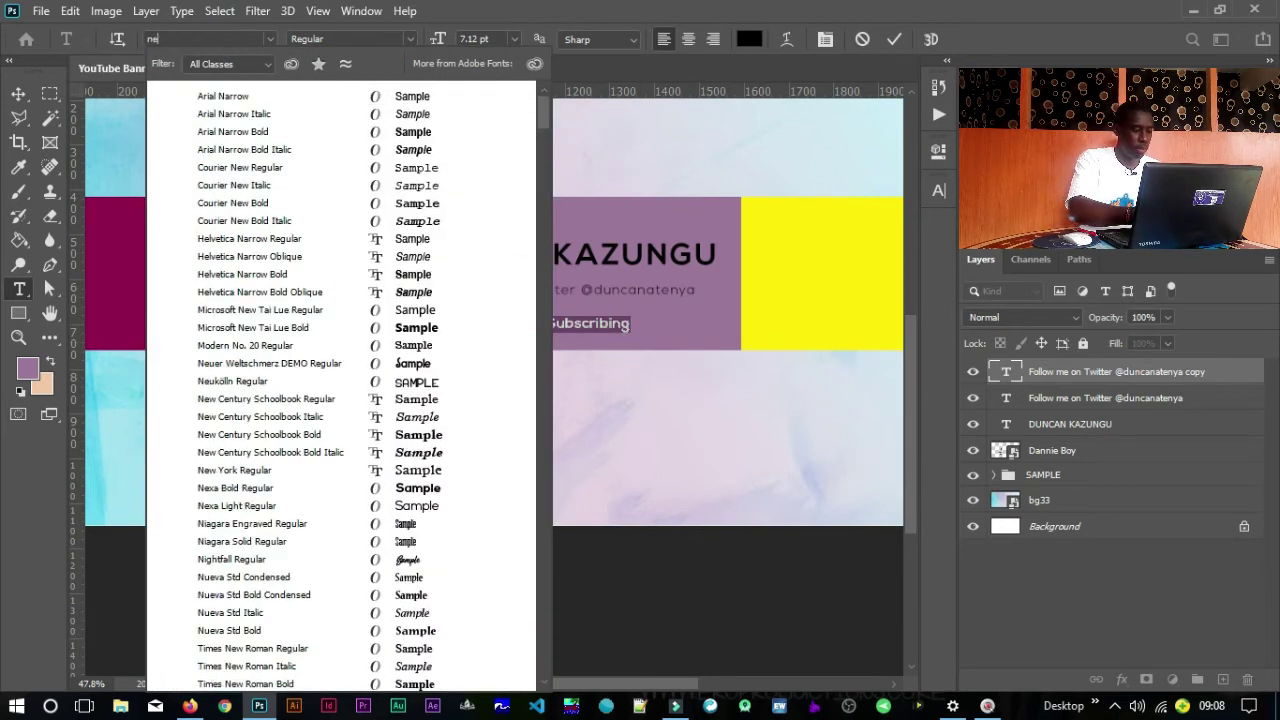
type("xa Bold")
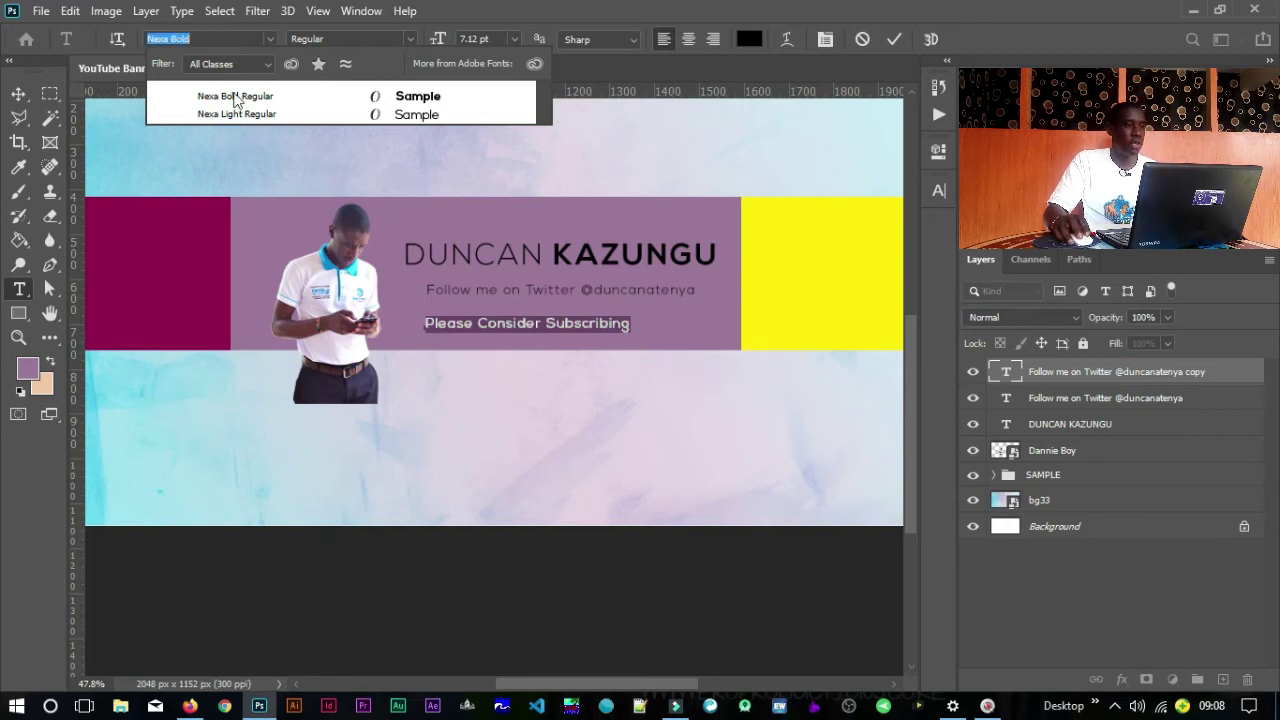
left_click(235, 98)
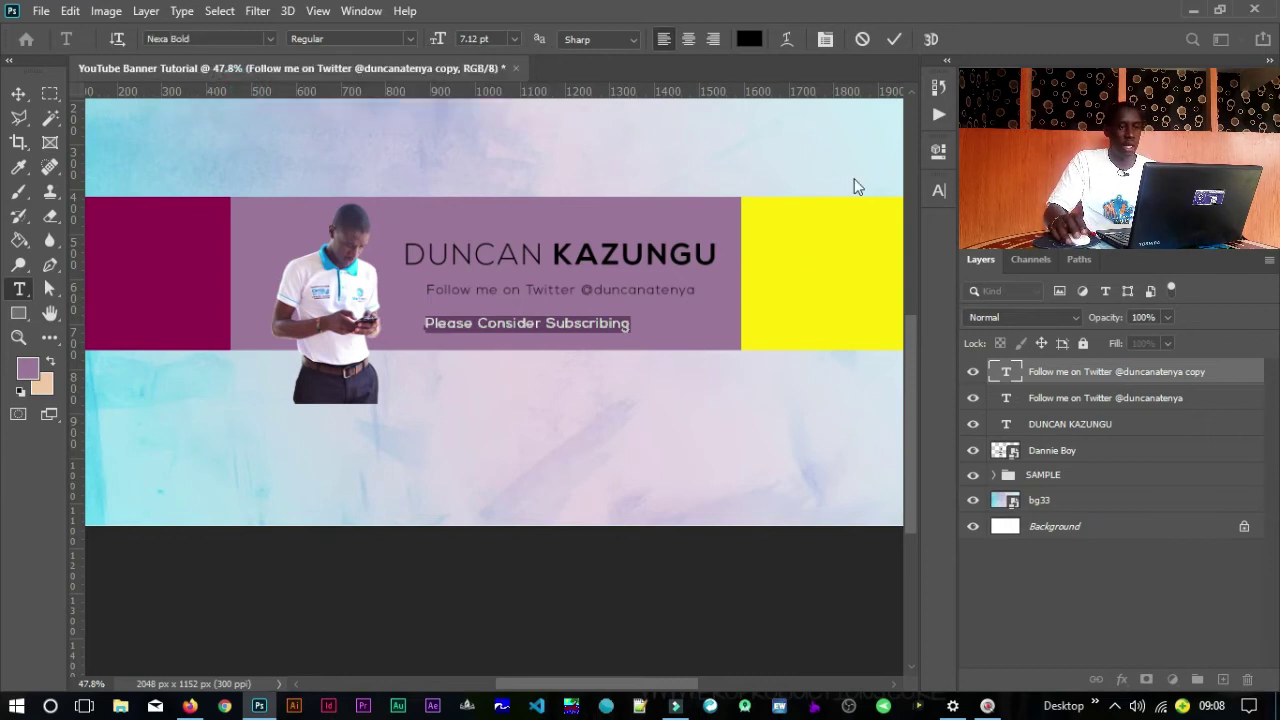
left_click(895, 38)
Step: Centre the subscribe line under the Twitter line, zoom out, and select the bg33 layer
key("v")
left_click_drag(582, 323, 614, 319)
key("ctrl+space")
left_click_drag(768, 322, 741, 320)
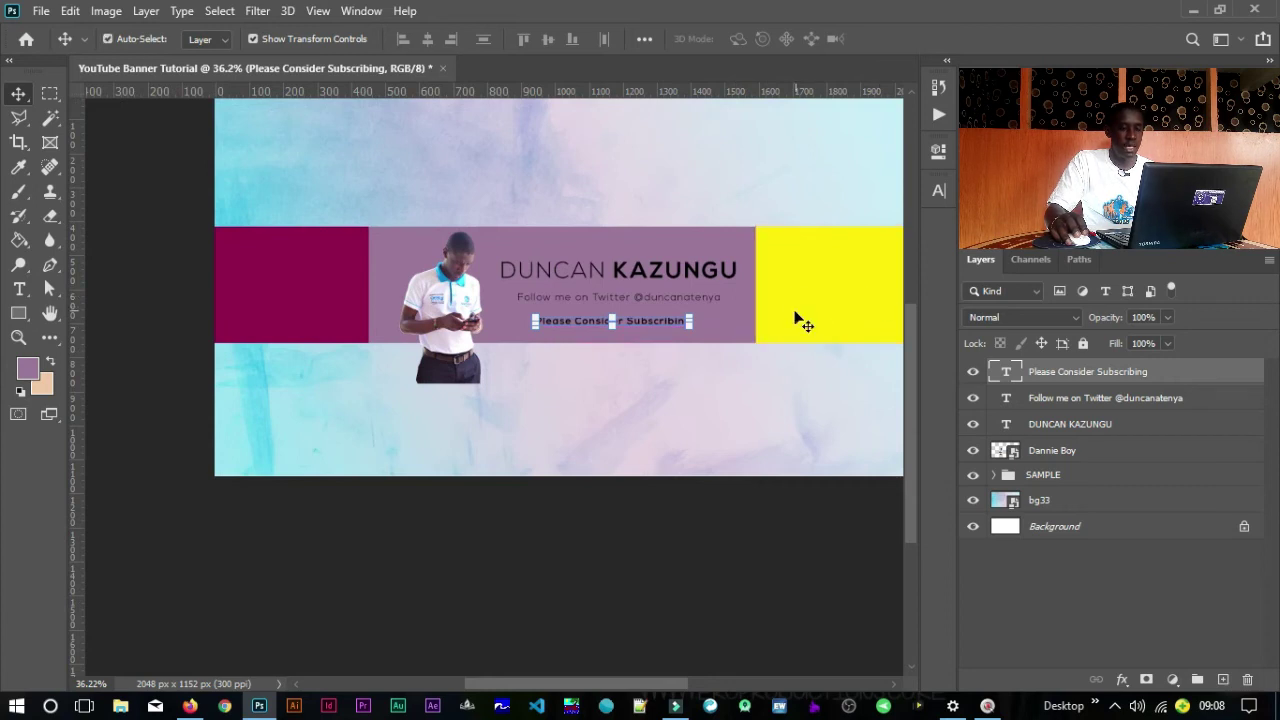
left_click_drag(777, 303, 749, 340)
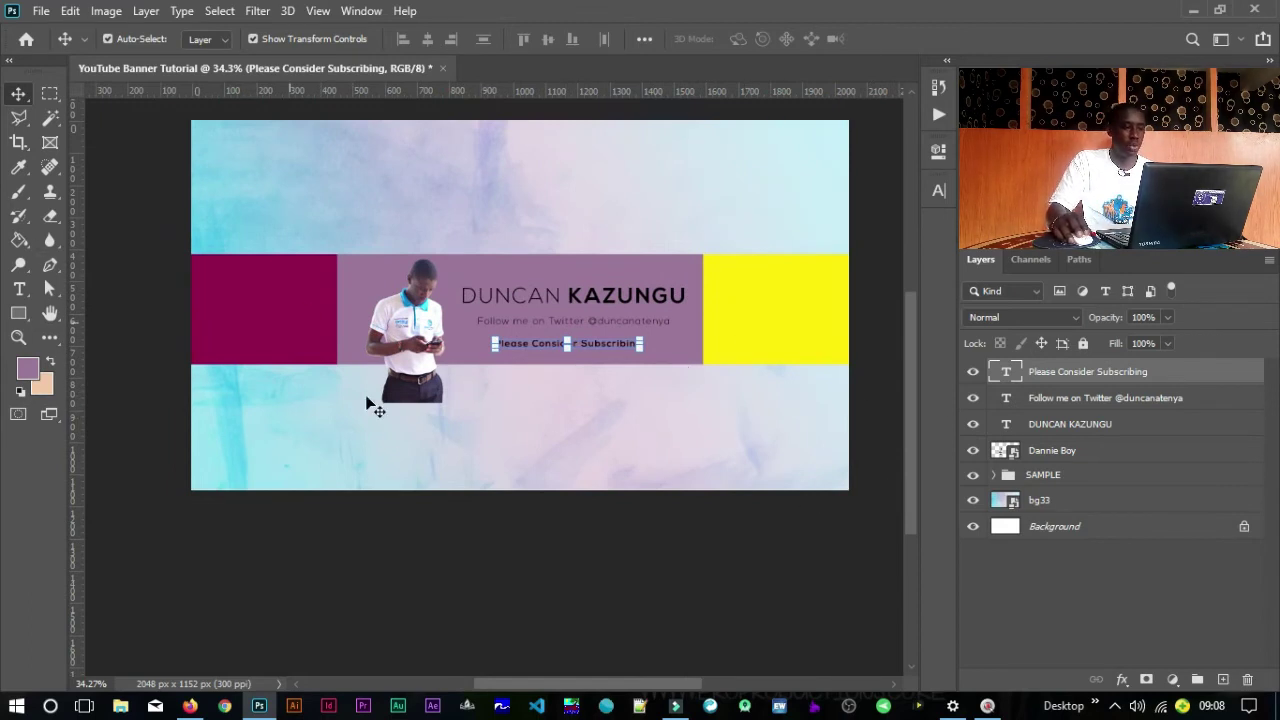
left_click(369, 418)
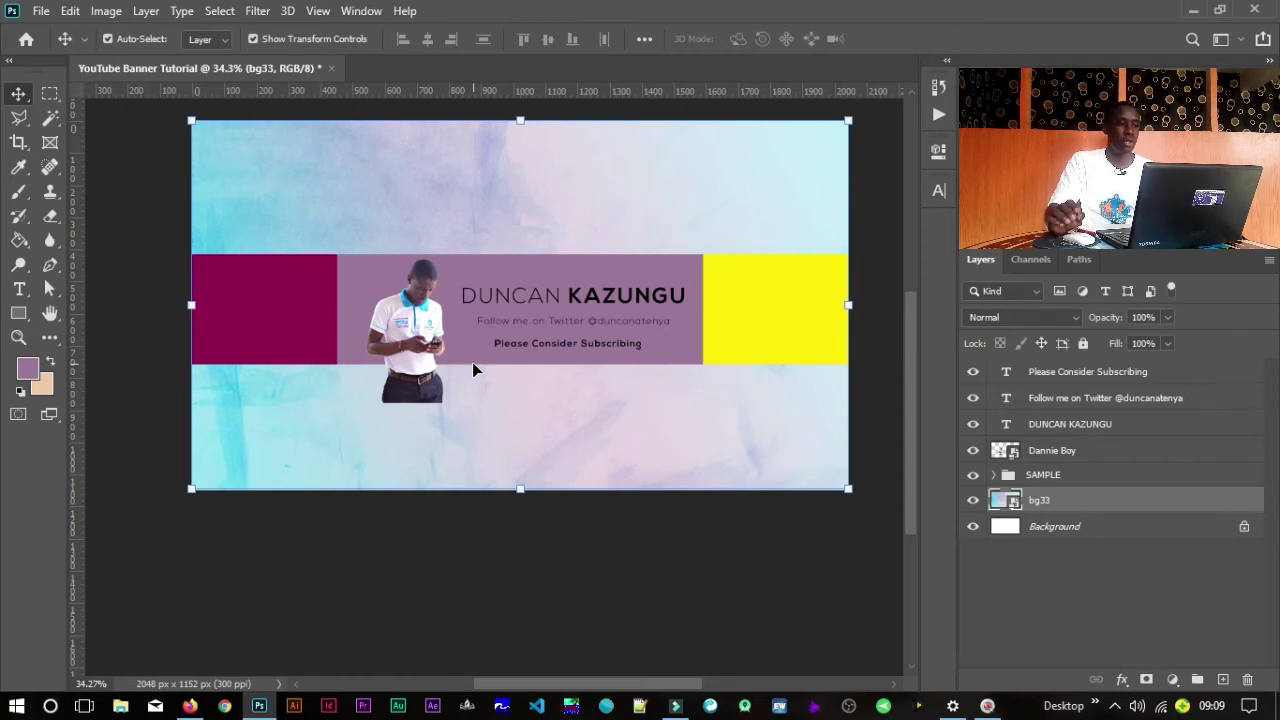
left_click(45, 15)
Step: Place the Best photo from Pictures > Atenya onto the banner as an embedded image
left_click(86, 381)
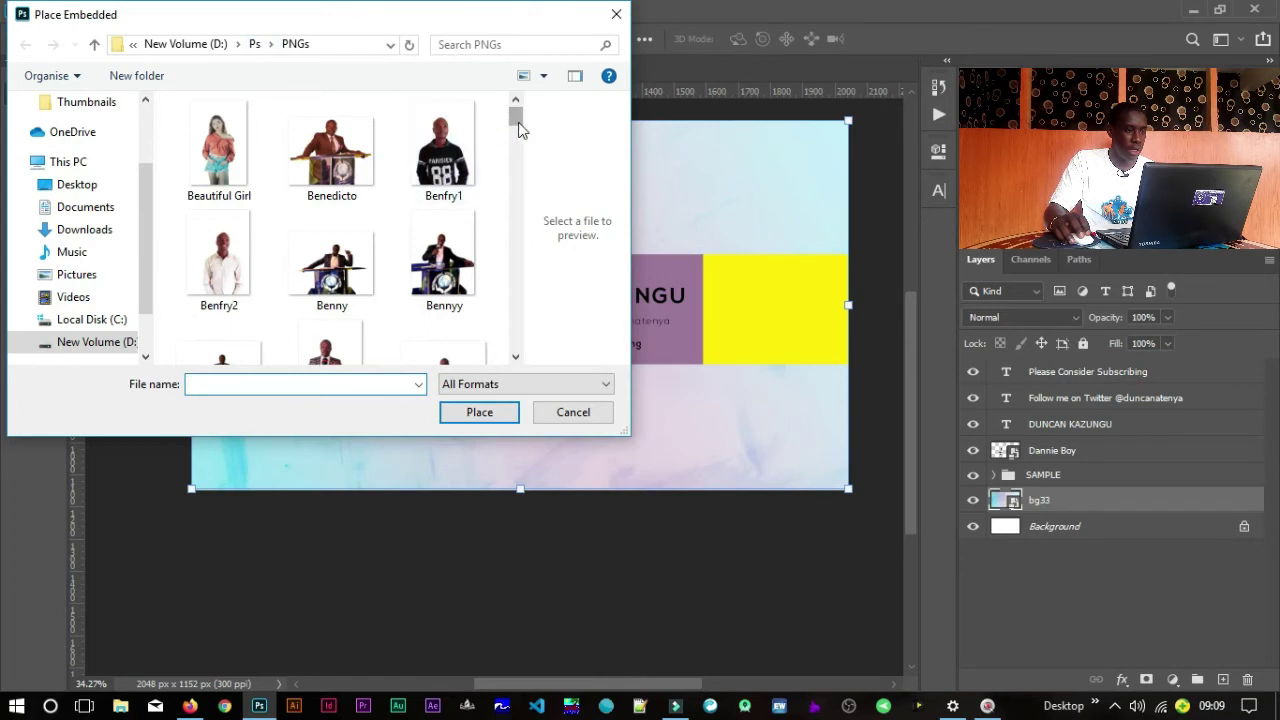
left_click(240, 45)
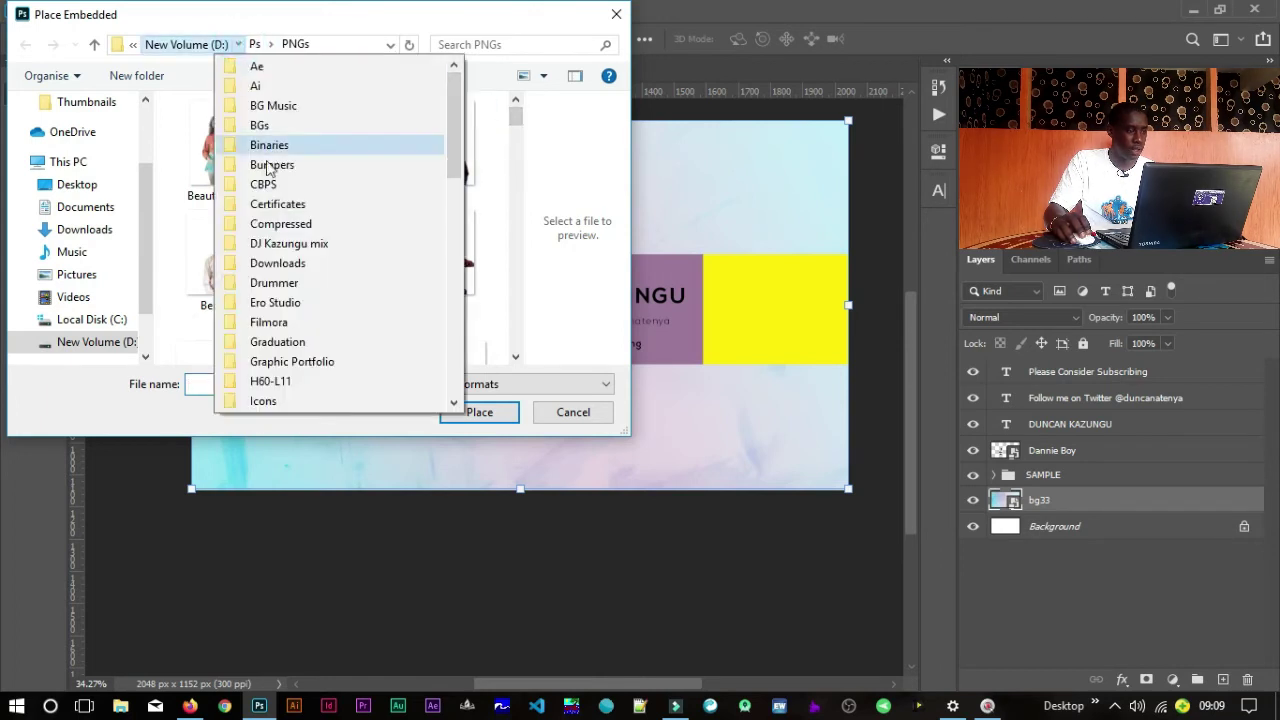
scroll(295, 327, "down", 6)
scroll(272, 396, "down", 3)
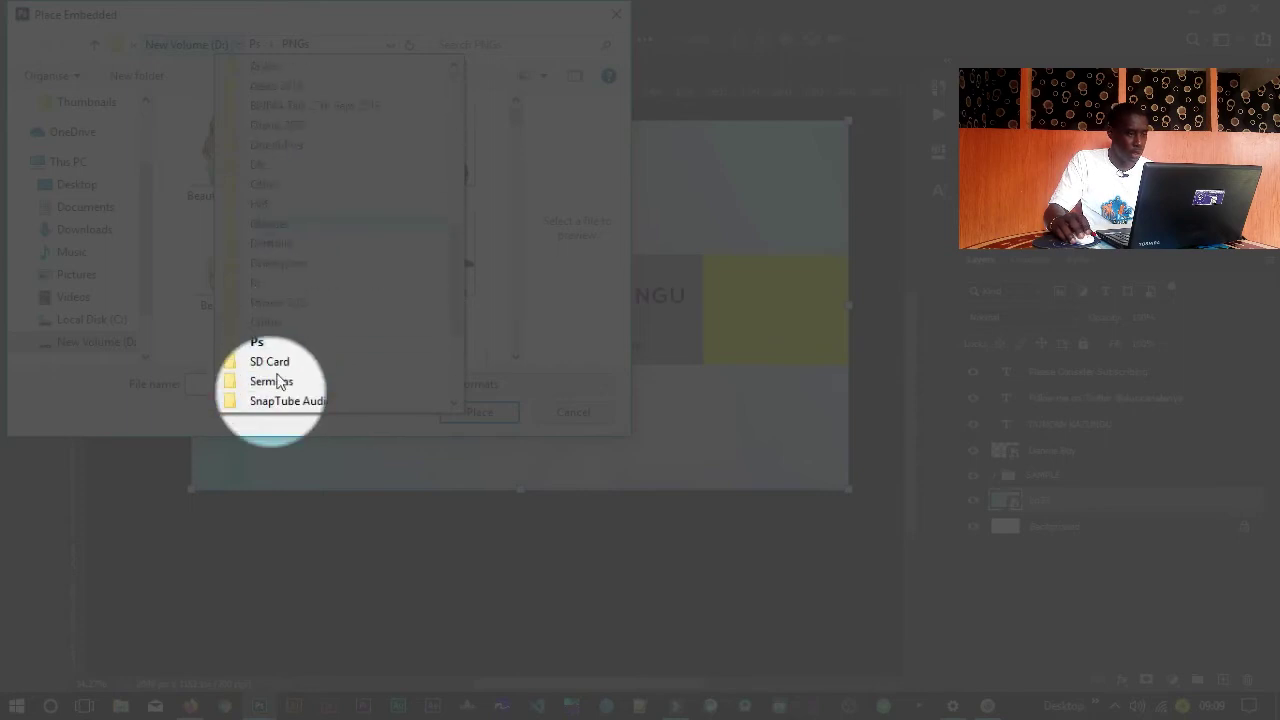
left_click(280, 224)
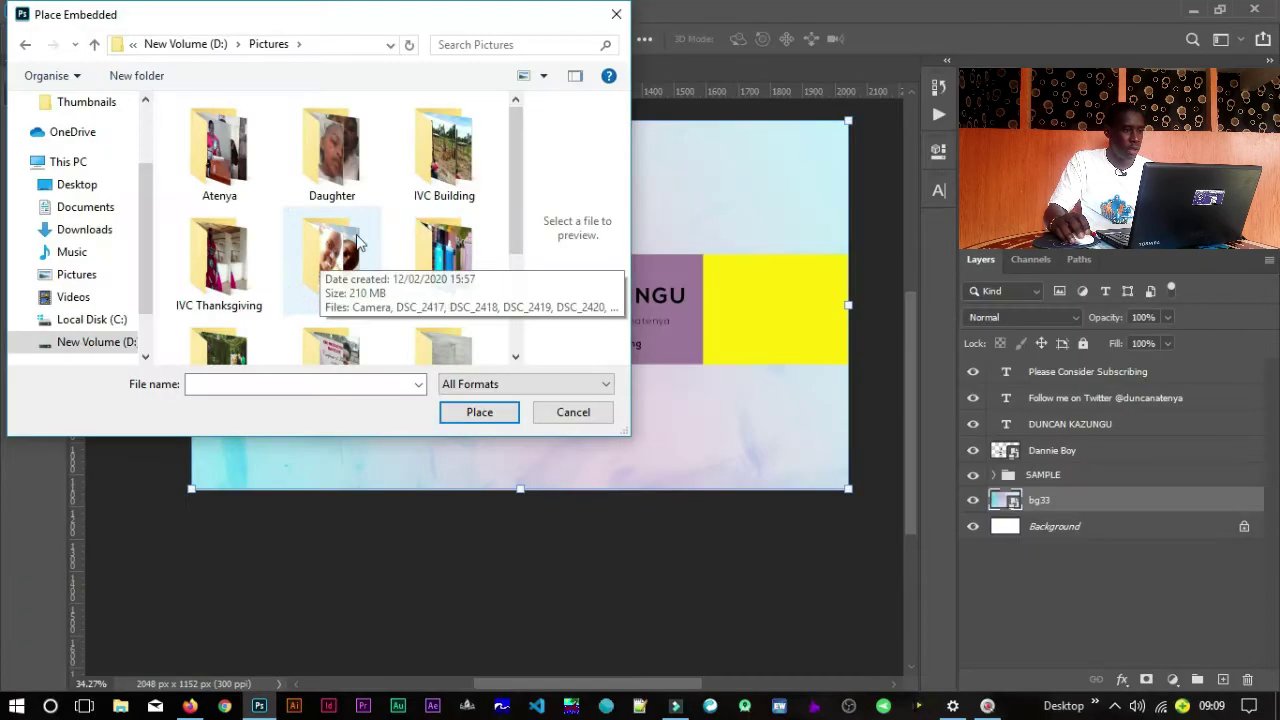
left_click(233, 165)
double_click(233, 165)
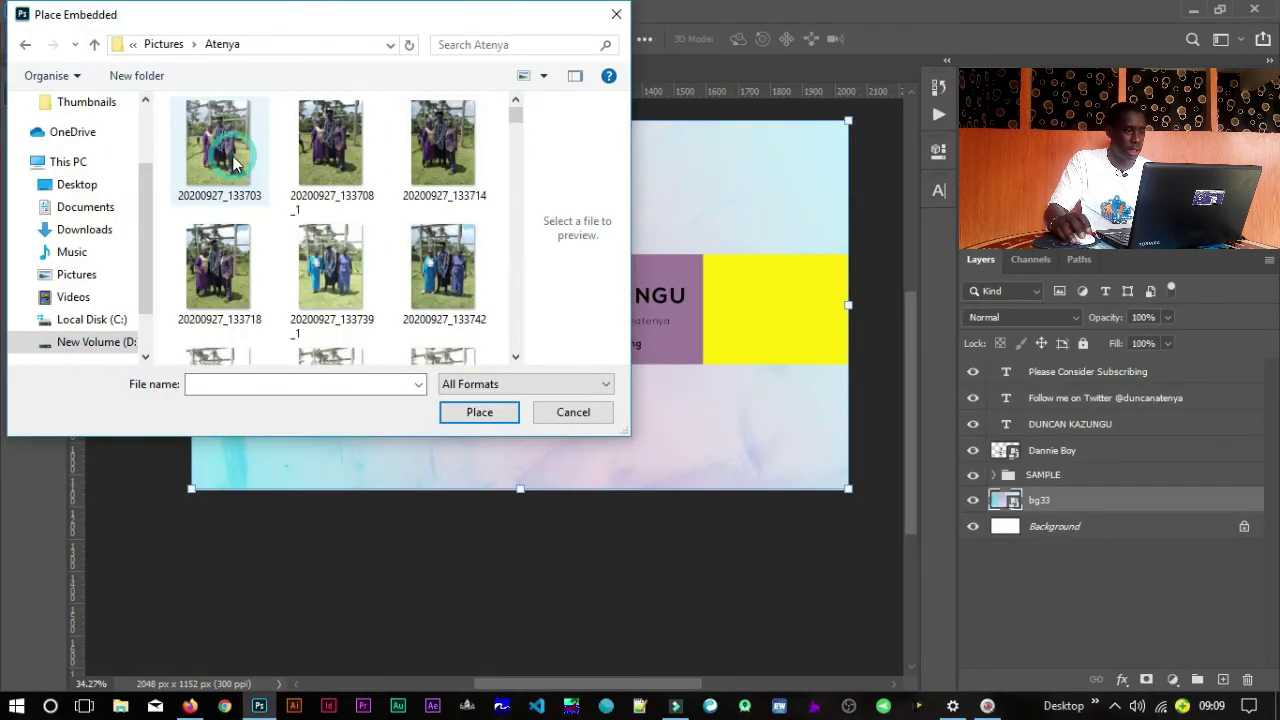
mouse_move(512, 122)
left_mouse_down()
mouse_move(524, 195)
mouse_move(523, 145)
left_mouse_up()
left_click(321, 310)
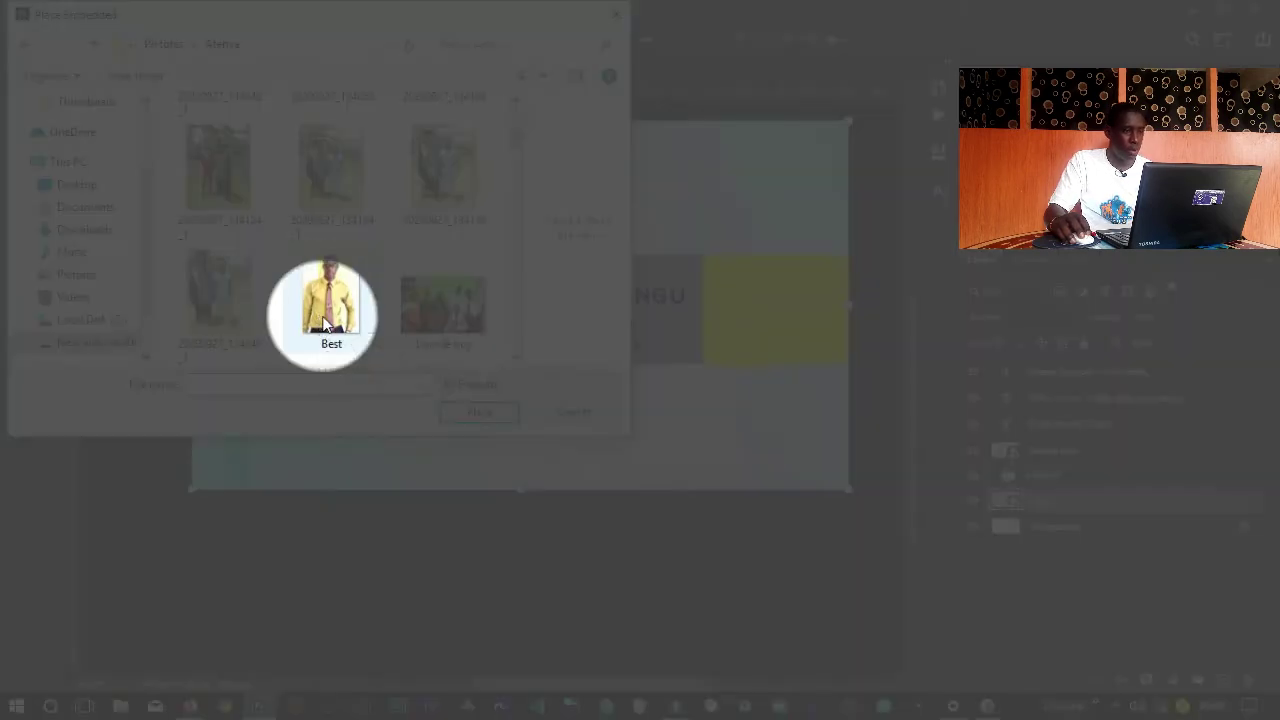
left_click(468, 413)
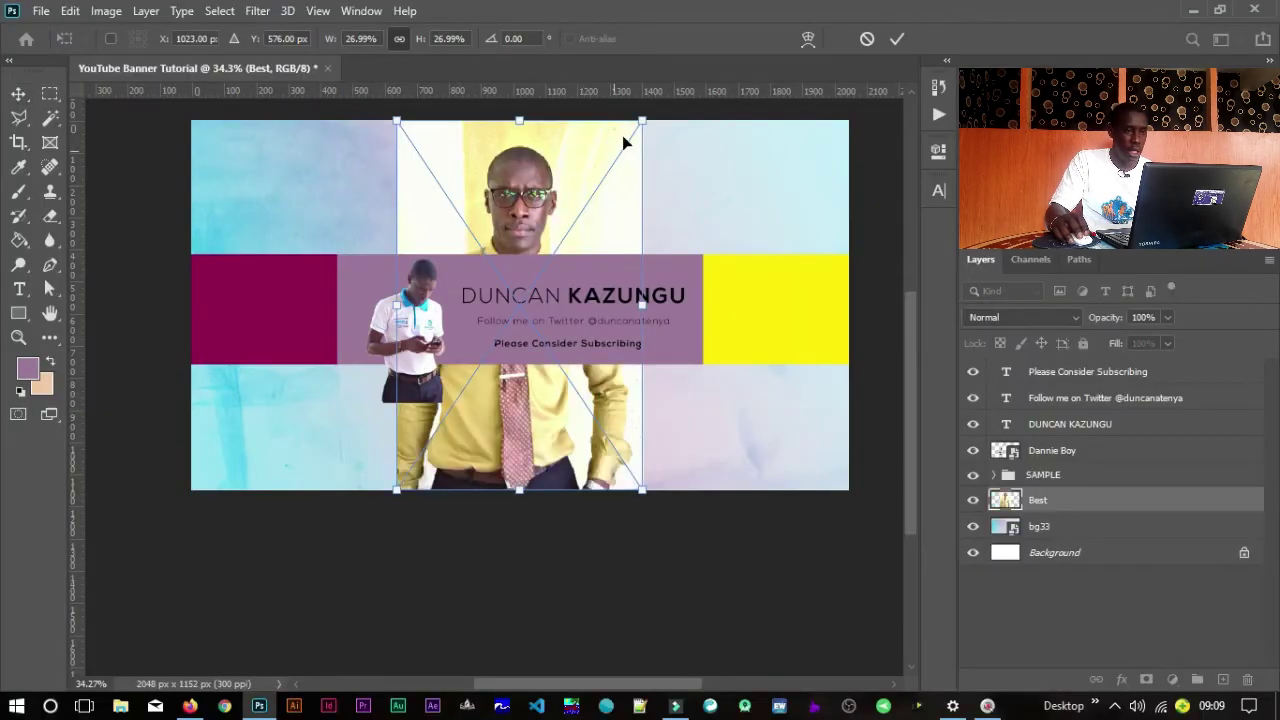
Step: Resize the Best portrait, move its layer to the top, and position it over the yellow block
left_click_drag(643, 122, 826, 262)
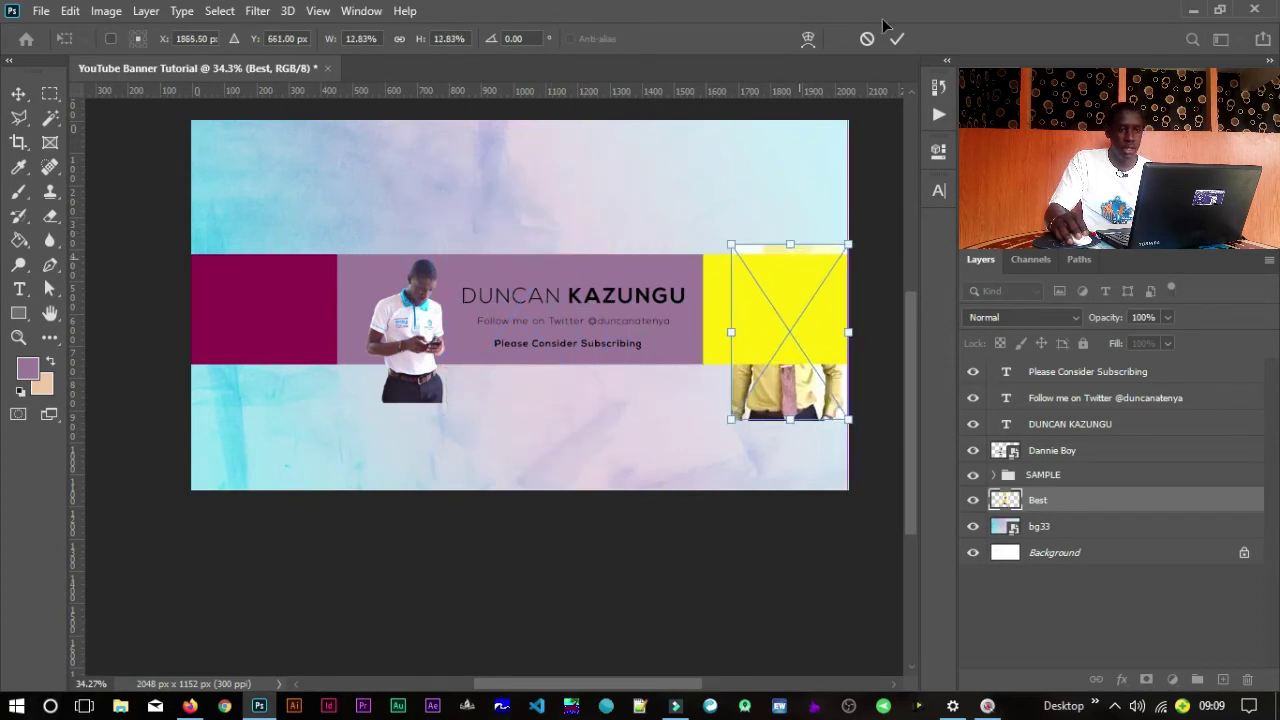
left_click(896, 38)
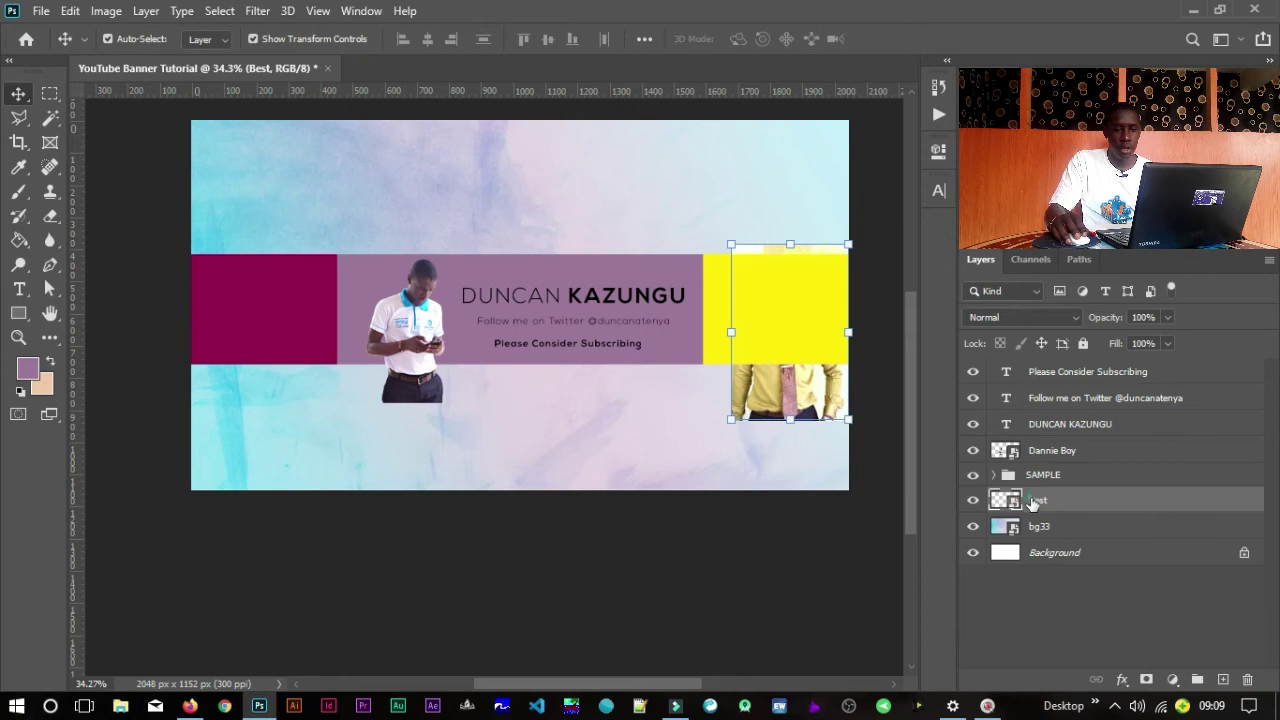
left_click_drag(1045, 503, 1034, 368)
left_click_drag(800, 289, 772, 286)
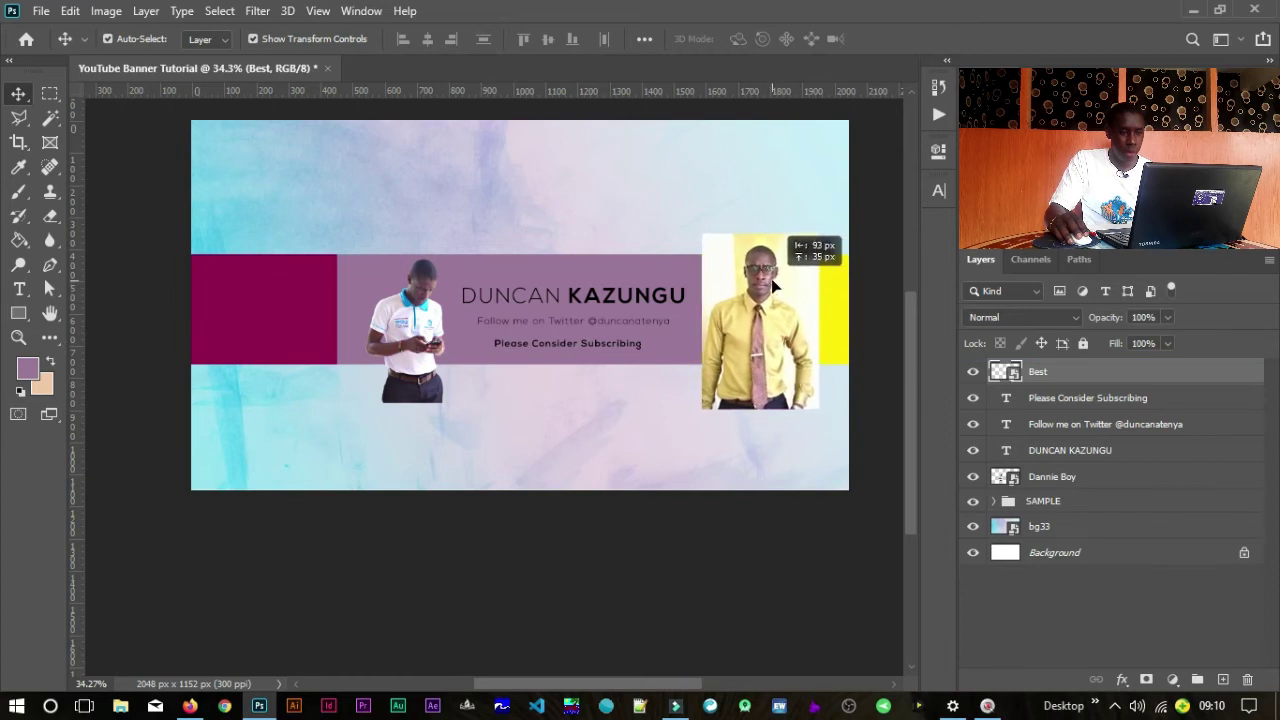
left_click_drag(821, 412, 881, 443)
left_click(898, 39)
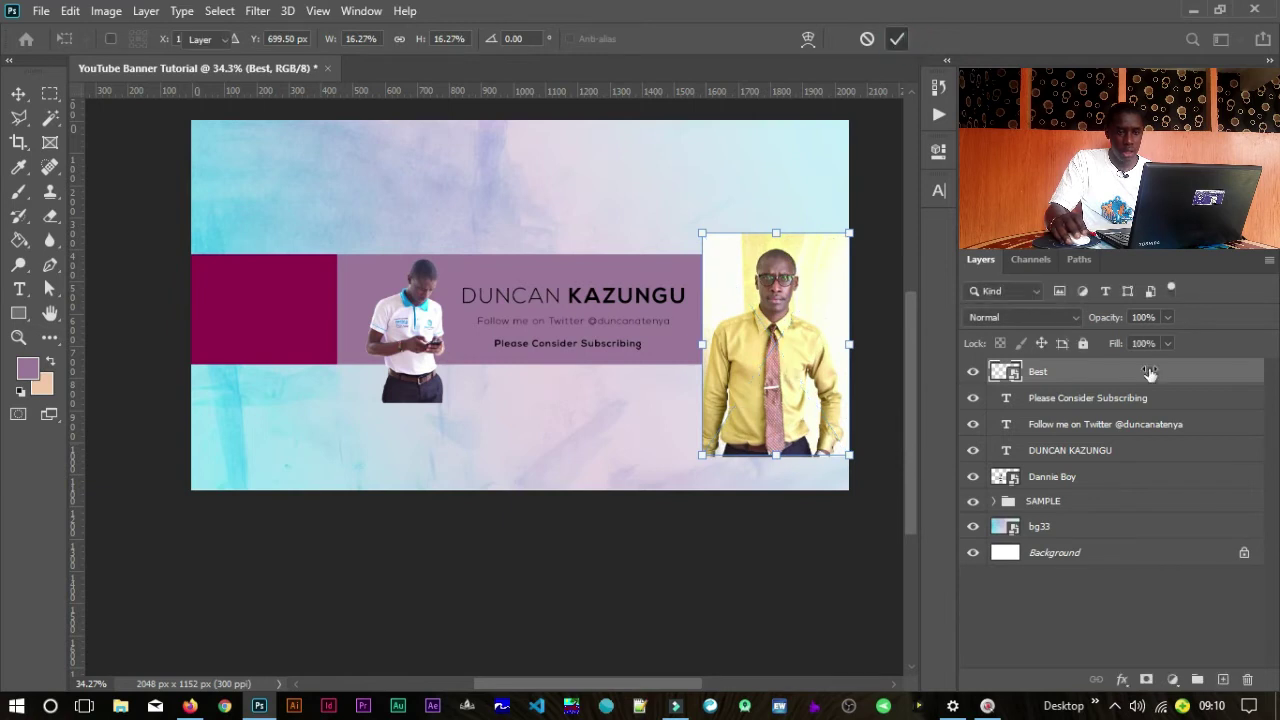
Step: Briefly lower the Best layer to 83% opacity, nudge it down 1 px, and restore 100%
left_click_drag(1113, 323, 1097, 323)
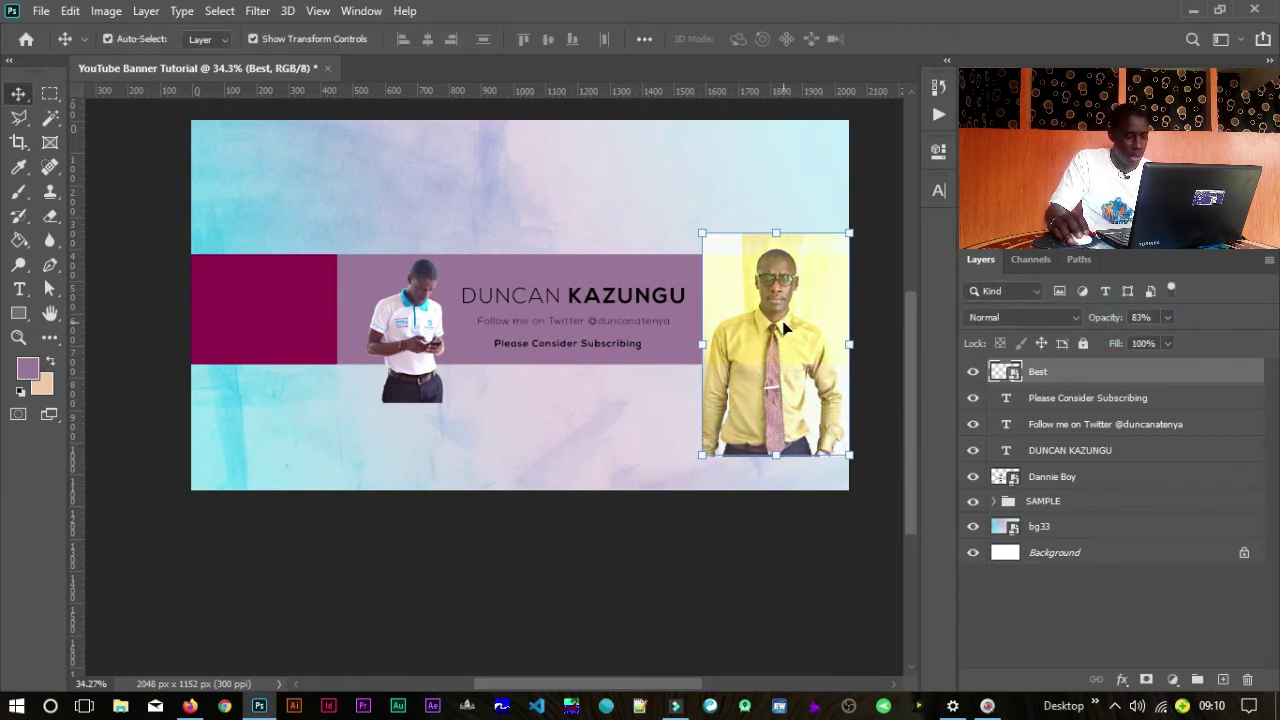
left_click_drag(781, 314, 668, 312)
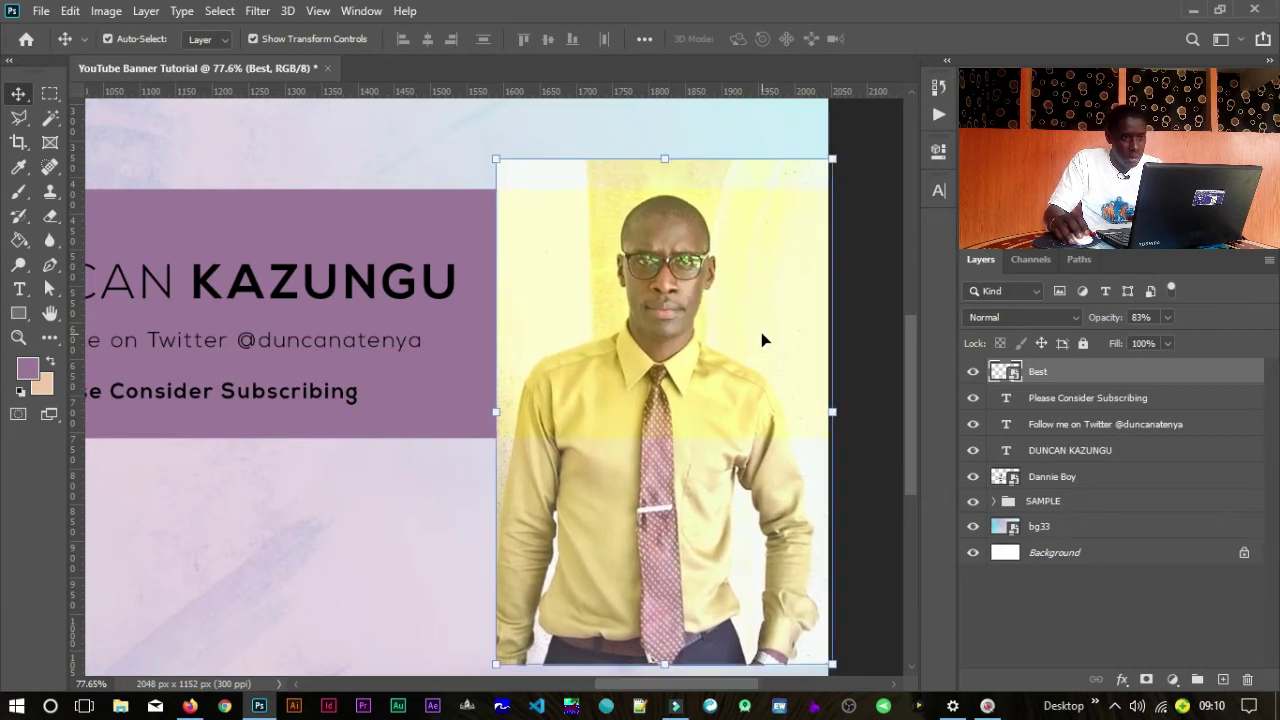
key("Down")
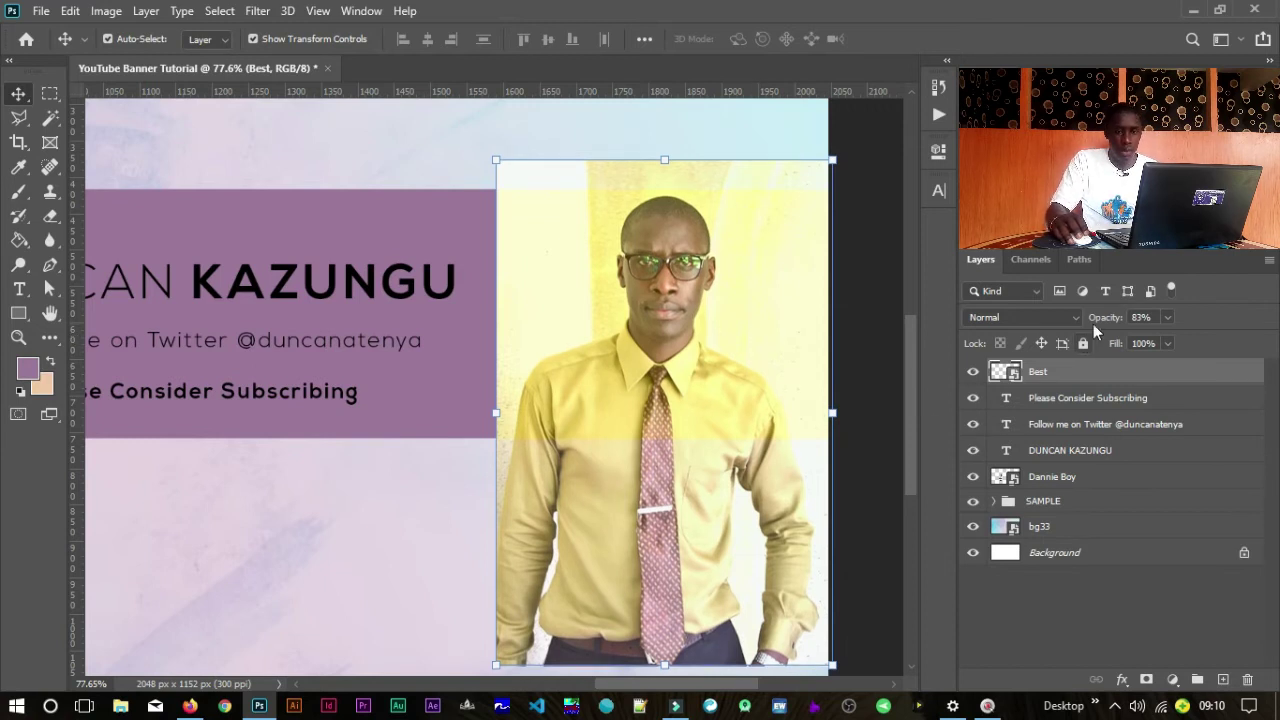
left_click_drag(1097, 320, 1217, 322)
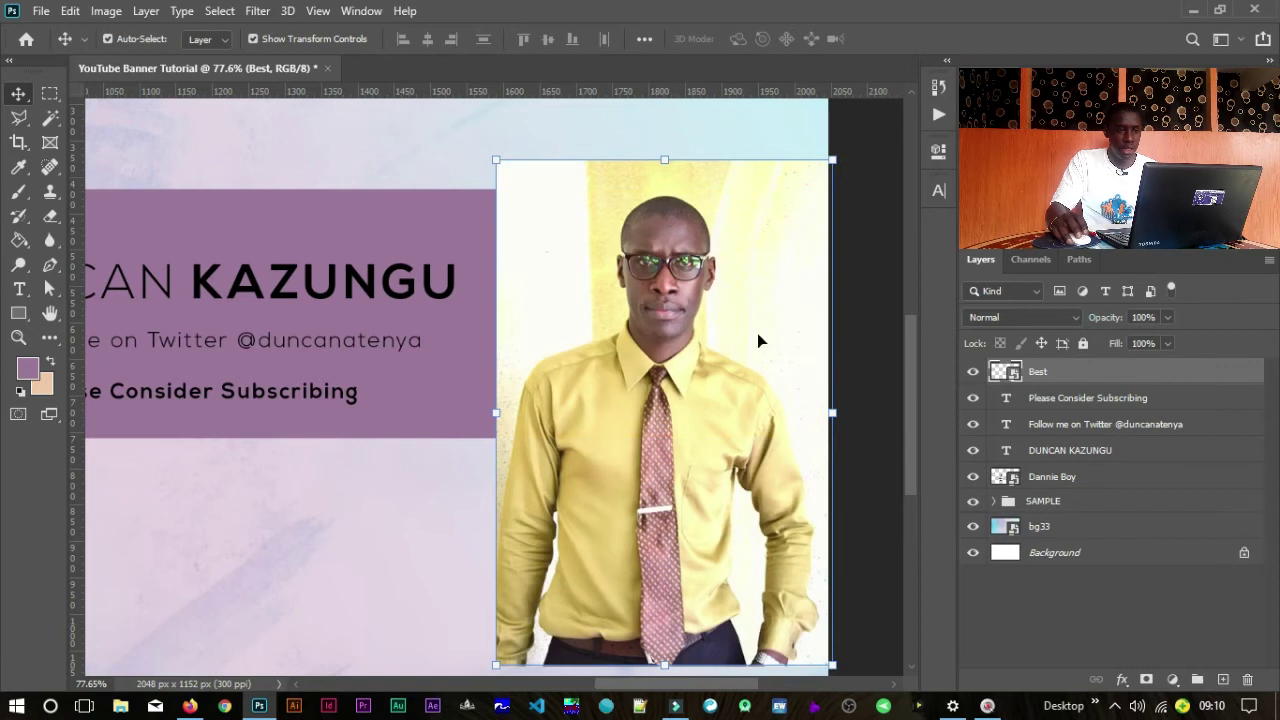
scroll(673, 352, "down", 6)
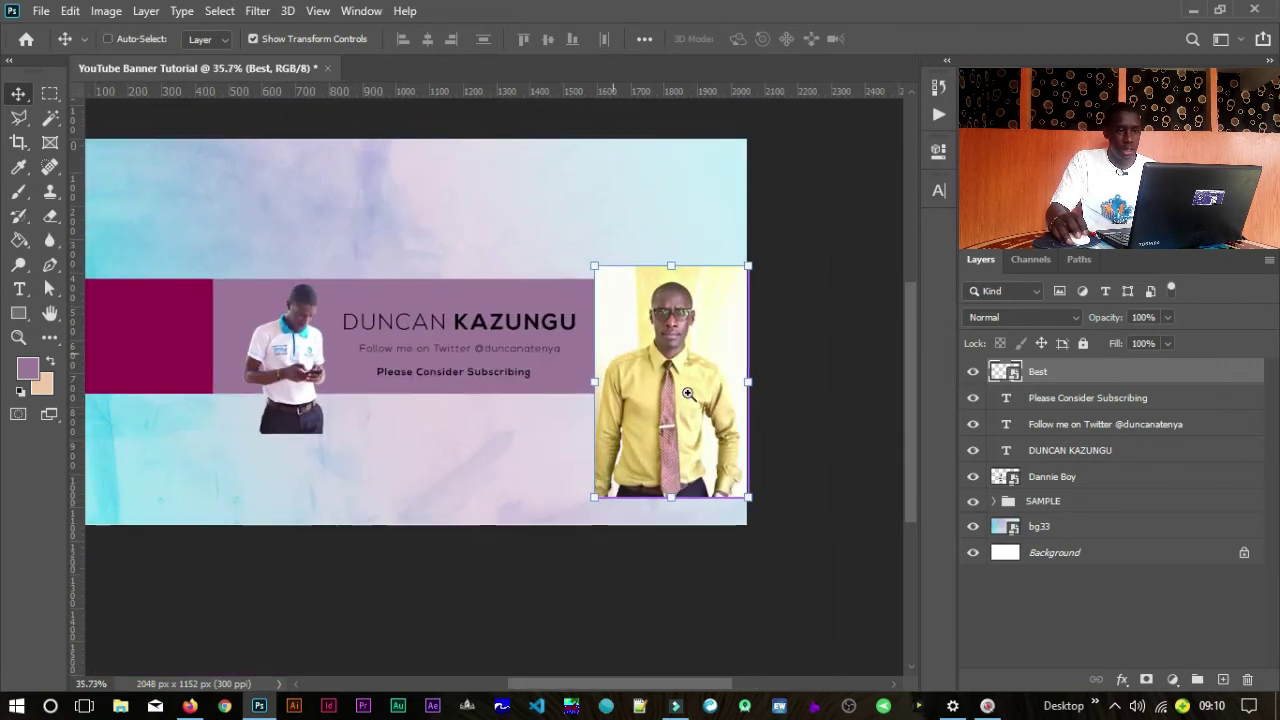
left_click(780, 404)
scroll(620, 370, "down", 2)
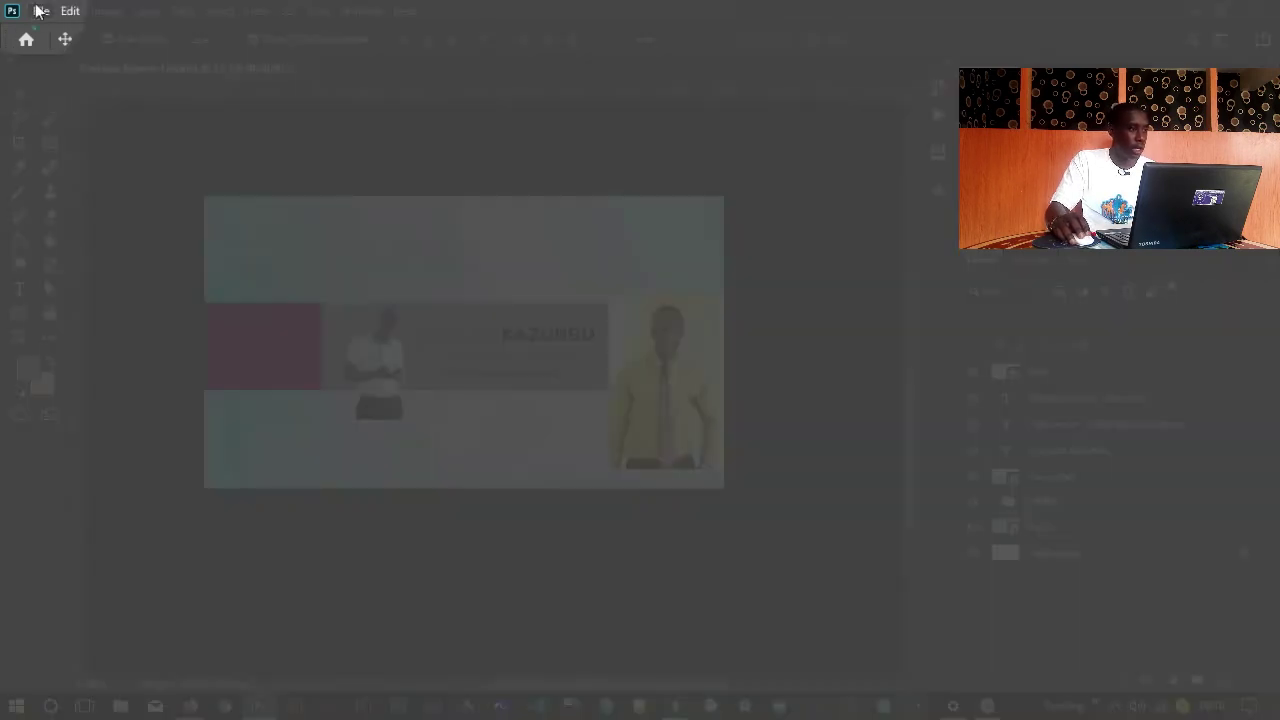
Step: Start a Place Embedded and browse to the D:\Ps\JPGs folder
left_click(40, 11)
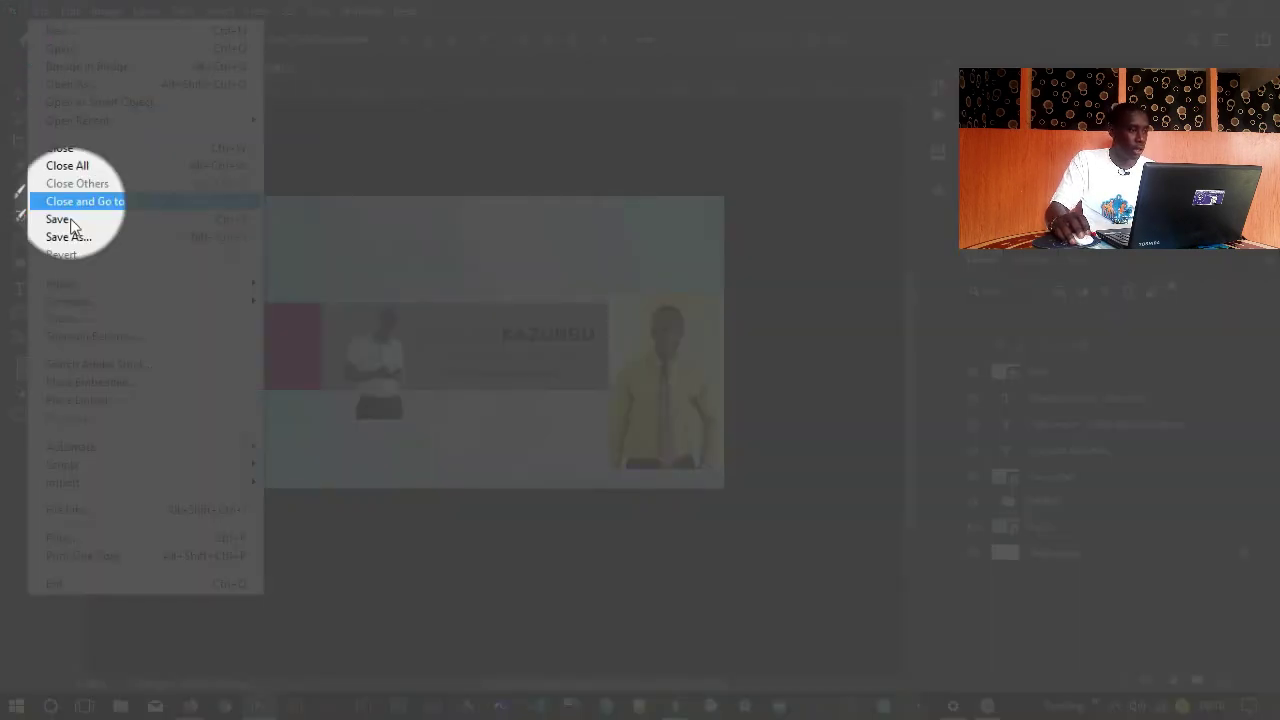
left_click(88, 382)
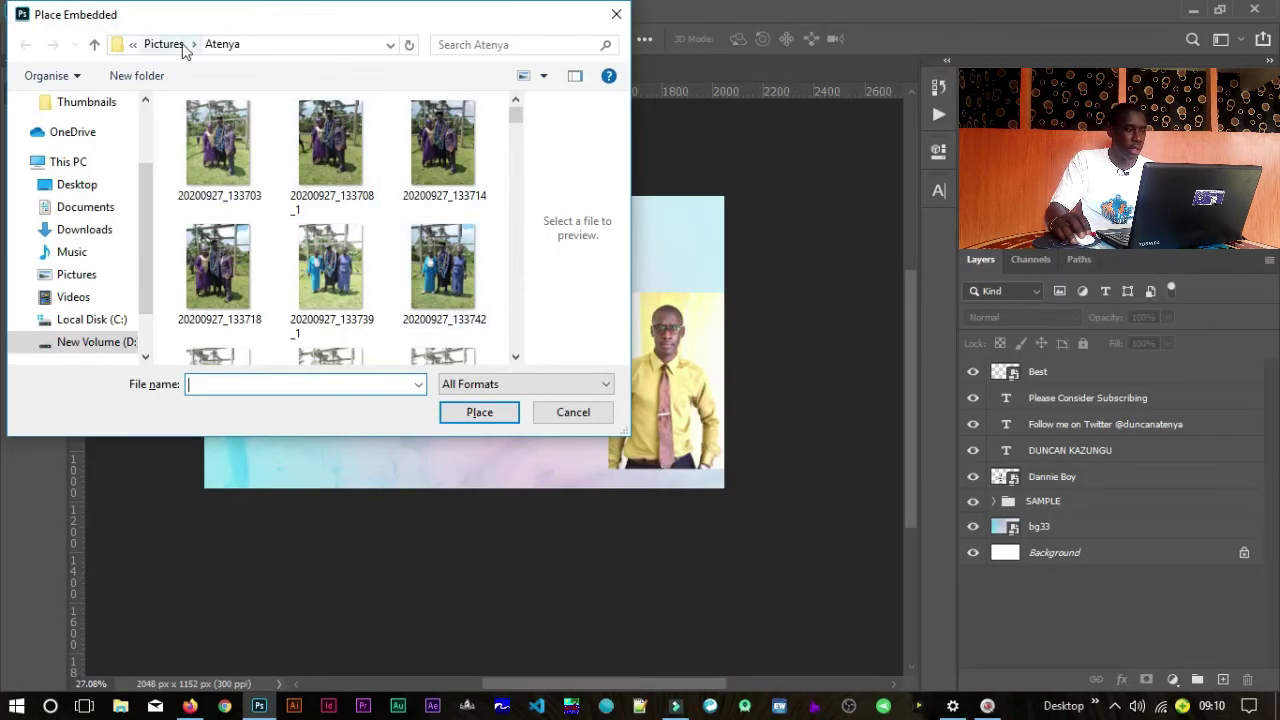
left_click(105, 342)
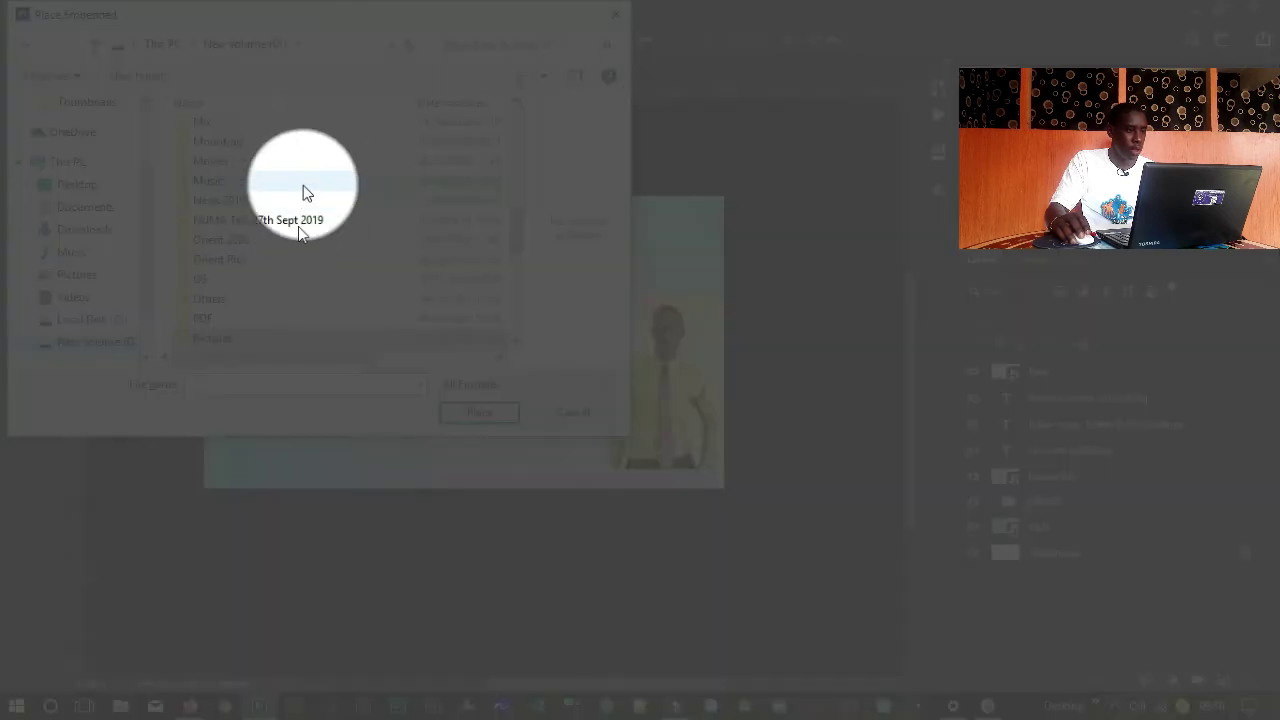
scroll(263, 289, "down", 5)
scroll(185, 276, "up", 2)
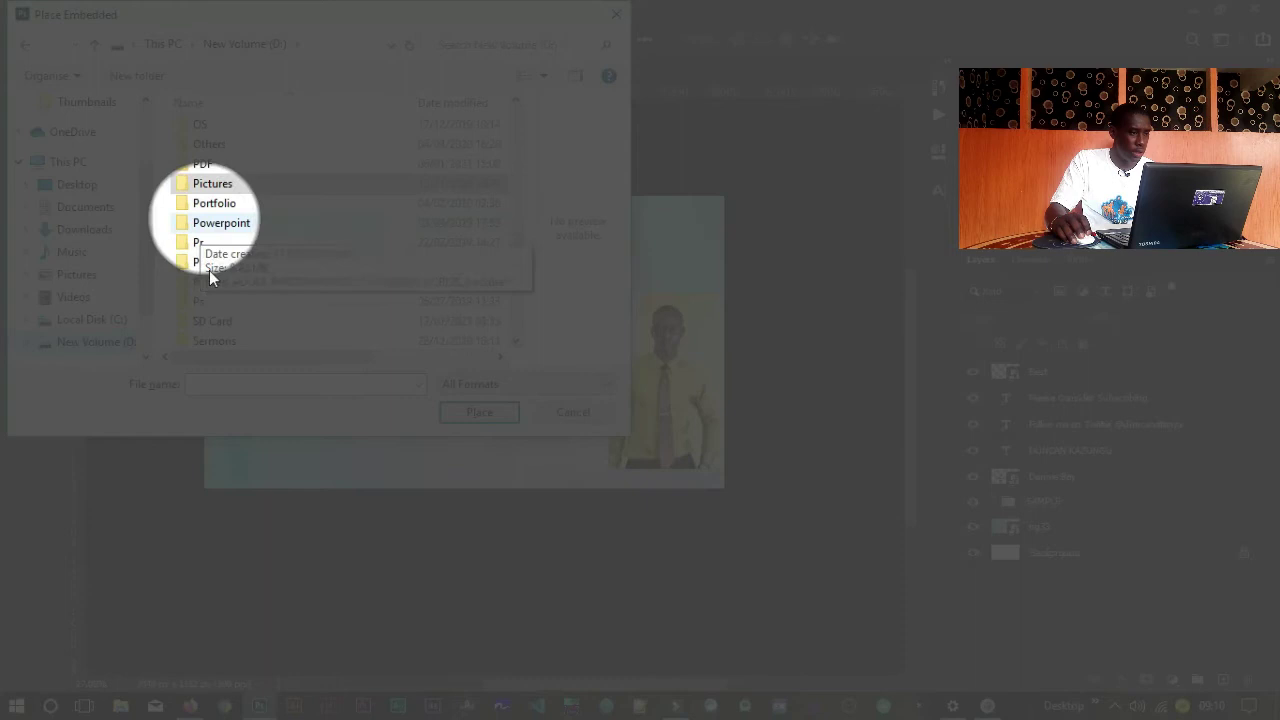
left_click(211, 302)
double_click(211, 301)
double_click(232, 151)
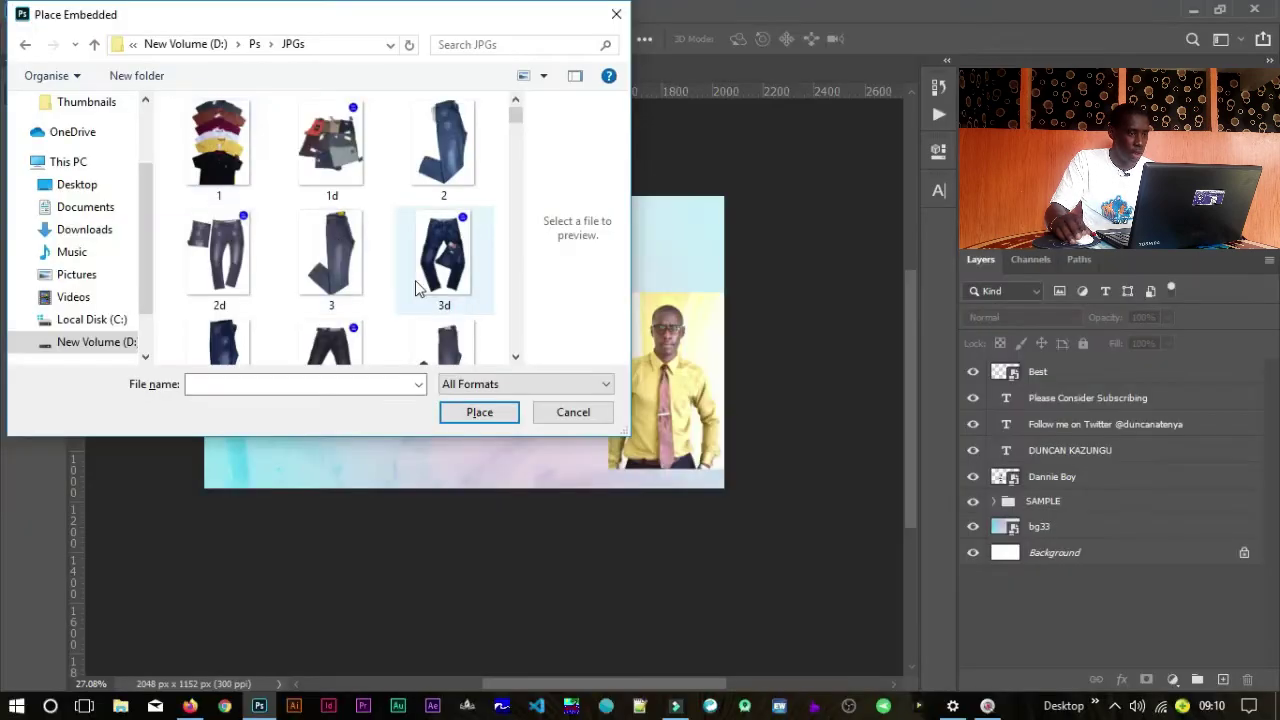
Step: Place the Dan New Dp photo into the banner
scroll(418, 266, "down", 8)
scroll(421, 258, "down", 10)
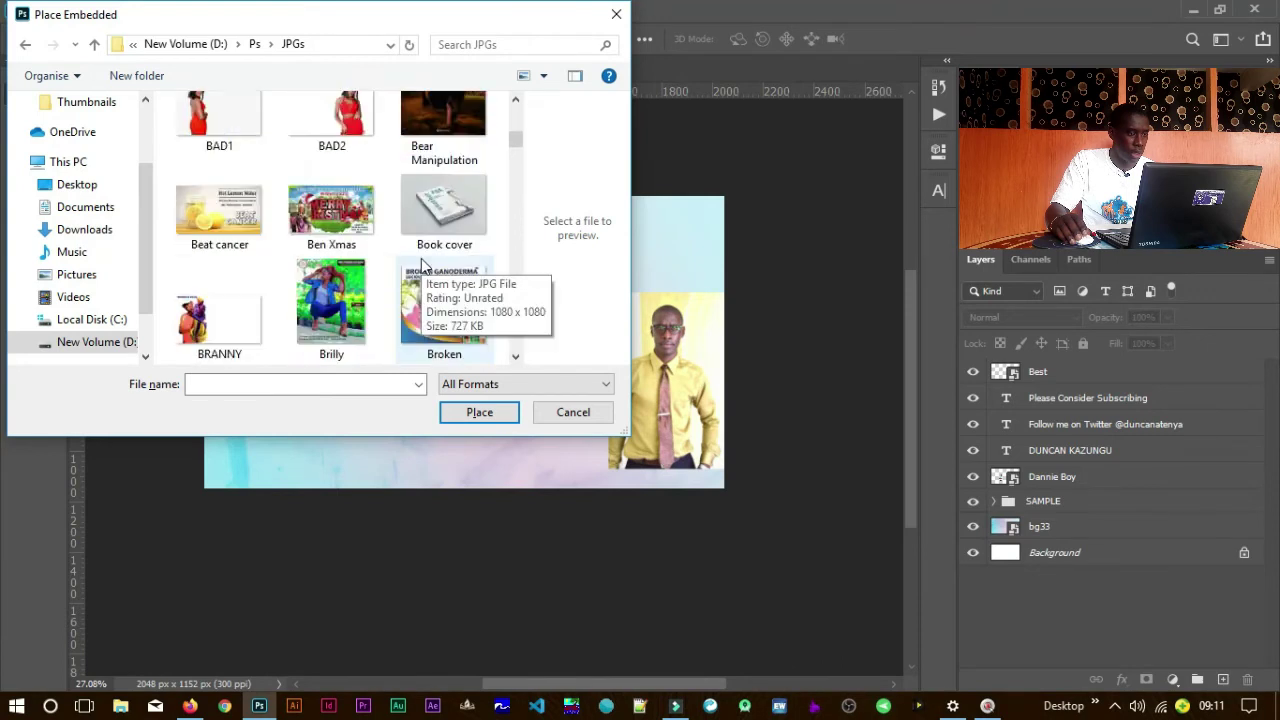
scroll(421, 258, "down", 6)
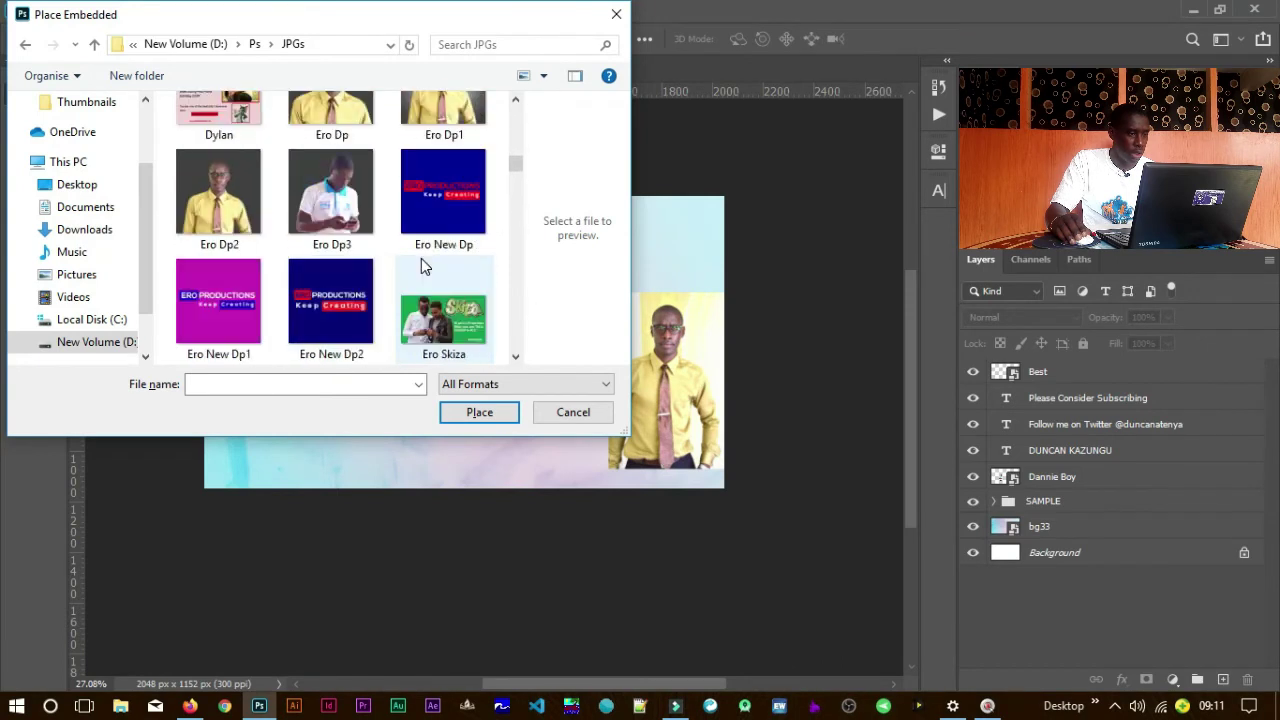
scroll(421, 258, "up", 5)
scroll(421, 264, "up", 2)
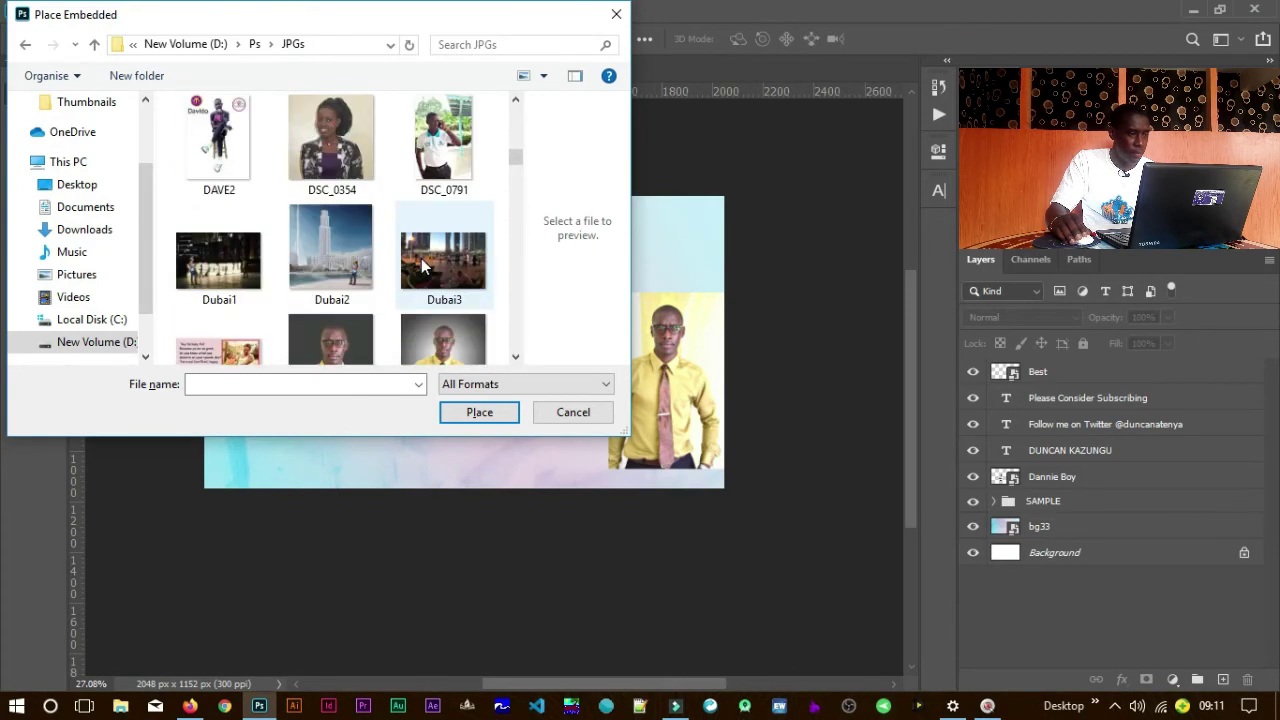
scroll(421, 259, "down", 1)
scroll(421, 259, "up", 7)
scroll(421, 259, "down", 1)
scroll(421, 262, "down", 8)
scroll(421, 262, "up", 2)
scroll(421, 262, "up", 1)
scroll(421, 258, "down", 8)
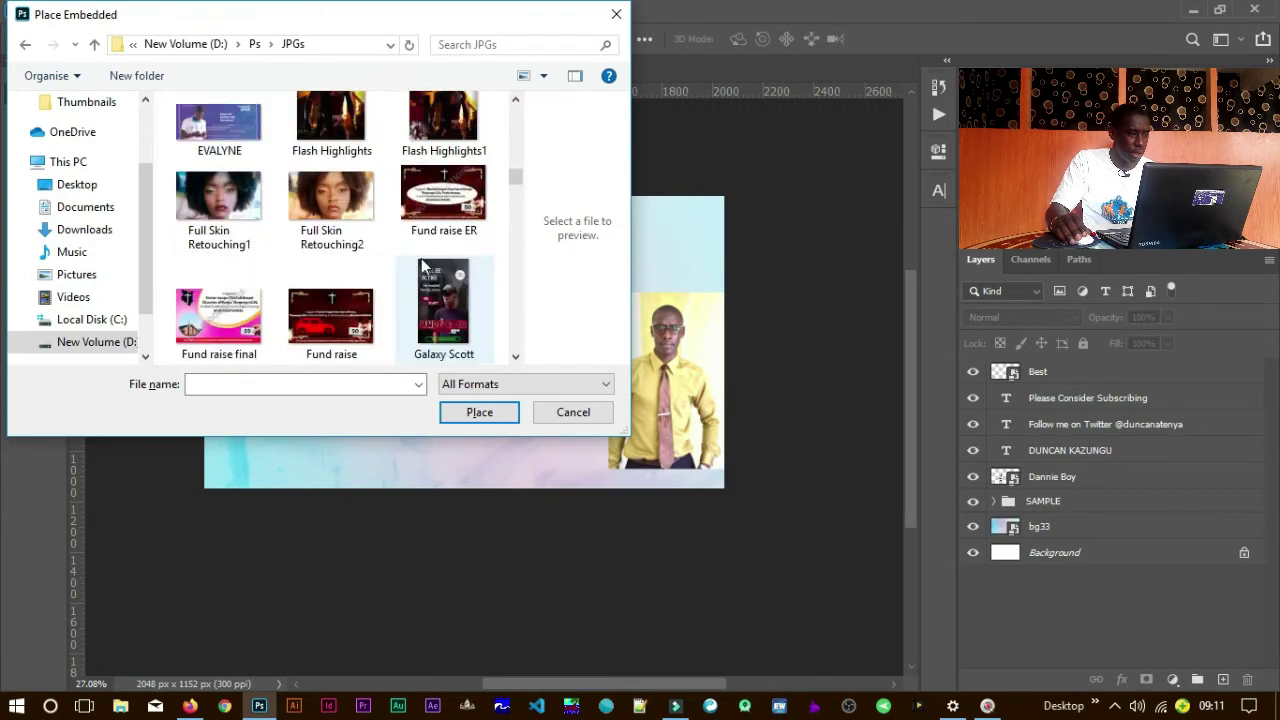
scroll(421, 258, "down", 4)
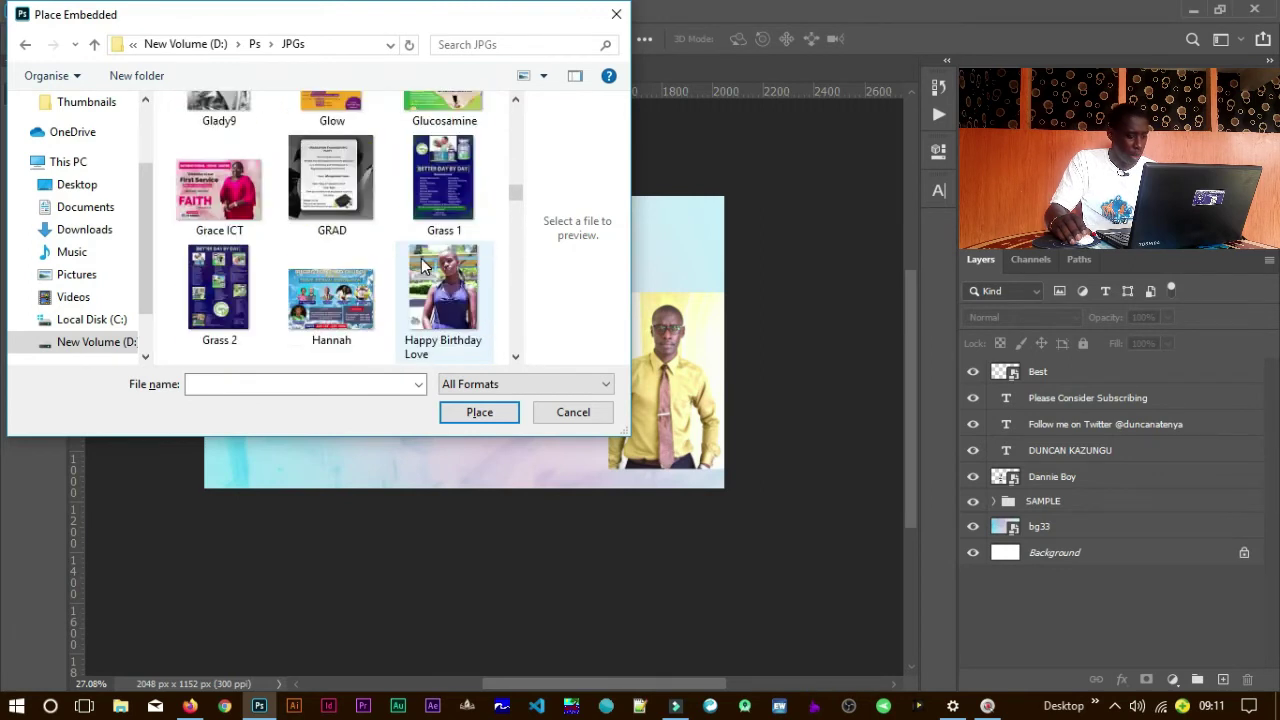
key("d")
double_click(211, 150)
left_click(499, 421)
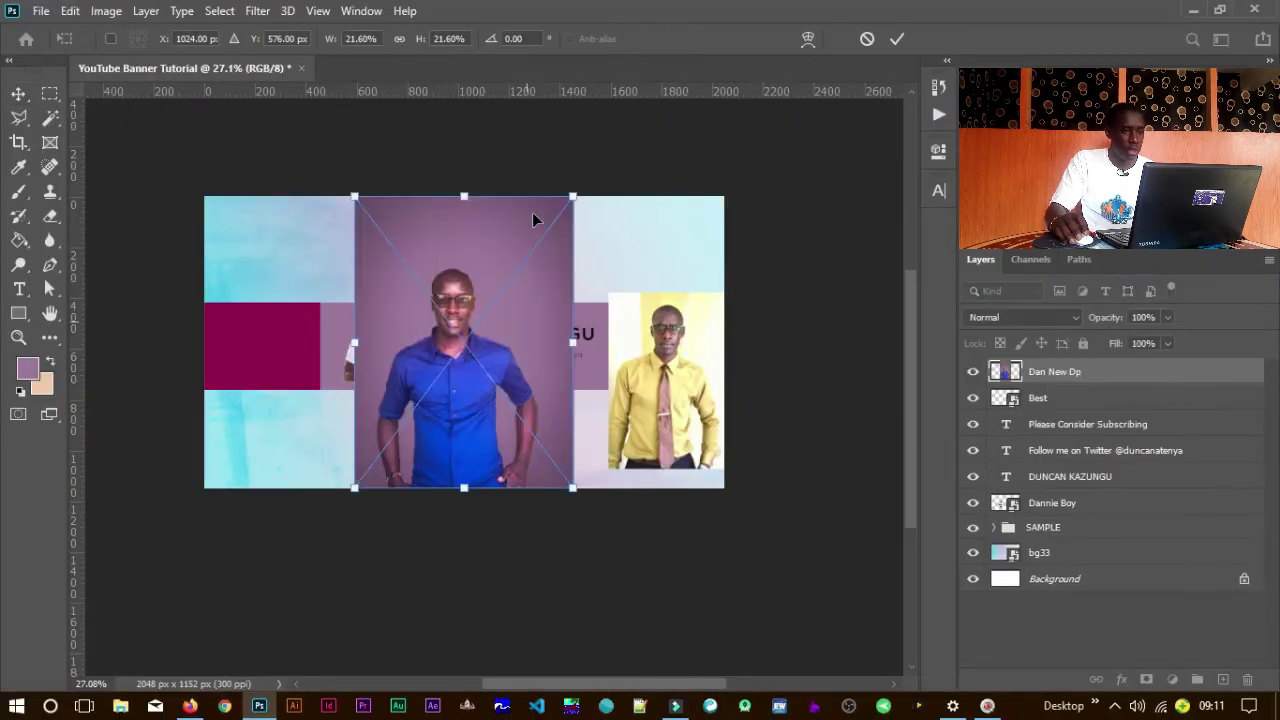
Step: Scale the Dan New Dp photo and move it to the banner's left edge
left_click_drag(575, 193, 517, 270)
left_click_drag(480, 357, 273, 366)
left_click_drag(311, 421, 323, 438)
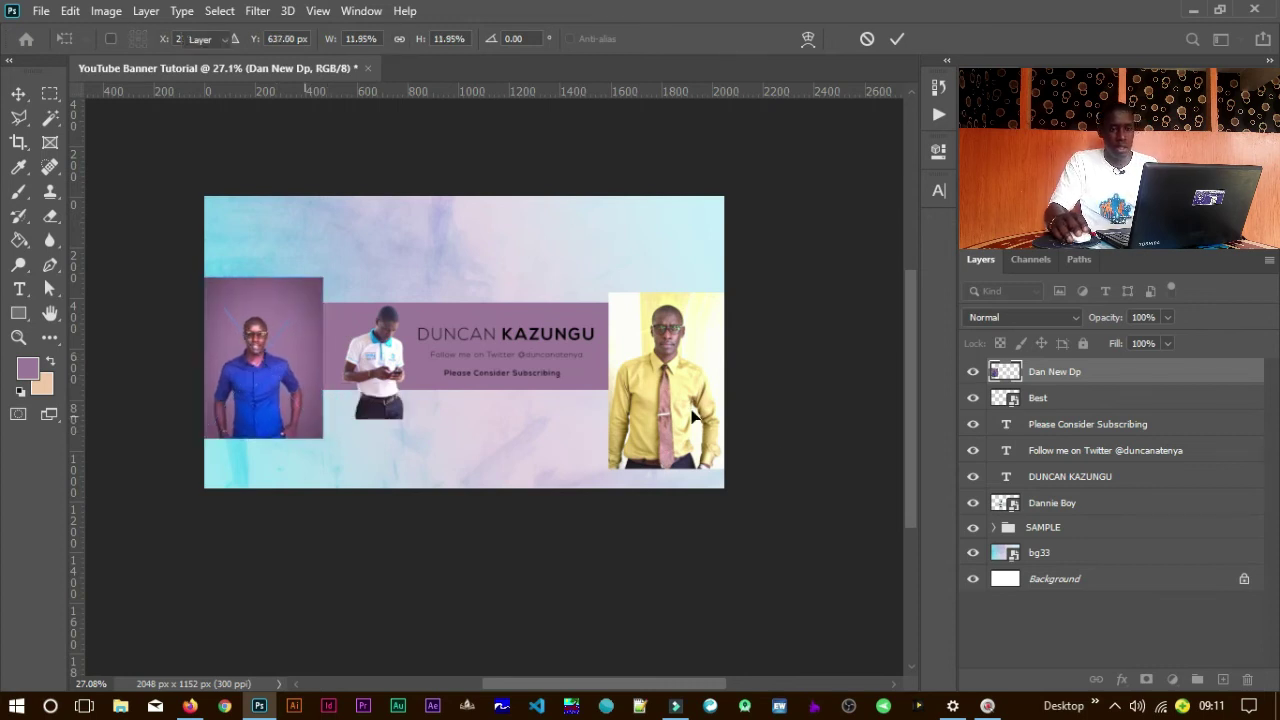
key("Return")
Step: Align the photo with the purple band at lowered opacity, then restore 100% opacity
left_click_drag(1106, 320, 1089, 320)
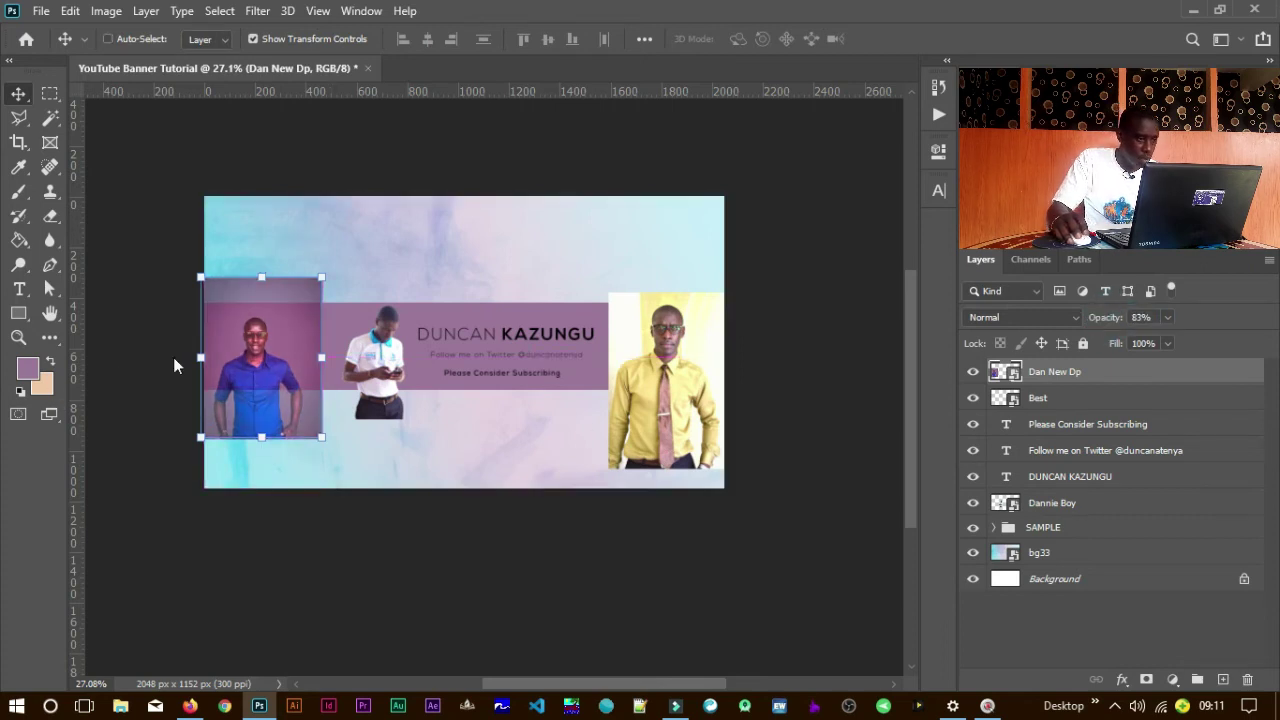
left_click_drag(229, 347, 403, 377)
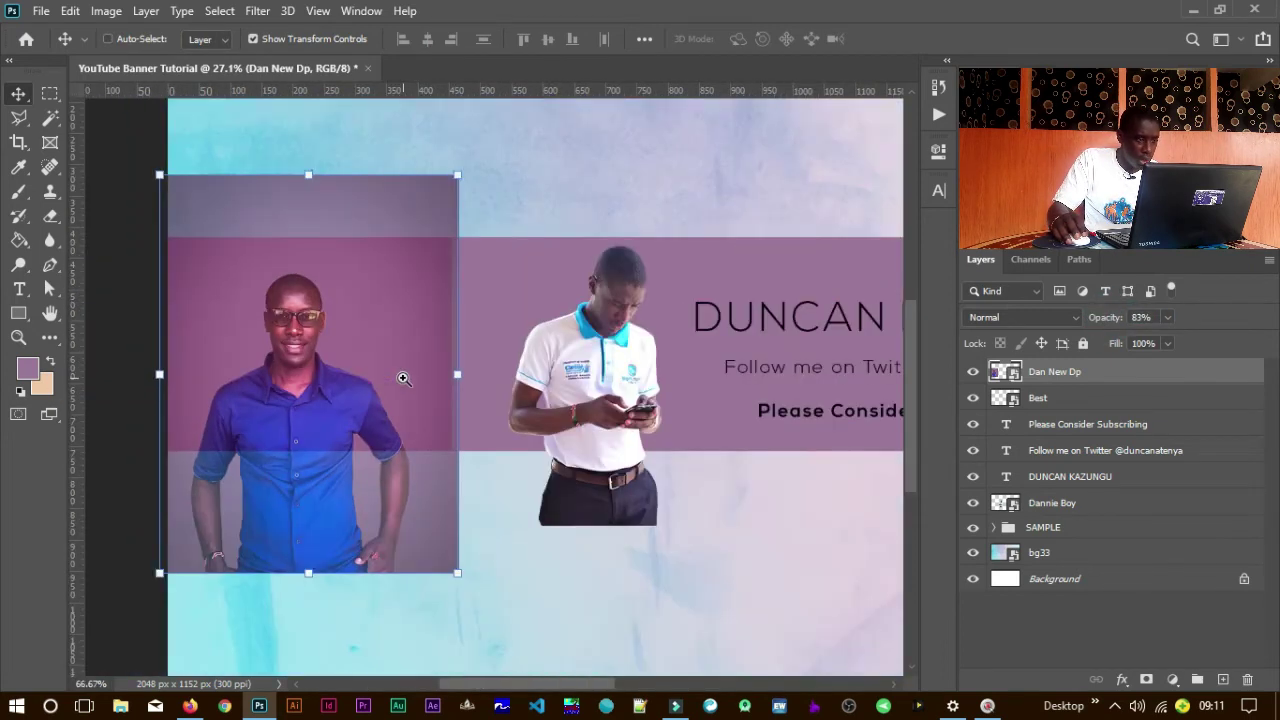
left_click(289, 369, "ctrl")
left_click_drag(290, 357, 286, 357)
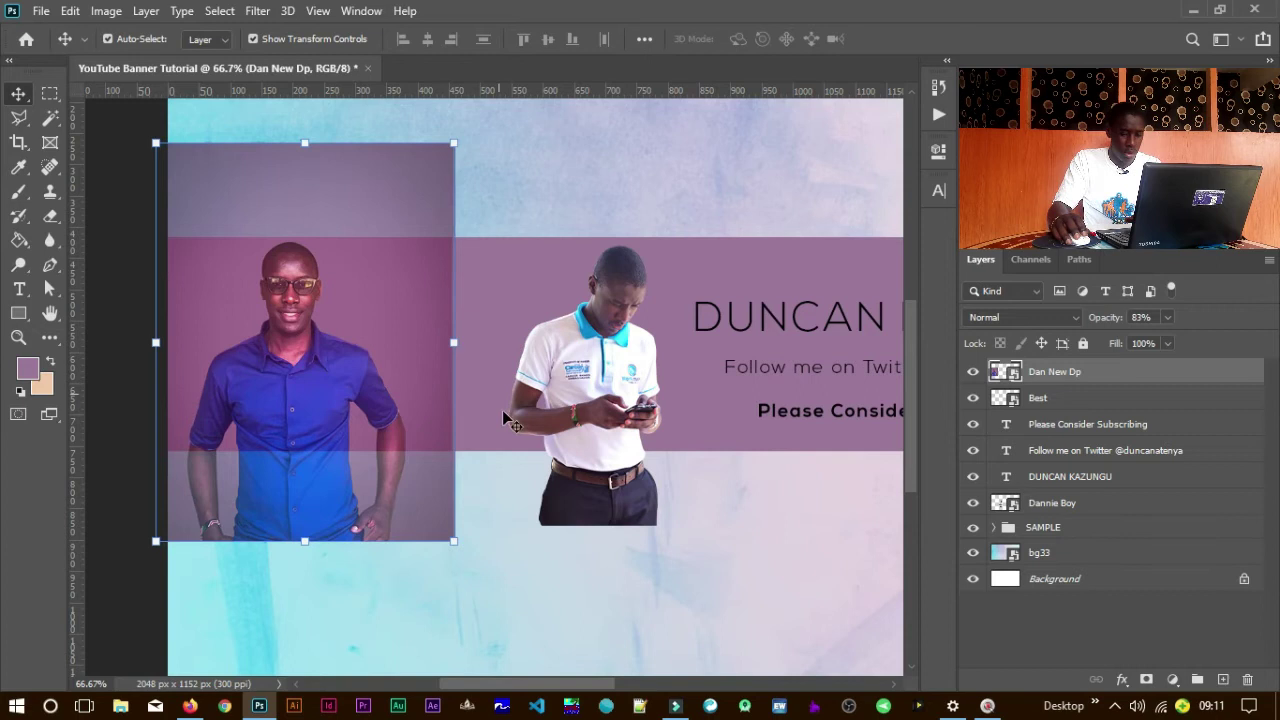
key("Down")
key("Down")
key("Down")
key("Down")
key("Down")
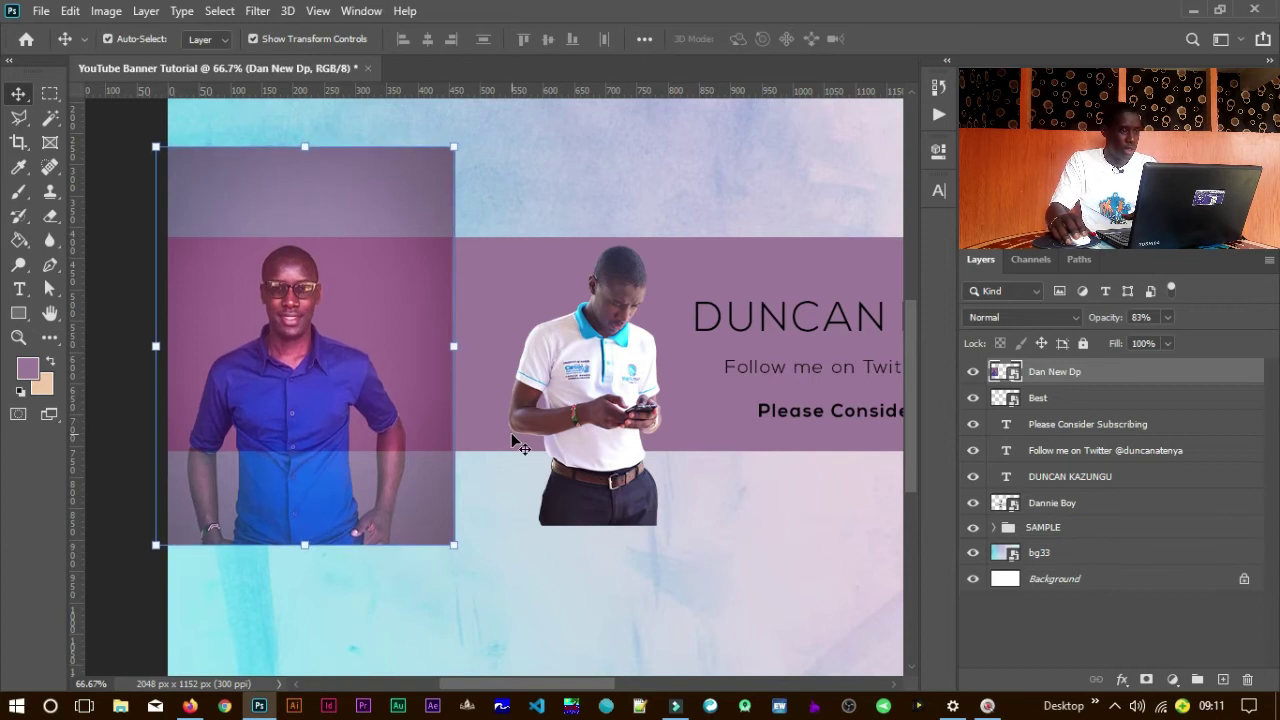
left_click_drag(1101, 327, 1113, 351)
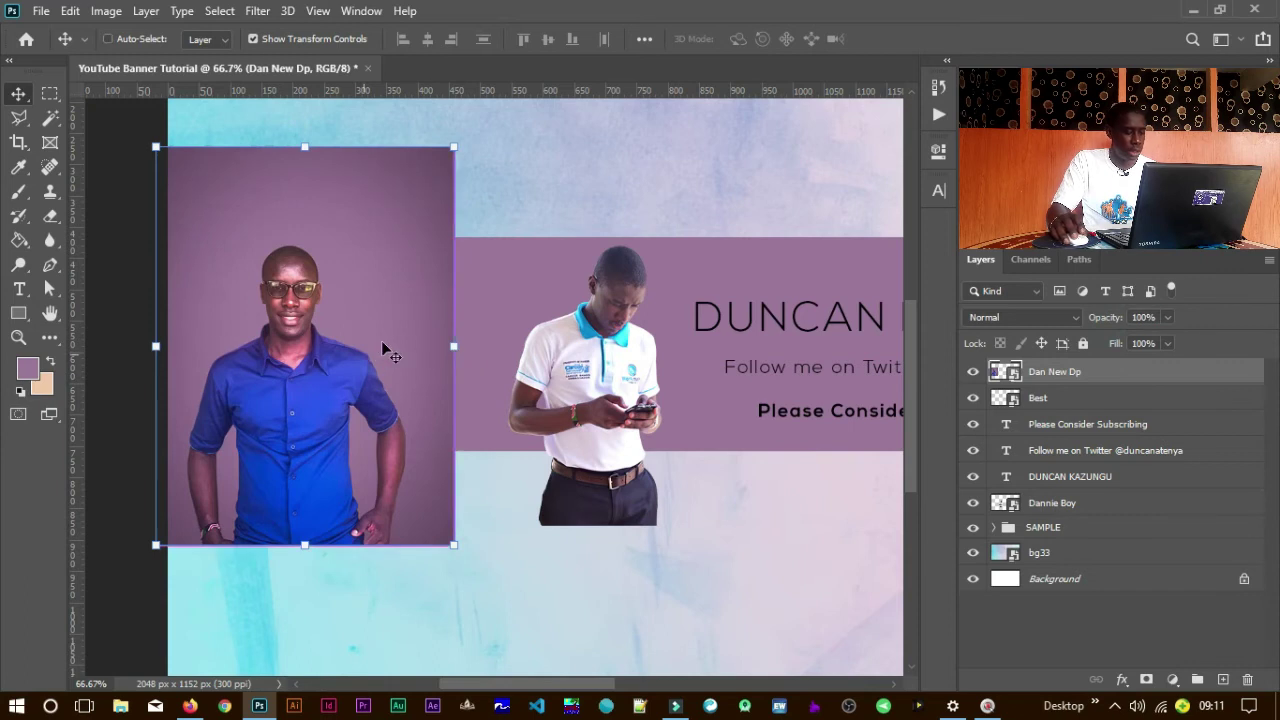
key("ctrl+0")
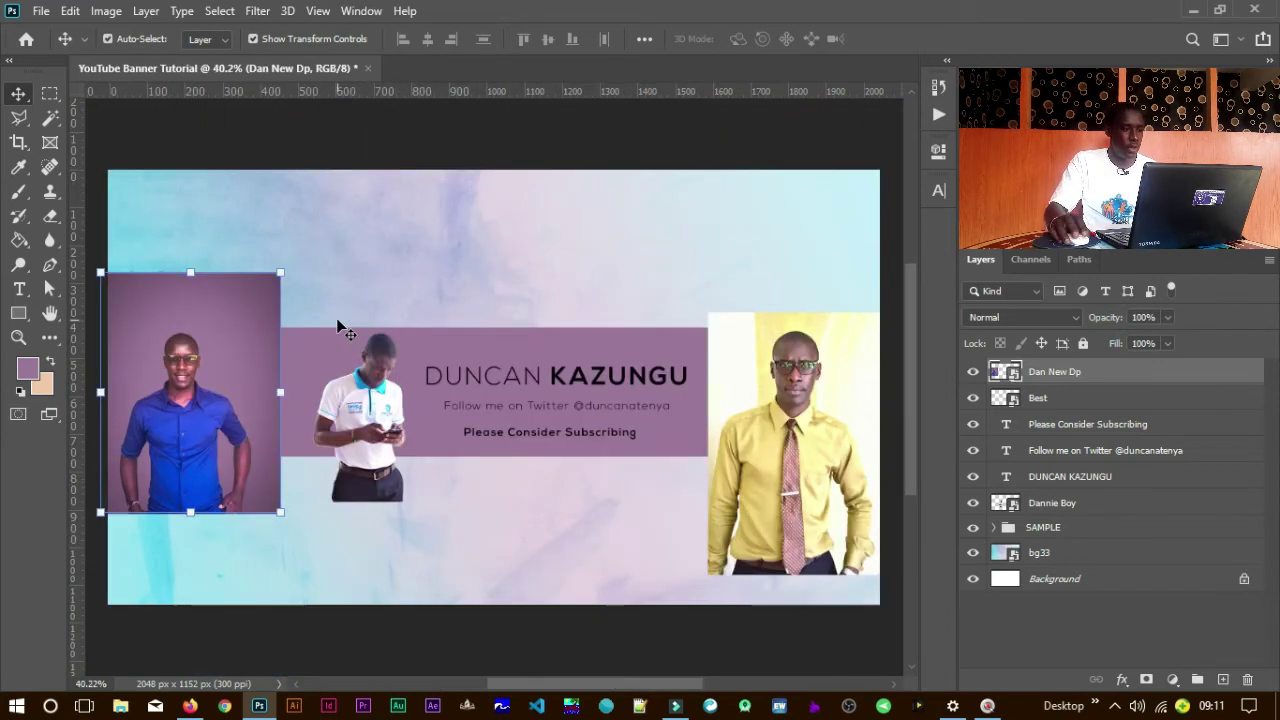
Step: Drop the Dan New Dp layer to 69% opacity and marquee its section over the purple band
left_click(326, 122)
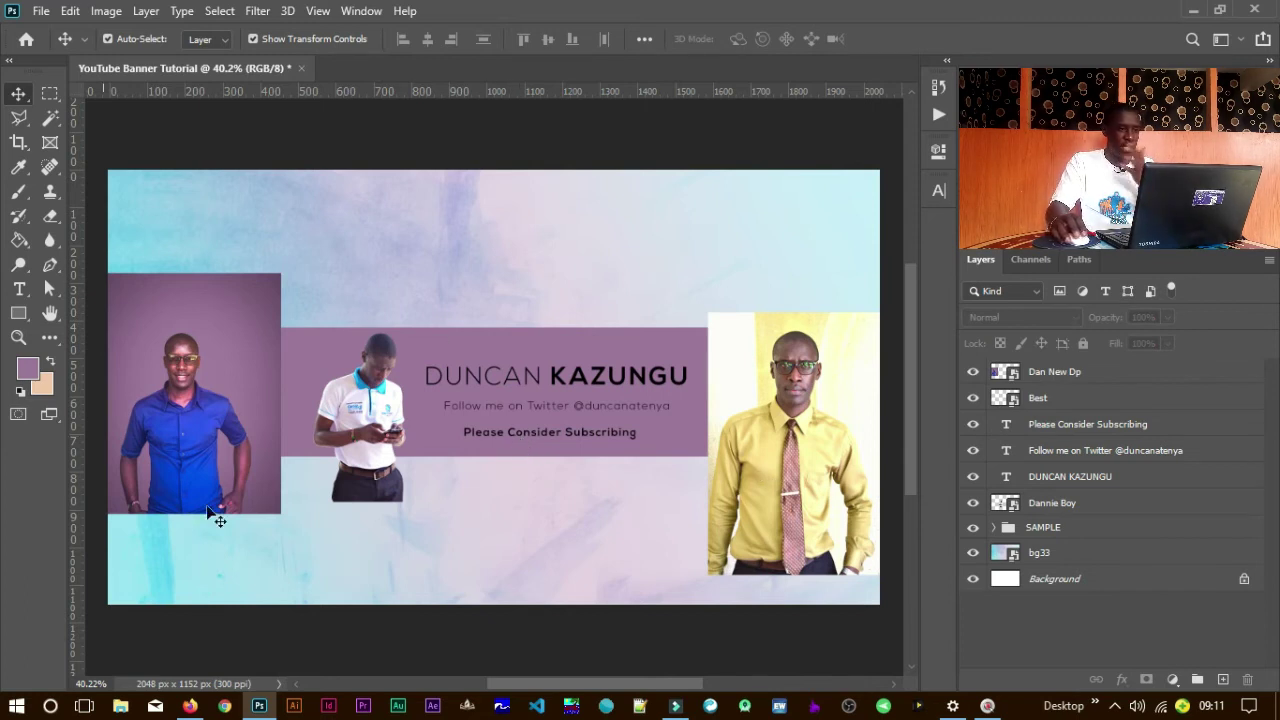
left_click(1048, 371)
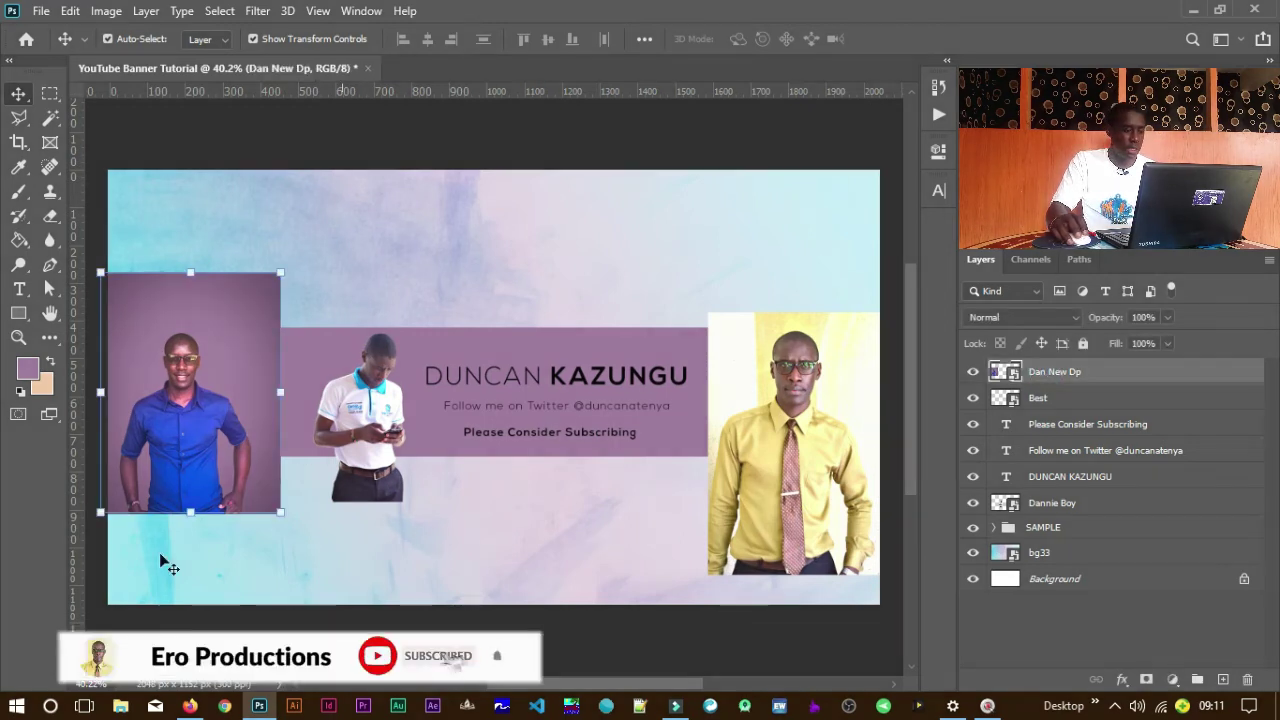
key("m")
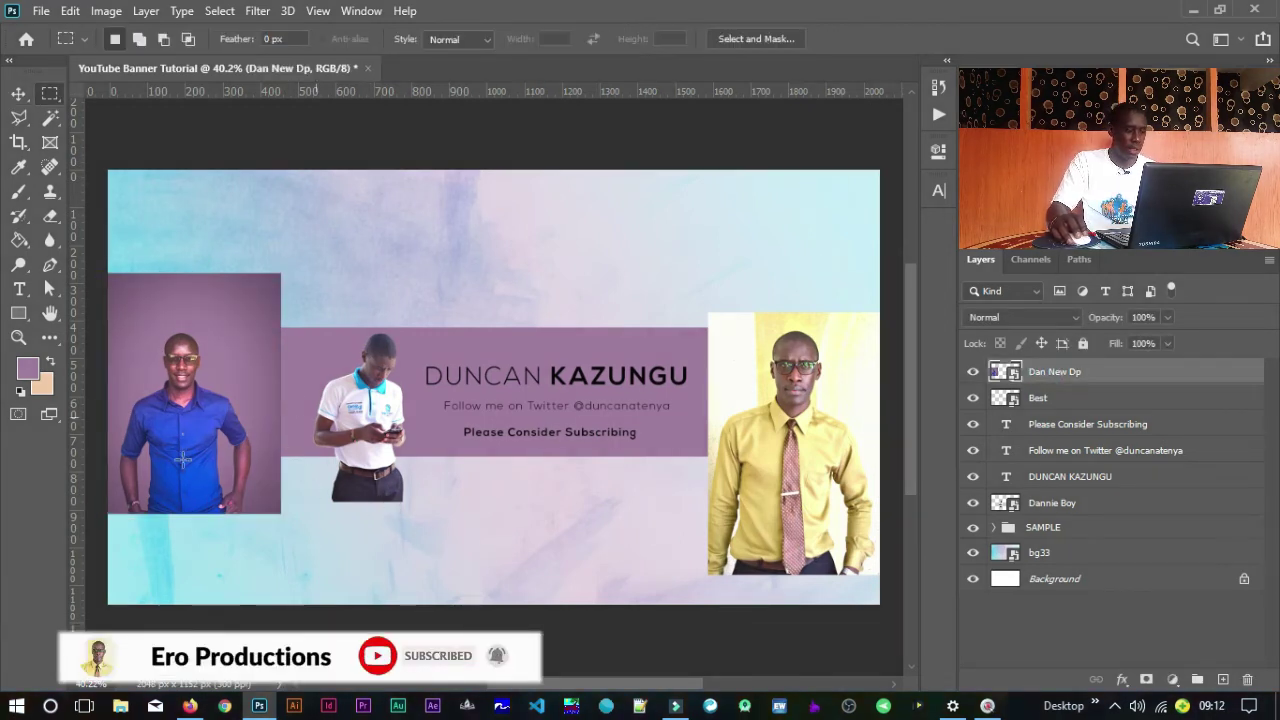
left_click_drag(171, 354, 226, 354)
left_click_drag(340, 467, 574, 371)
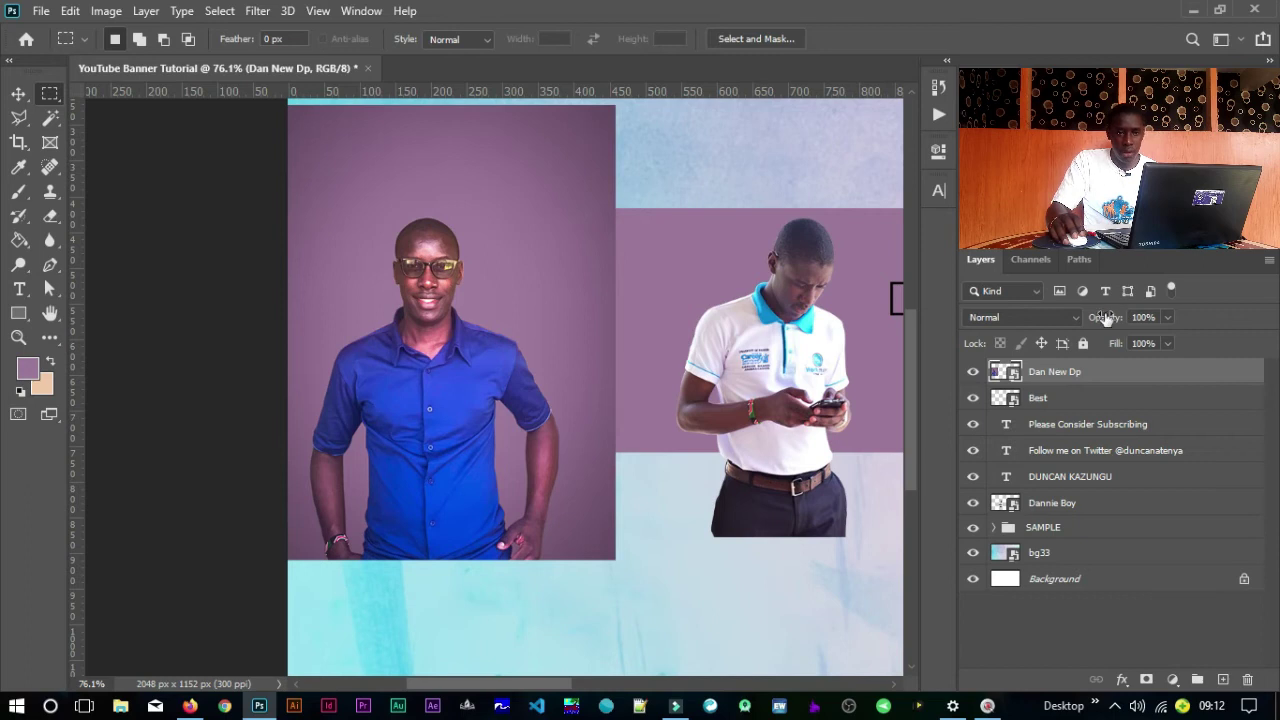
left_click_drag(1108, 318, 1081, 334)
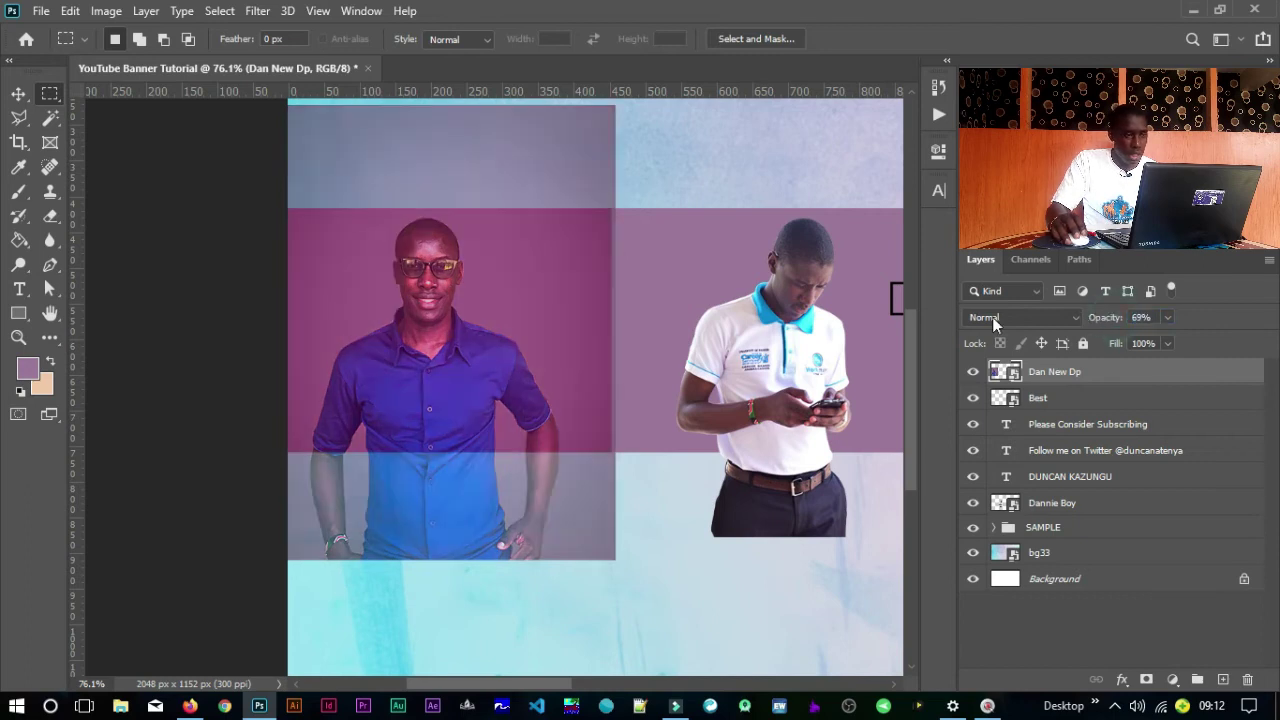
left_click_drag(287, 207, 619, 454)
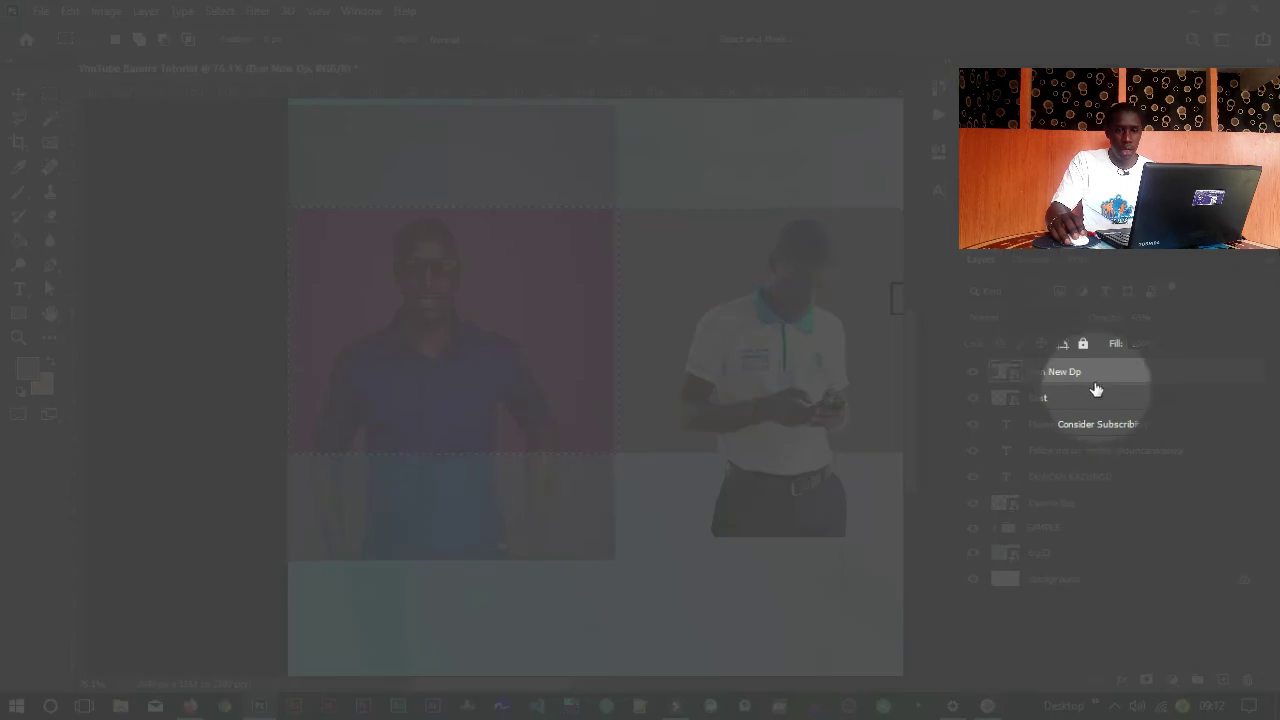
Step: Rasterize the Dan New Dp layer, delete everything outside the rectangle, and restore 100% opacity
right_click(1095, 389)
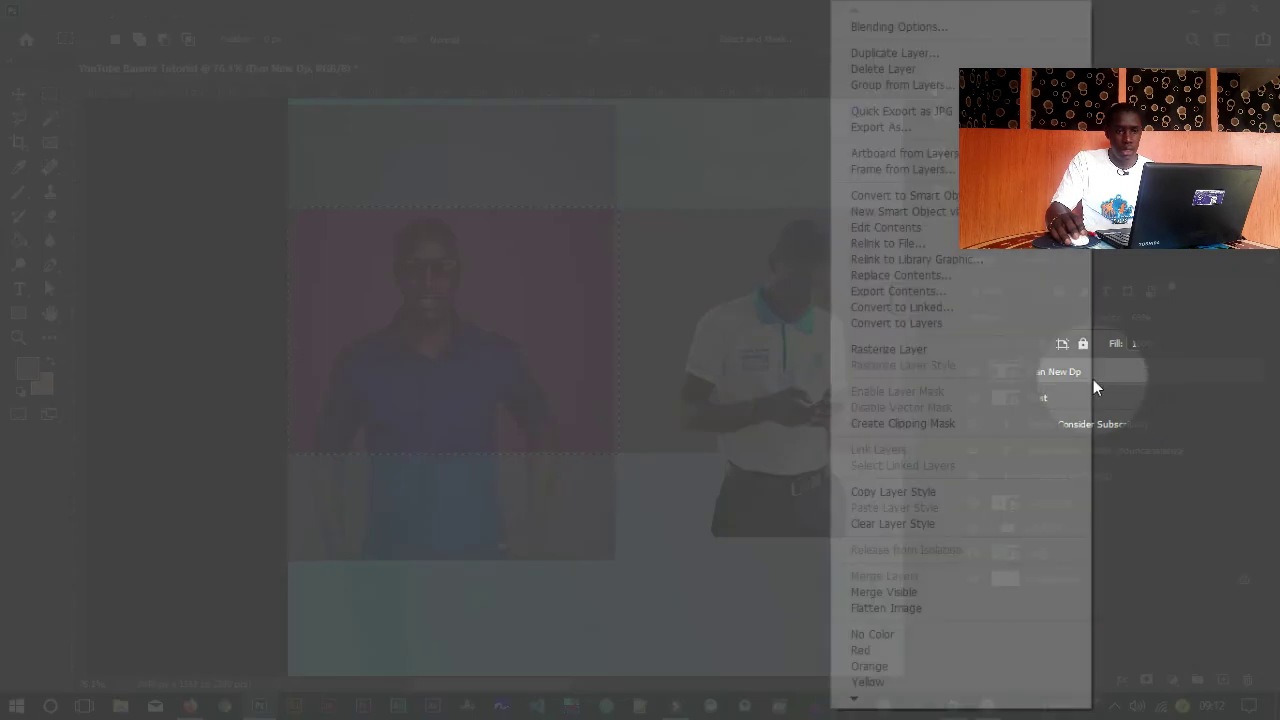
left_click(885, 349)
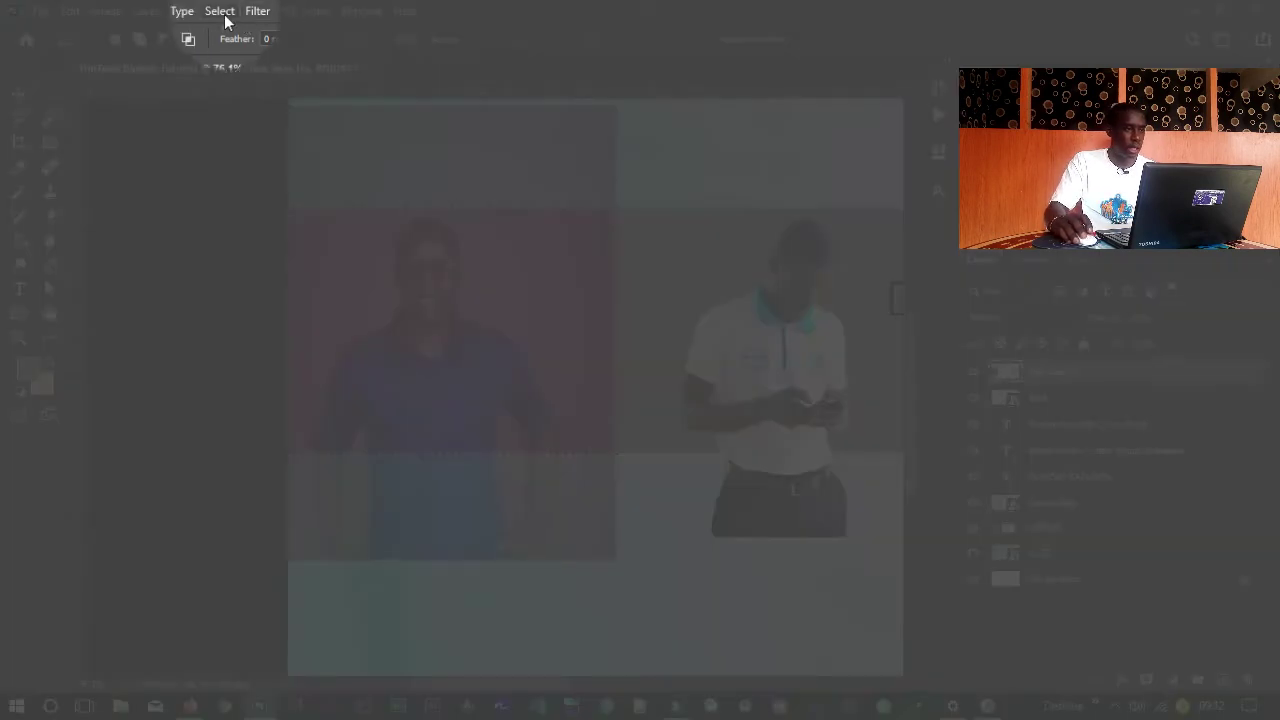
left_click(222, 12)
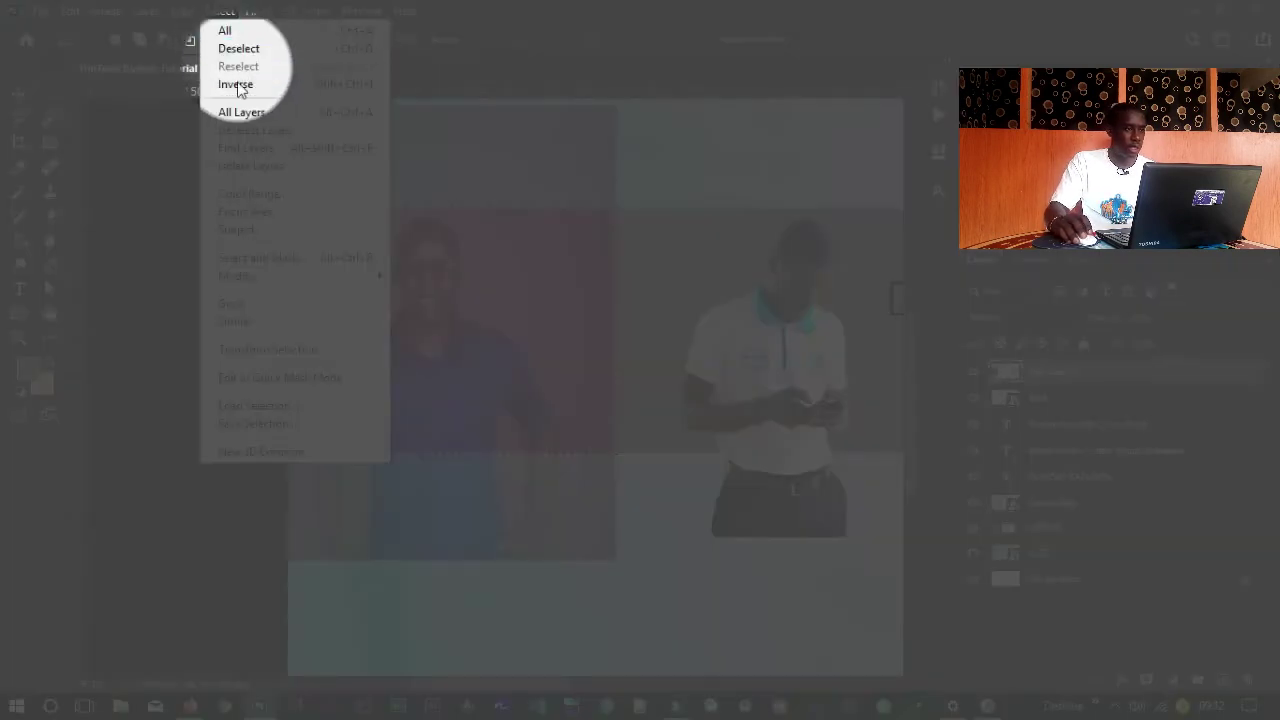
left_click(244, 86)
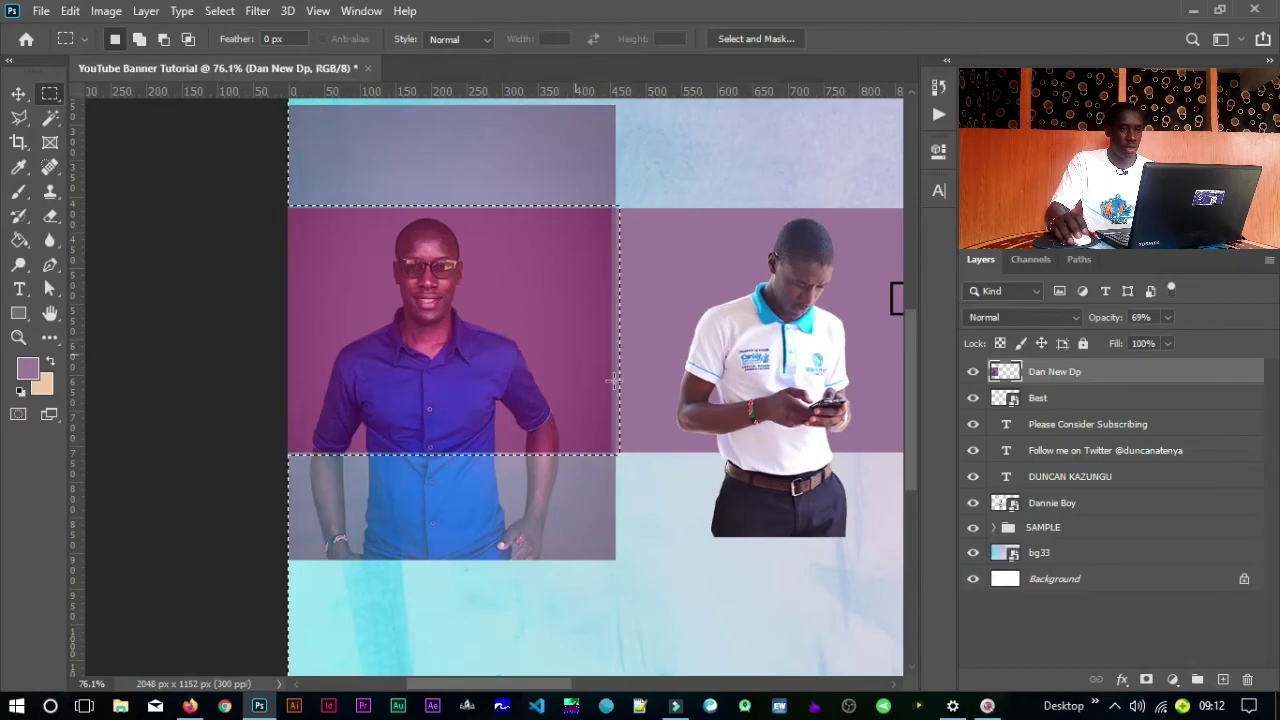
key("Delete")
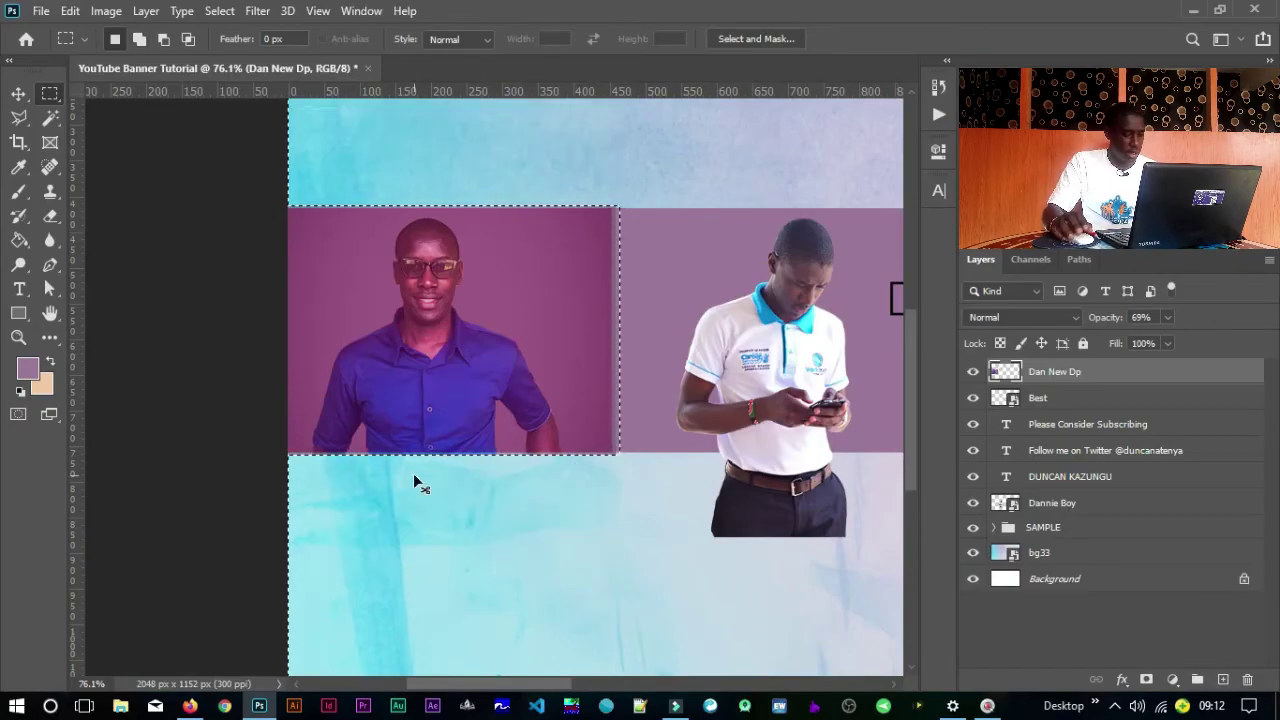
key("ctrl+d")
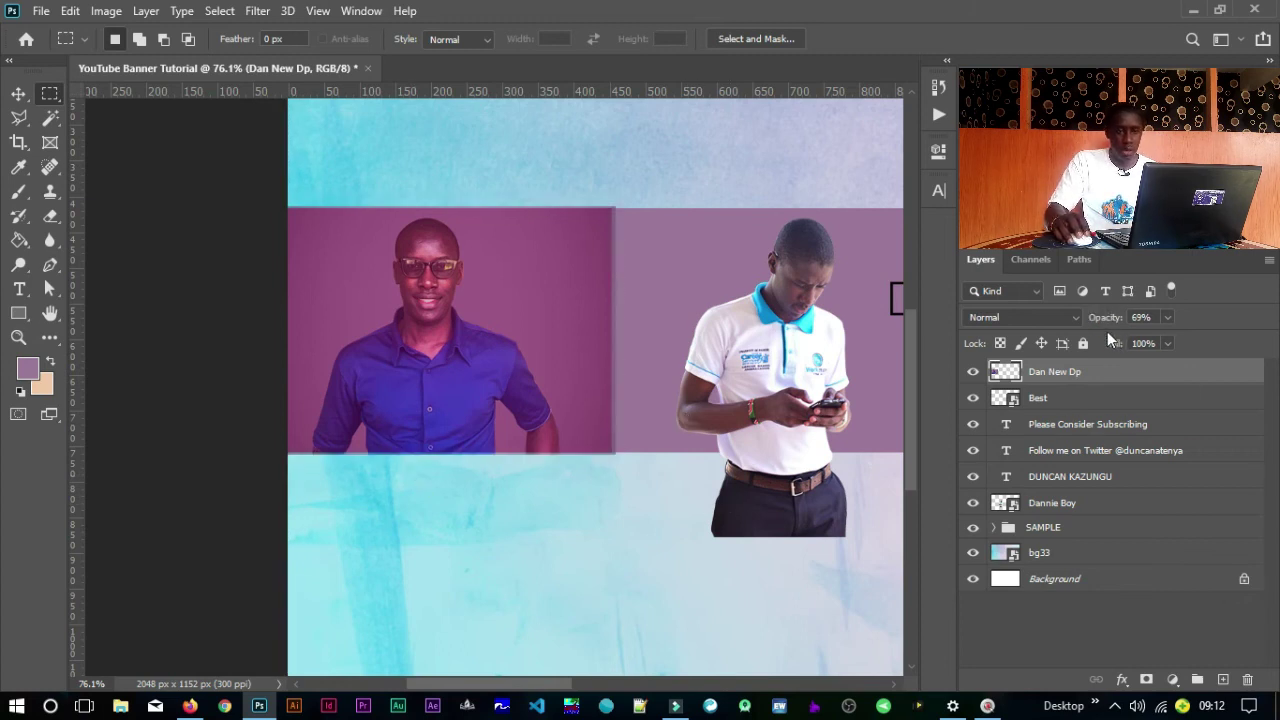
left_click_drag(1103, 323, 1279, 335)
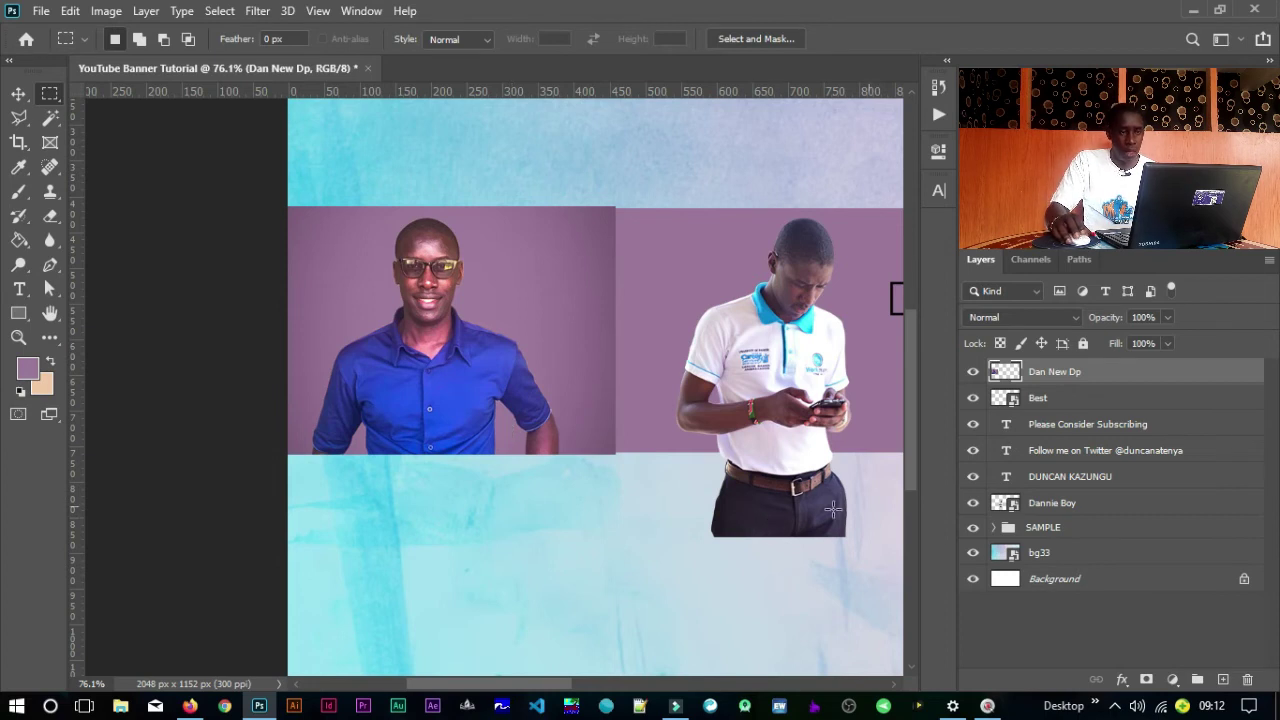
Step: Rasterize the phone-holding man's layer and delete his trousers below the band
left_click_drag(828, 438, 662, 410)
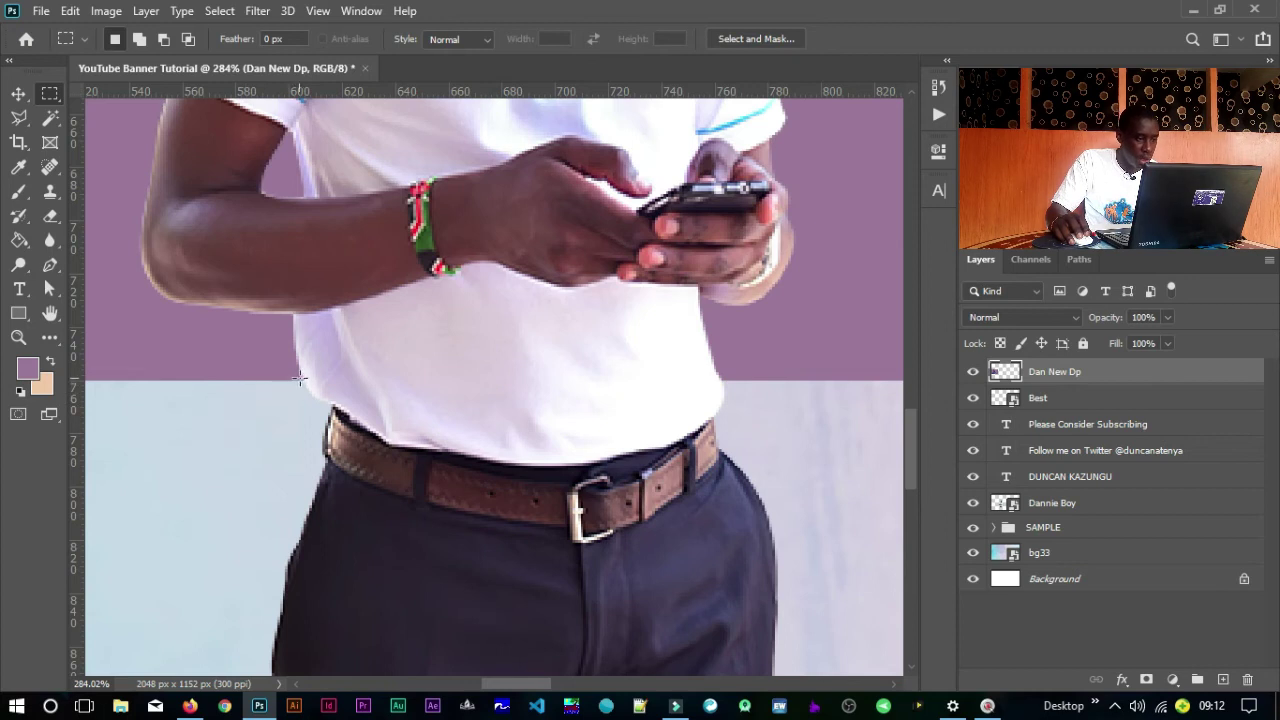
left_click_drag(308, 380, 783, 611)
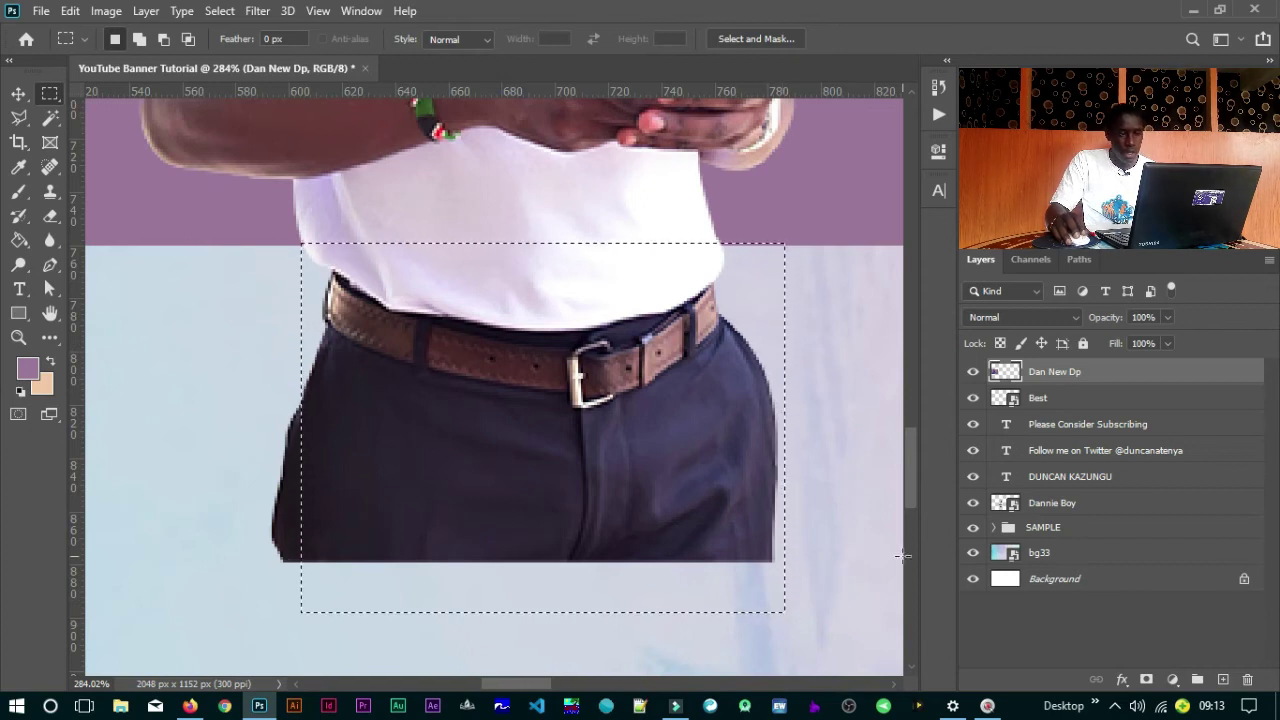
left_click(1065, 552)
left_click(1054, 505)
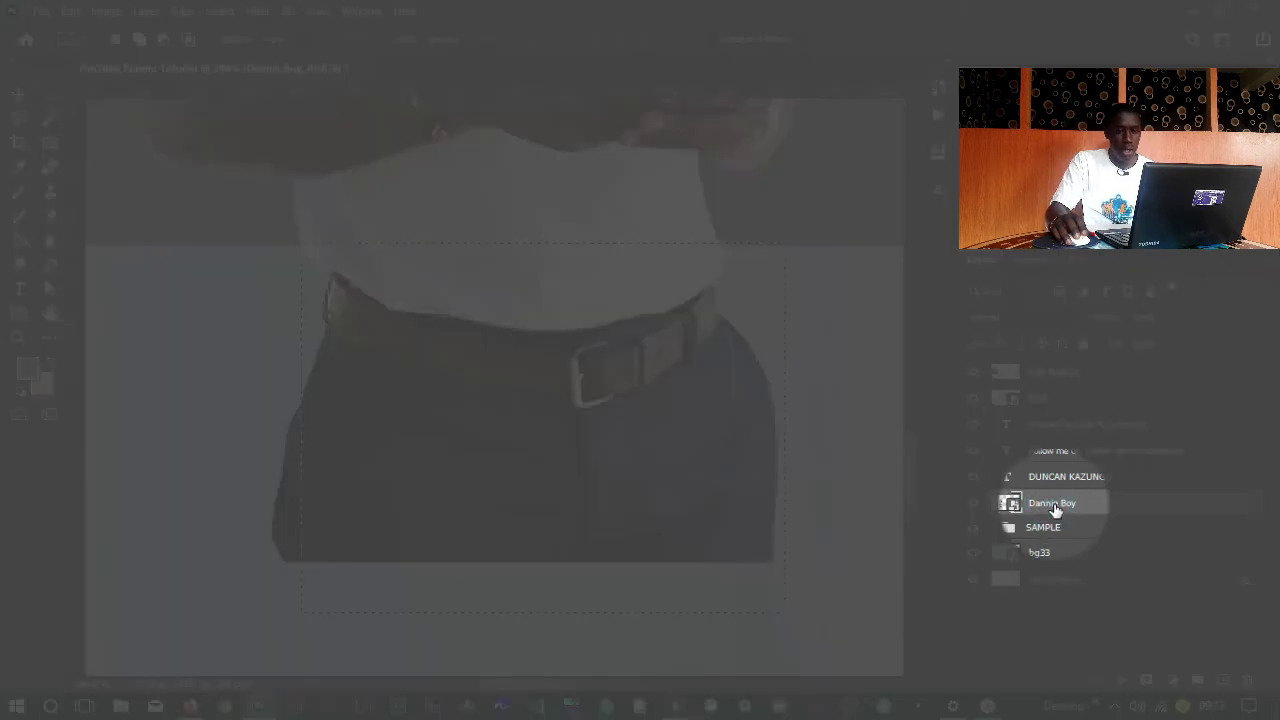
right_click(1054, 506)
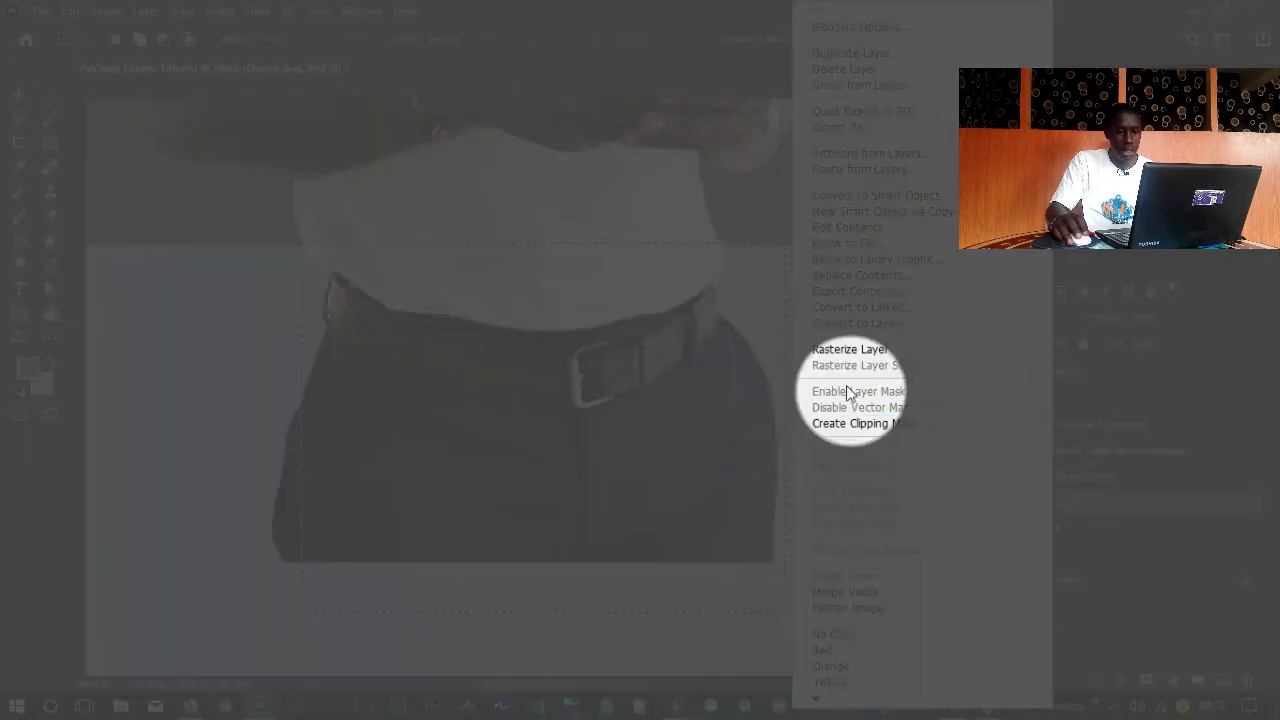
left_click(845, 349)
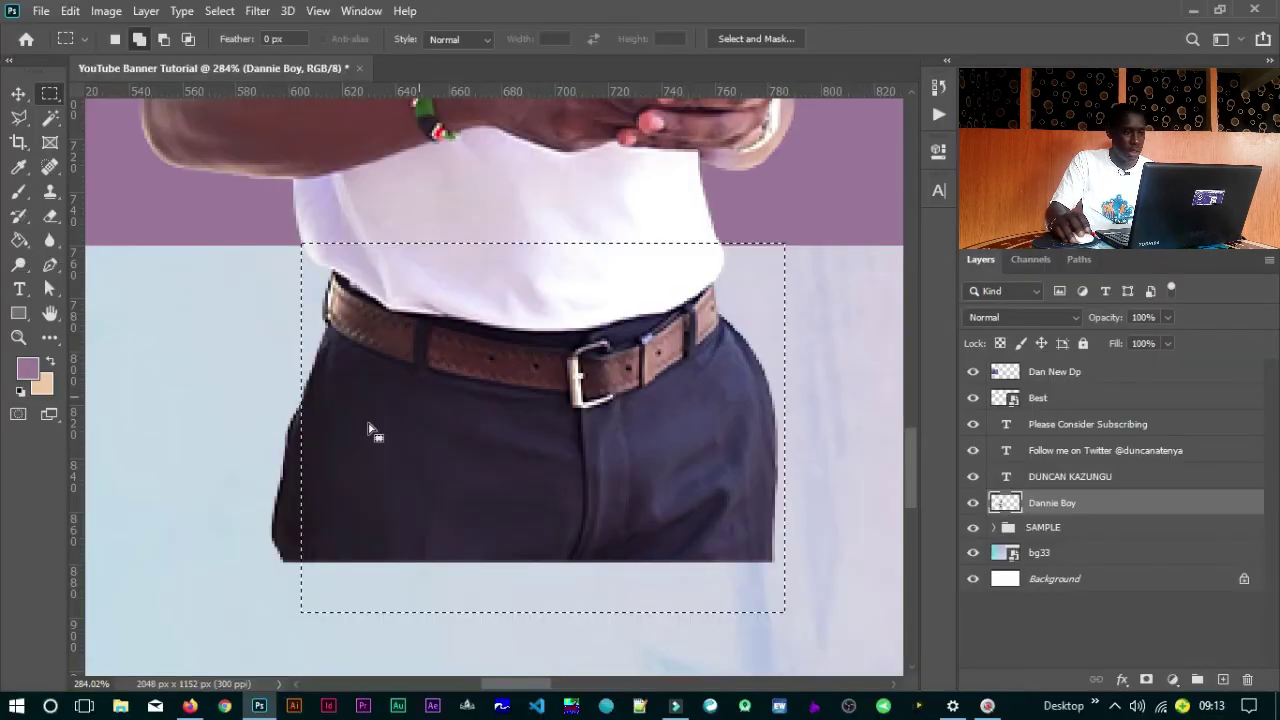
key("Delete")
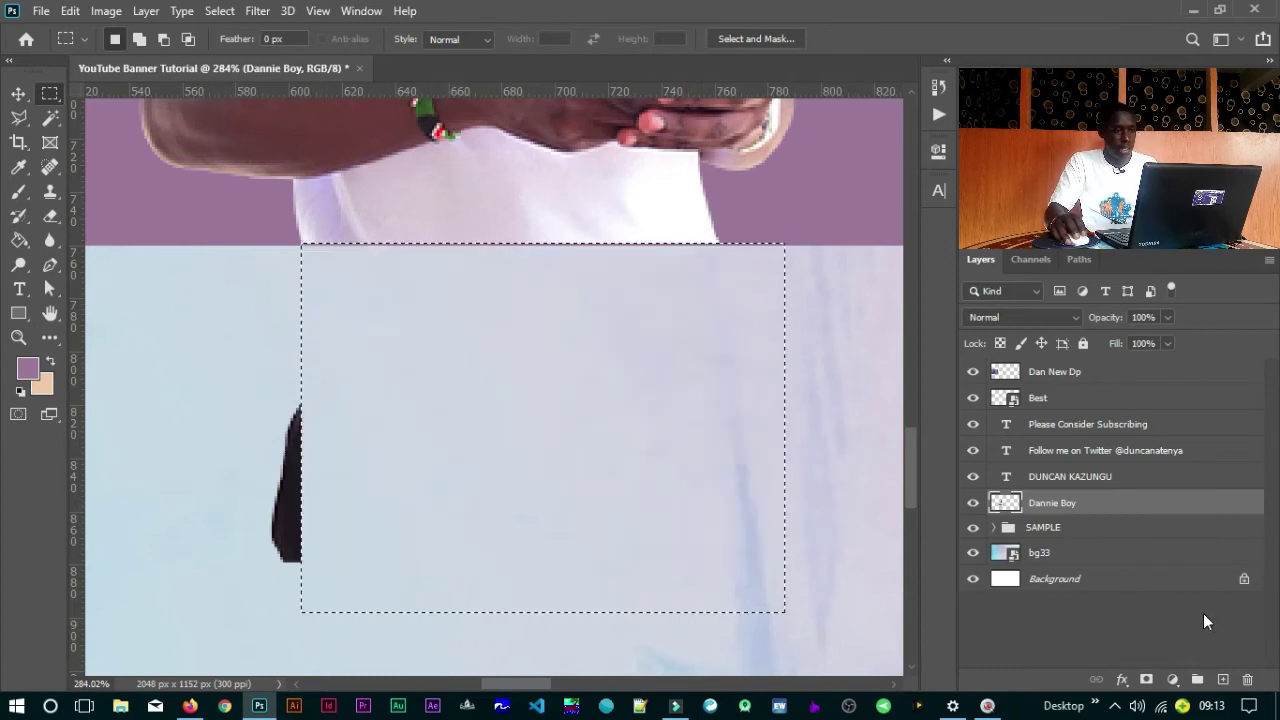
Step: Erase the leftover dark trouser sliver and clear the selection
left_click_drag(246, 370, 388, 641)
key("Delete")
key("ctrl+d")
left_click_drag(734, 488, 623, 496)
left_click_drag(706, 497, 533, 494)
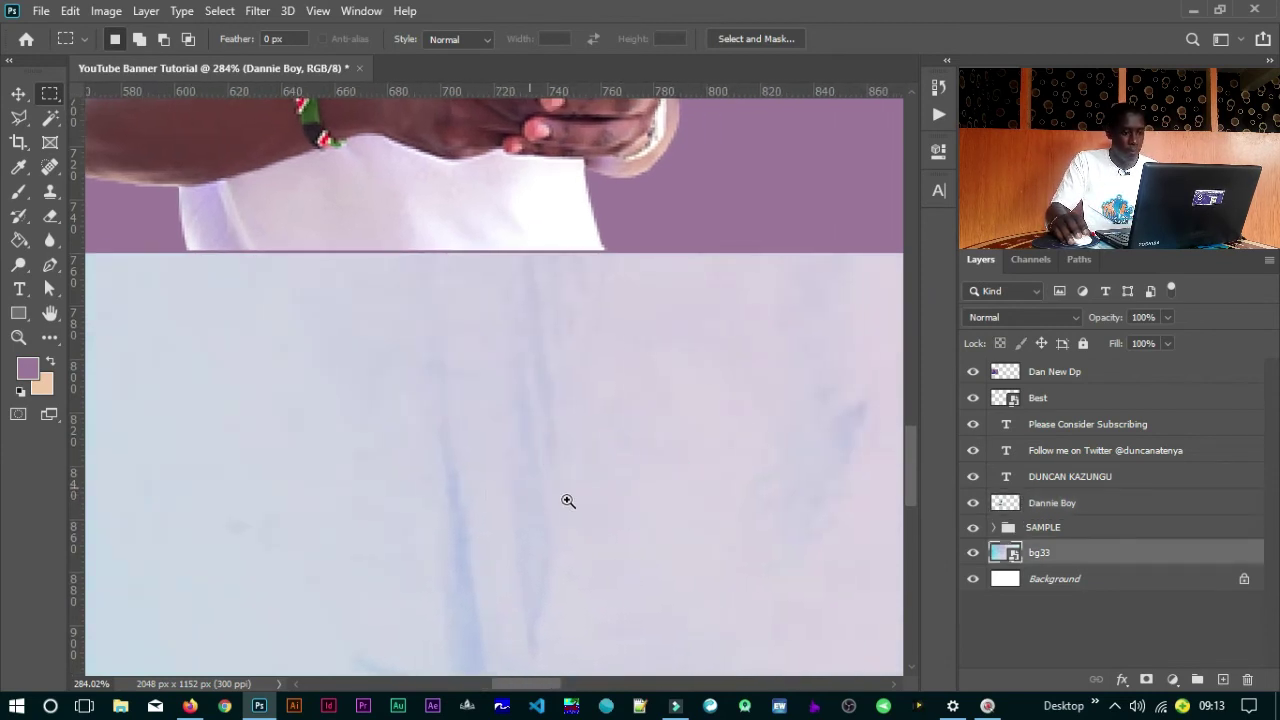
key("ctrl+z")
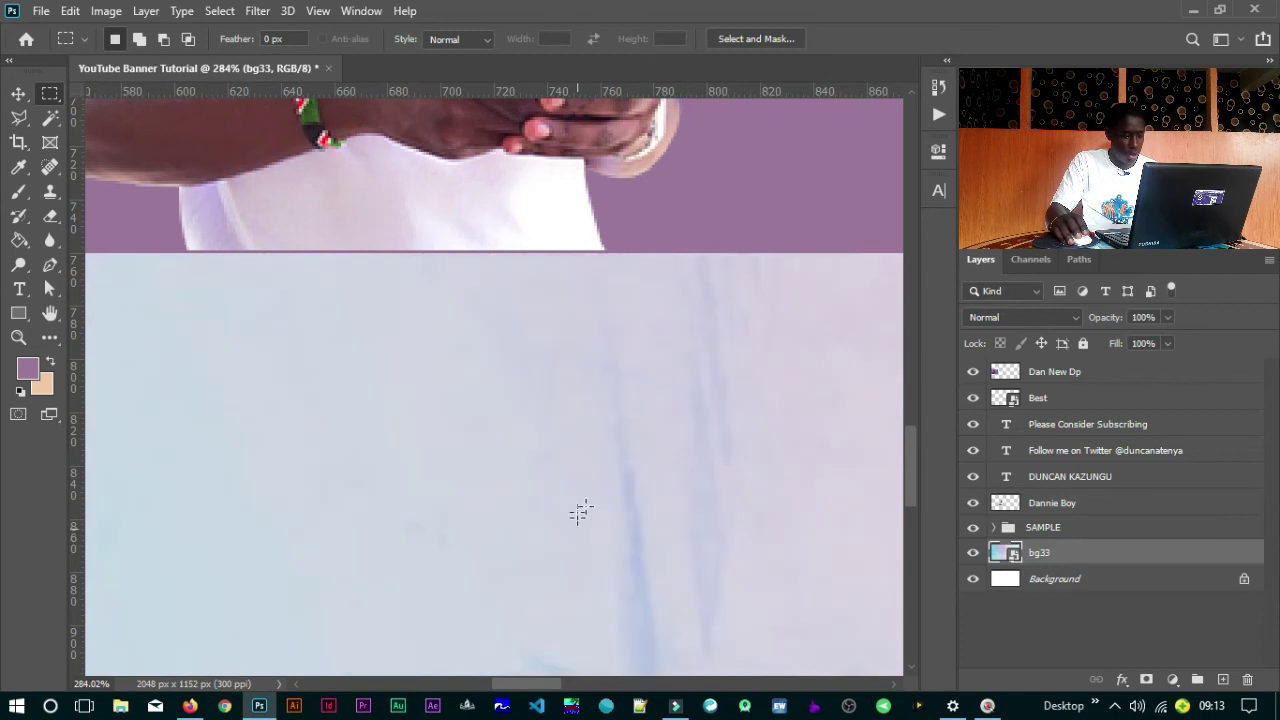
left_click_drag(691, 491, 271, 371)
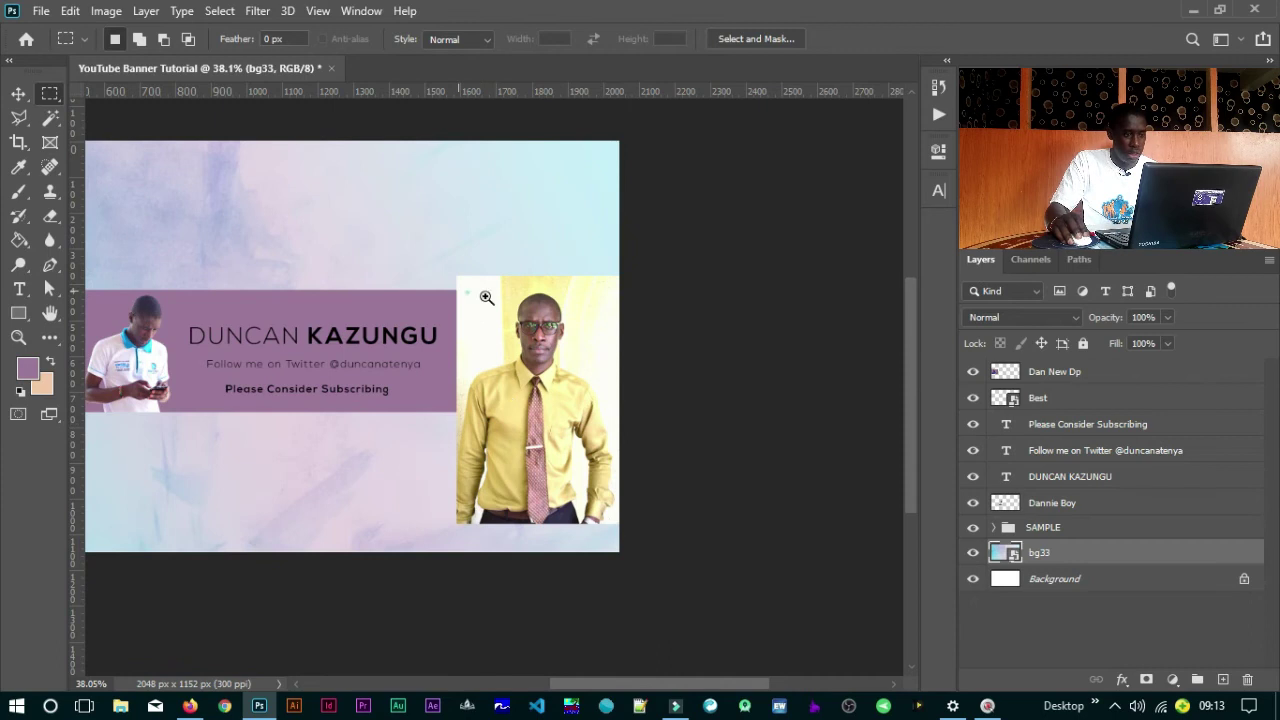
left_click_drag(486, 297, 559, 308)
Step: Set the Best yellow-shirt layer to 81% opacity and marquee the area level with the band
left_click_drag(714, 440, 480, 325)
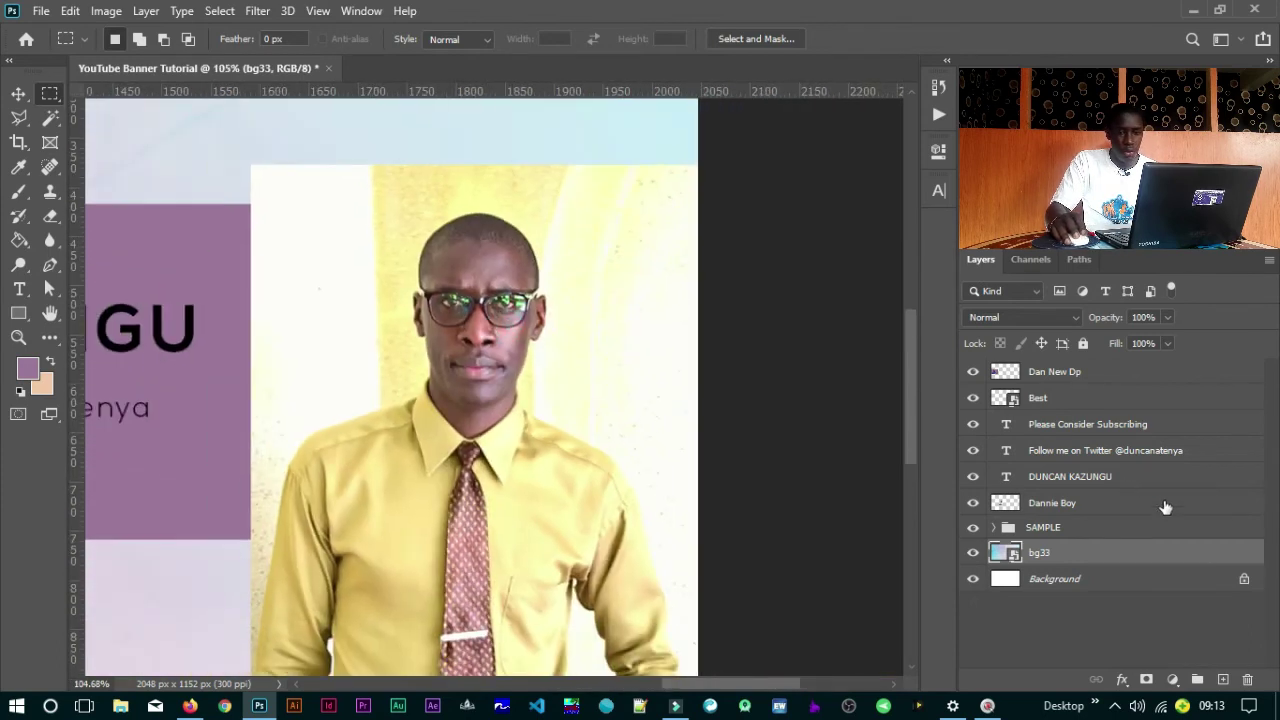
left_click(1045, 398)
left_click_drag(1108, 320, 1092, 325)
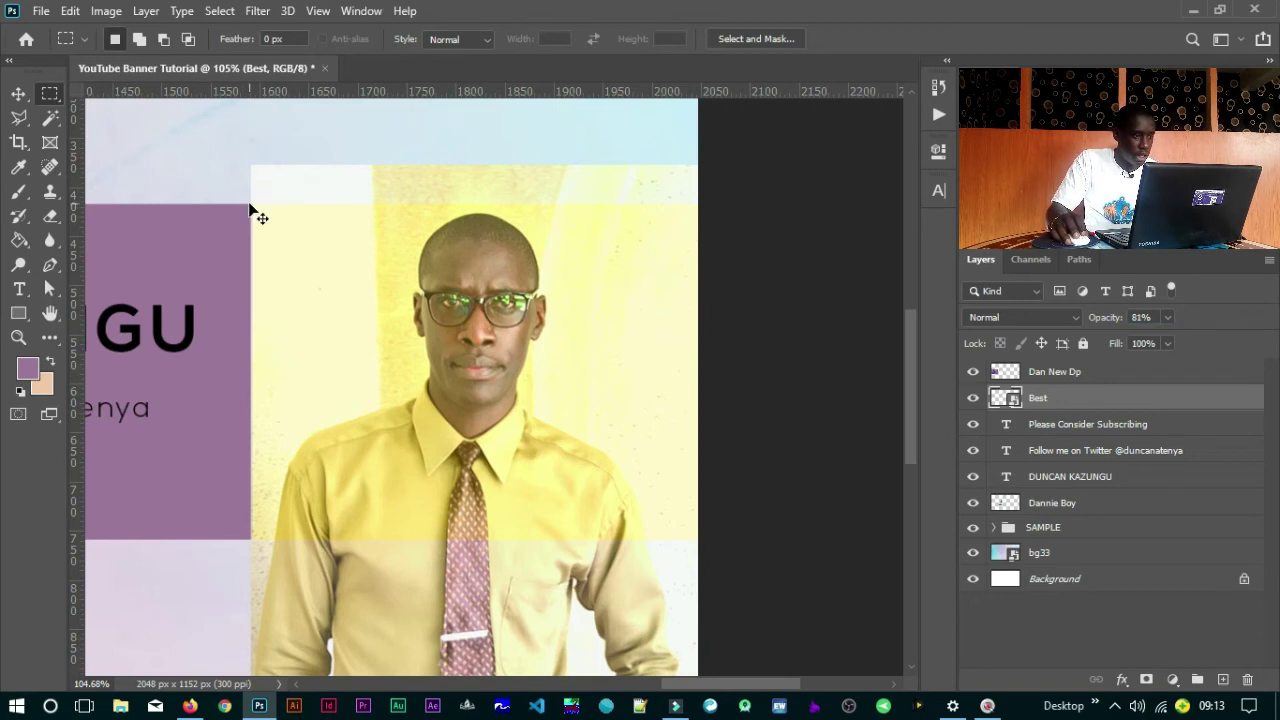
left_click_drag(250, 204, 700, 538)
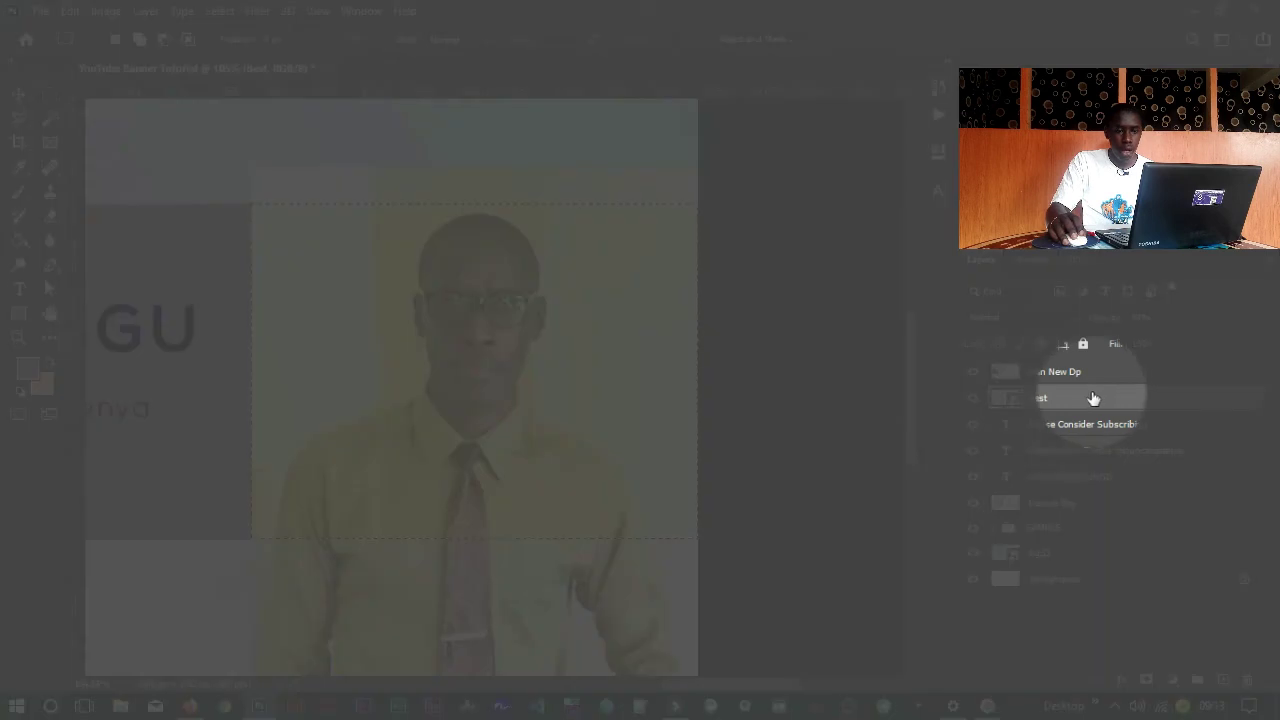
Step: Rasterize the Best layer, invert the selection, delete outside it, and deselect
right_click(1094, 398)
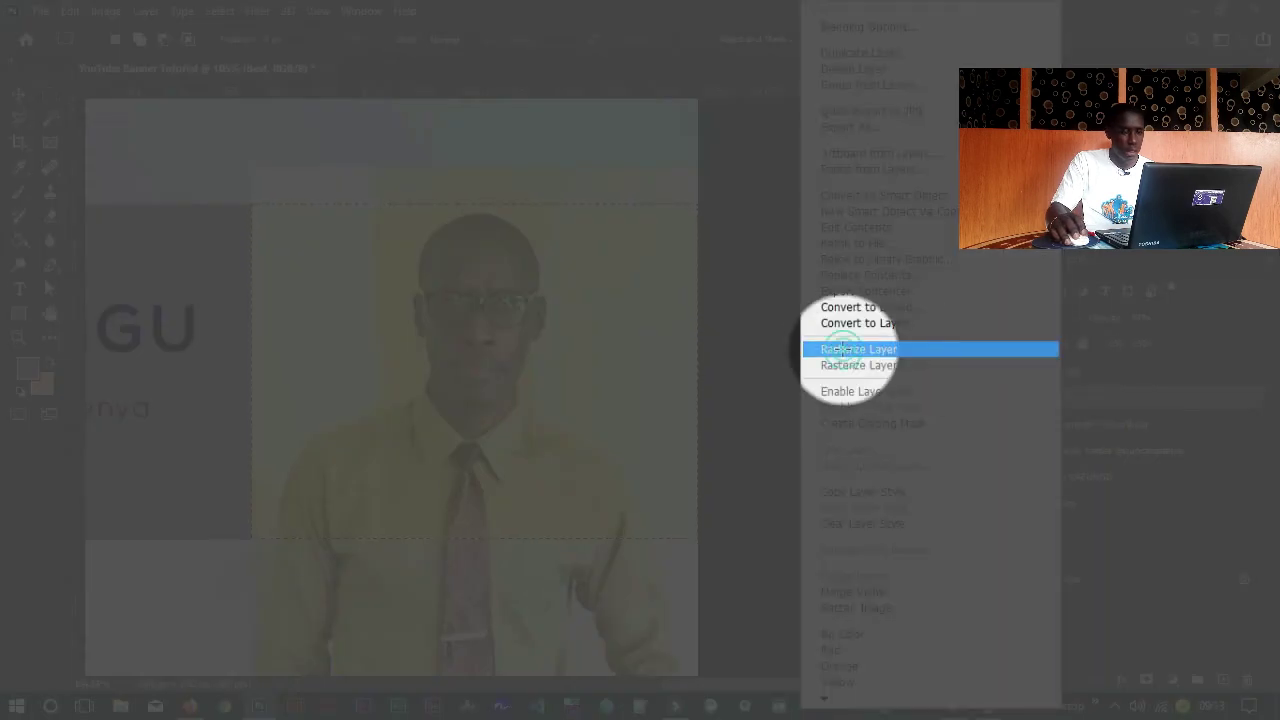
left_click(852, 349)
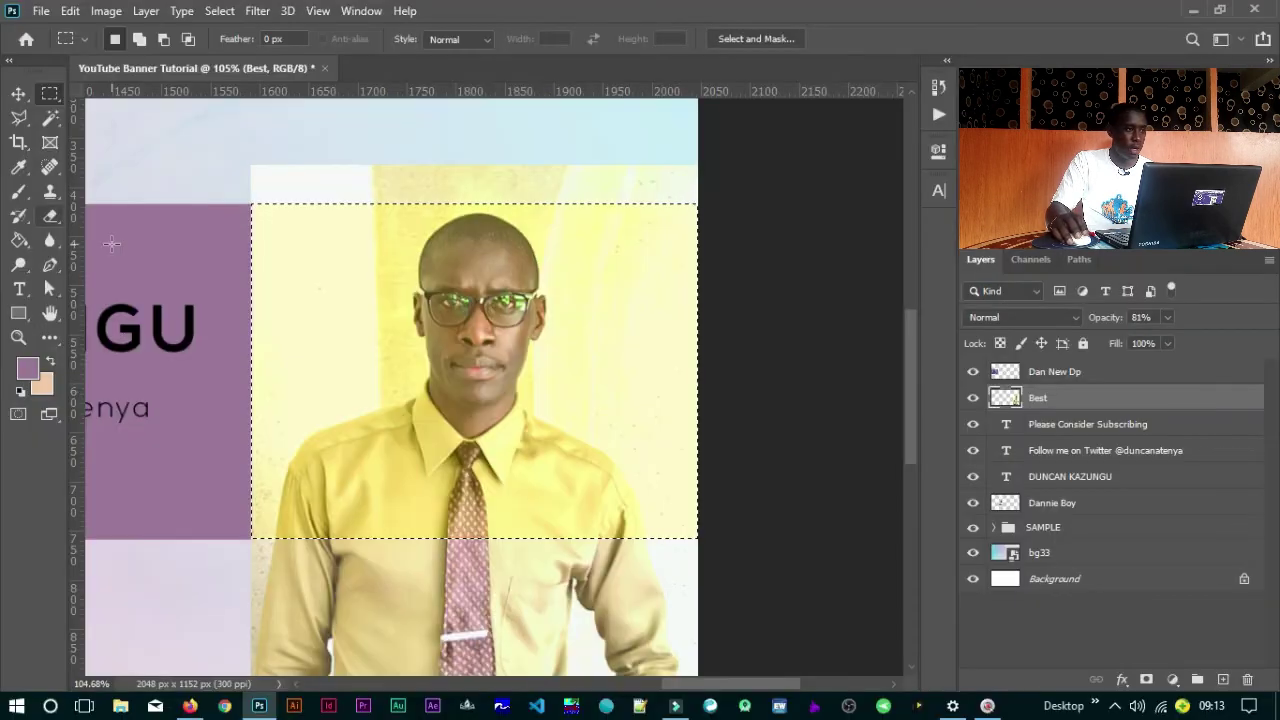
left_click(228, 20)
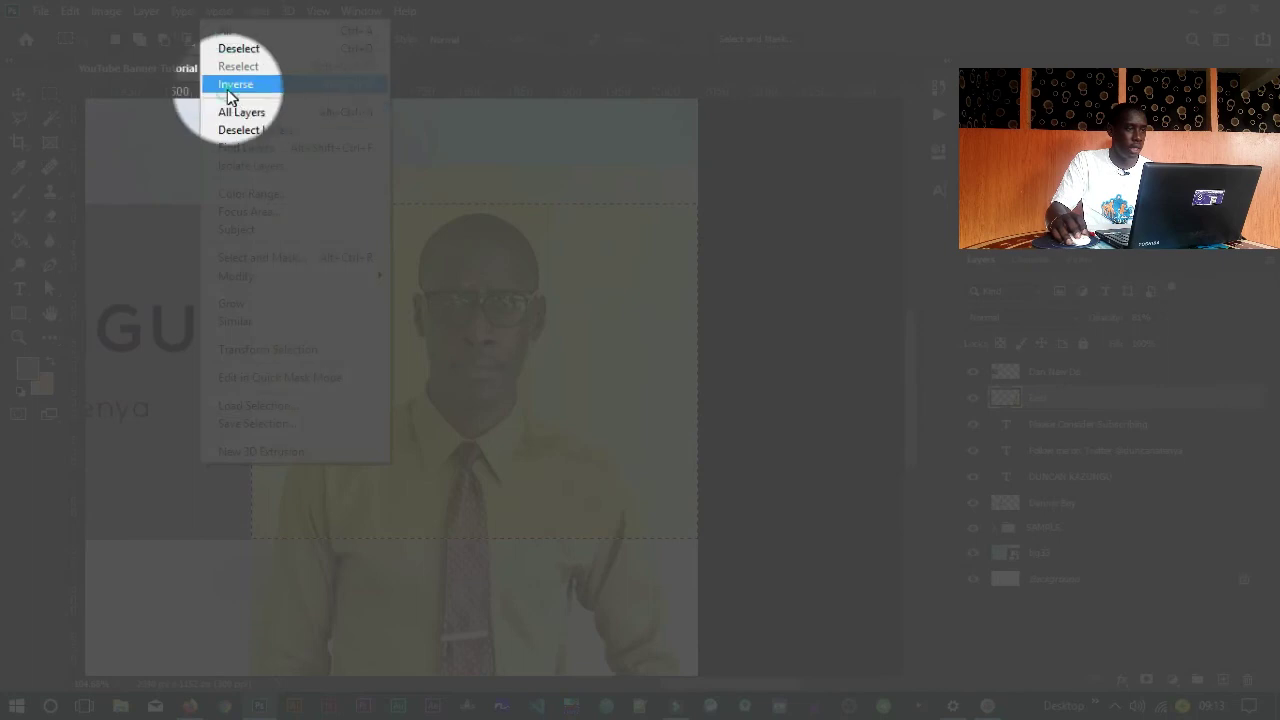
left_click(222, 86)
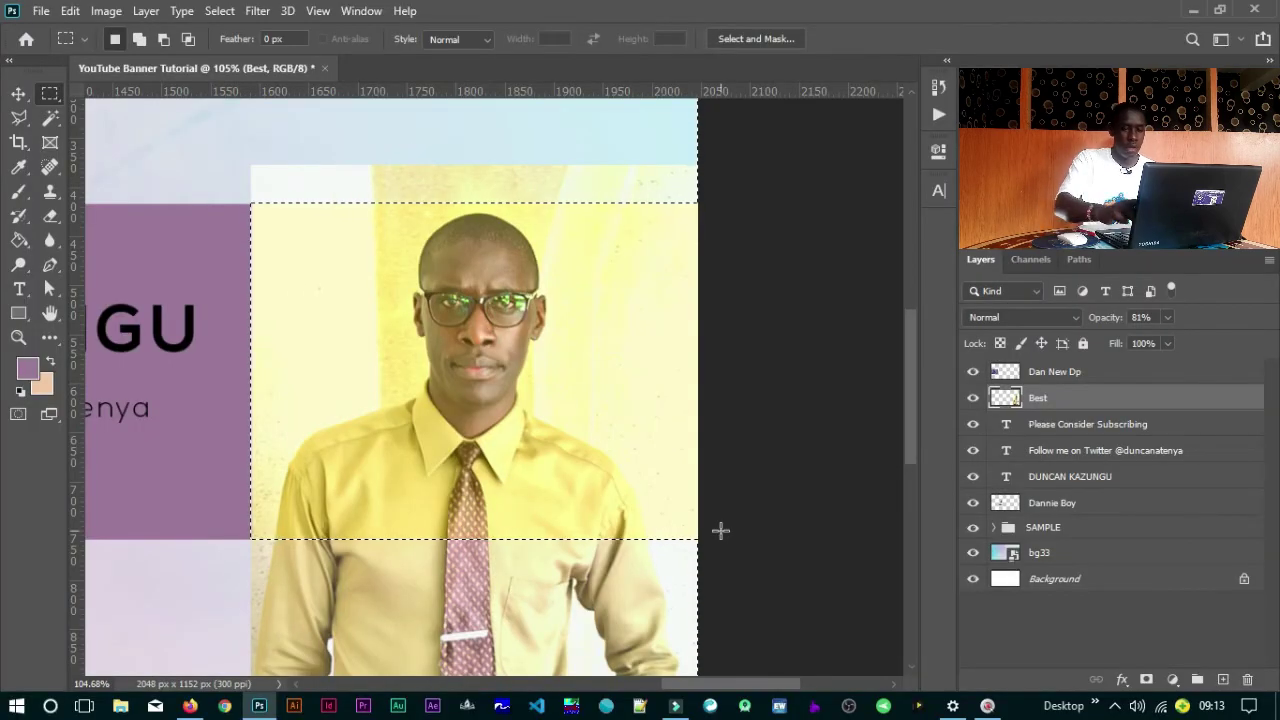
key("Delete")
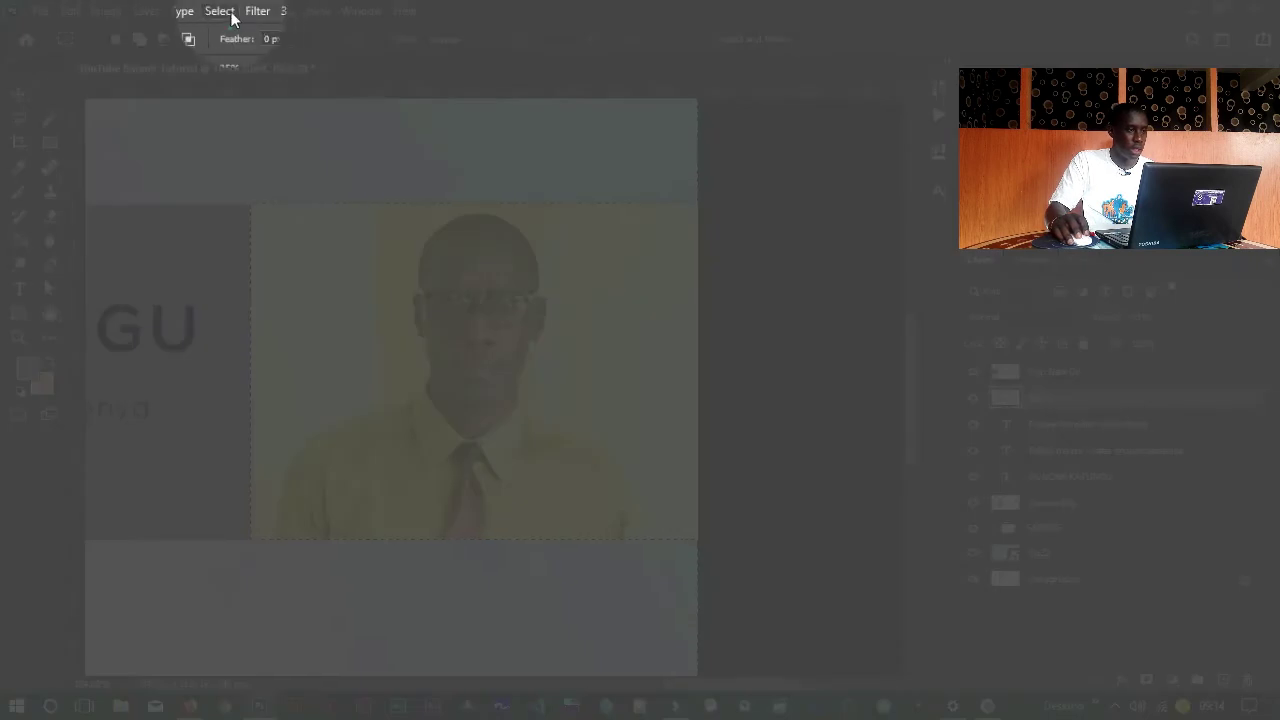
left_click(224, 12)
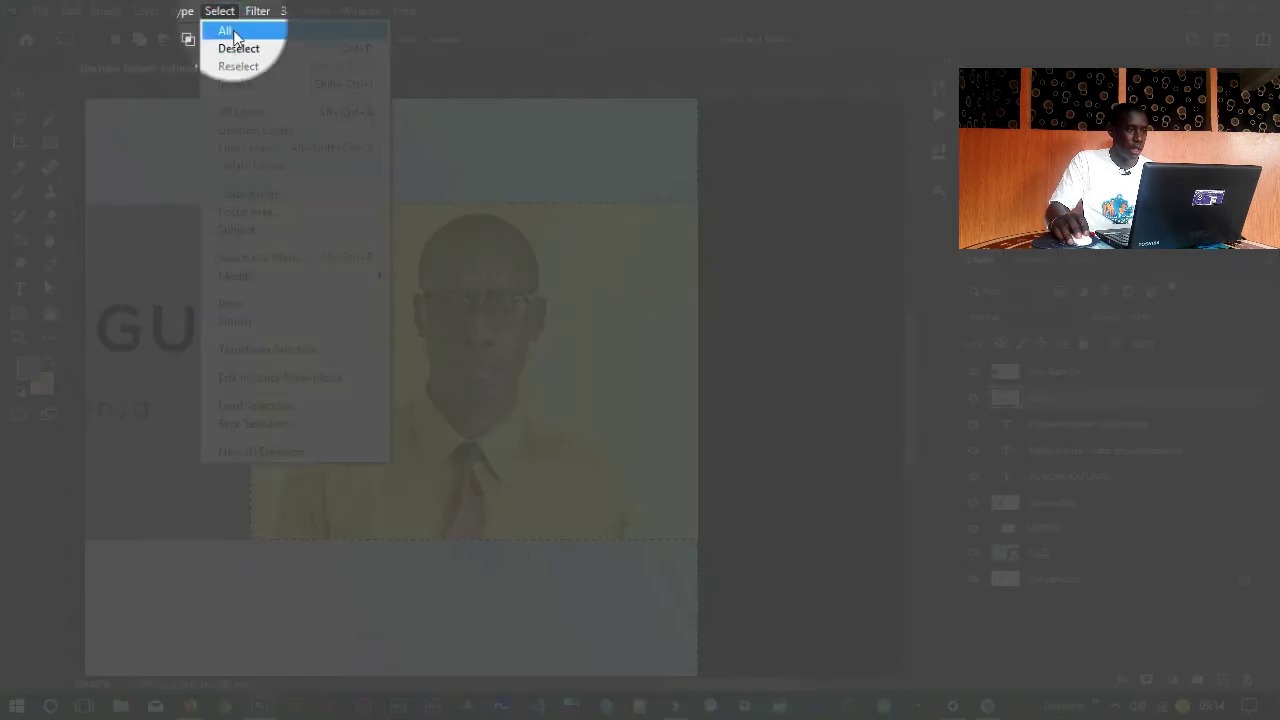
left_click(240, 49)
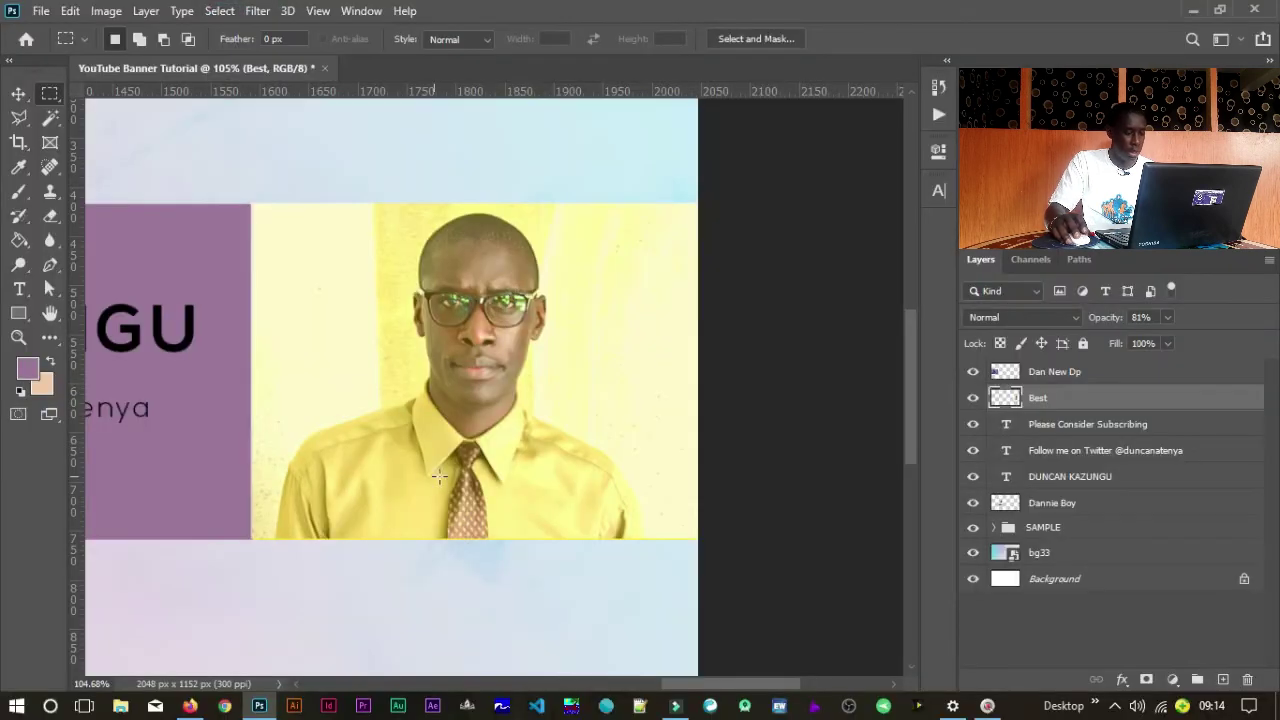
key("ctrl+0")
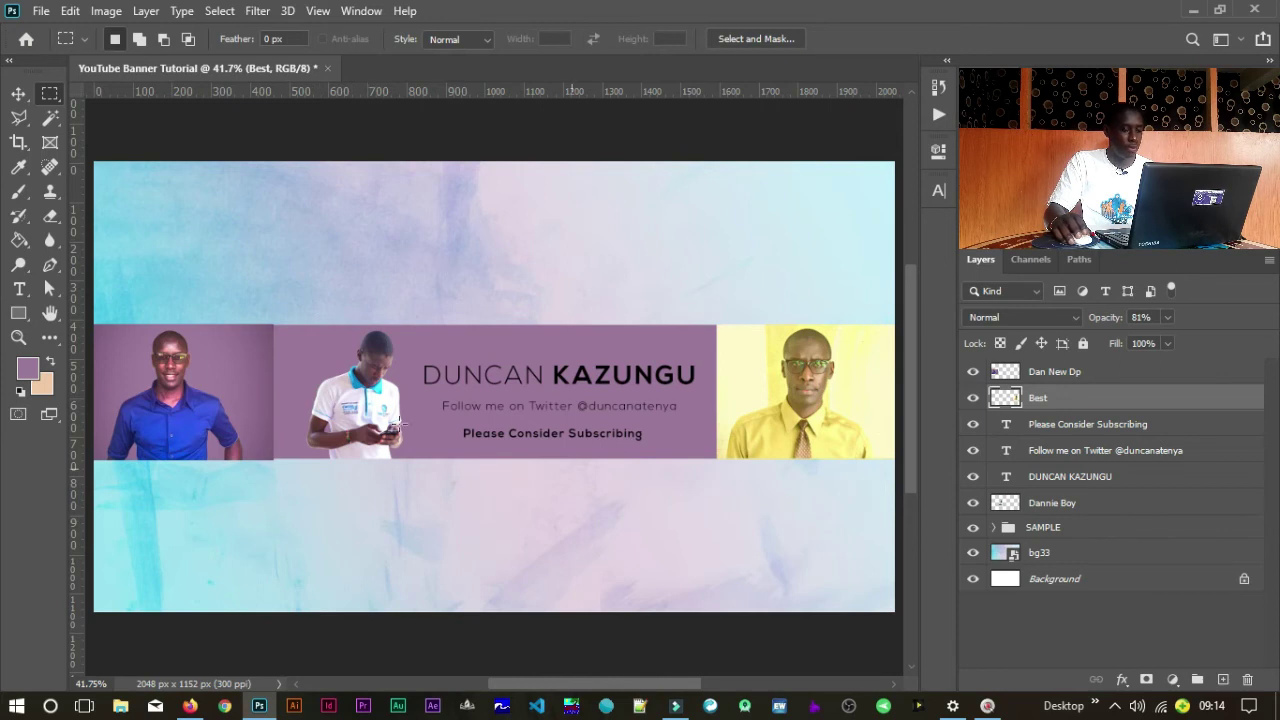
Step: Set the yellow-shirt Best portrait back to 100% opacity
key("v")
left_click_drag(684, 368, 610, 362)
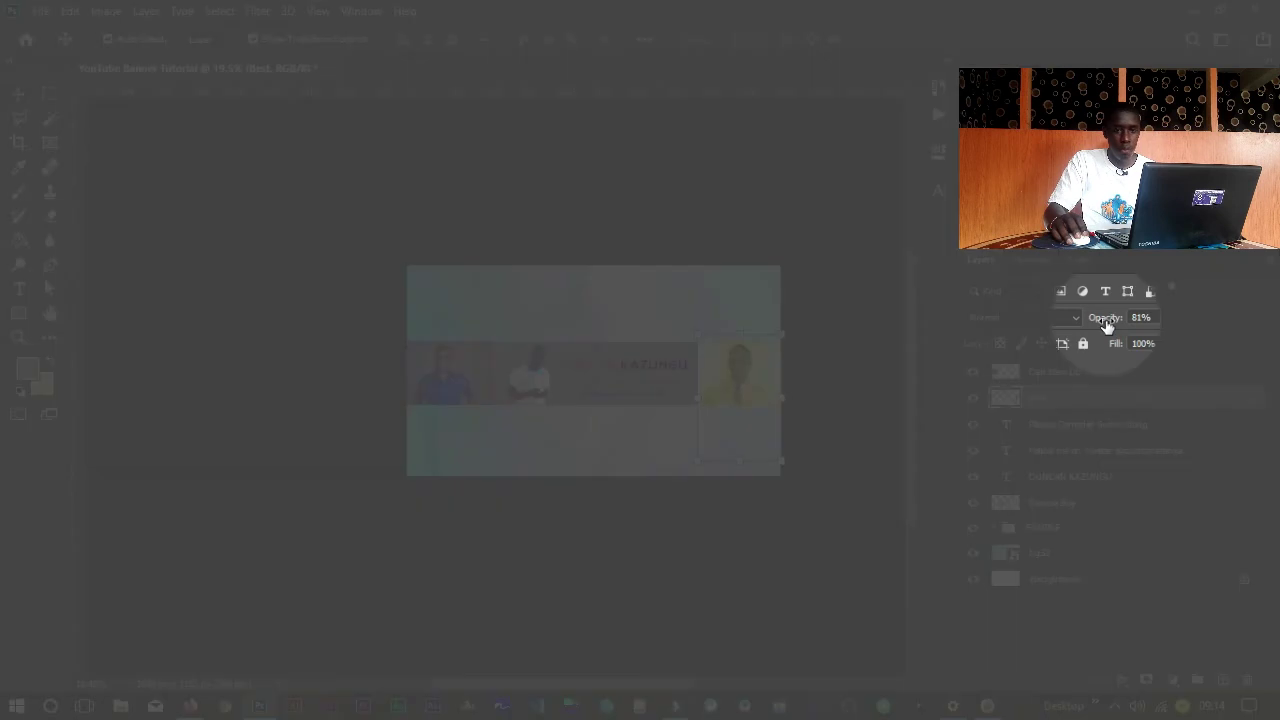
left_click_drag(1105, 322, 1174, 325)
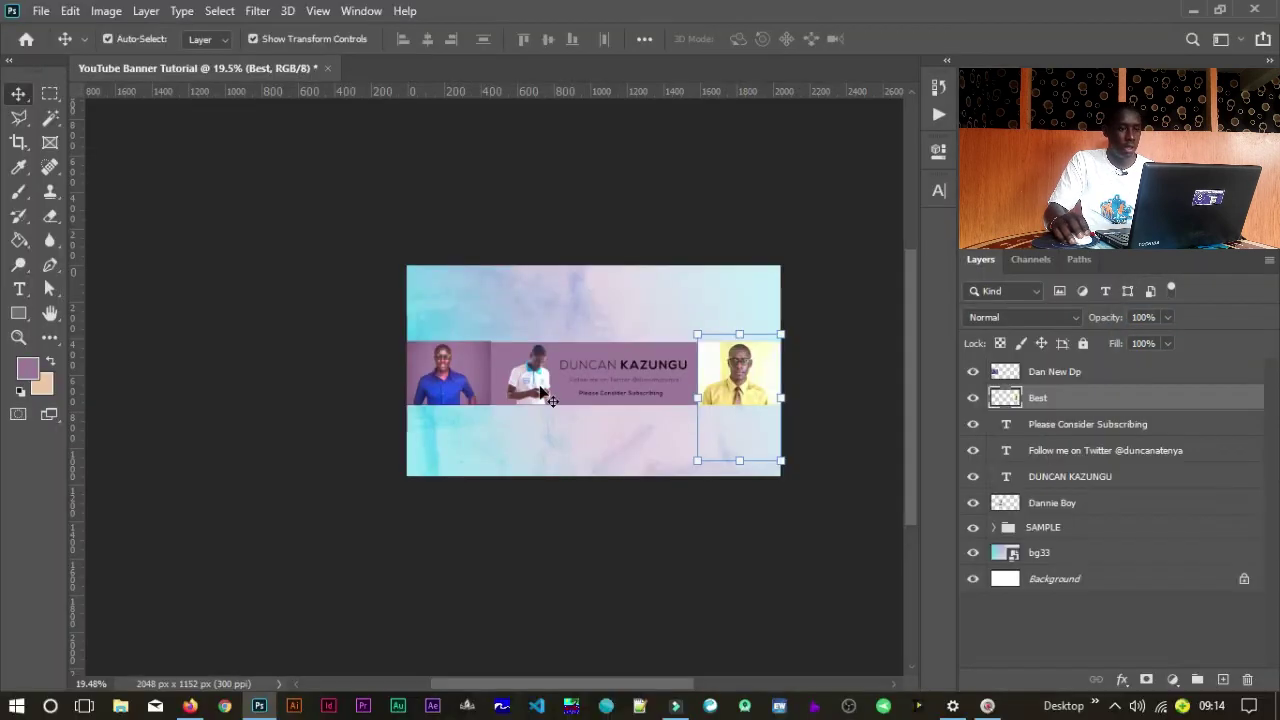
left_click(620, 608)
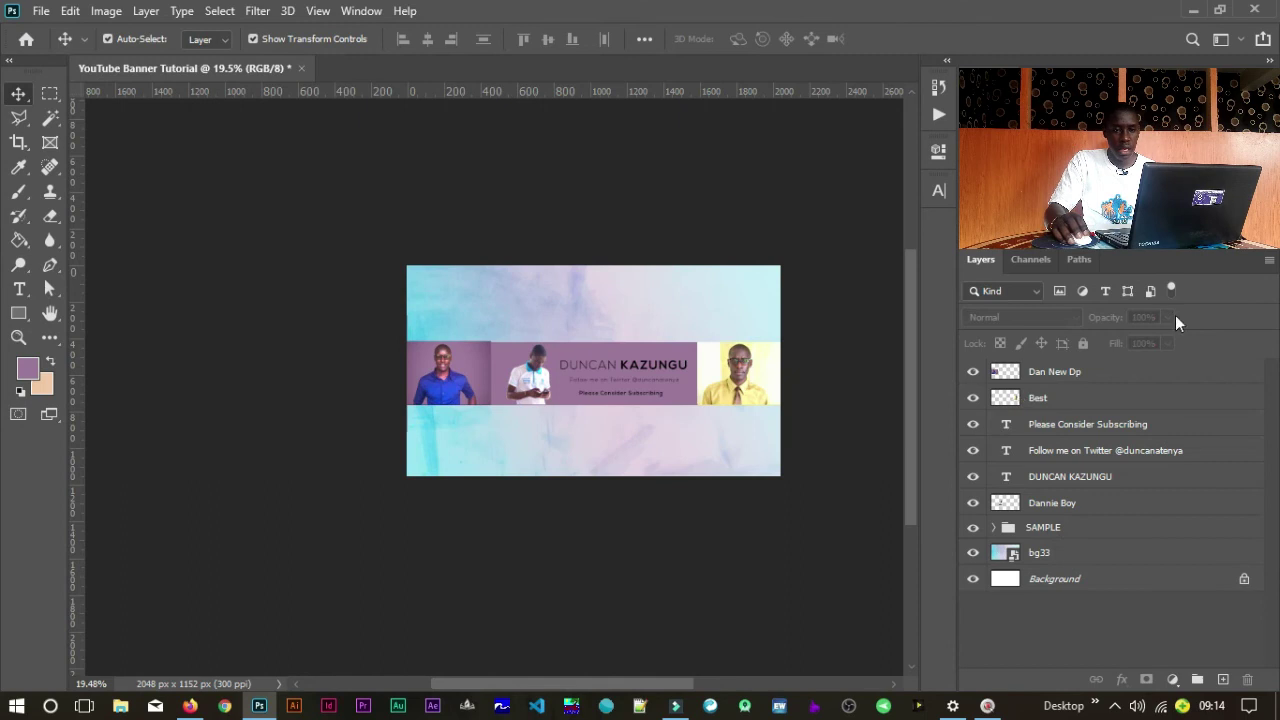
Step: Hide the SAMPLE group's purple band and zoom in on the name and Twitter text
left_click(971, 529)
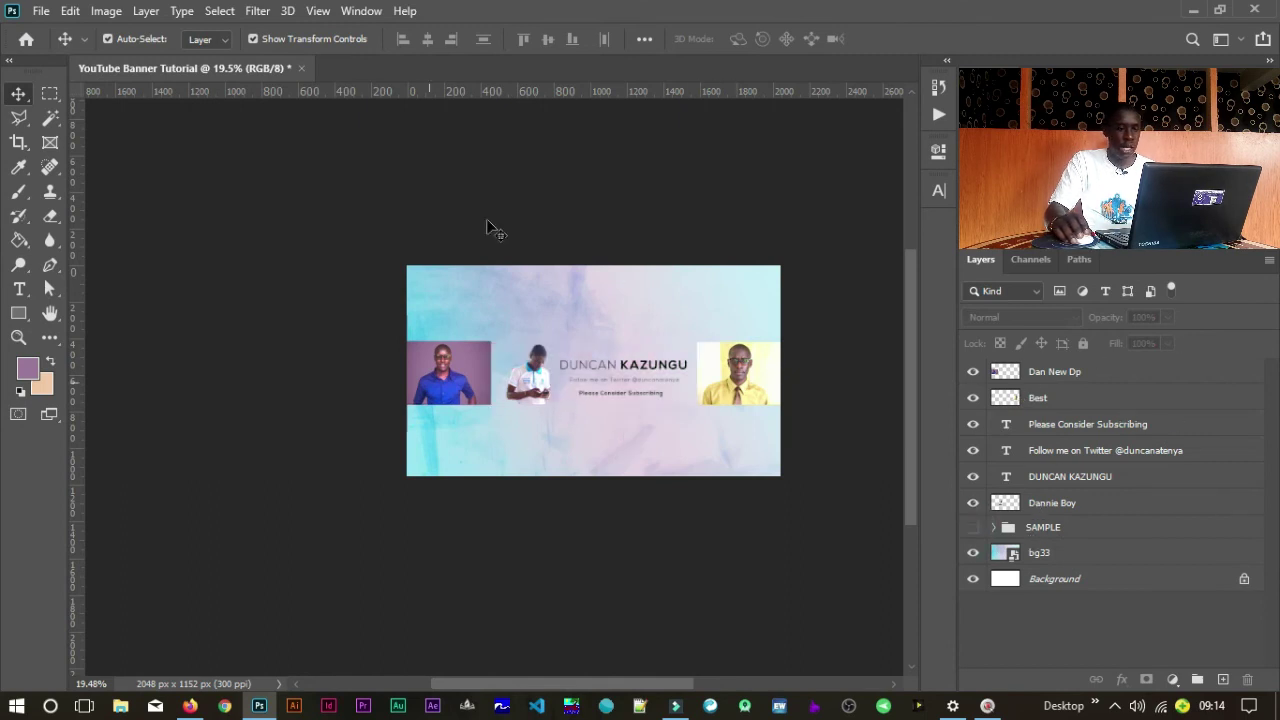
left_click_drag(784, 362, 810, 364)
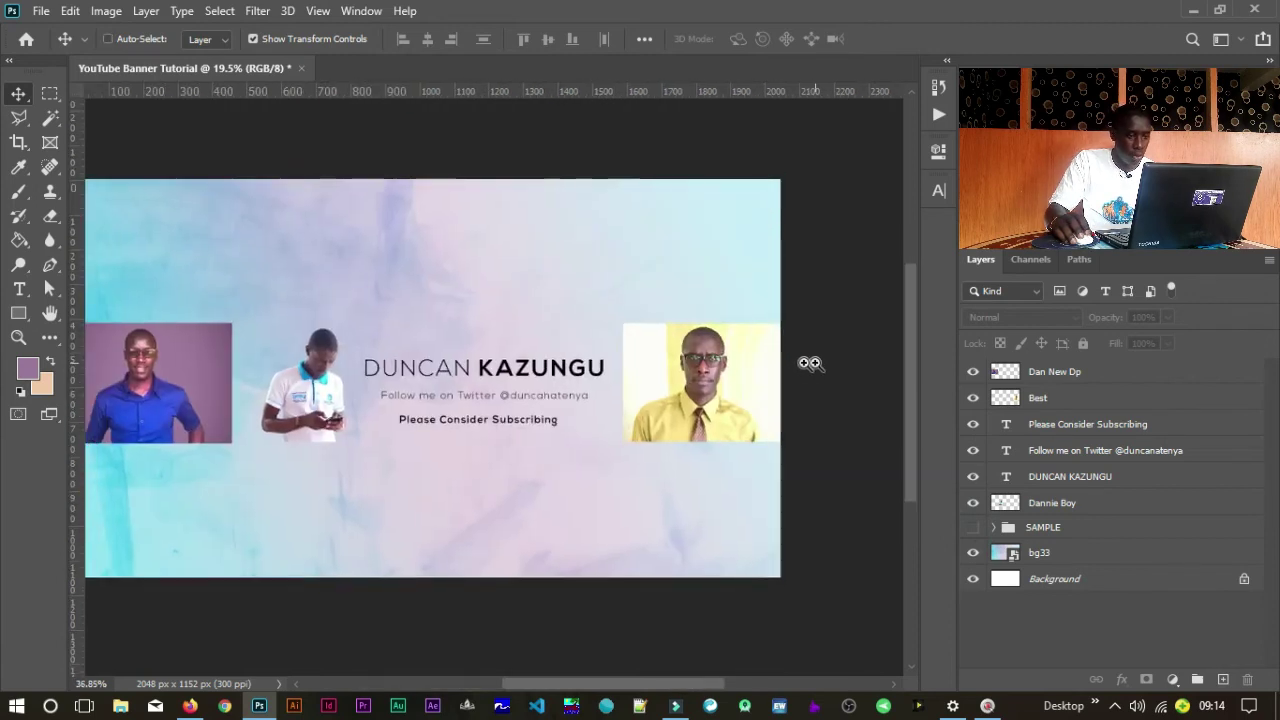
mouse_move(428, 371)
left_mouse_down()
mouse_move(455, 371)
mouse_move(434, 371)
left_mouse_up()
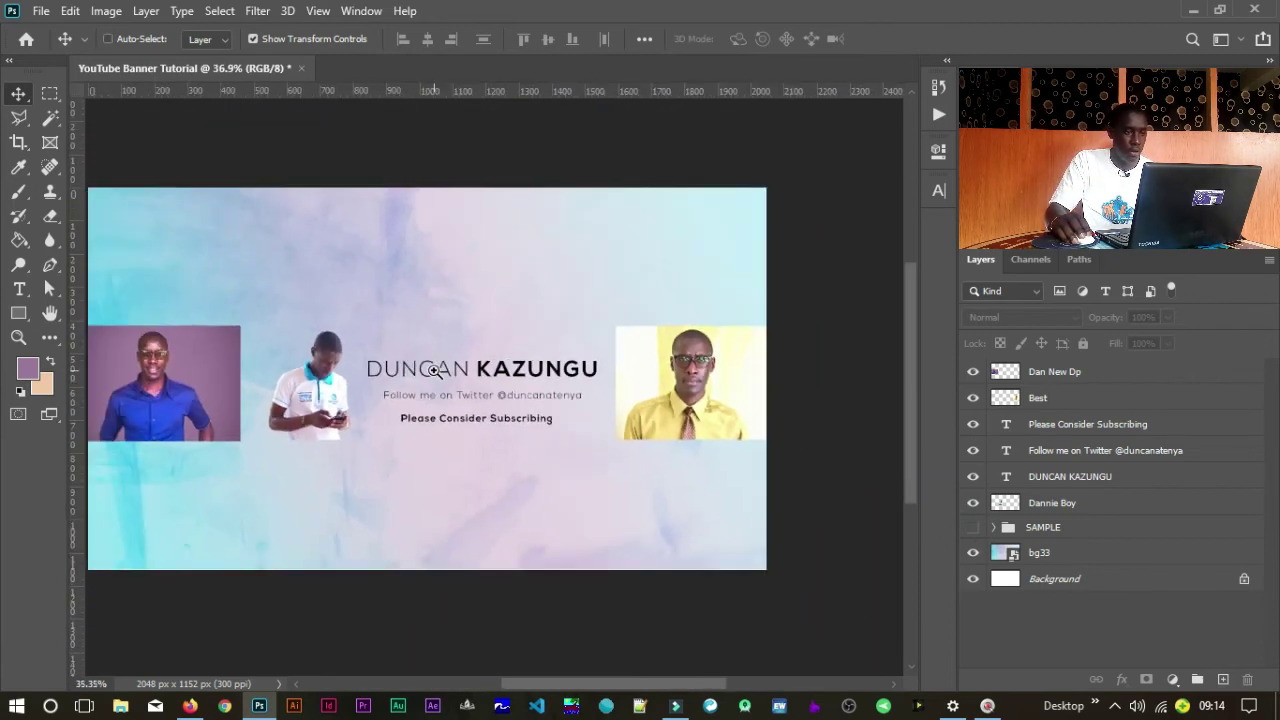
left_click_drag(358, 422, 407, 399)
left_click_drag(510, 428, 596, 420)
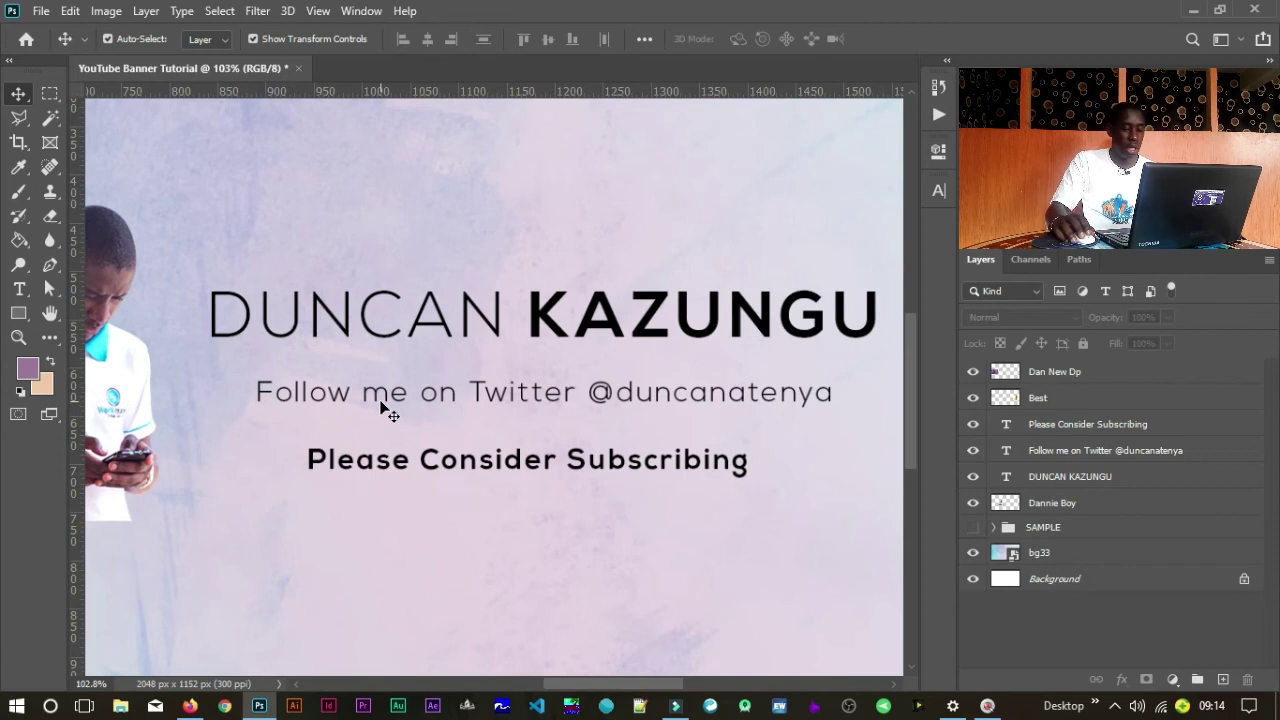
Step: Draw a yellow-filled rectangle over the Twitter line and move it beneath the Twitter text layer
key("u")
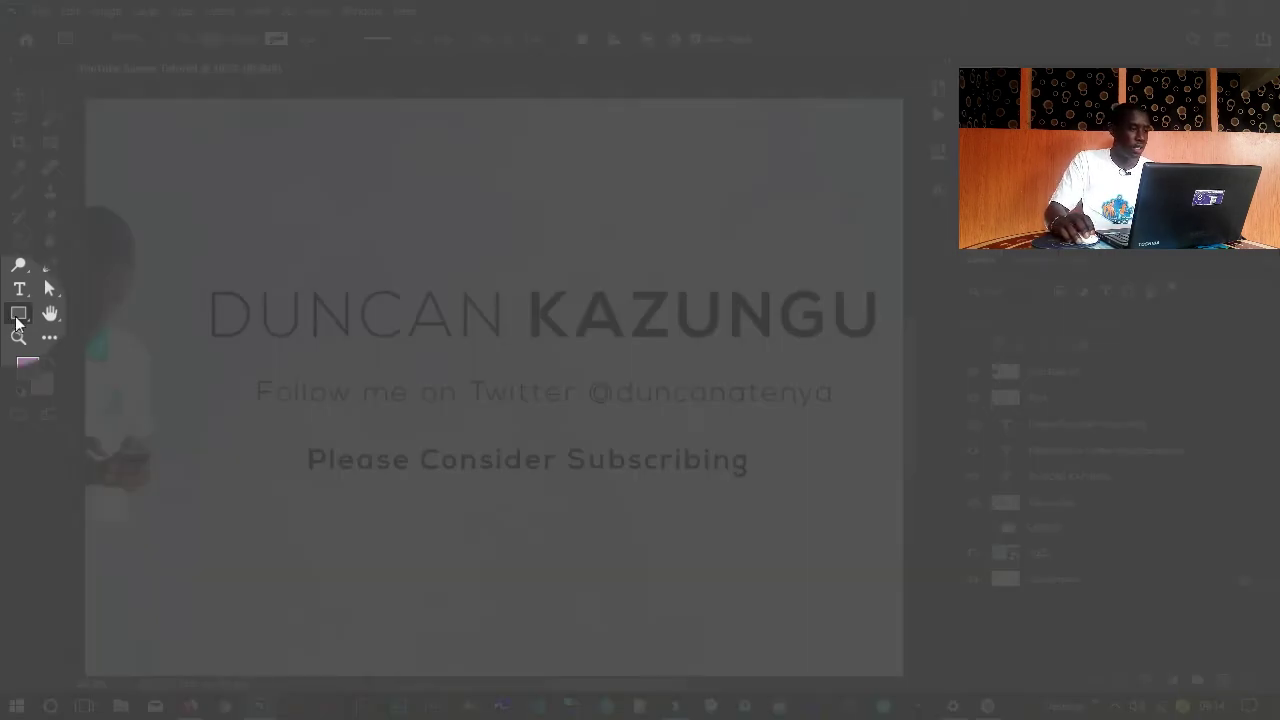
right_click(16, 317)
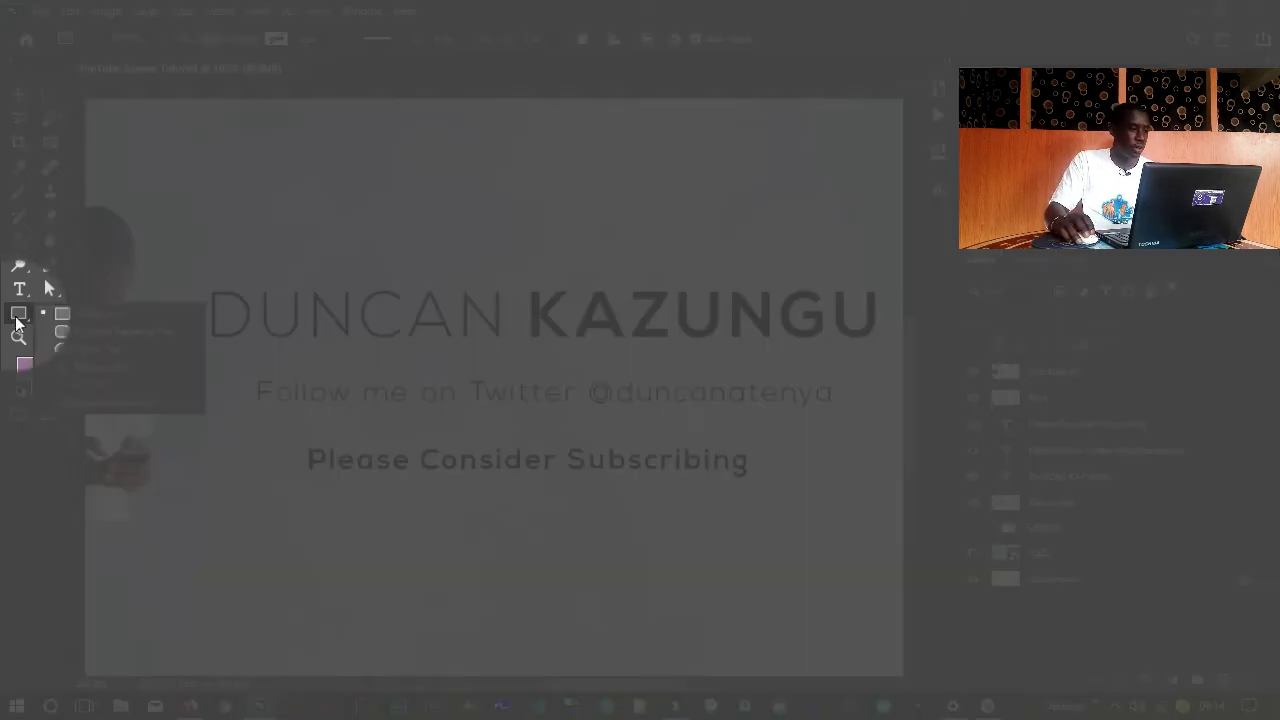
left_click(65, 320)
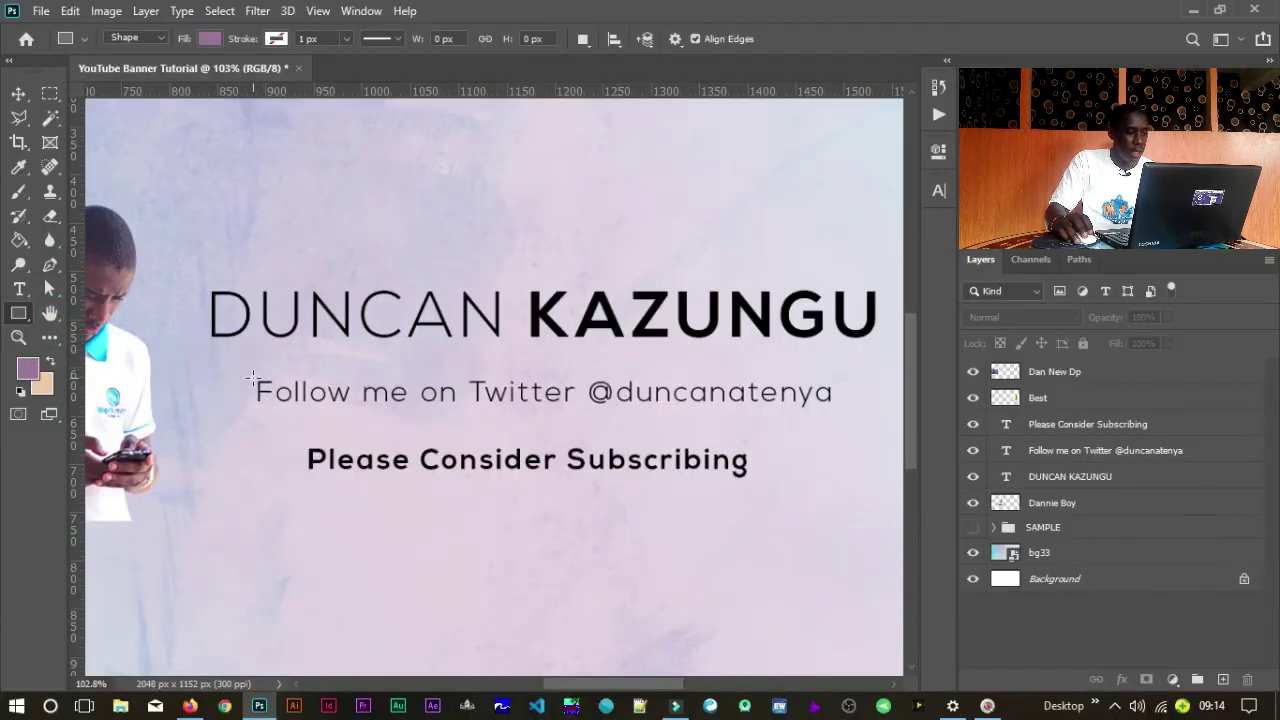
left_click_drag(243, 372, 847, 416)
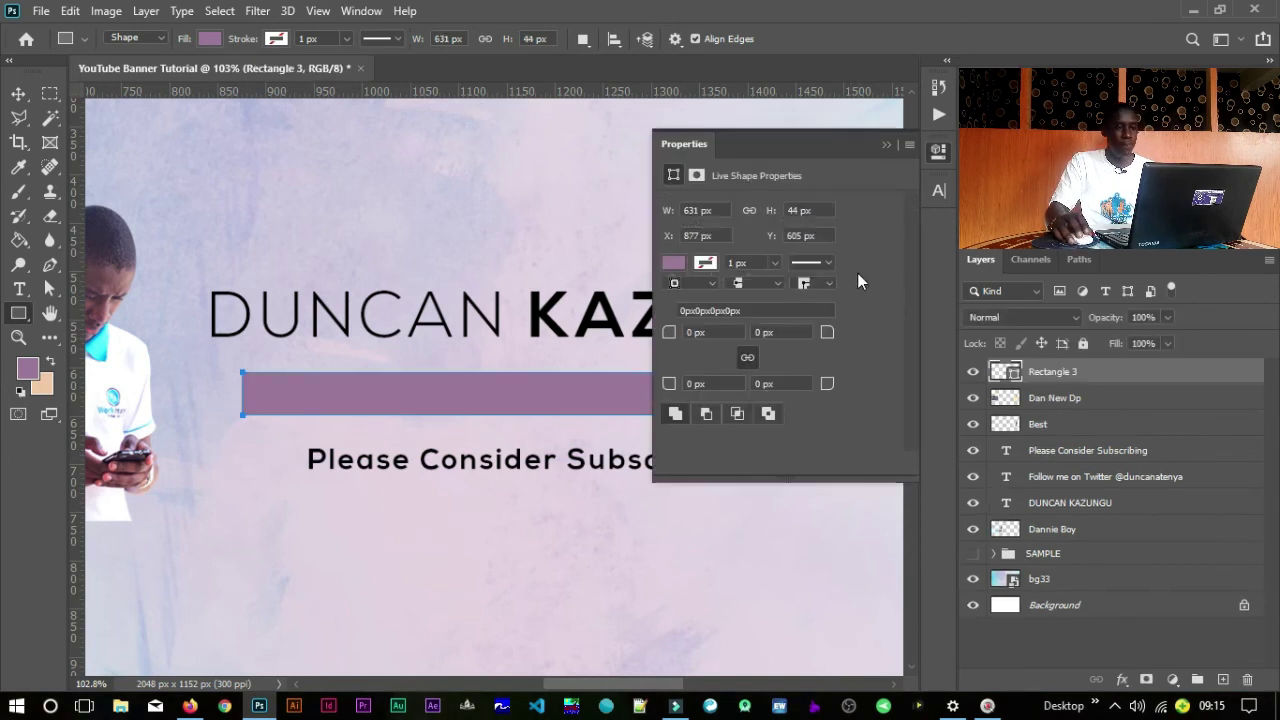
left_click(672, 262)
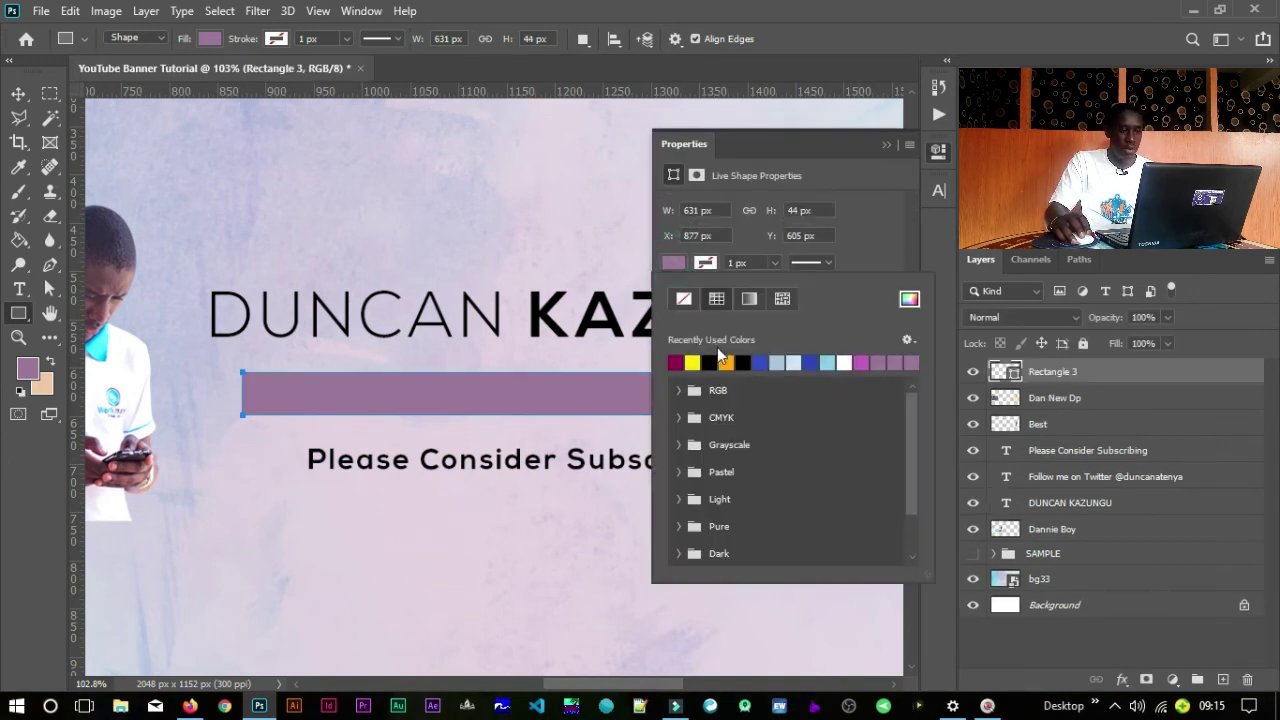
left_click(695, 360)
left_click(886, 144)
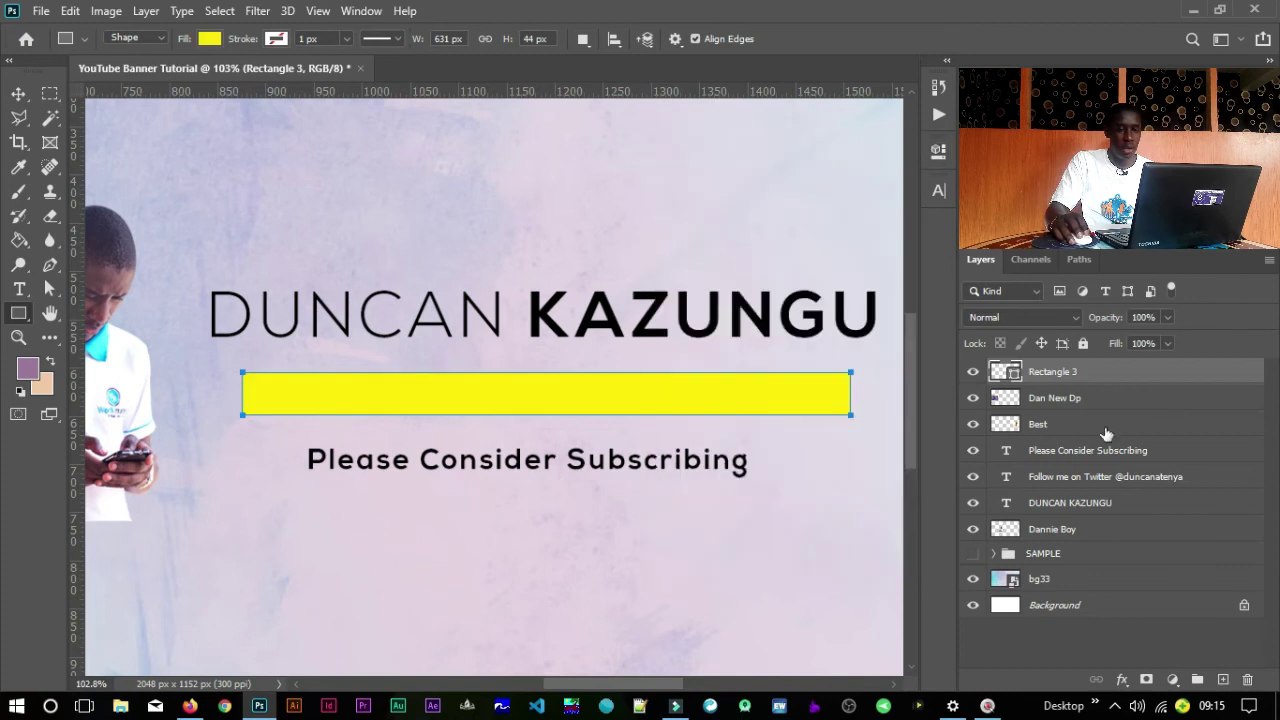
left_click_drag(1081, 373, 1090, 490)
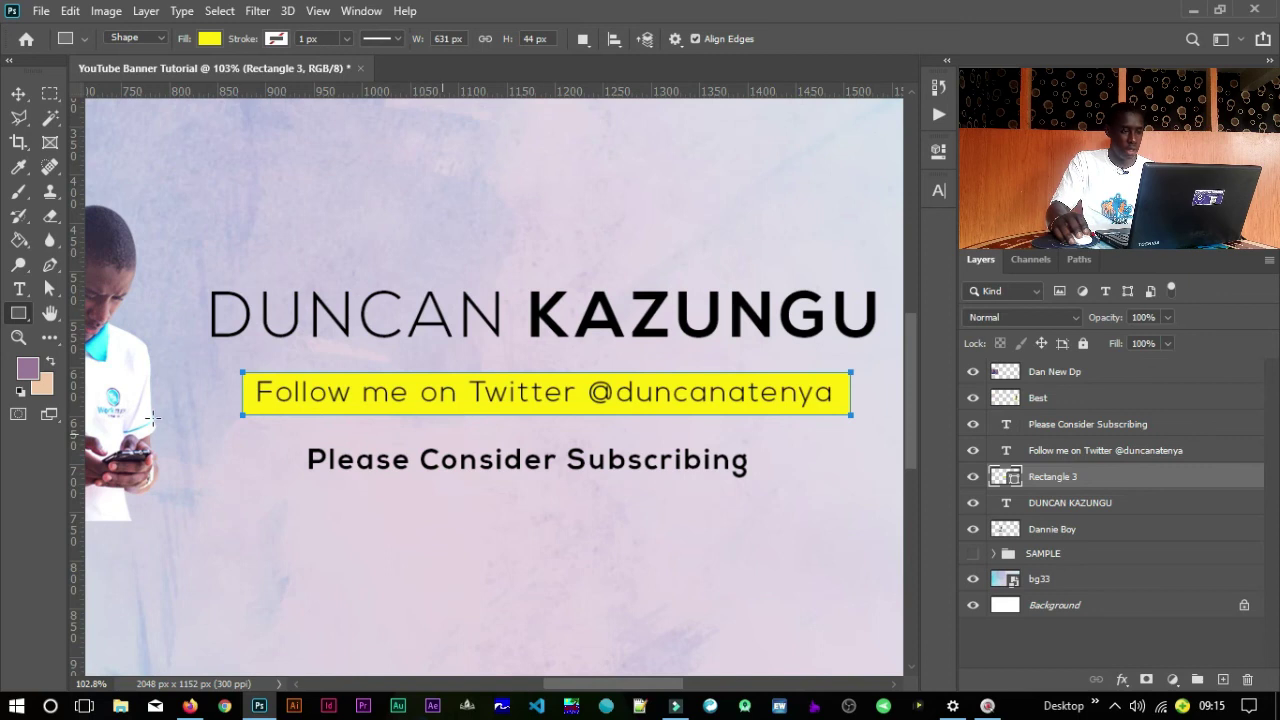
Step: Deselect all layers and switch to the browser to view the channel
key("v")
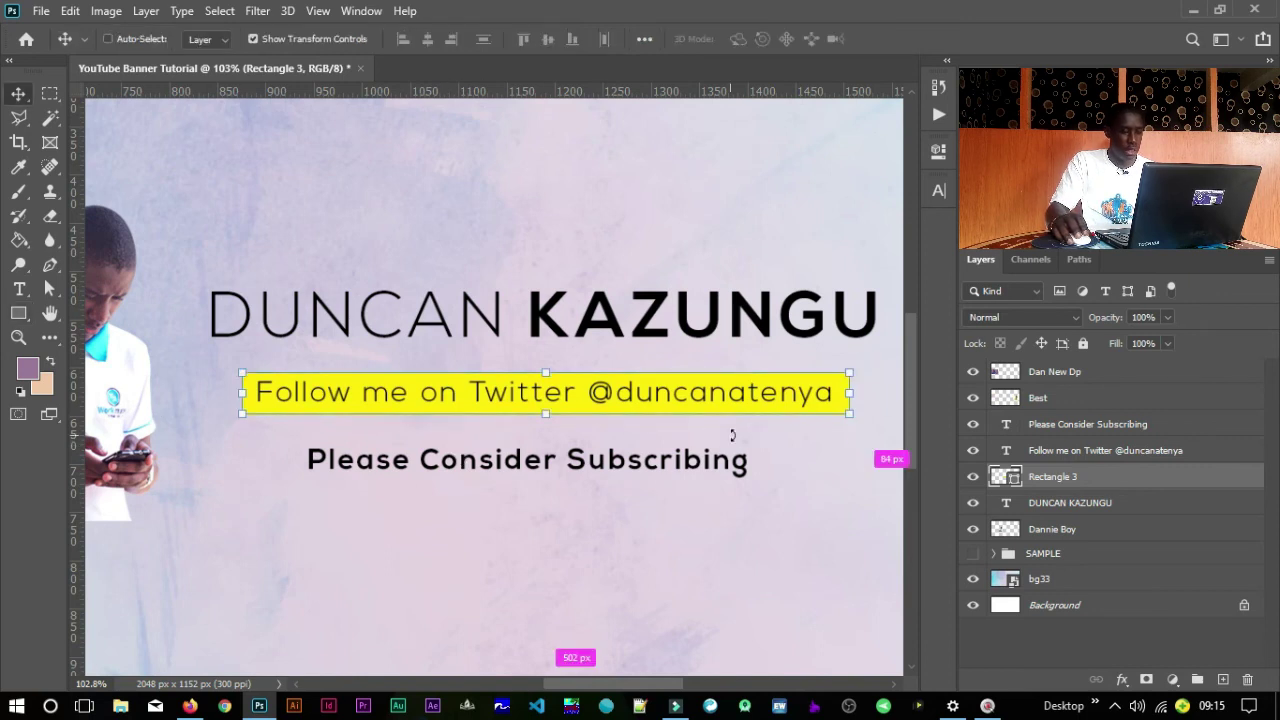
scroll(745, 428, "down", 2)
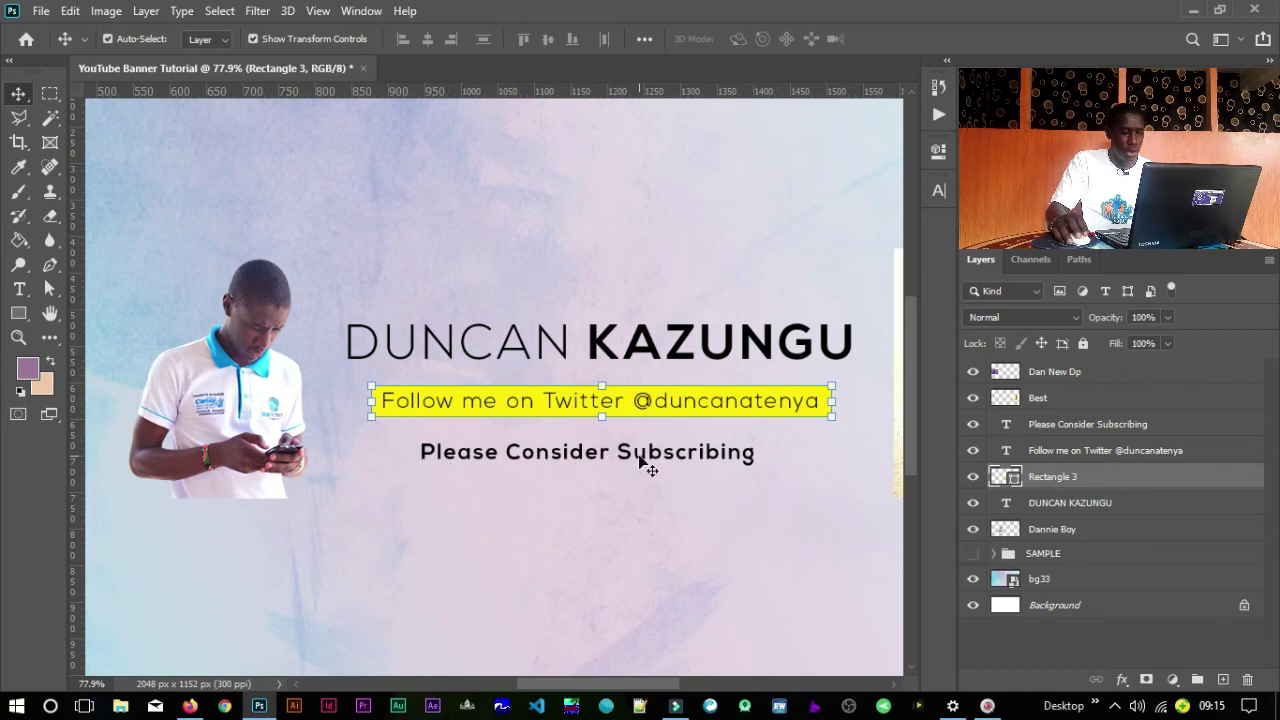
scroll(714, 380, "down", 4)
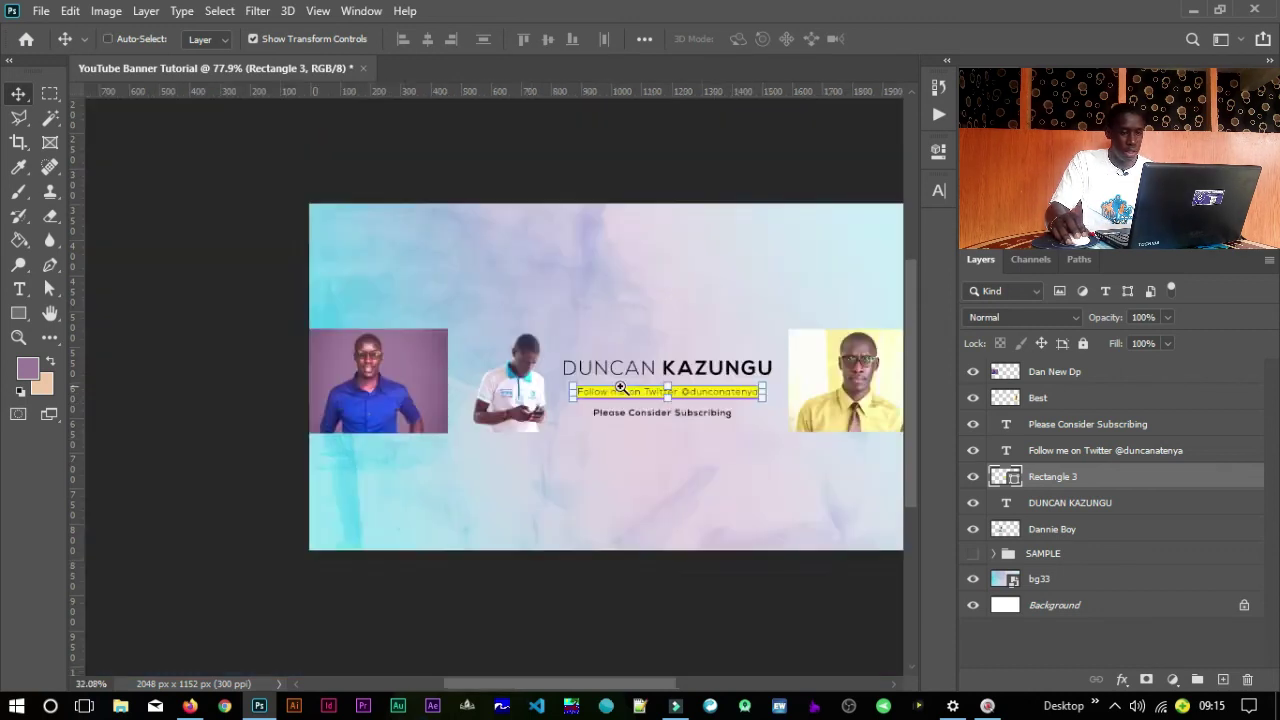
scroll(560, 345, "up", 2)
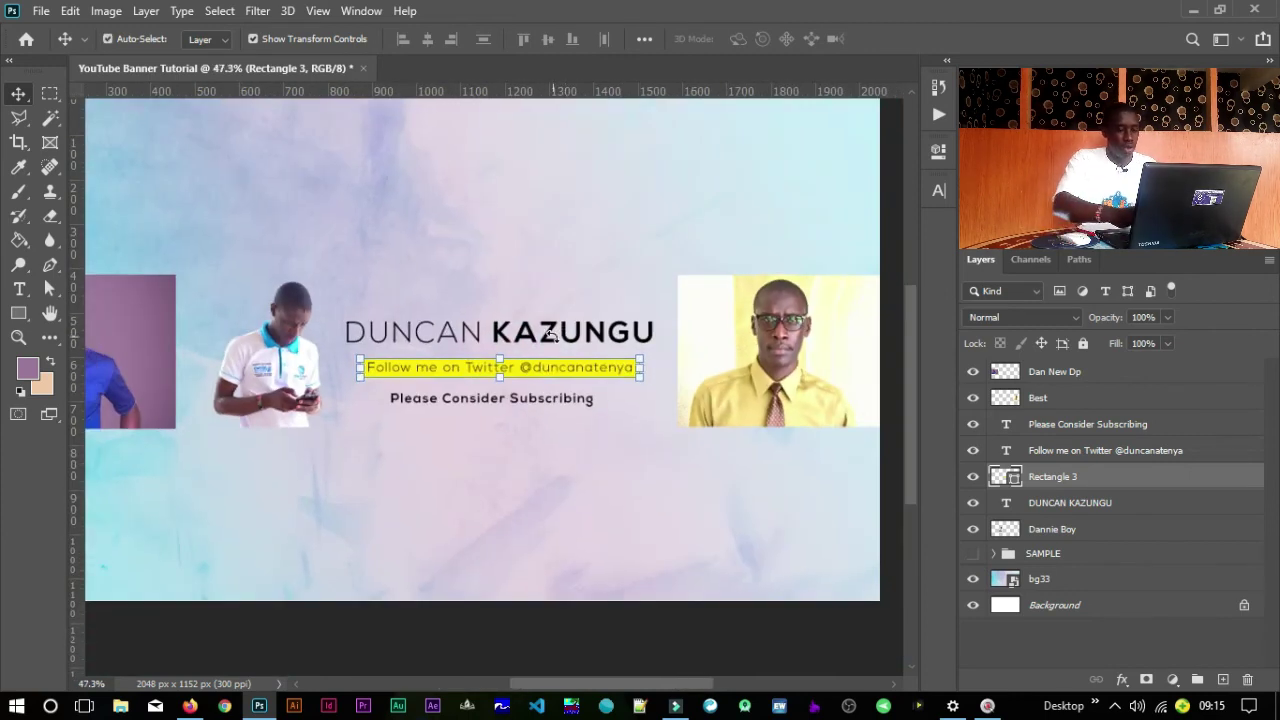
scroll(550, 335, "down", 1)
left_click(494, 129)
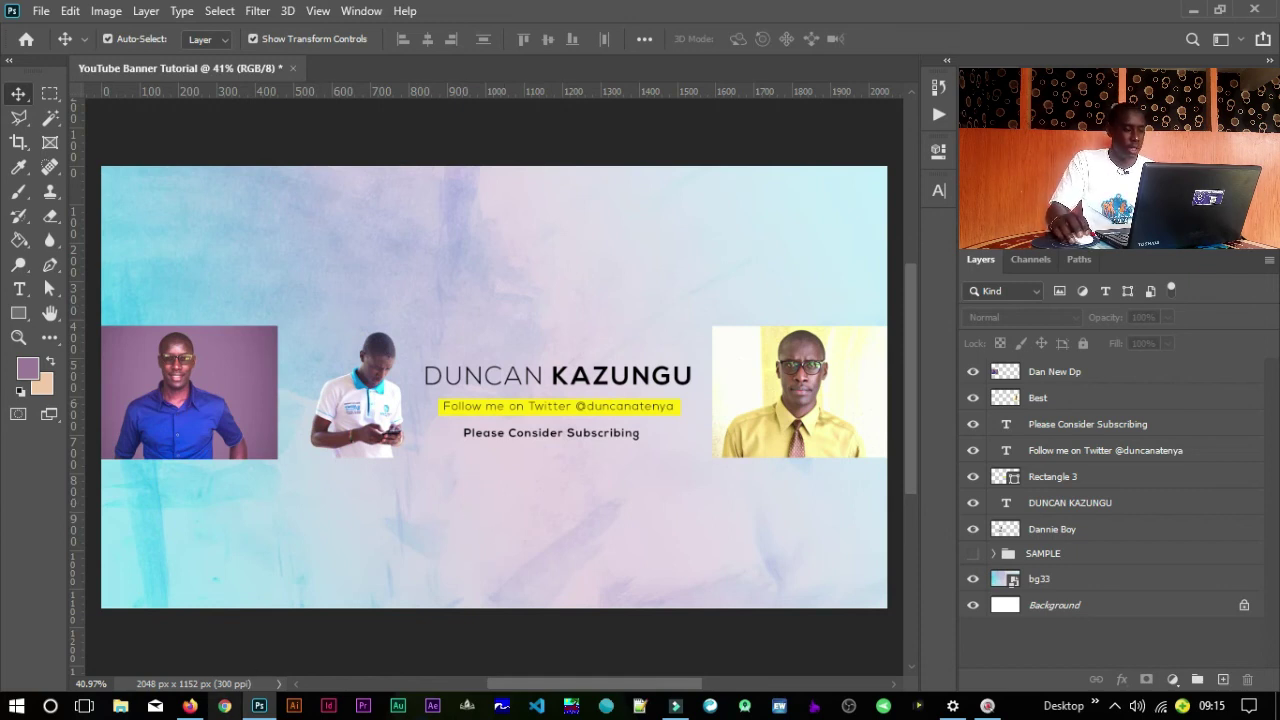
left_click(189, 705)
left_click(172, 22)
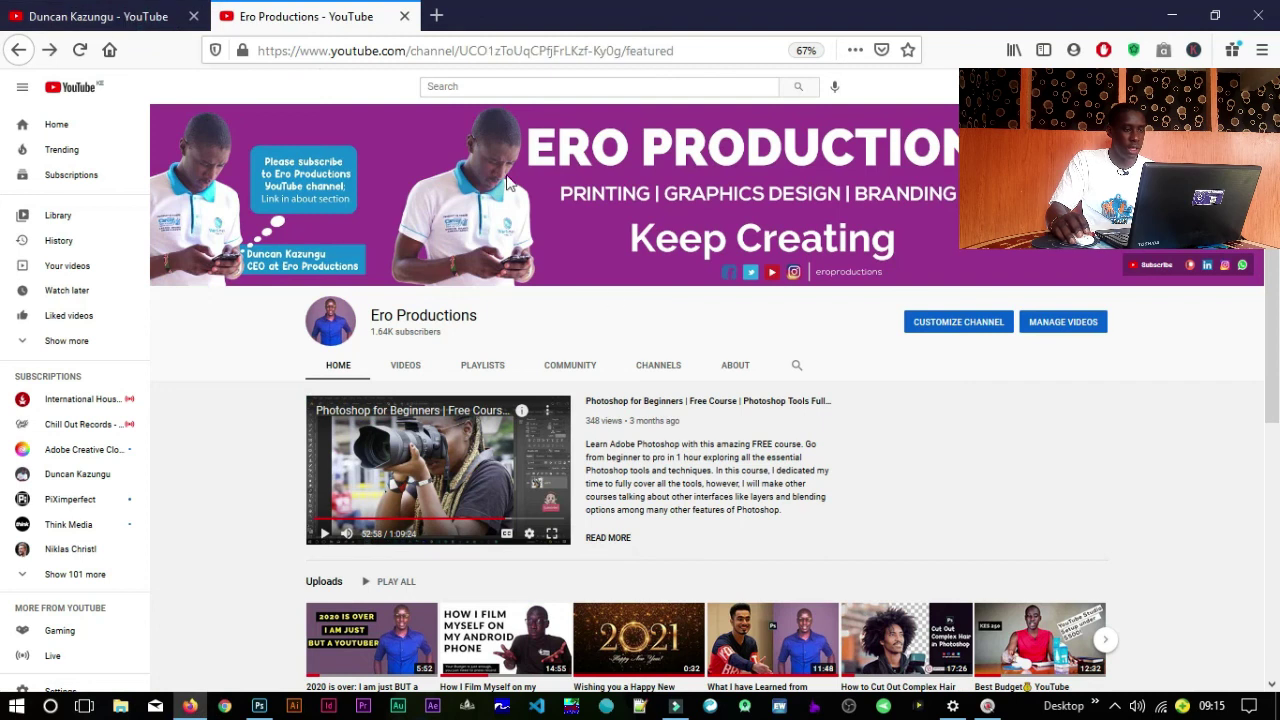
left_click(259, 706)
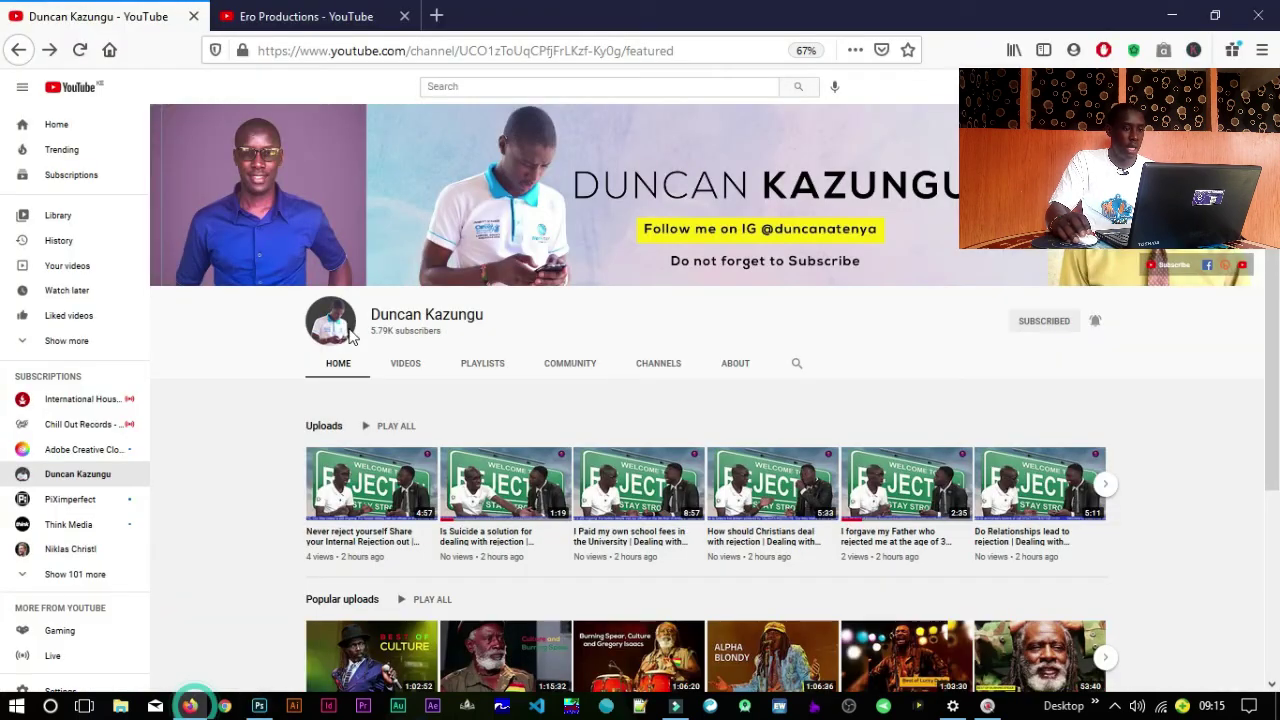
left_click(189, 706)
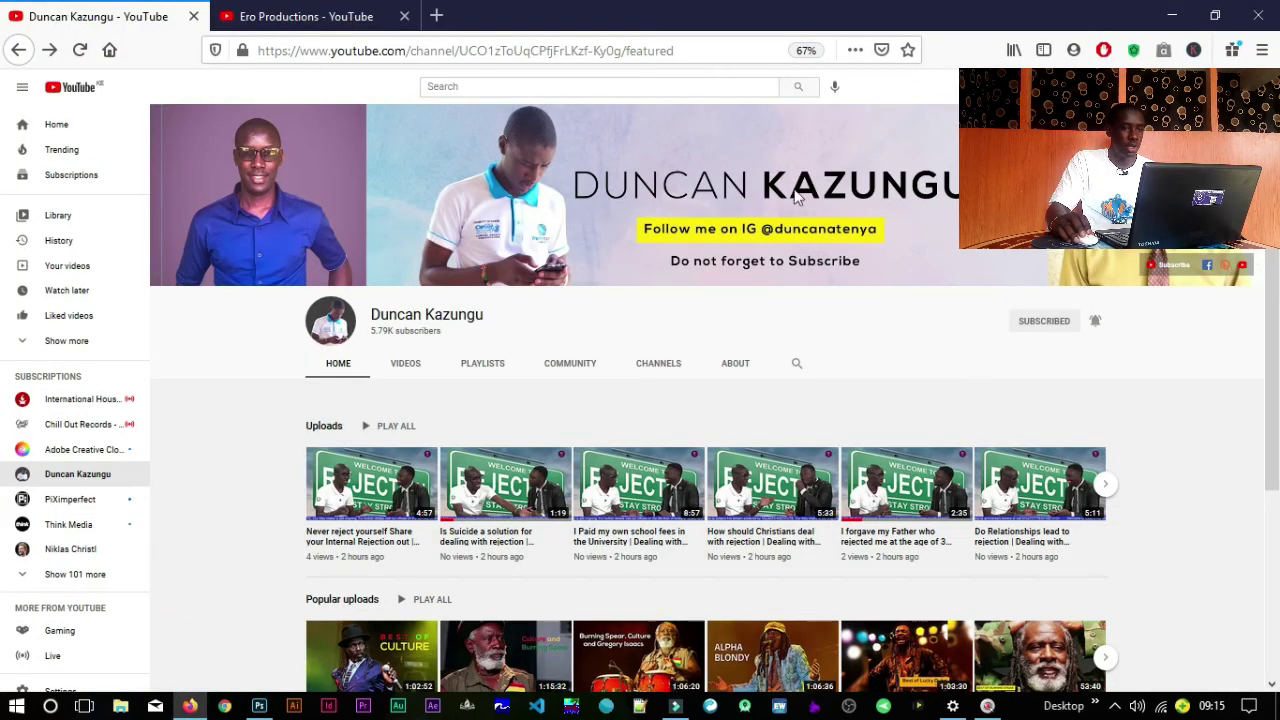
left_click(259, 706)
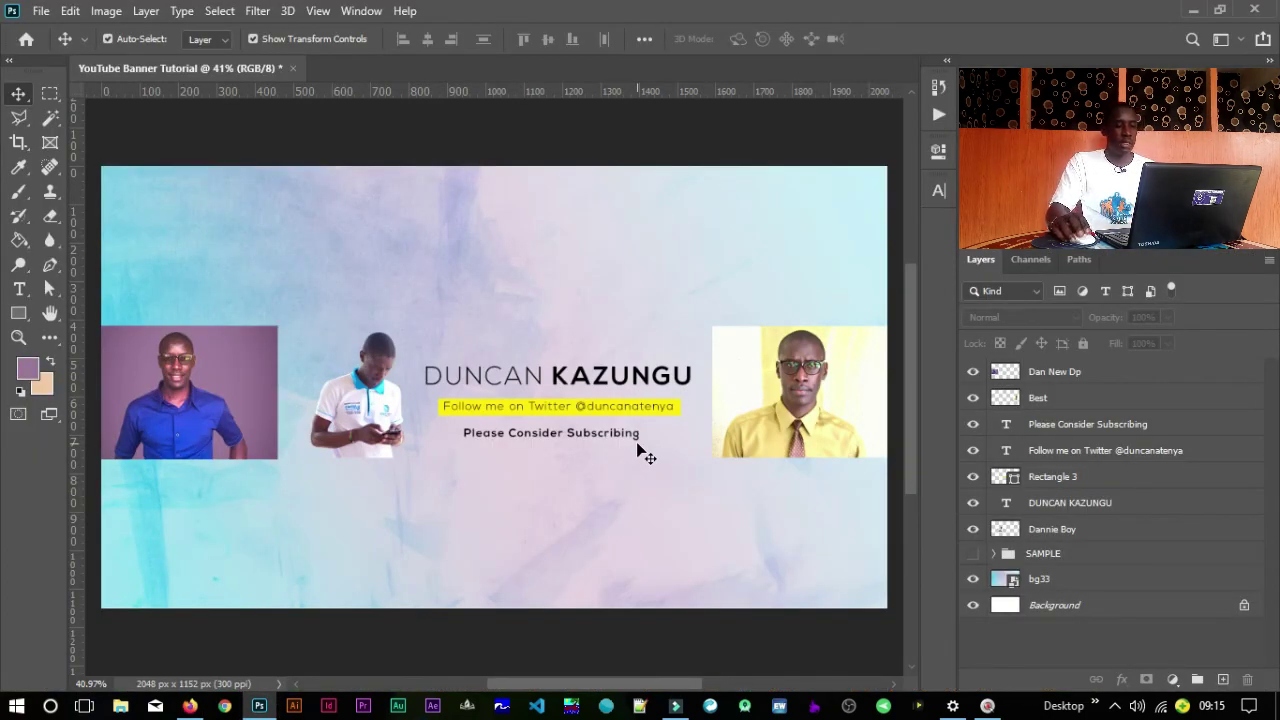
left_click_drag(738, 374, 705, 374)
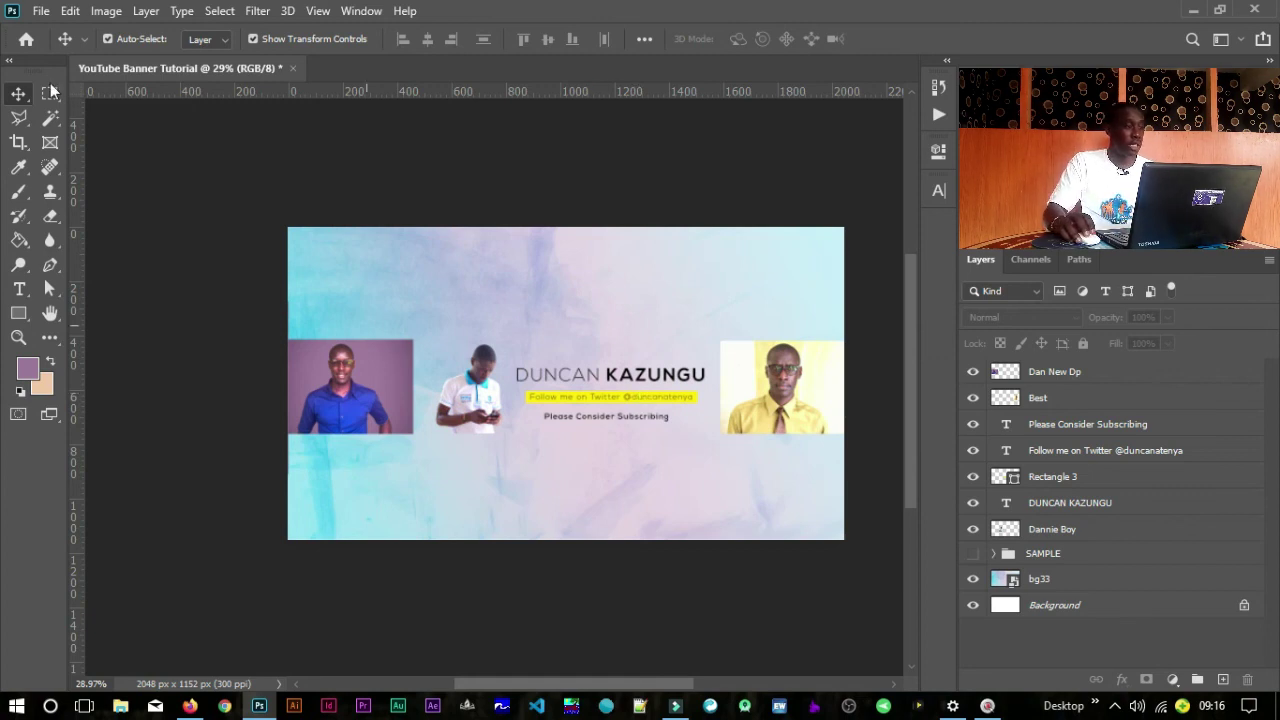
Step: Choose Save As from the File menu for the finished banner
left_click(41, 10)
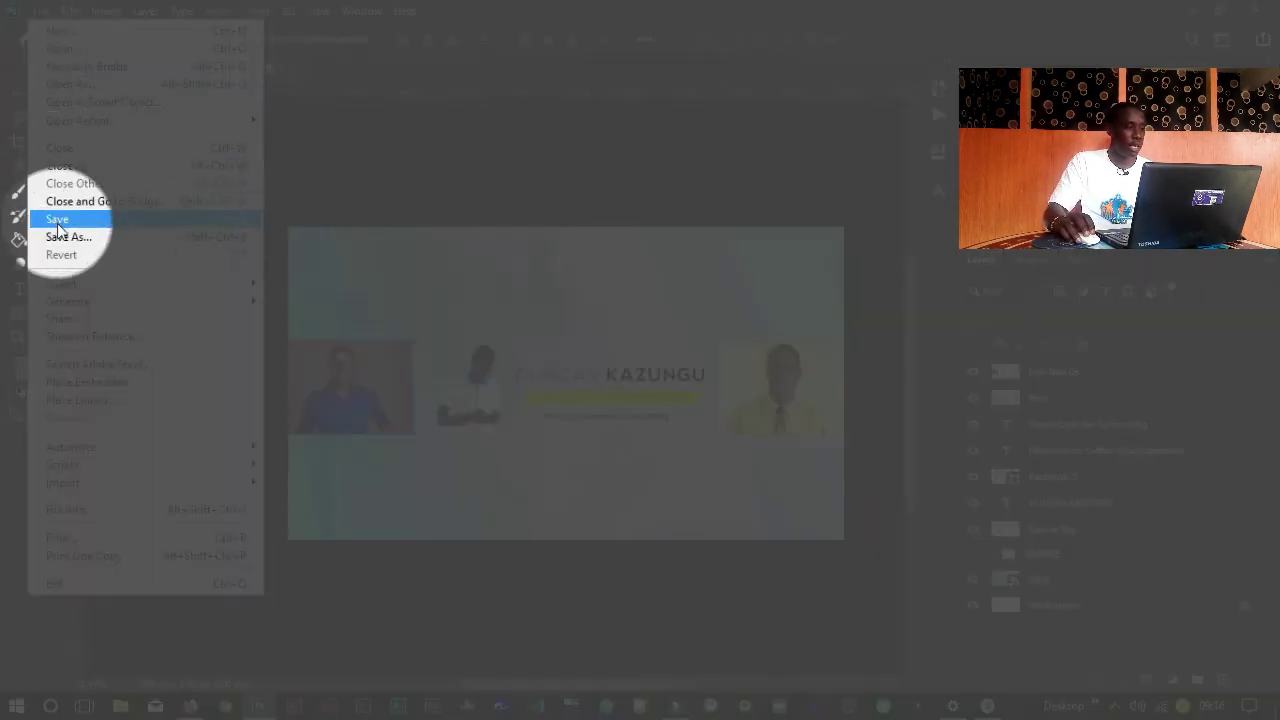
mouse_move(151, 291)
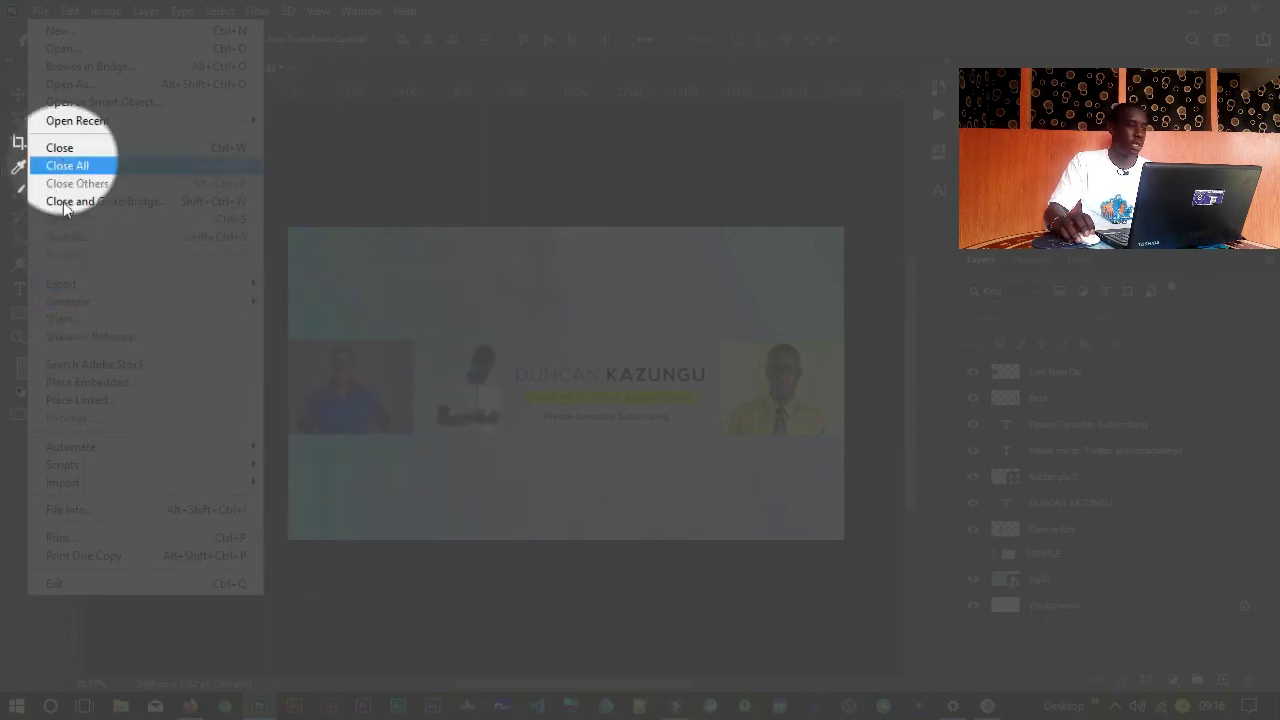
left_click(62, 237)
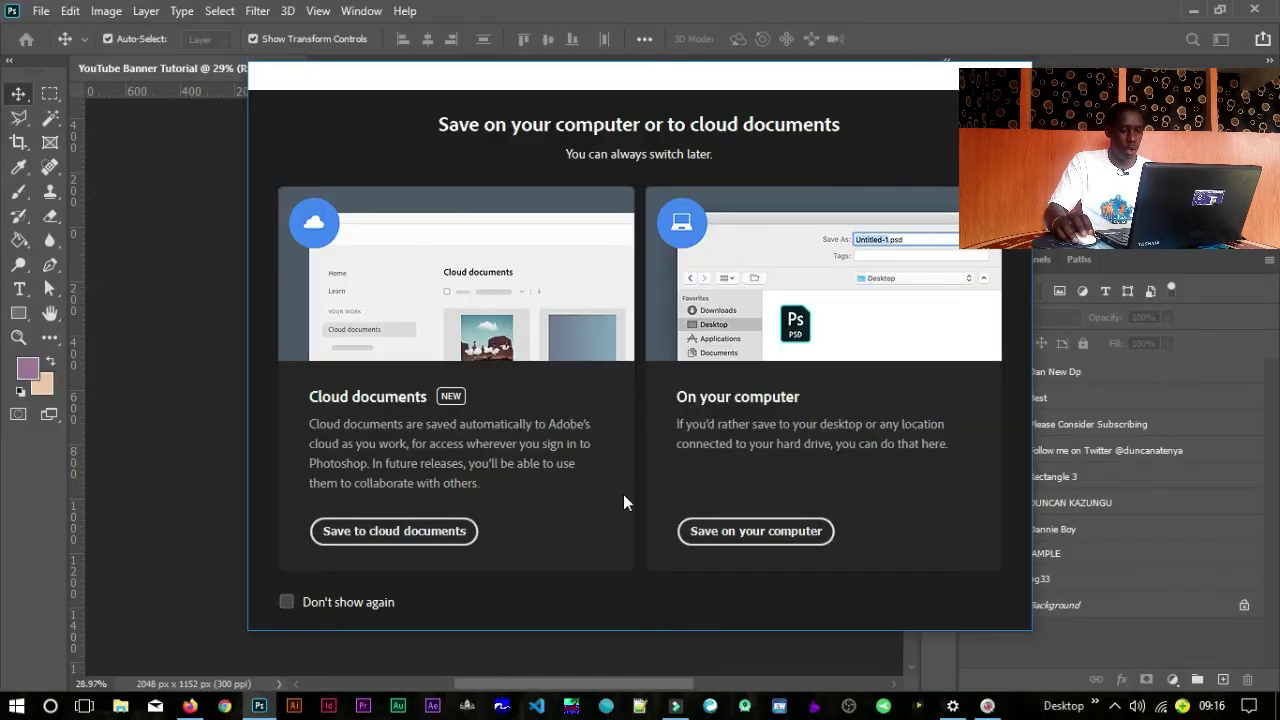
Step: Save 'YouTube Banner Tutorial' on the computer as a JPEG in the JPGs folder
left_click(742, 536)
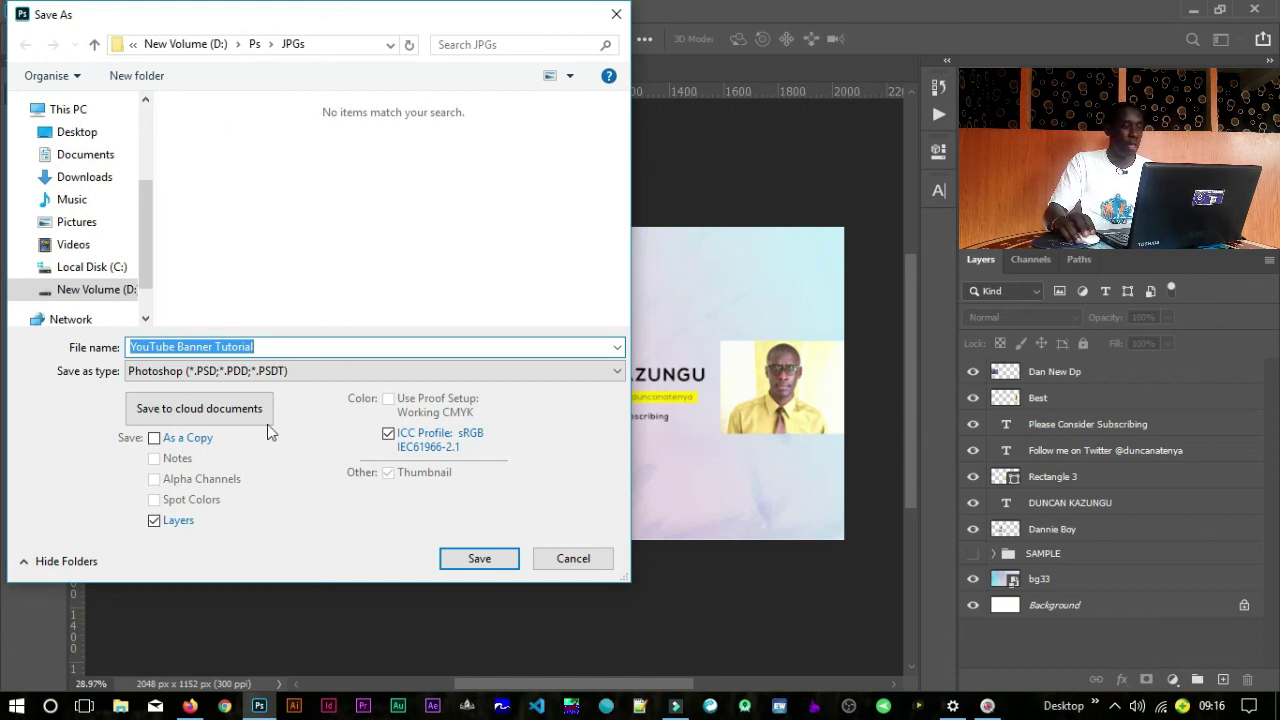
left_click(294, 371)
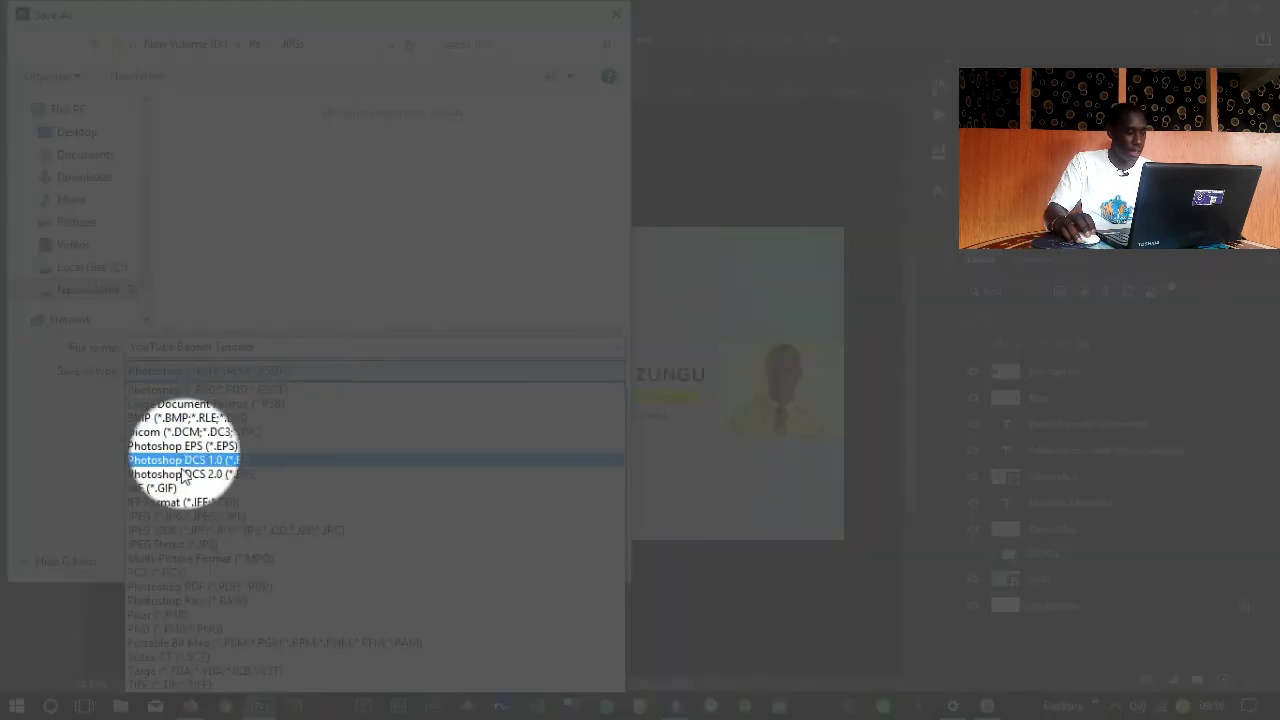
left_click(176, 517)
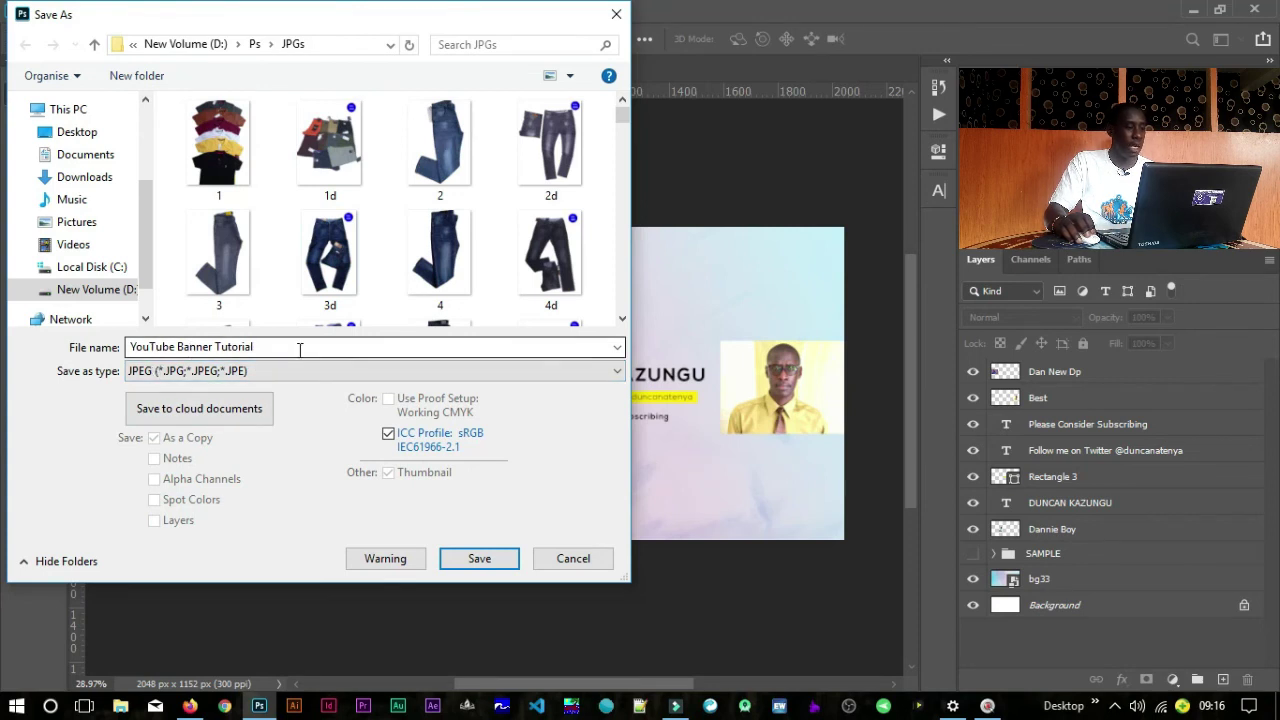
left_click(480, 561)
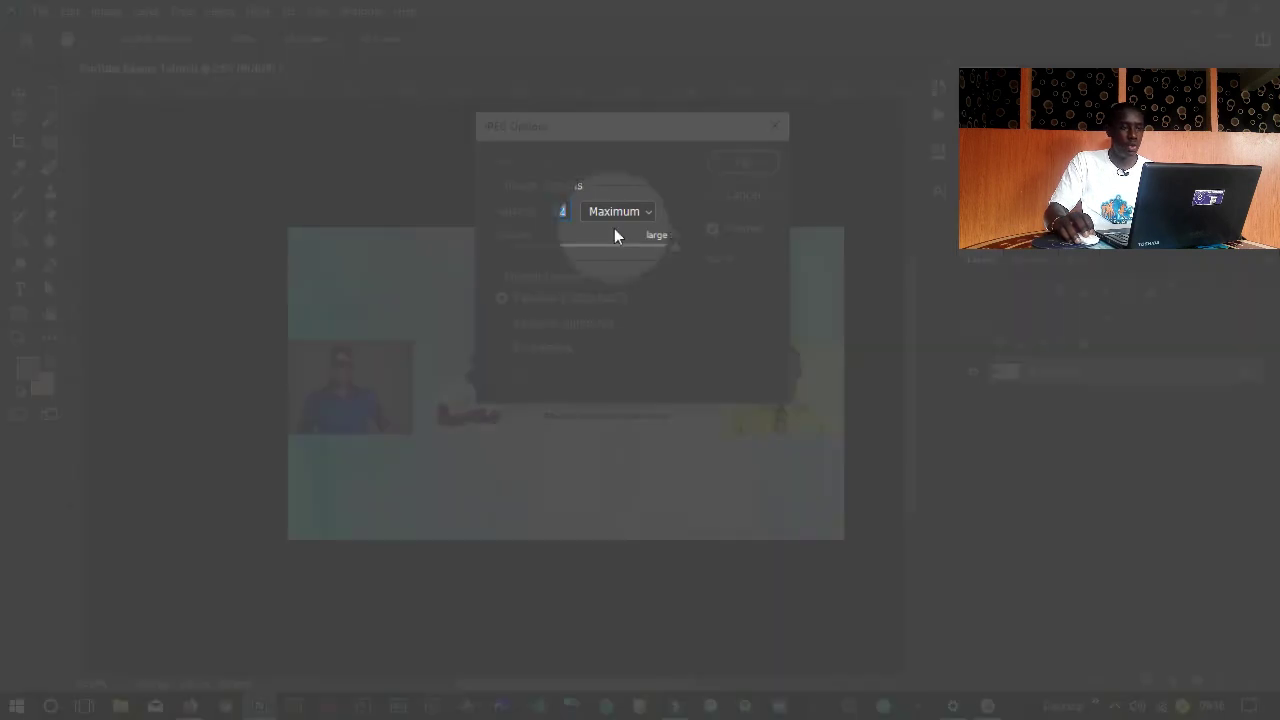
Step: Keep JPEG quality at Maximum (12), confirm the save, and return to the browser
left_click(616, 212)
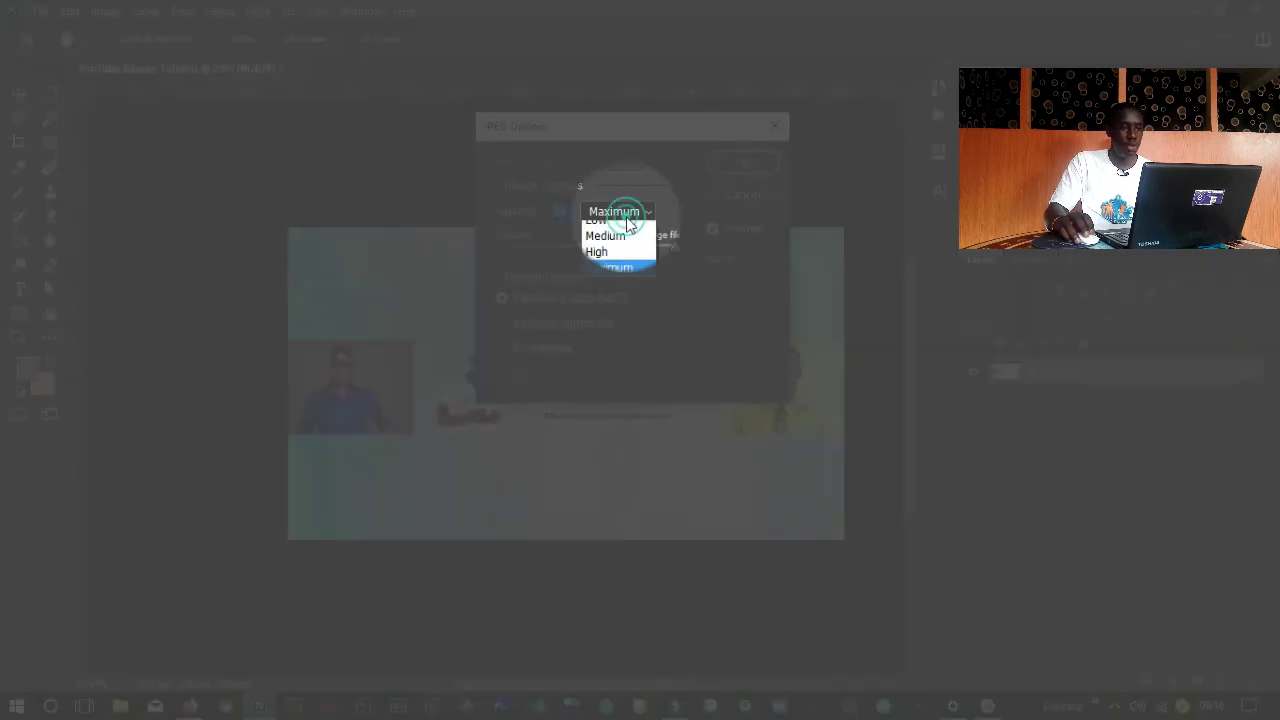
left_click(620, 277)
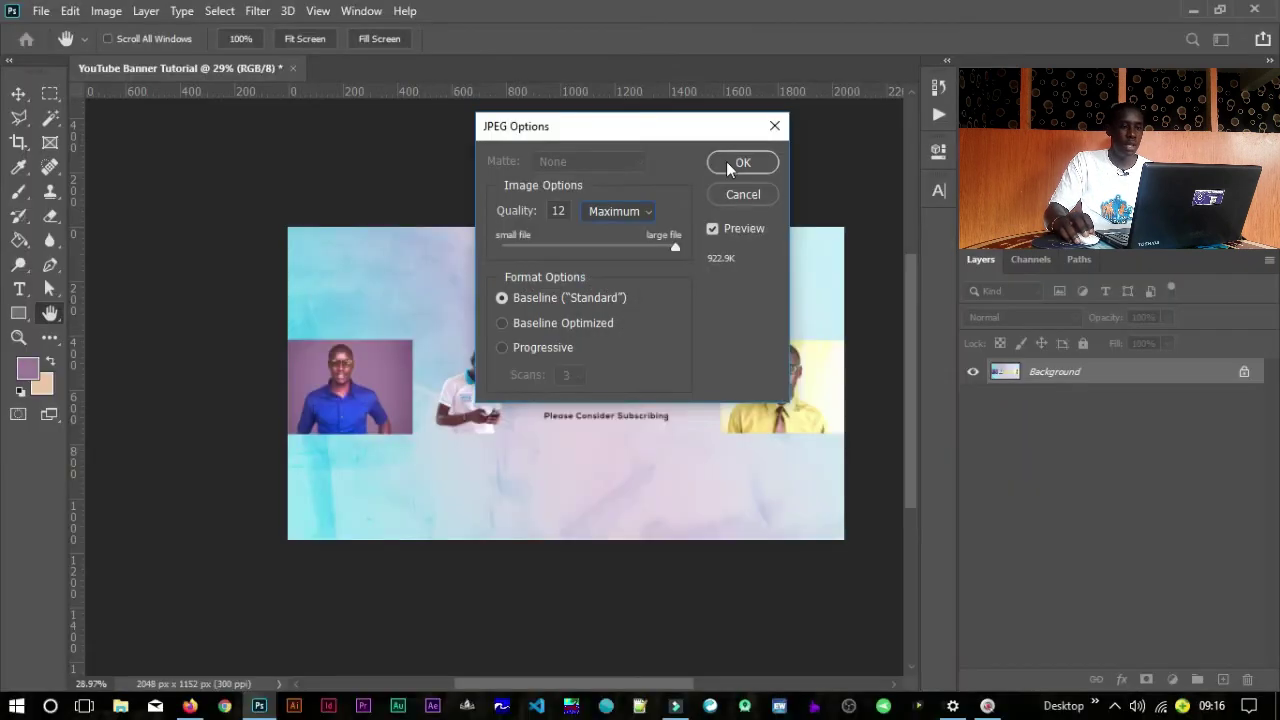
left_click(731, 163)
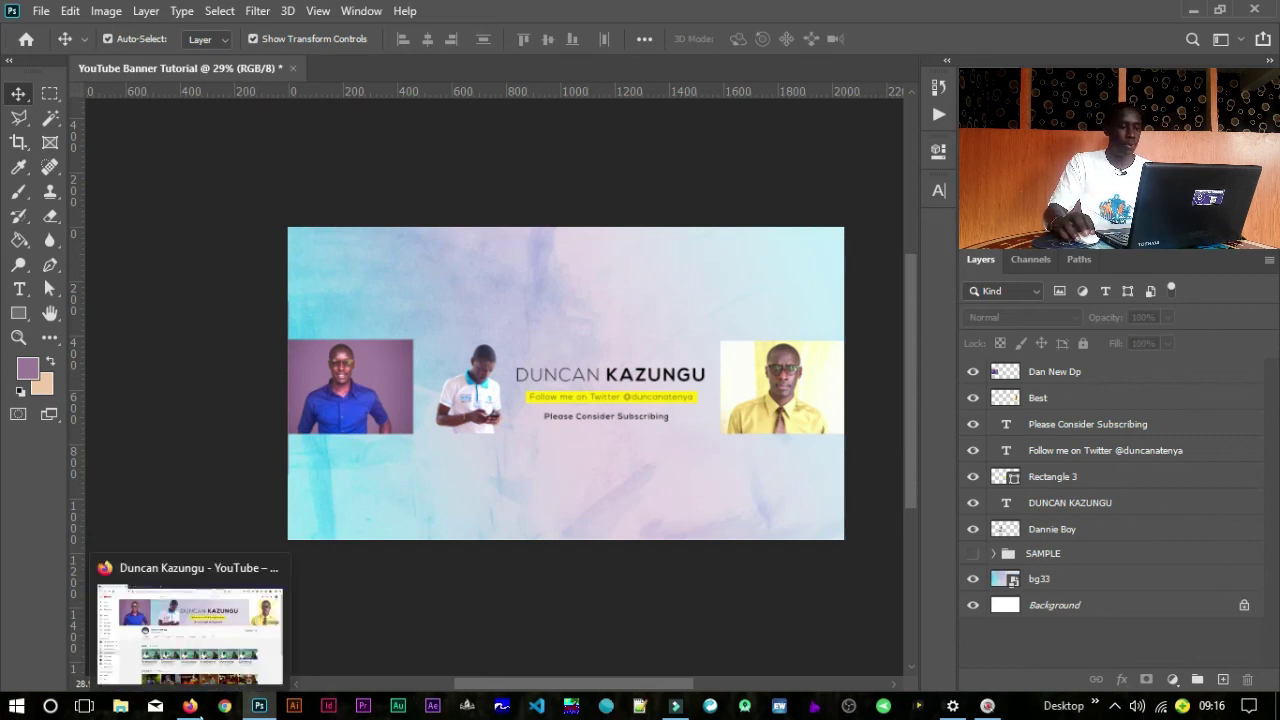
left_click(225, 706)
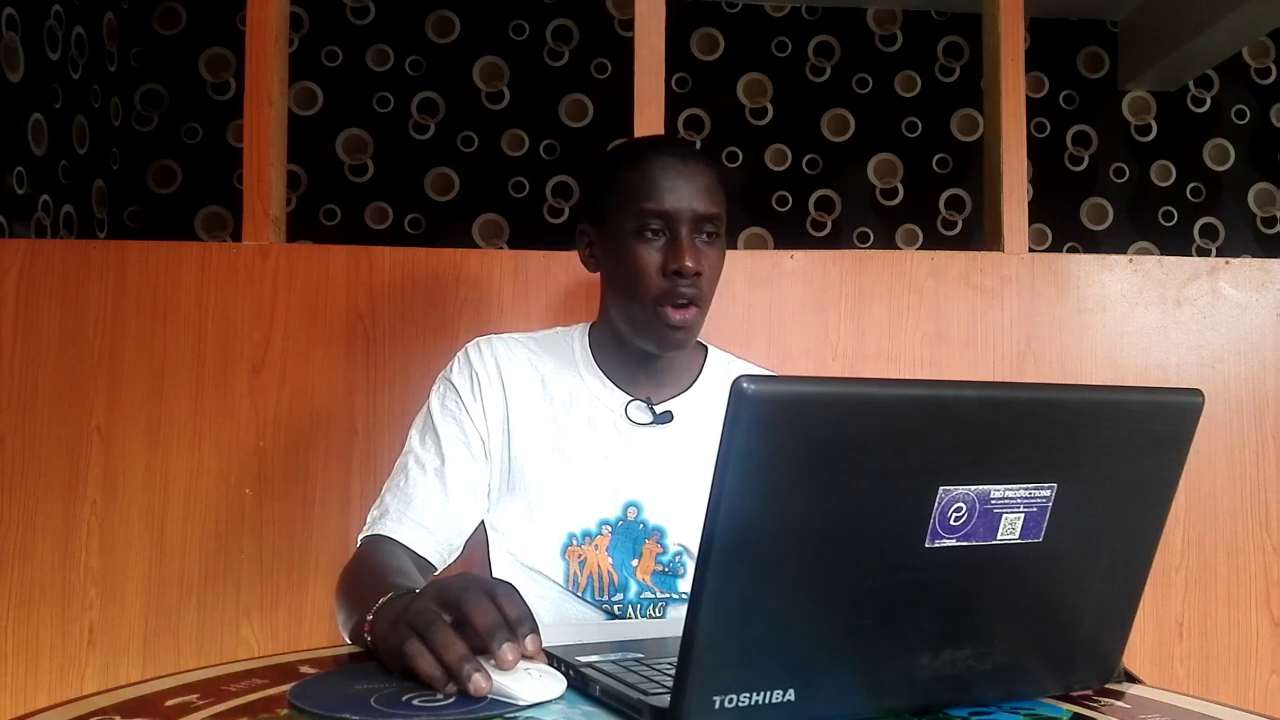